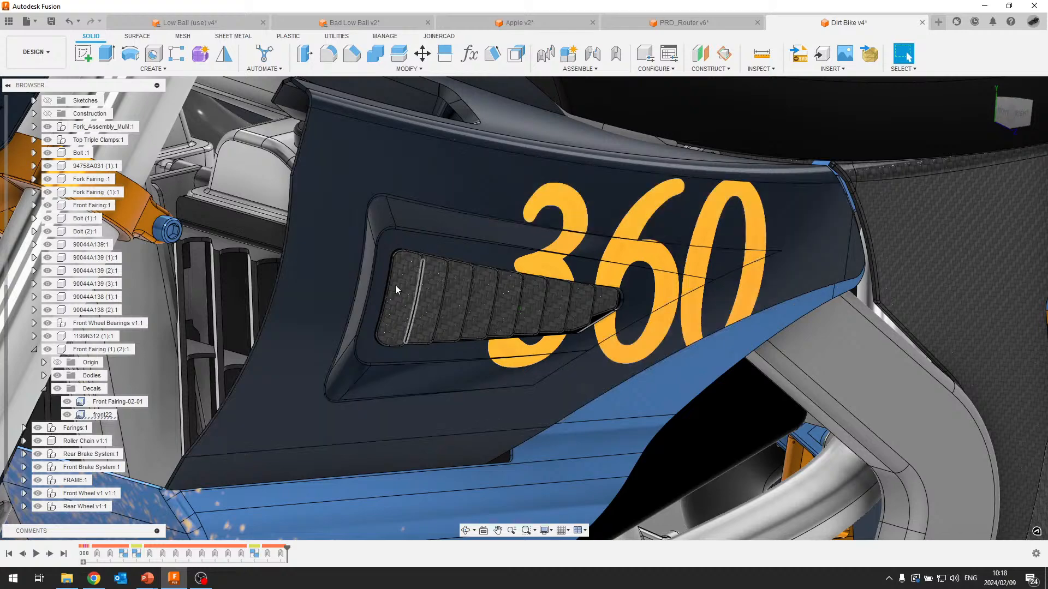
Collapse the Front Suspension component, expand Farings:1 and activate its Fairings (1):1 component.
scroll(19, 199, up, 4)
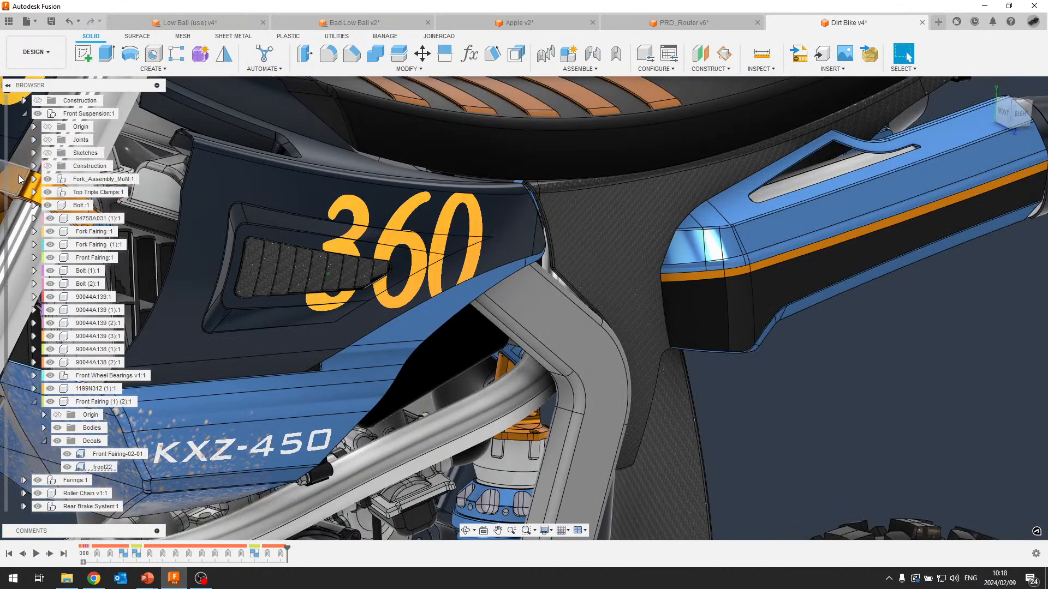
scroll(38, 113, up, 1)
click(25, 182)
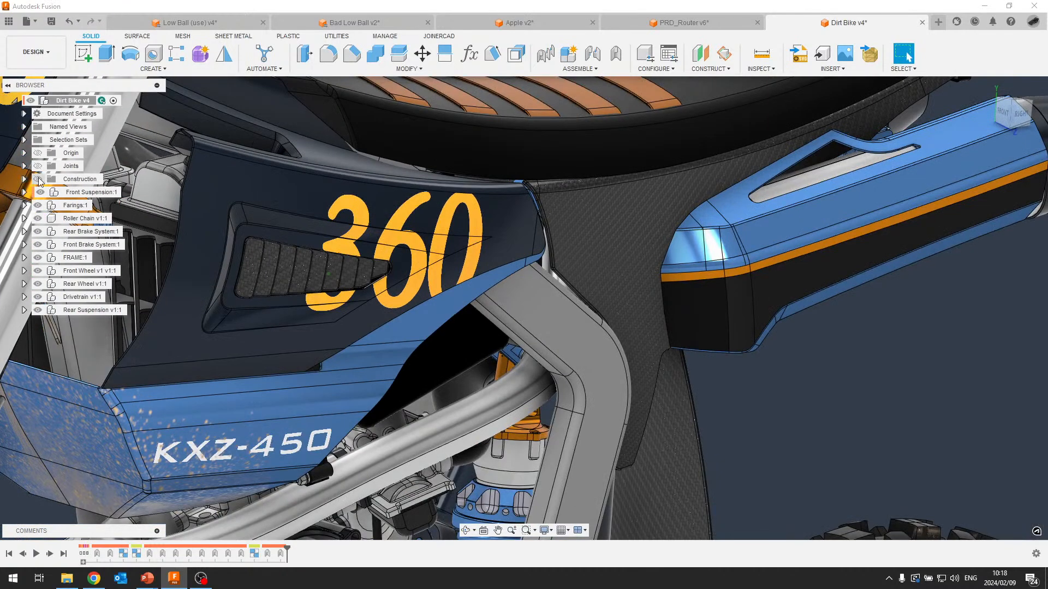
scroll(69, 206, up, 4)
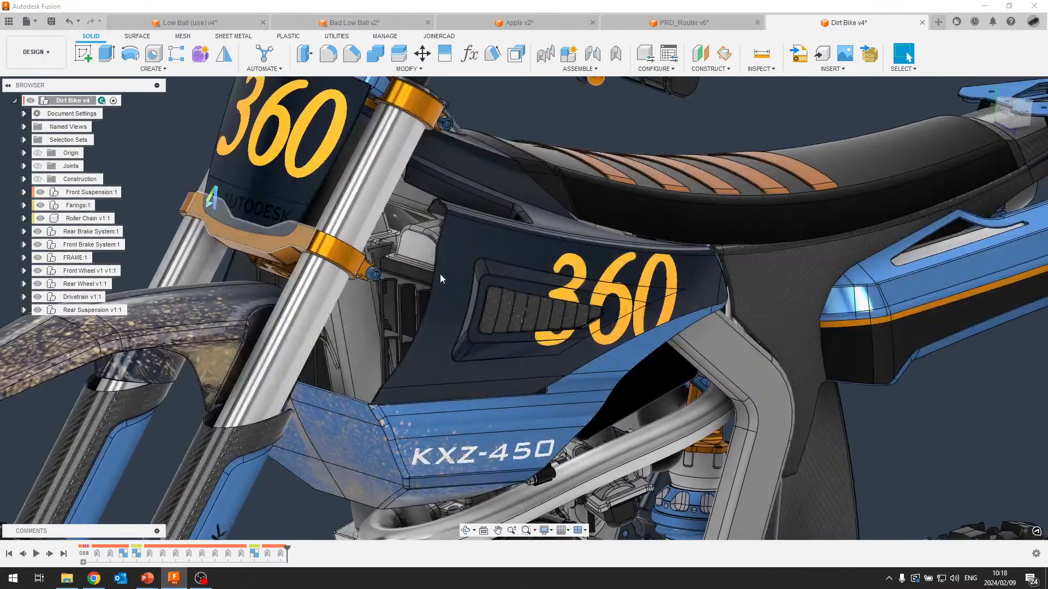
click(494, 310)
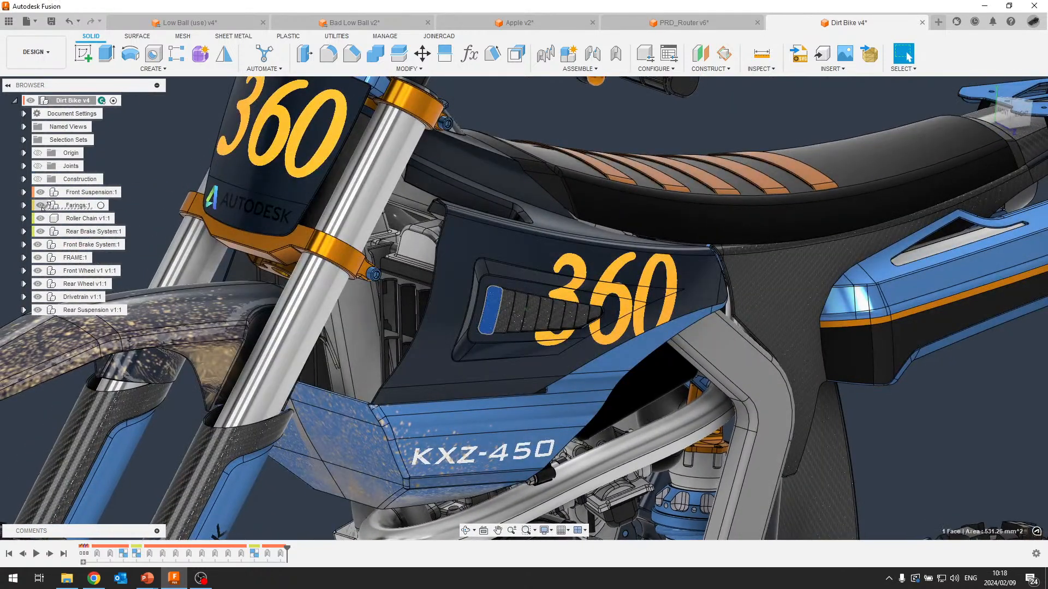
click(24, 205)
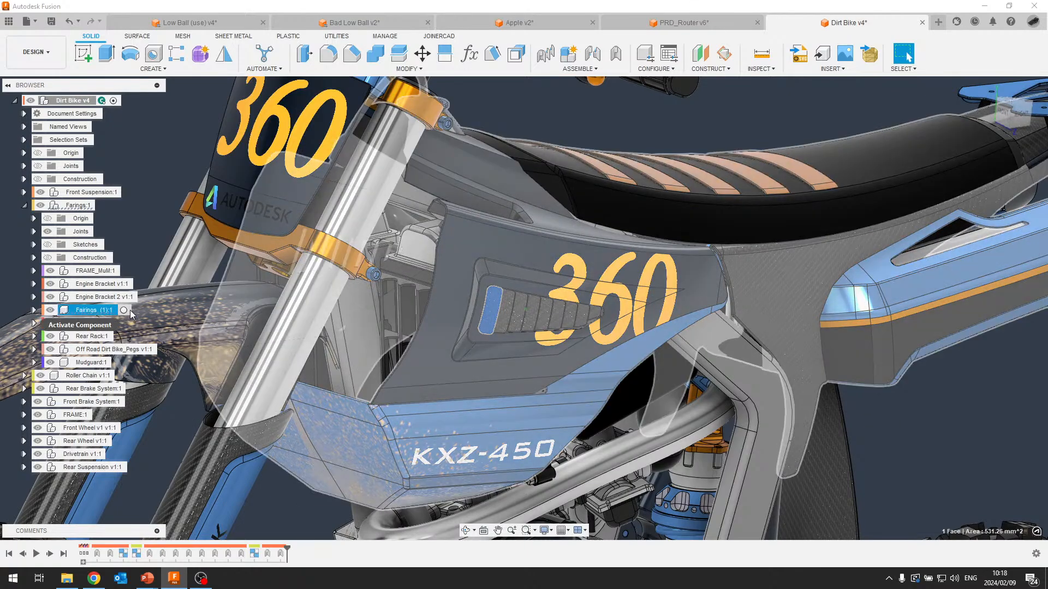
click(124, 311)
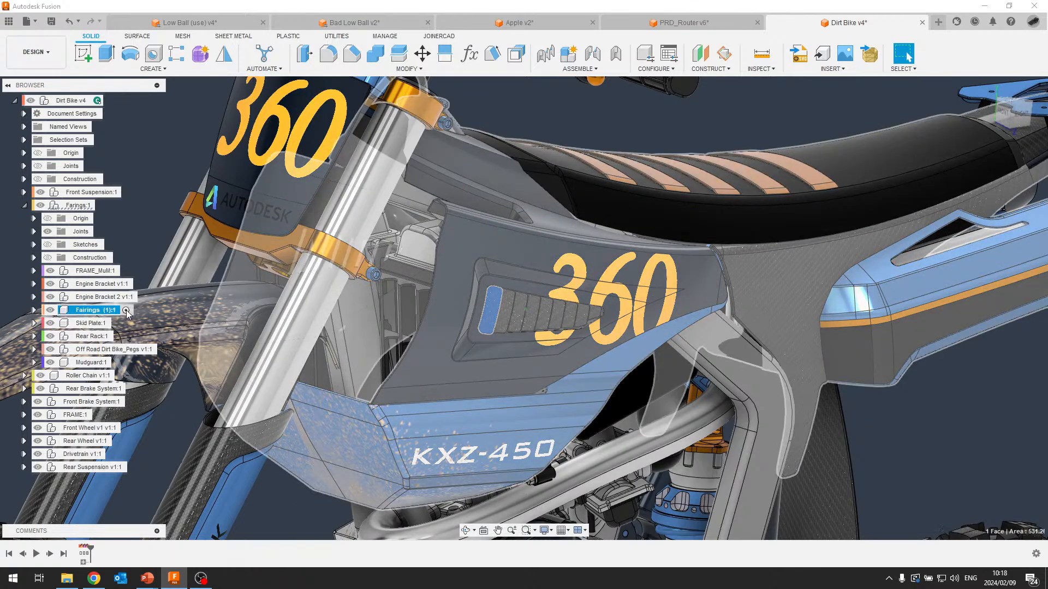
Inspect the carbon vent on the side fairing and look through the appearances used in this design.
shift+middle_drag(543, 152, 626, 111)
scroll(718, 104, up, 8)
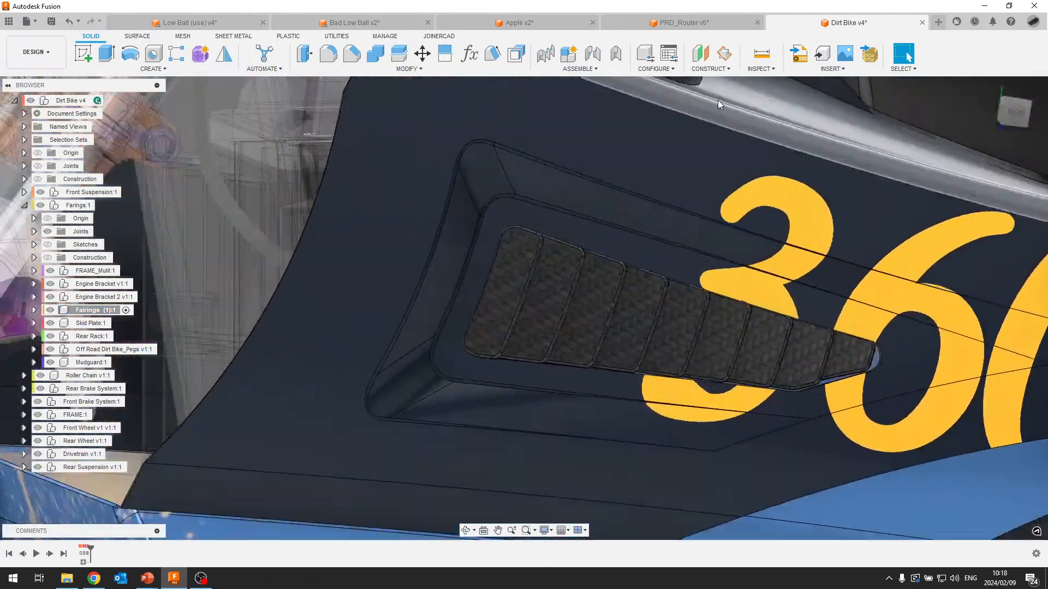
scroll(718, 100, up, 3)
shift+middle_drag(718, 100, 594, 129)
scroll(401, 278, down, 3)
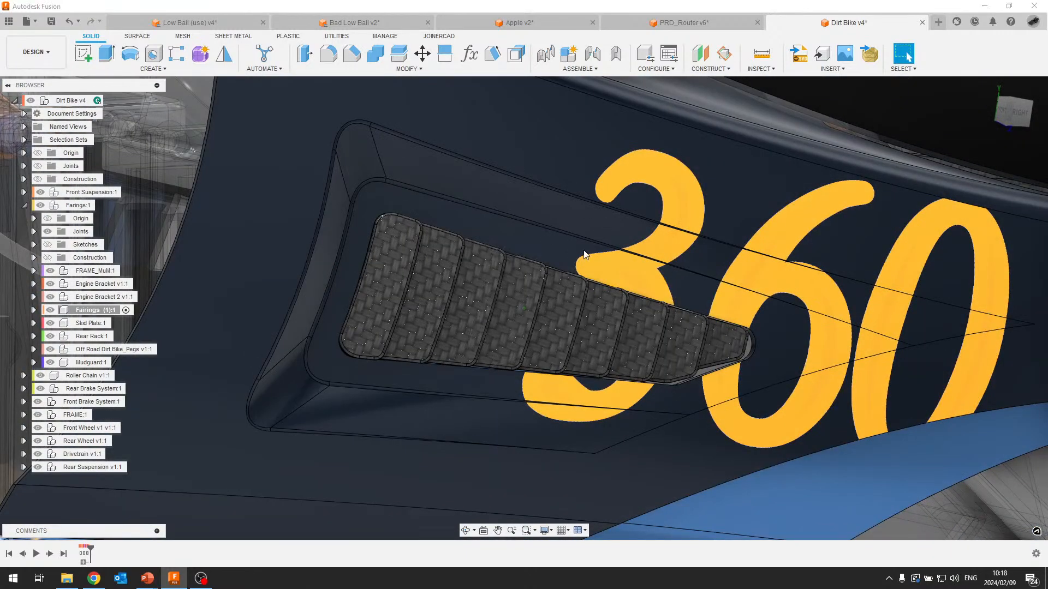
key(a)
scroll(977, 267, down, 2)
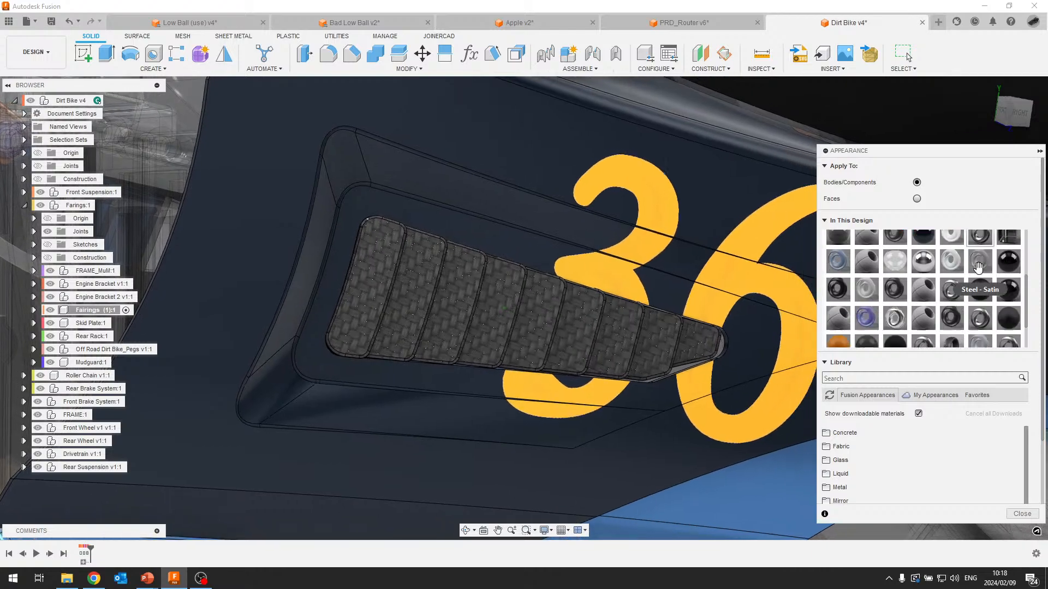
scroll(980, 289, down, 2)
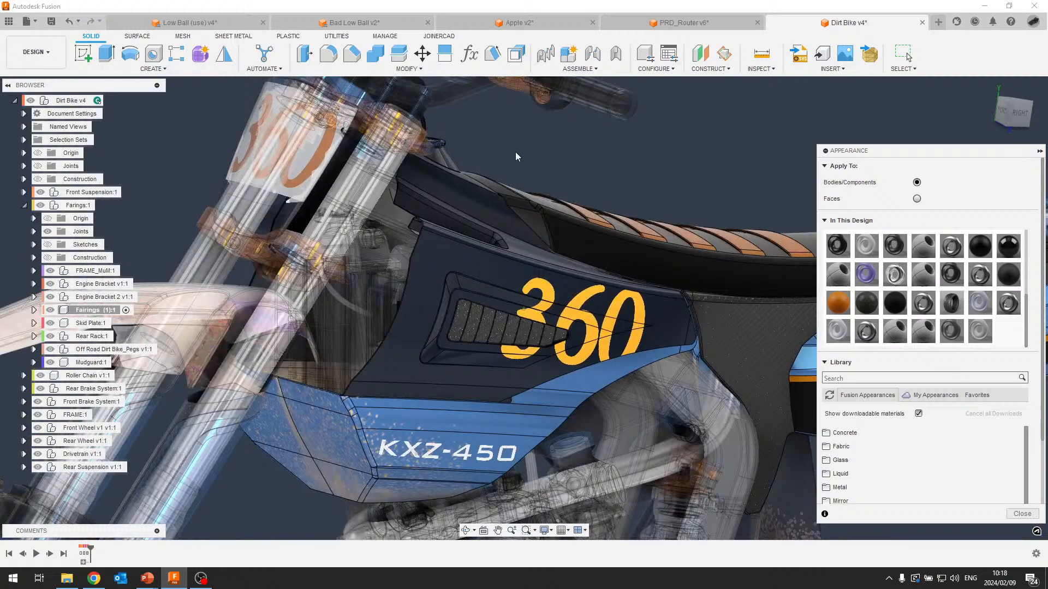
click(1022, 514)
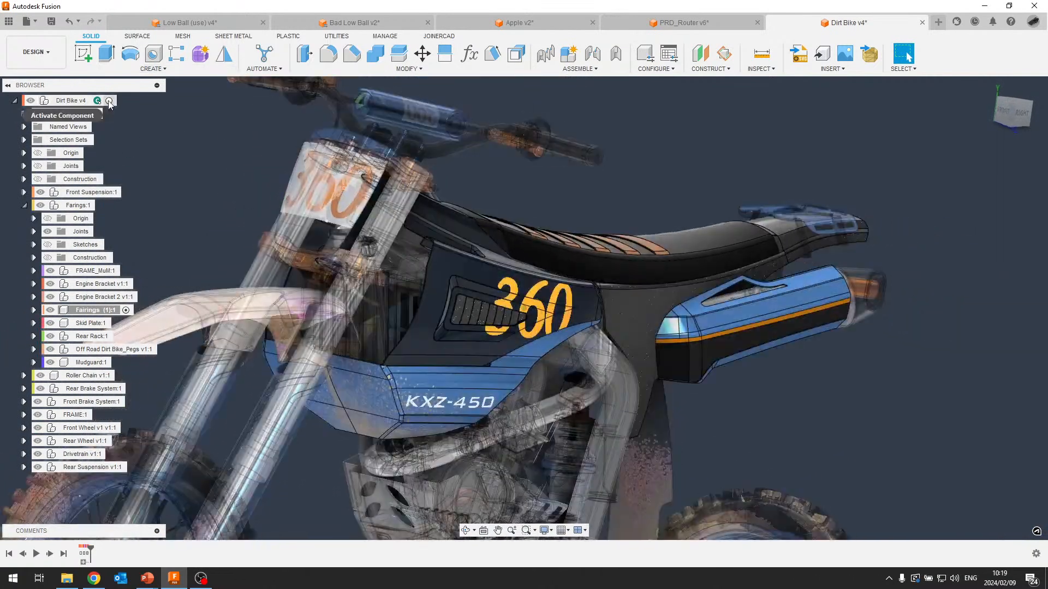
Activate the top-level Dirt Bike assembly and look over its physical material options without assigning any.
double_click(78, 101)
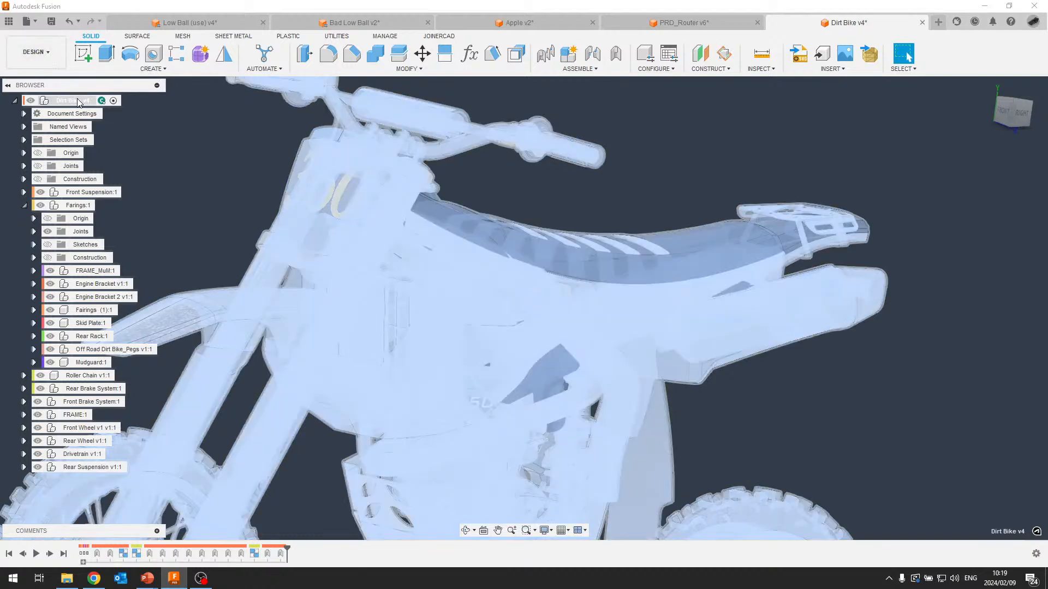
right_click(77, 102)
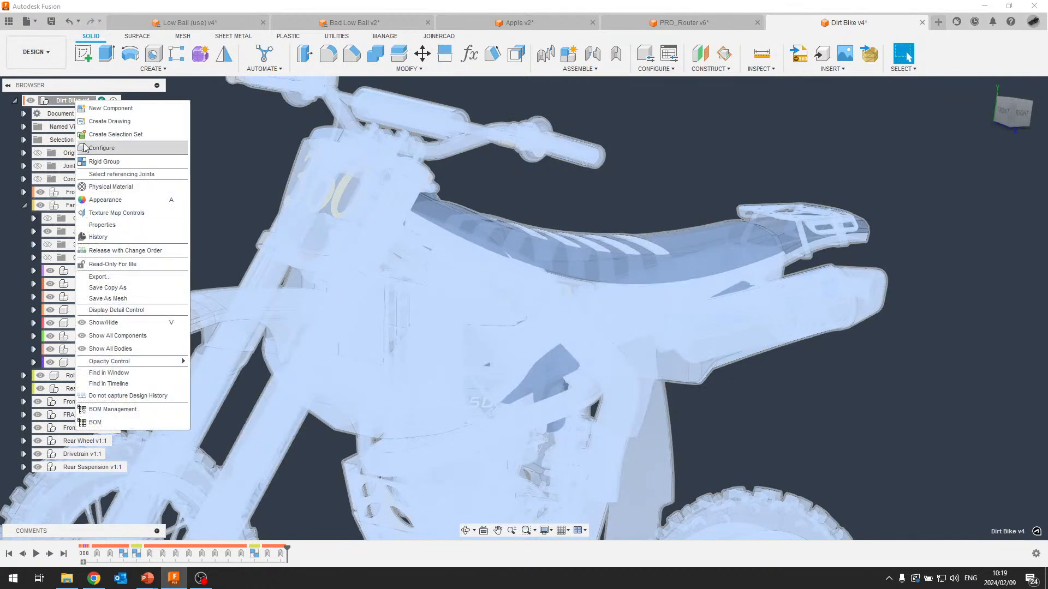
click(121, 189)
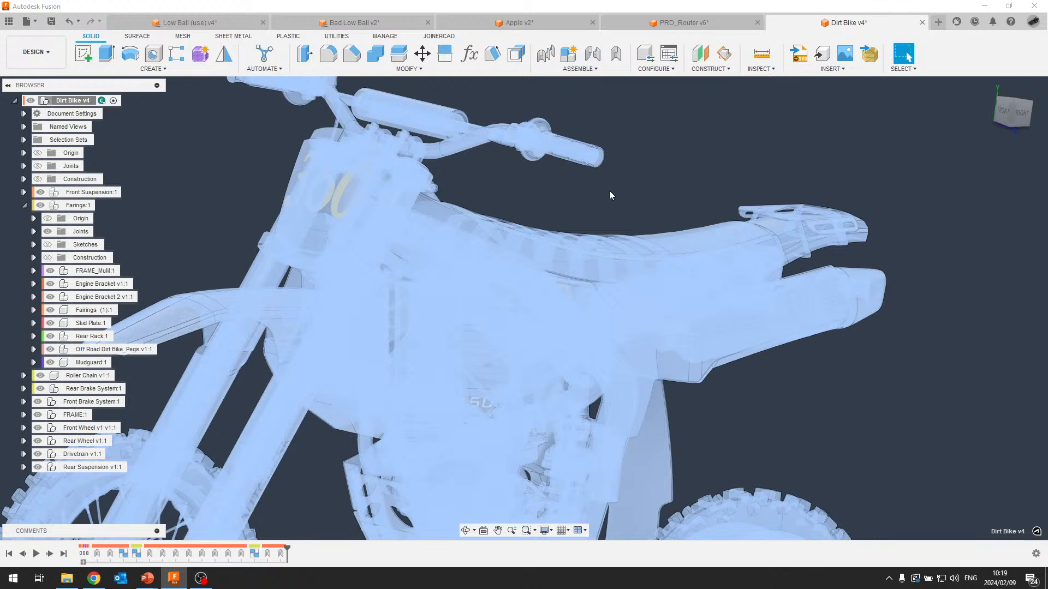
scroll(739, 191, down, 4)
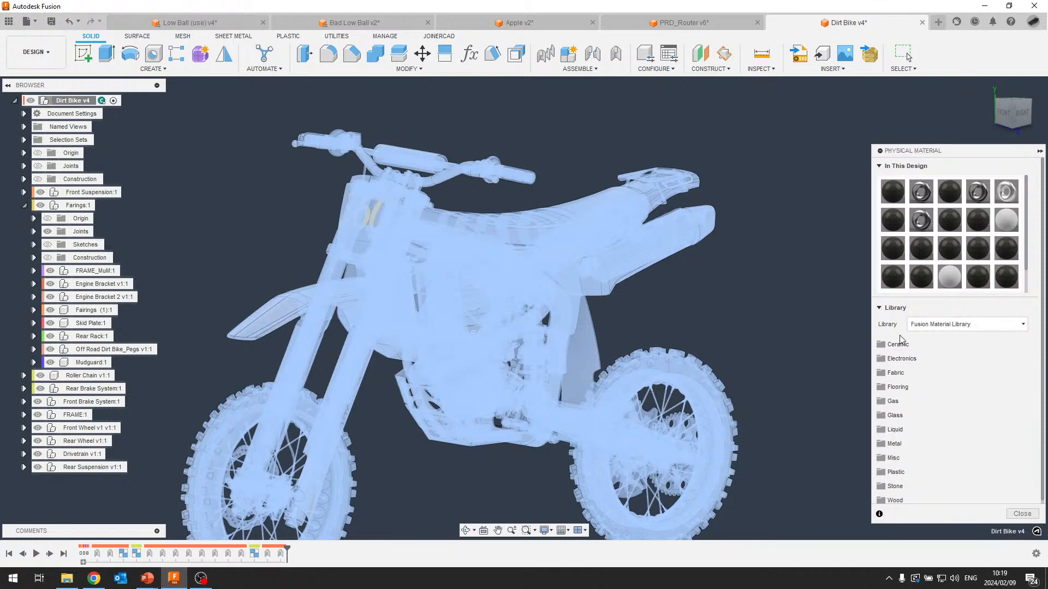
scroll(916, 473, down, 1)
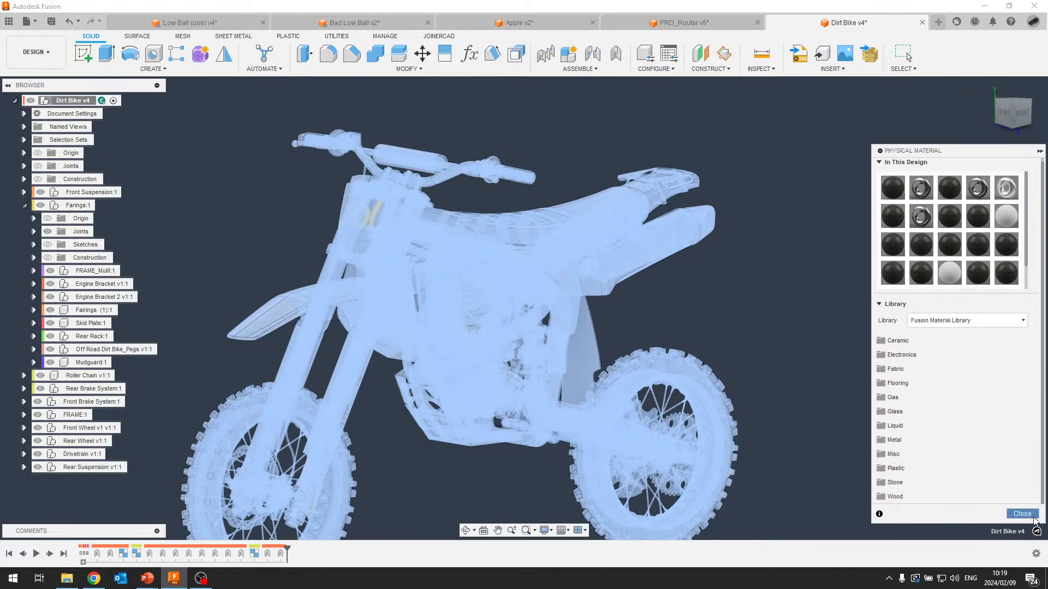
click(1022, 514)
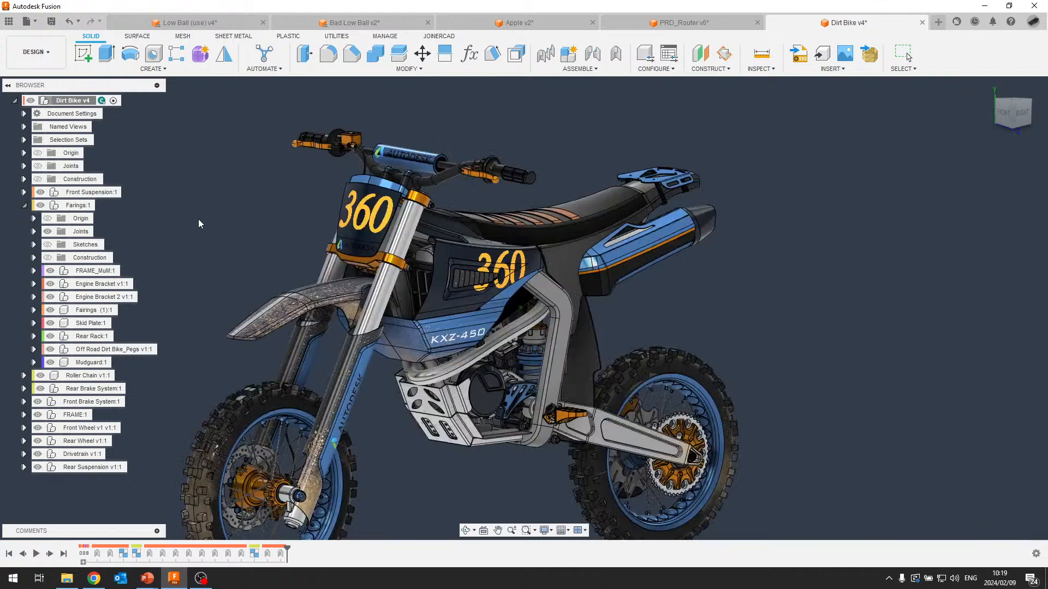
Open the physical material settings for Fairings (1):1 and review the materials already in this design.
right_click(101, 310)
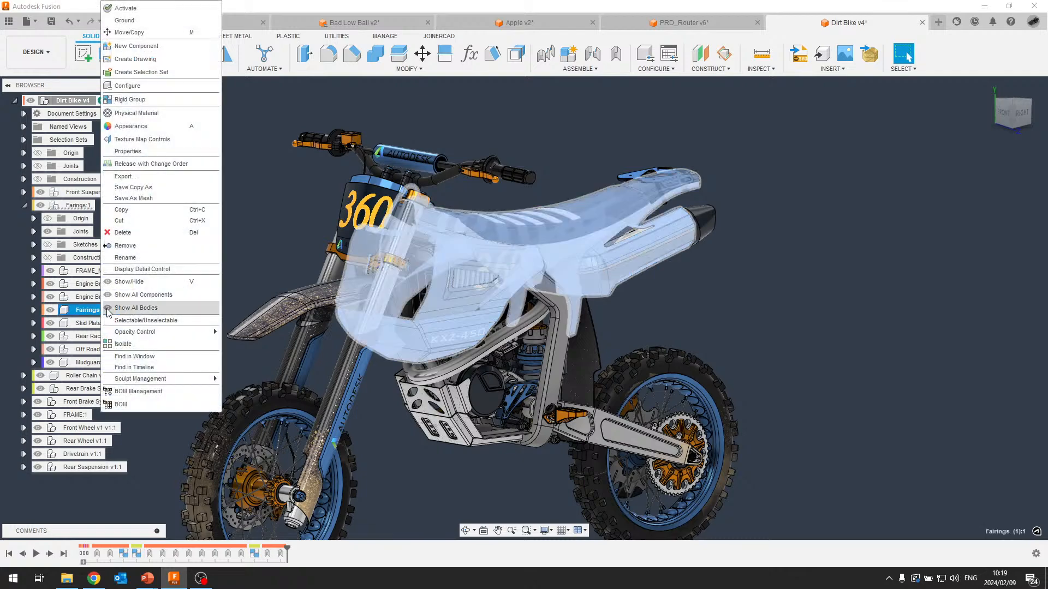
click(158, 113)
scroll(483, 243, up, 2)
shift+middle_drag(482, 244, 500, 264)
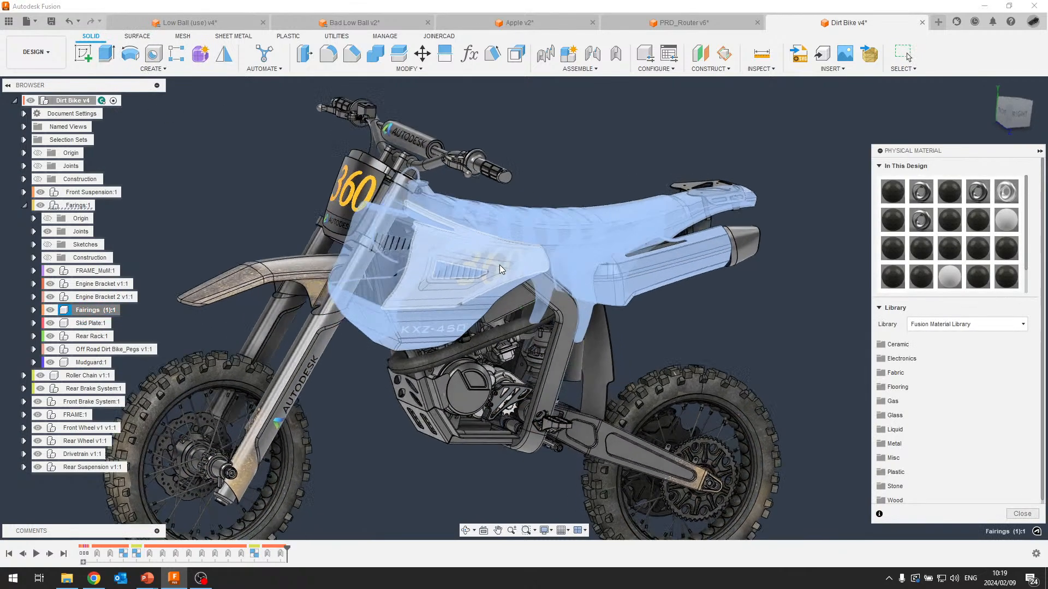
scroll(499, 264, up, 5)
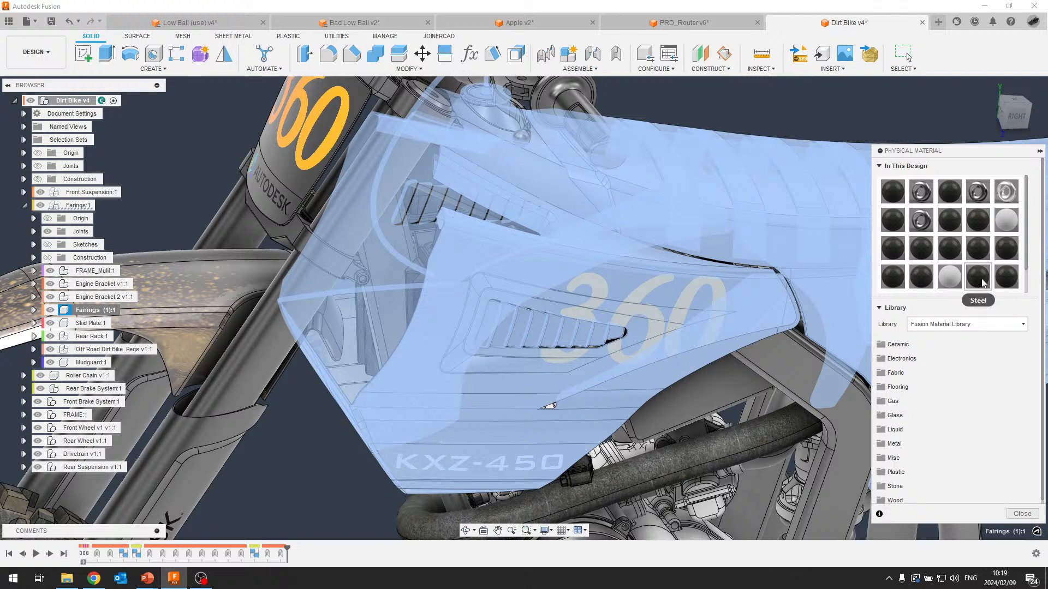
scroll(949, 279, down, 3)
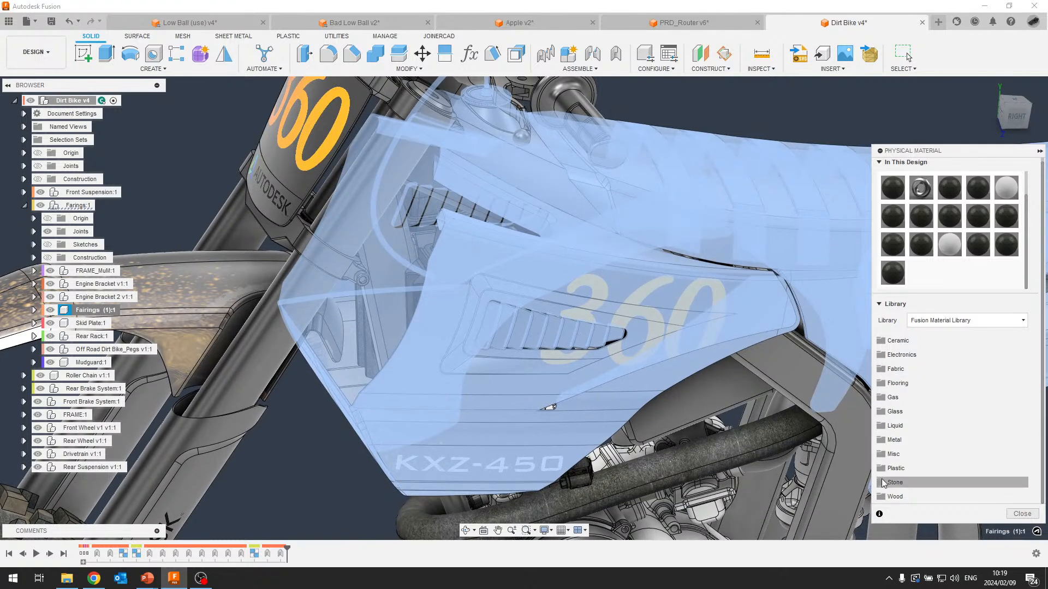
Examine the Misc category and the list of available material libraries, keeping Fusion Material Library selected.
click(882, 456)
scroll(885, 472, down, 1)
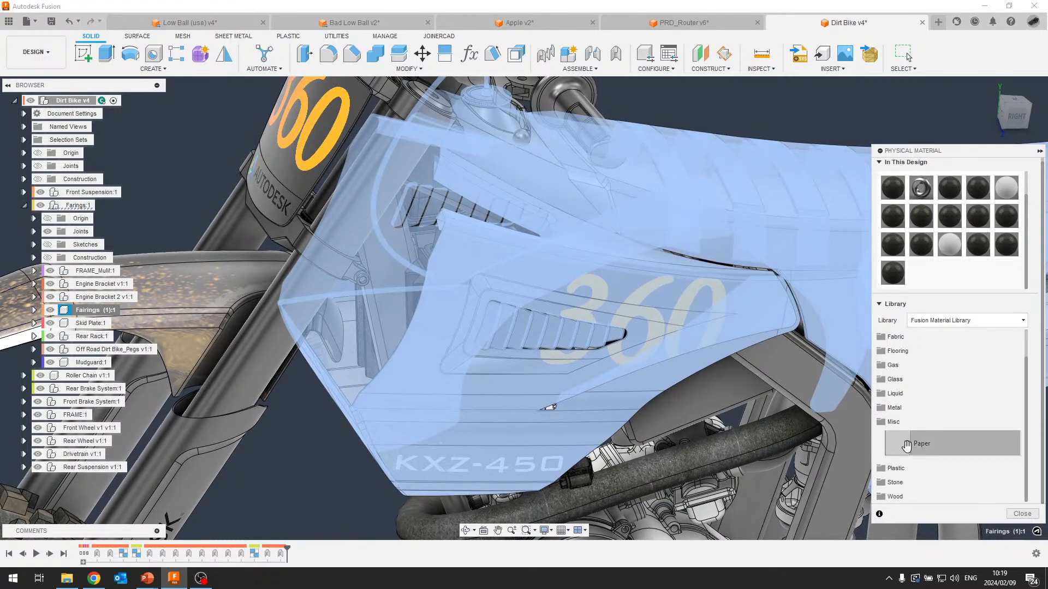
scroll(883, 421, up, 1)
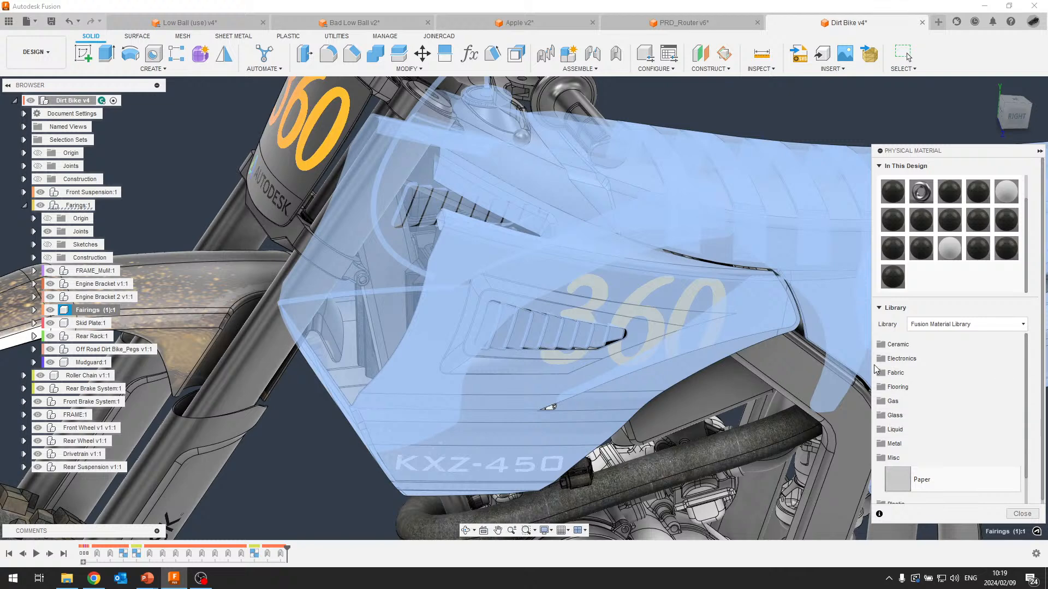
click(943, 324)
click(945, 329)
scroll(922, 388, down, 2)
click(880, 425)
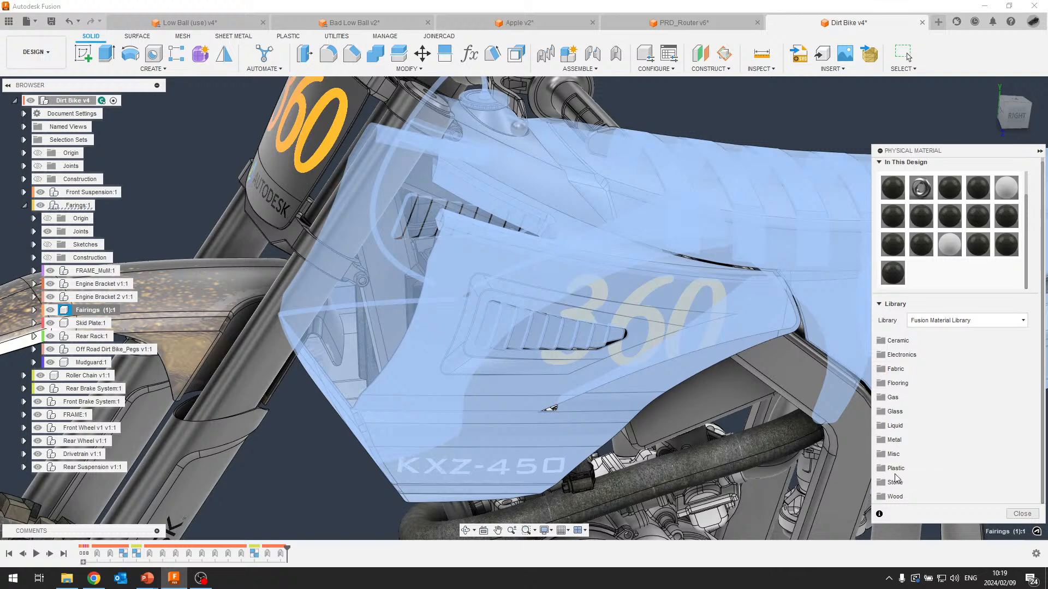
click(1003, 324)
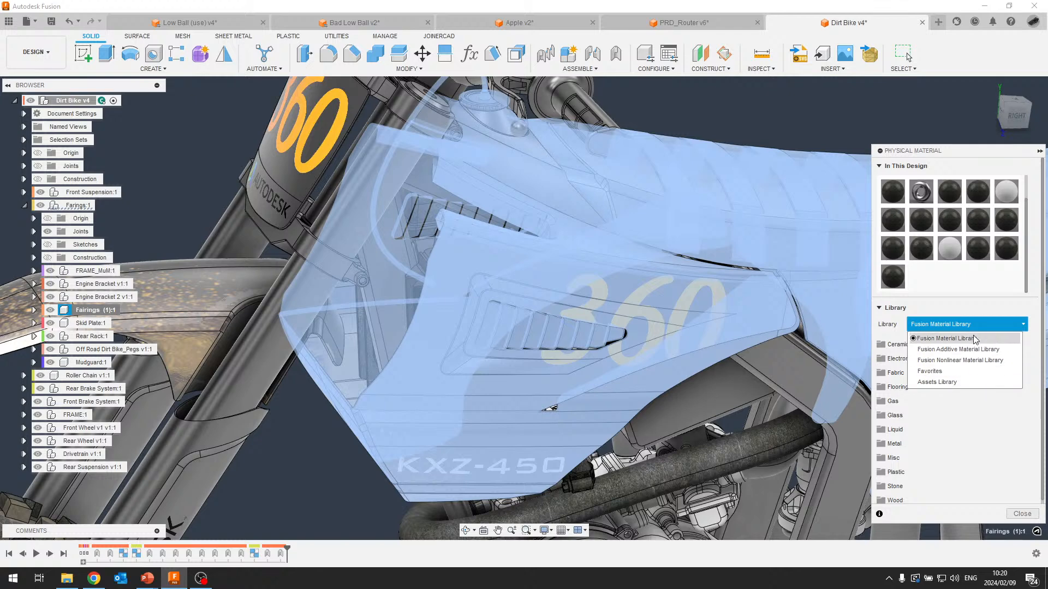
click(943, 338)
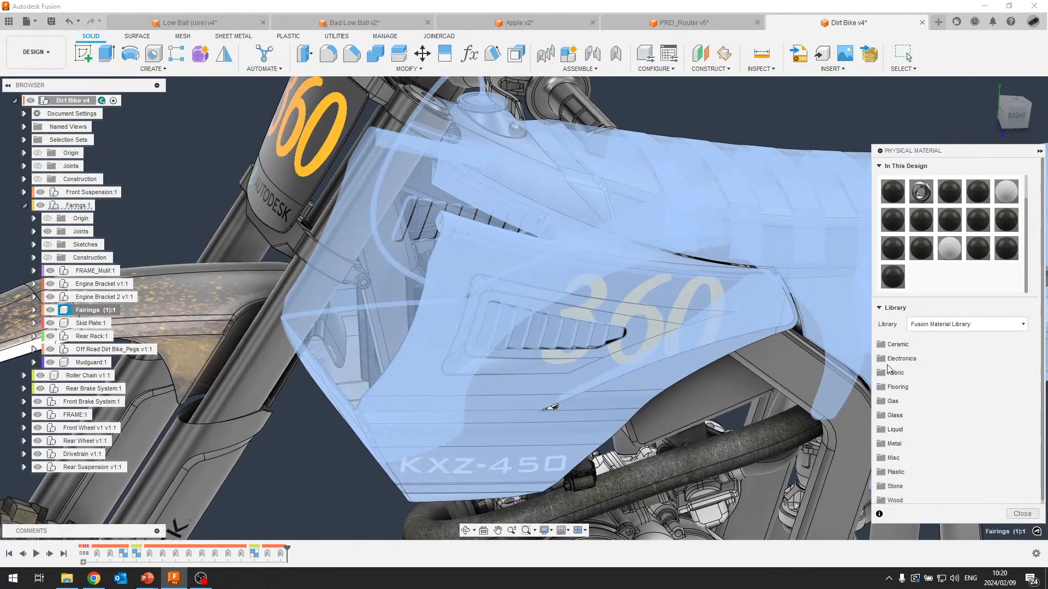
click(880, 458)
scroll(888, 447, down, 1)
click(883, 422)
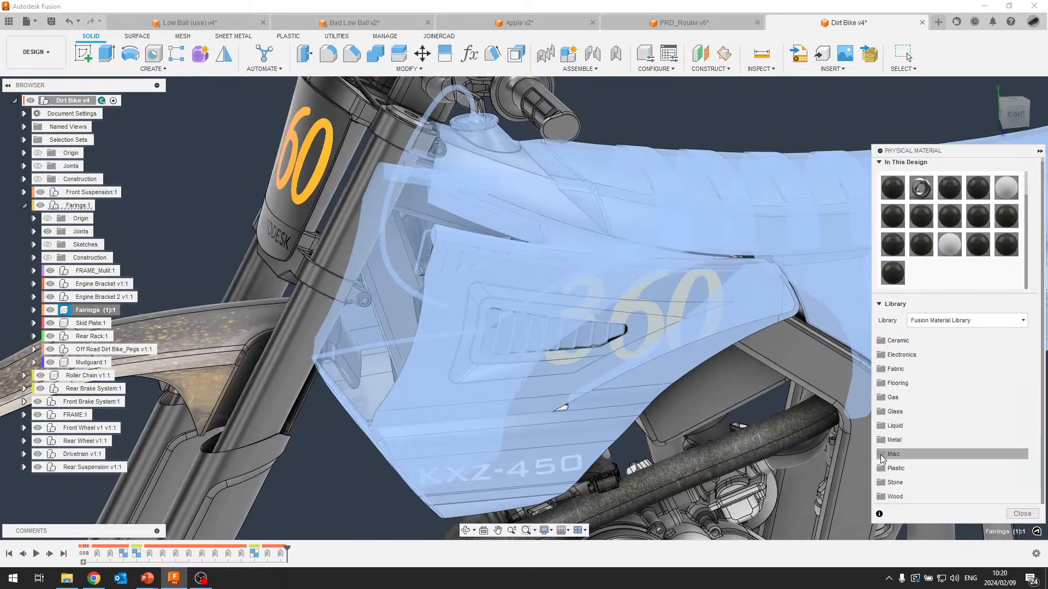
Assign the ABS Plastic physical material from the Plastic category to the Autodesk-branded handlebar pad.
click(887, 468)
scroll(895, 464, down, 2)
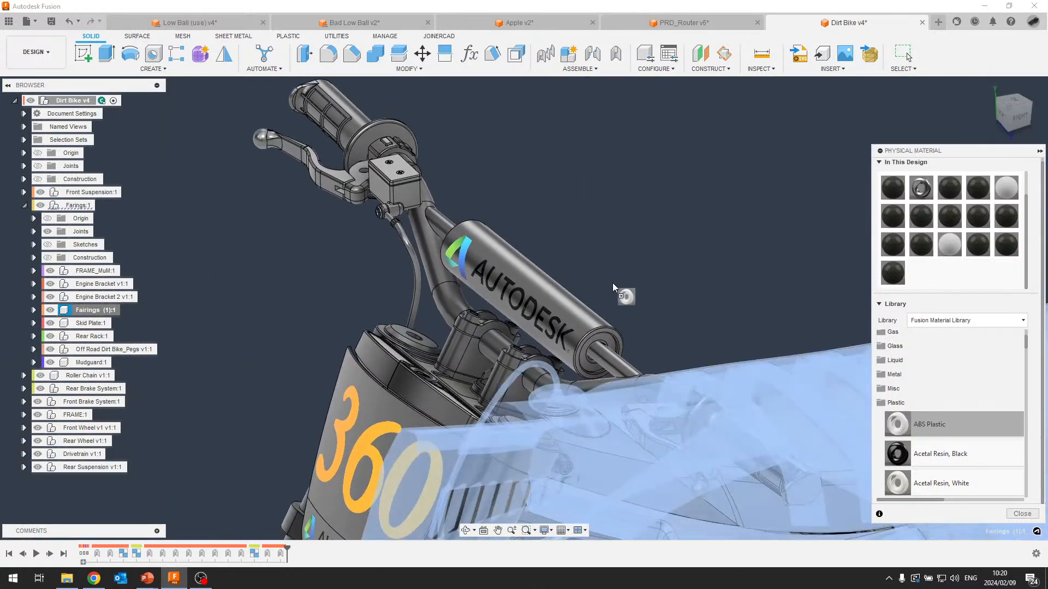
drag(612, 283, 568, 303)
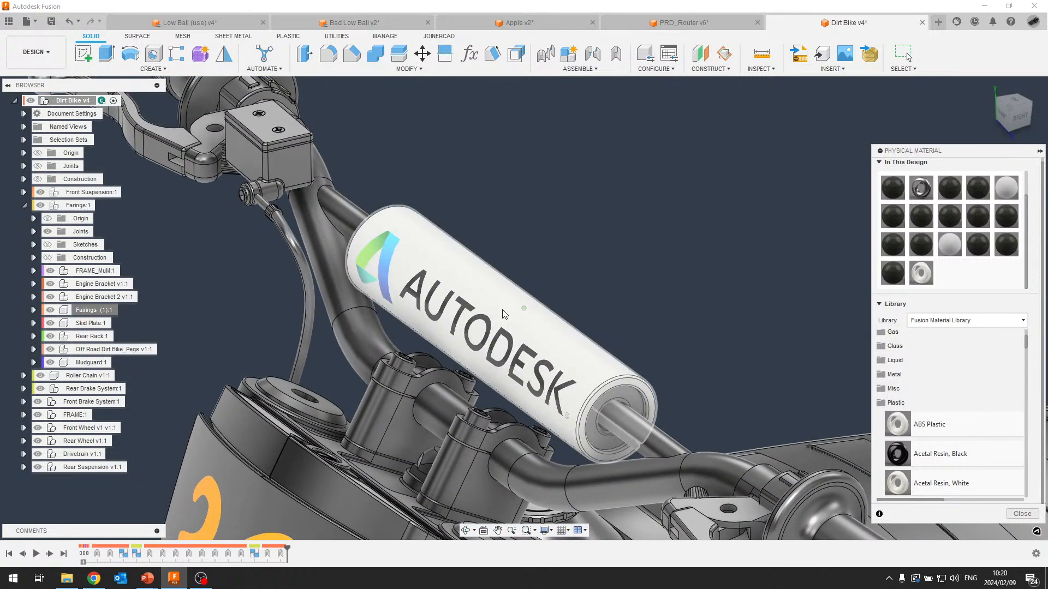
click(1021, 513)
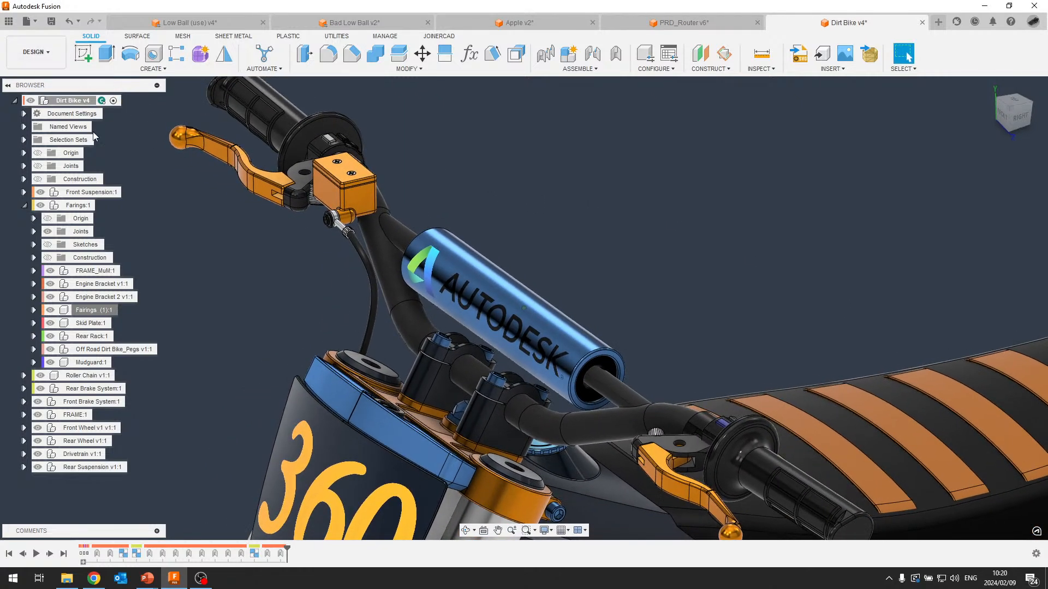
Apply the Carbon Fiber - Twill appearance from the Other category to the Autodesk-branded handlebar pad.
key(a)
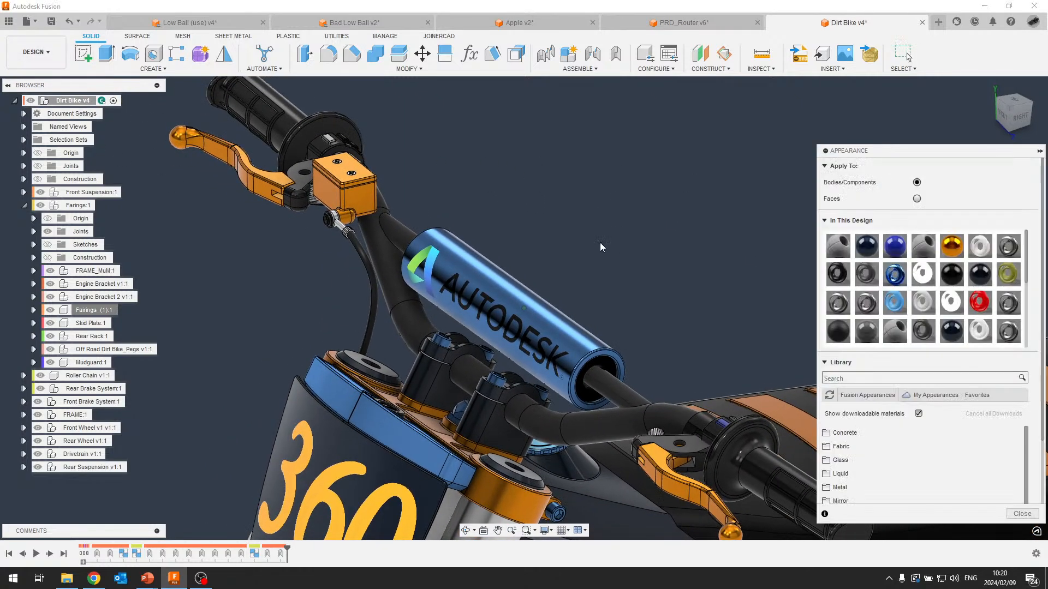
drag(931, 150, 884, 123)
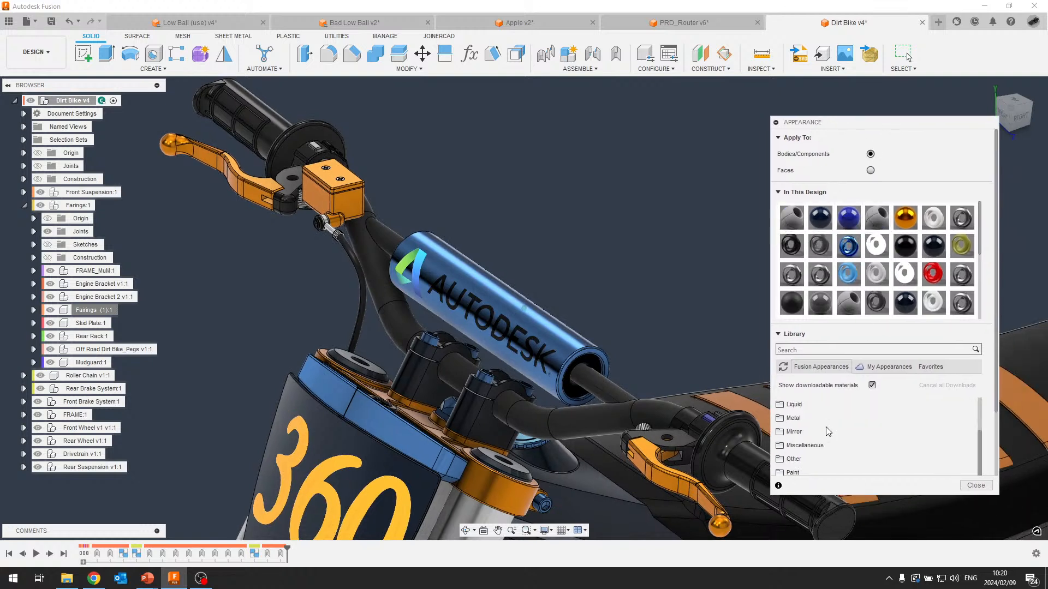
scroll(826, 427, down, 3)
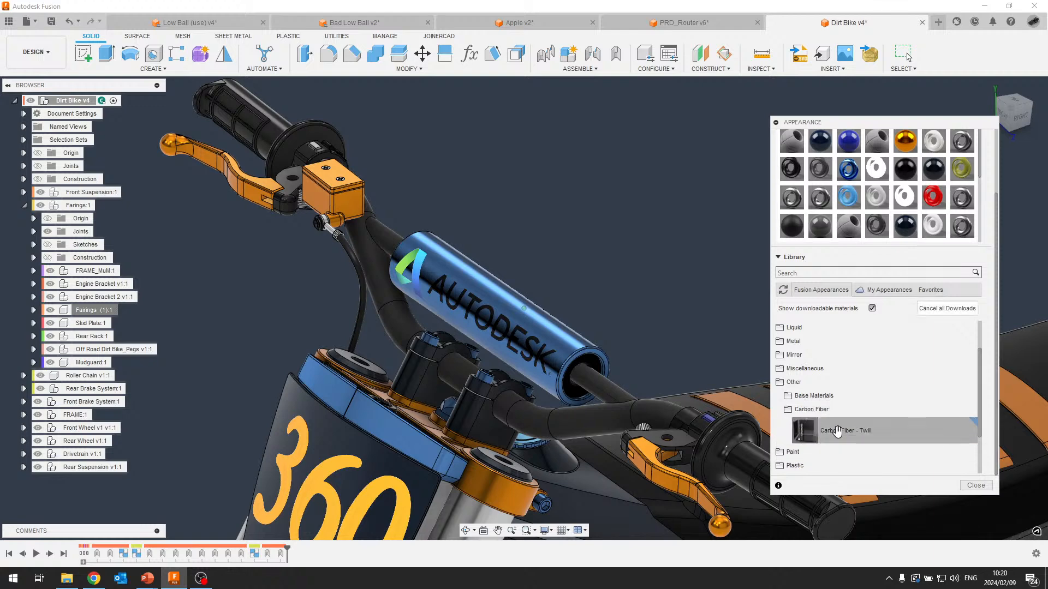
drag(832, 417, 496, 281)
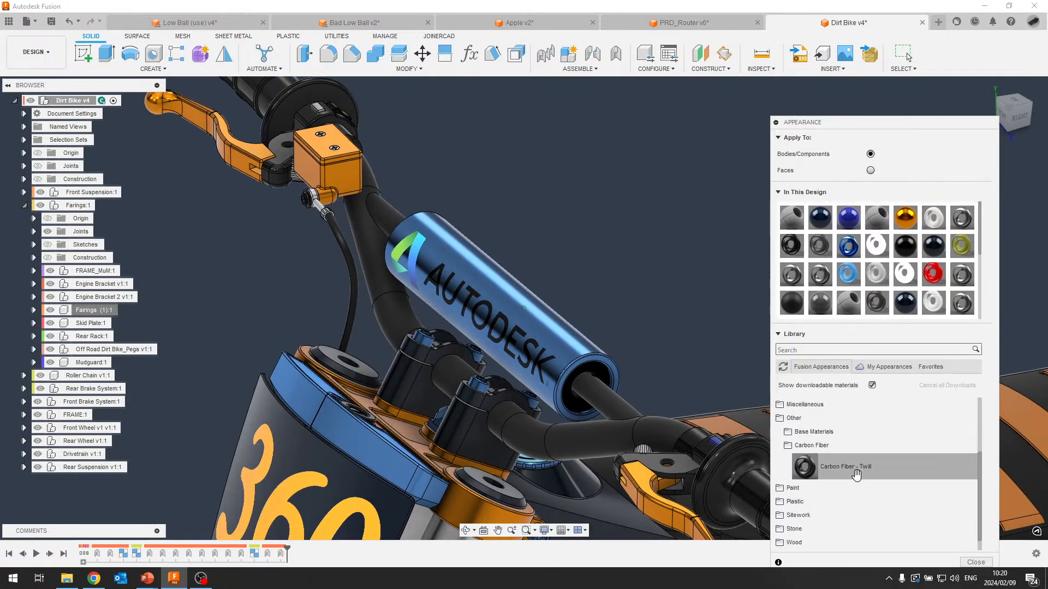
drag(856, 476, 559, 314)
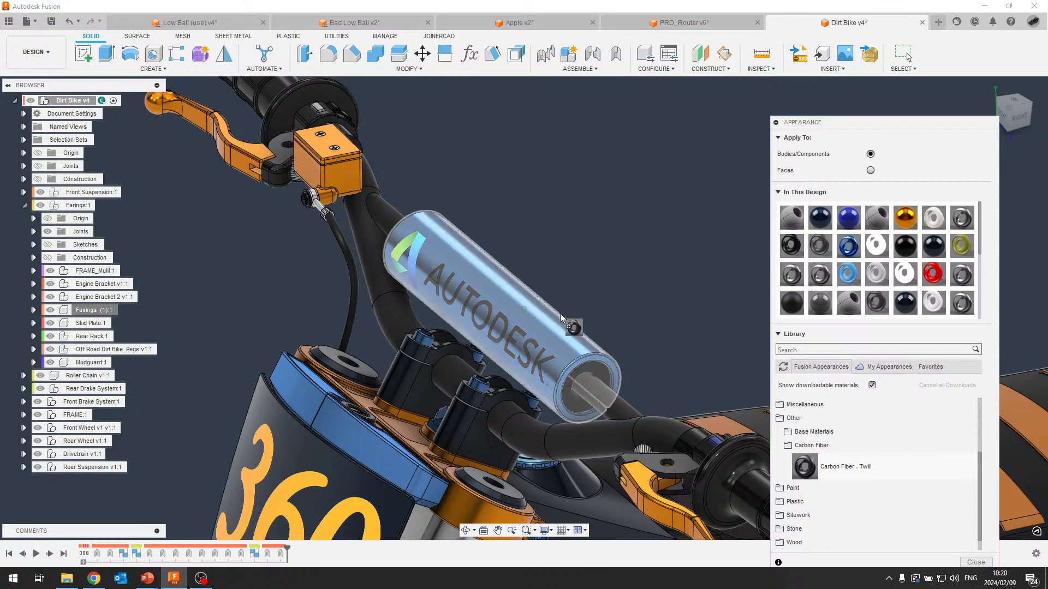
Apply the ABS (White) appearance from the Plastic category to the Autodesk-branded handlebar pad.
scroll(480, 203, up, 5)
shift+middle_drag(517, 188, 487, 218)
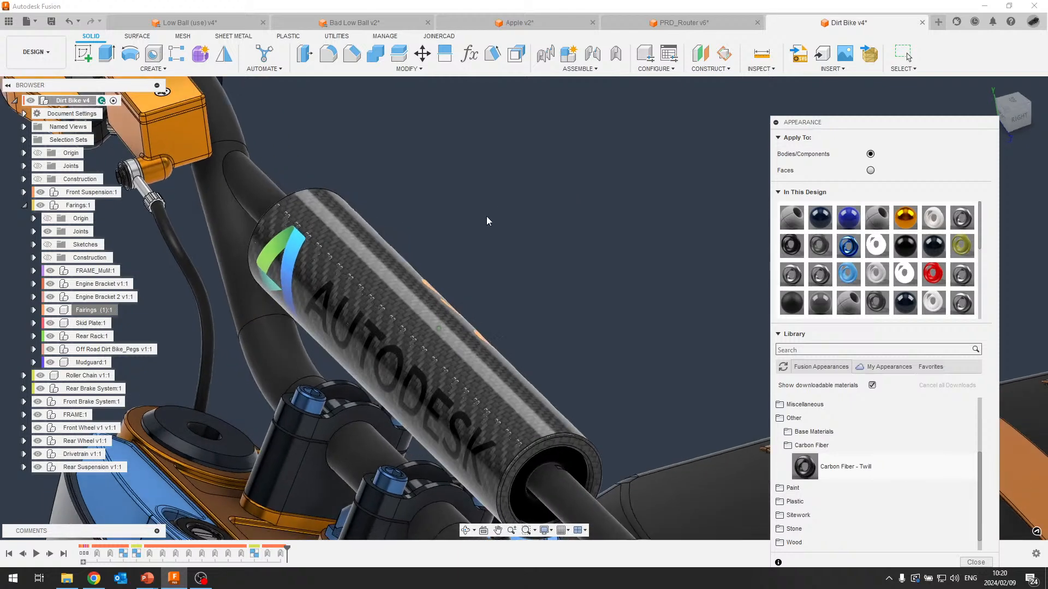
click(779, 419)
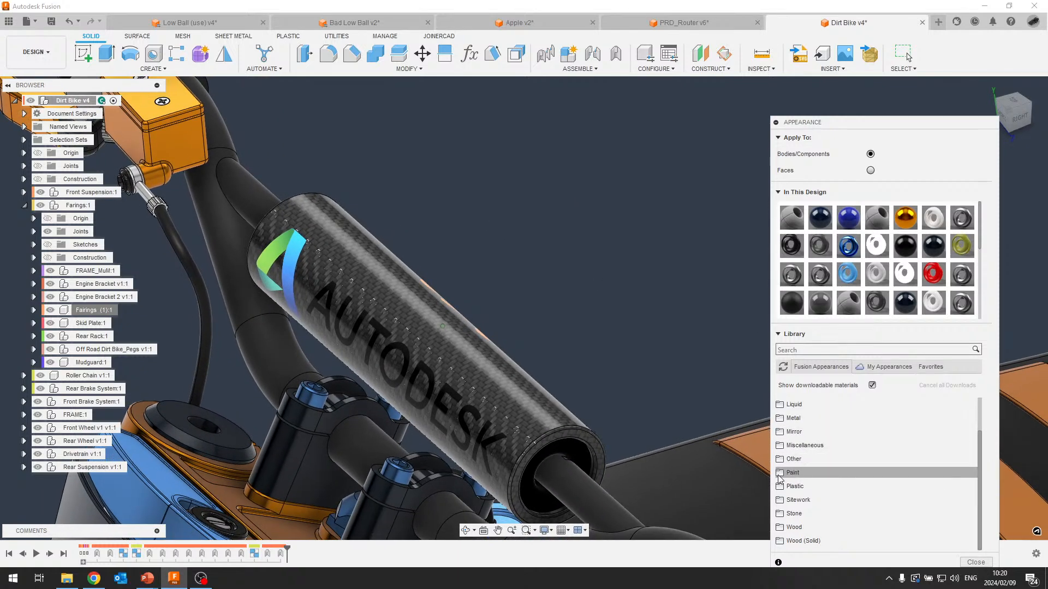
click(780, 486)
scroll(882, 435, down, 3)
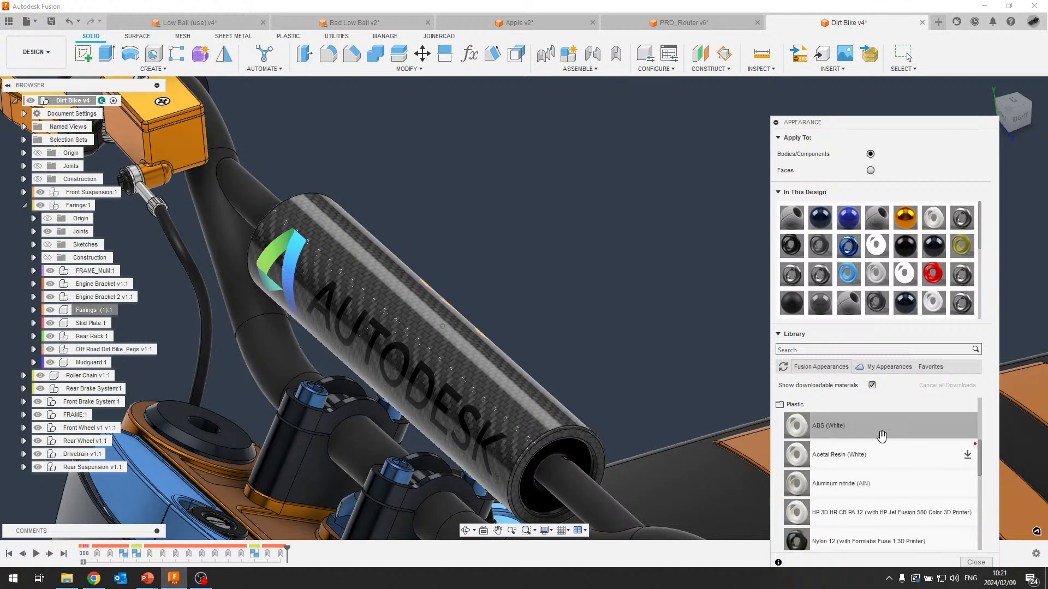
scroll(881, 442, up, 1)
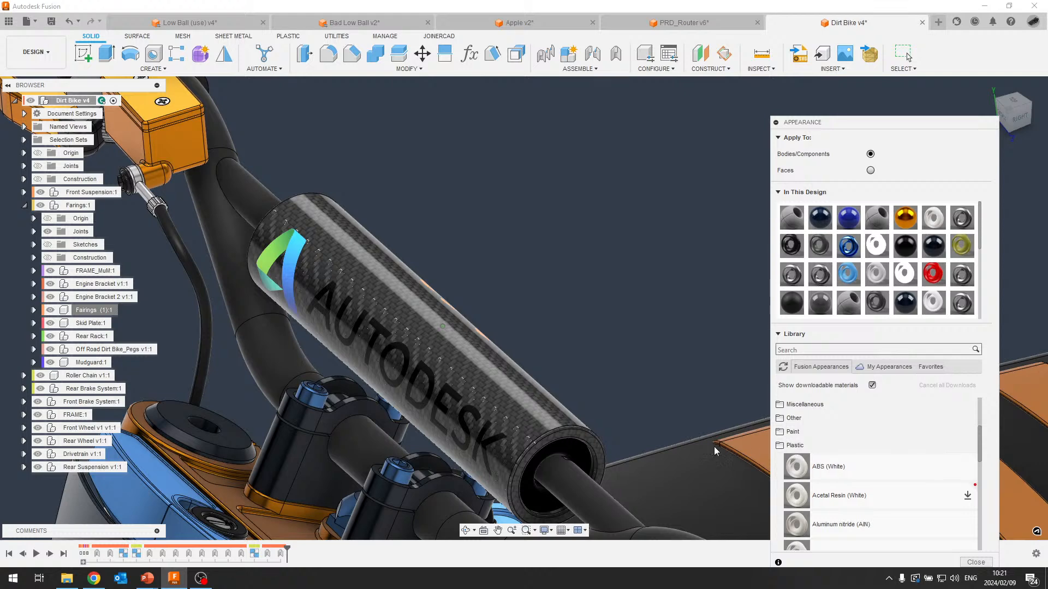
scroll(590, 339, down, 5)
scroll(590, 339, up, 2)
drag(832, 466, 522, 328)
scroll(454, 228, up, 3)
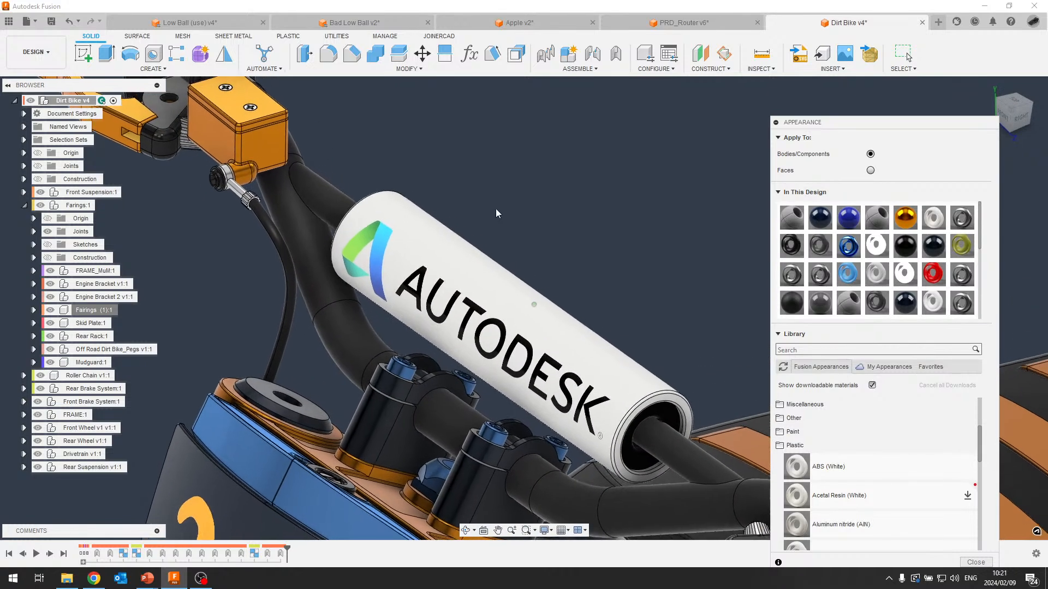
scroll(497, 218, up, 1)
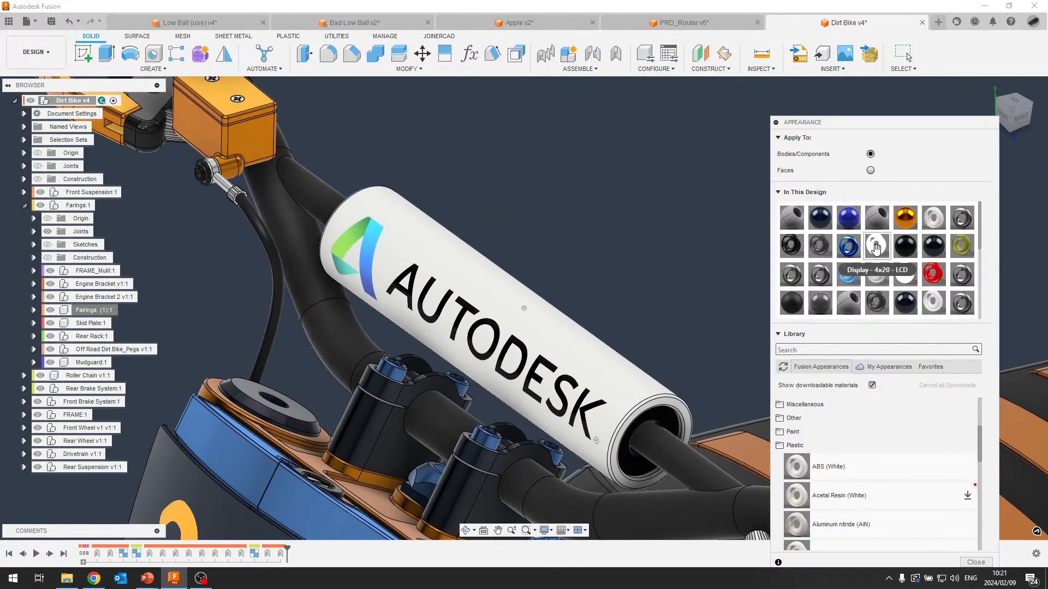
Open the ABS (White) appearance in this design for editing and browse its Pantone color libraries, keeping All selected.
scroll(905, 276, down, 3)
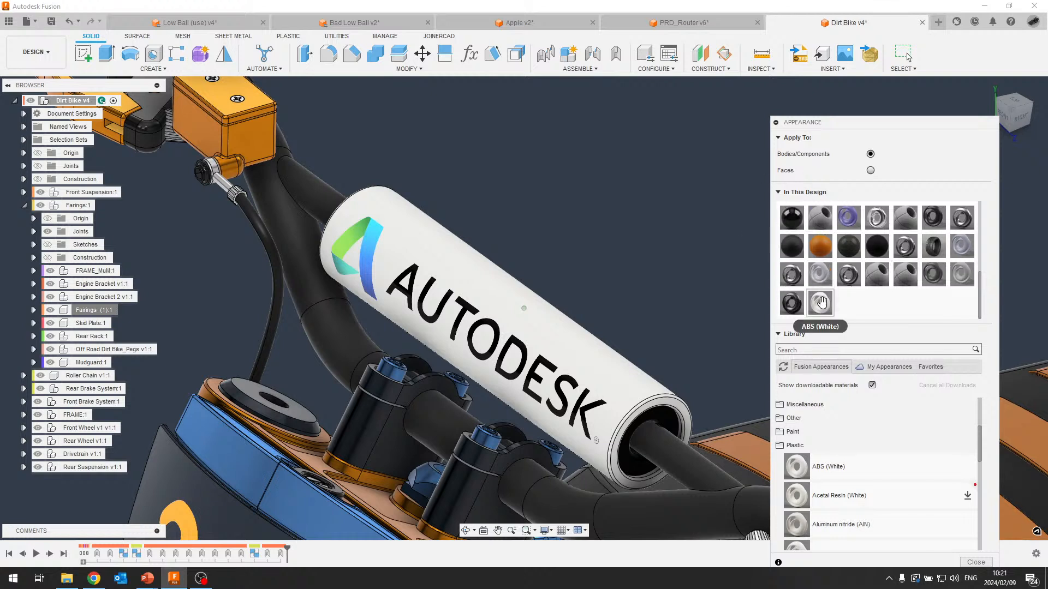
right_click(822, 303)
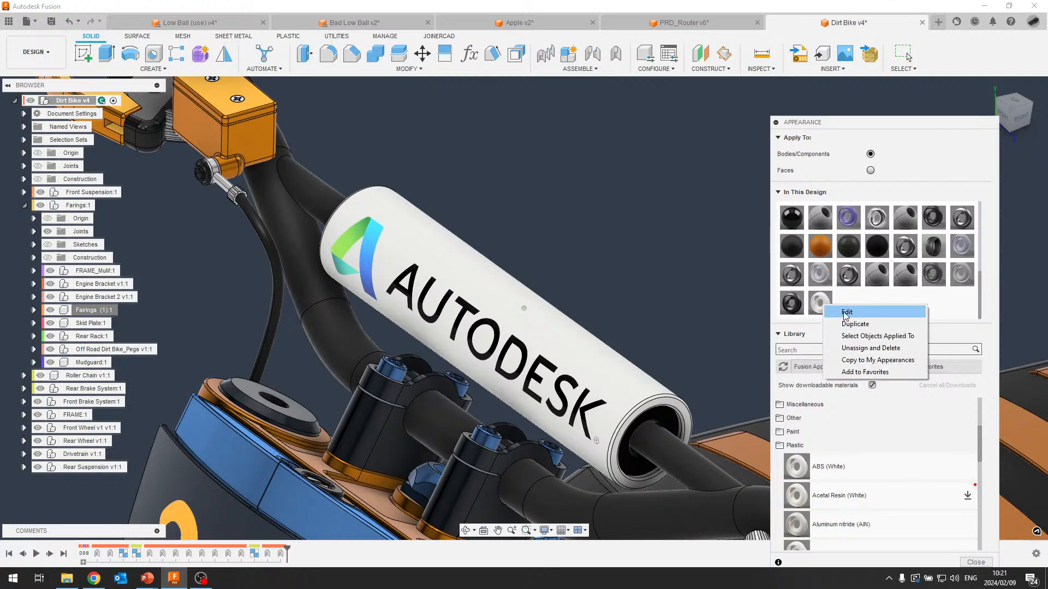
click(845, 313)
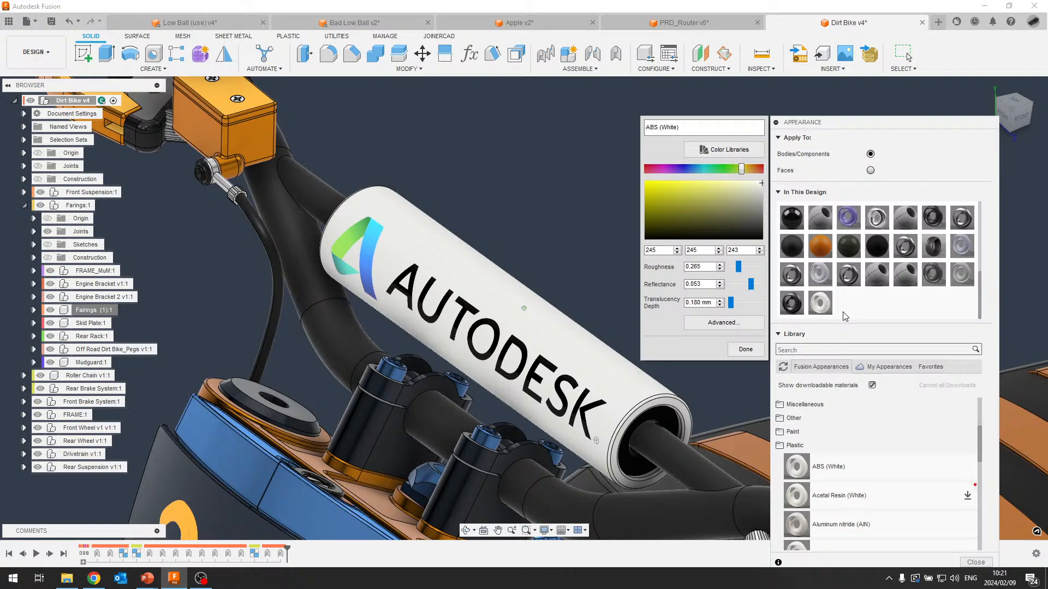
click(735, 154)
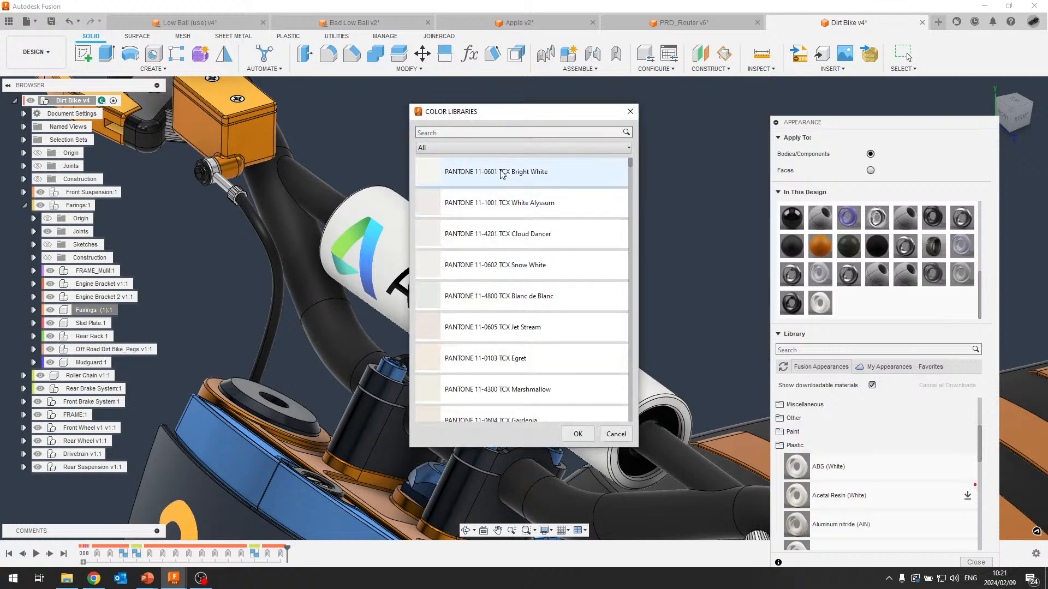
click(522, 149)
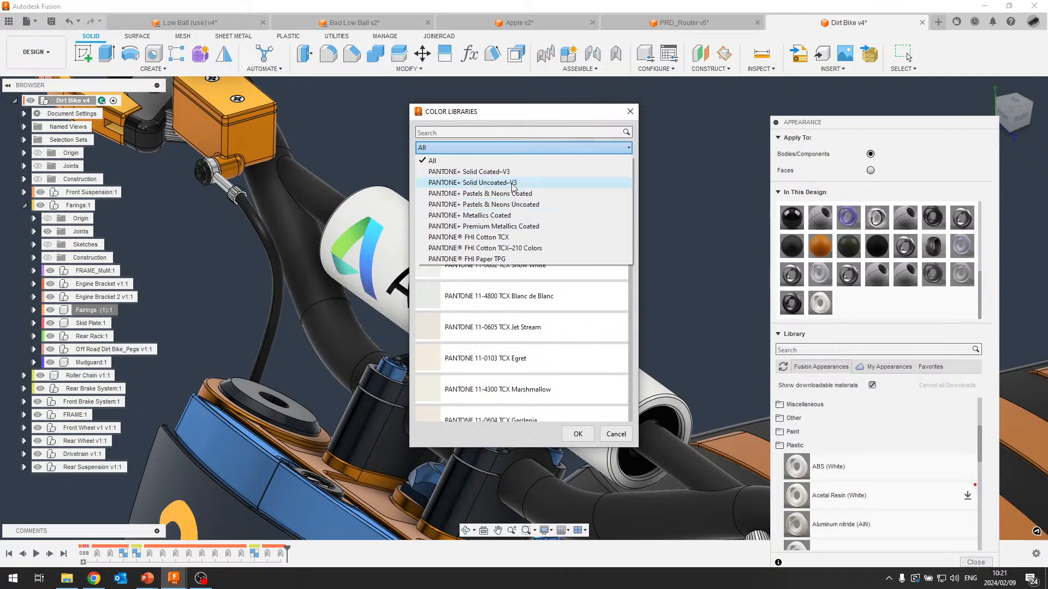
click(492, 162)
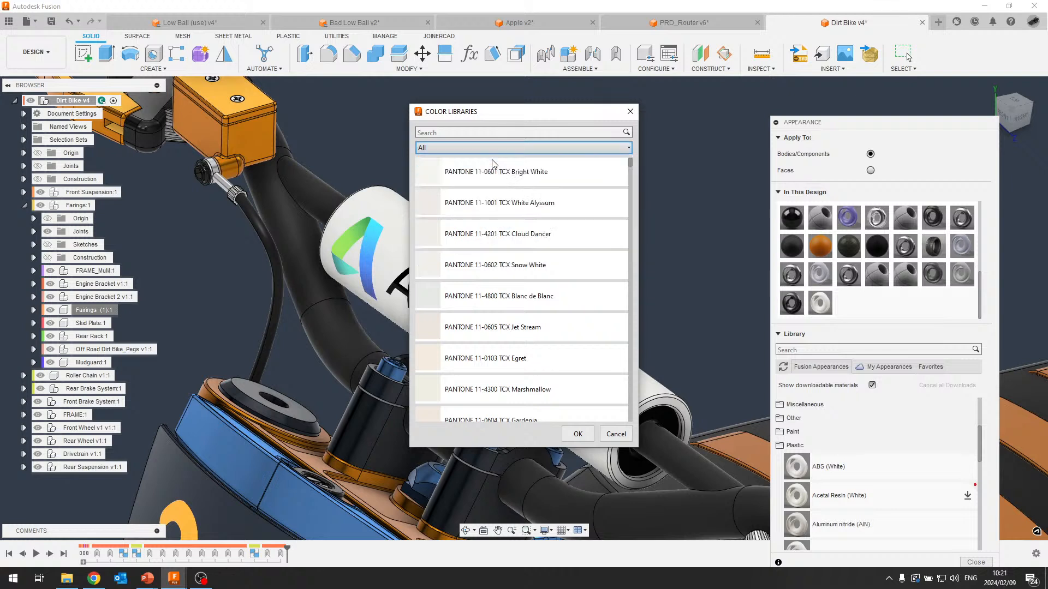
scroll(613, 332, down, 10)
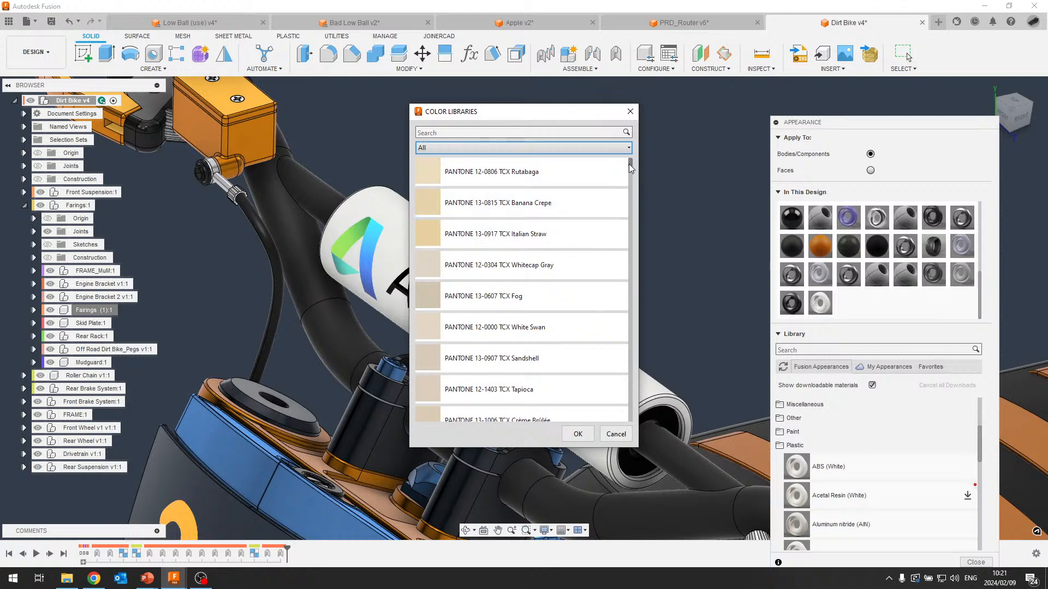
scroll(631, 168, down, 5)
Search the color libraries for blue and set the appearance's color to PANTONE 18-4220 TCX Provincial Blue.
click(542, 134)
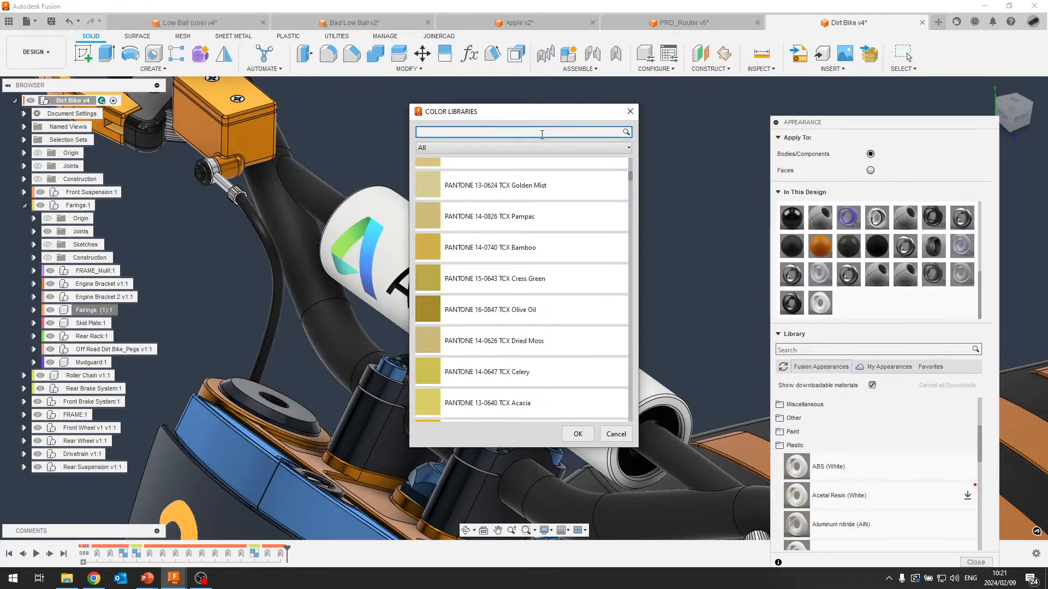
text(blue)
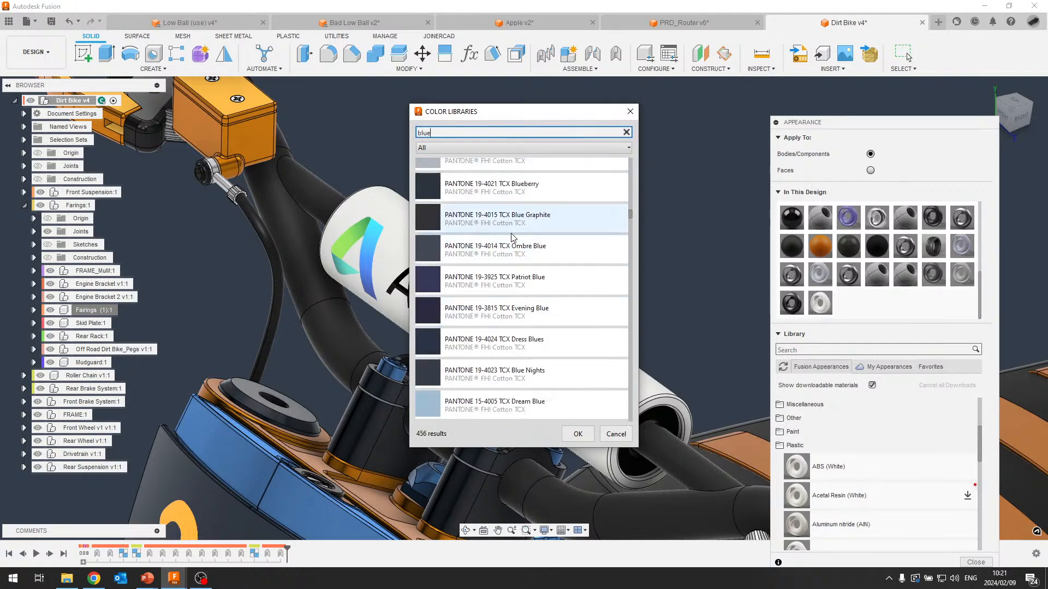
scroll(530, 260, down, 6)
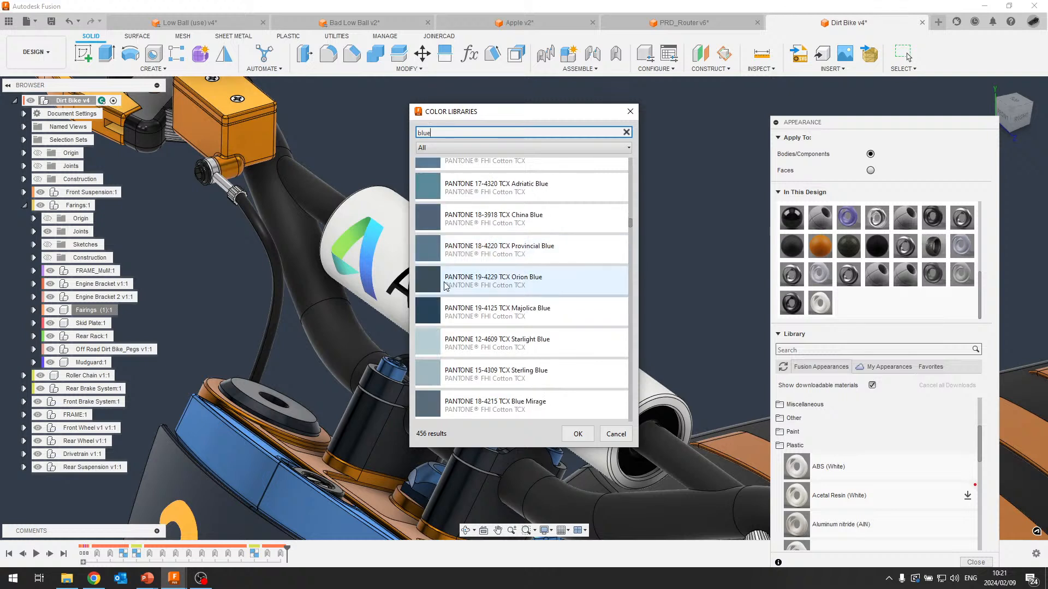
click(467, 262)
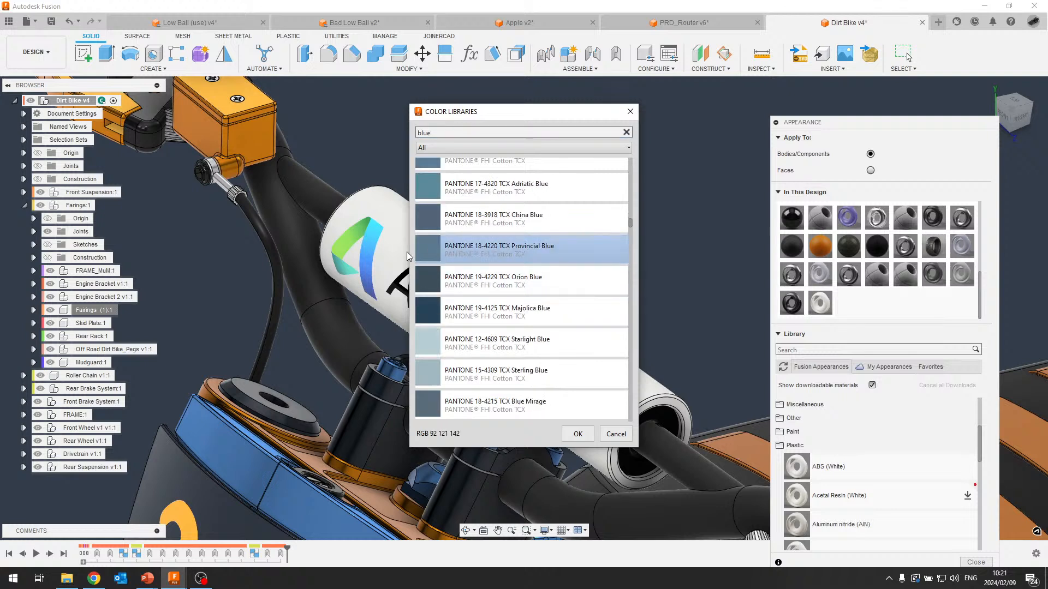
click(579, 435)
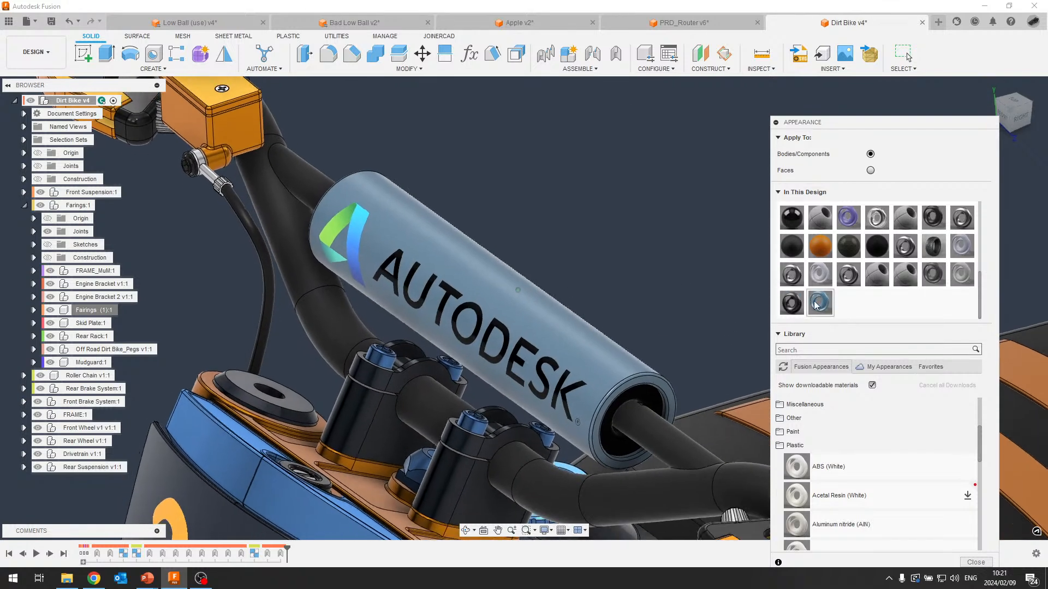
Edit the recolored ABS appearance and rename it ABS (BLue).
right_click(825, 303)
click(845, 309)
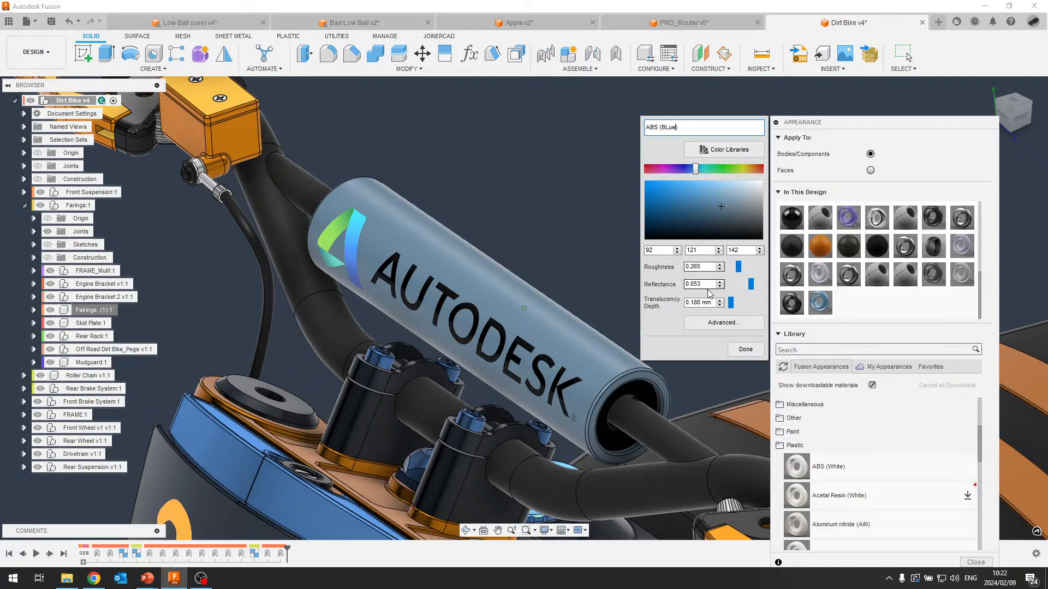
Review the ABS (BLue) appearance's advanced parameters in the Material Editor and its options for copying or adding to favorites.
click(722, 324)
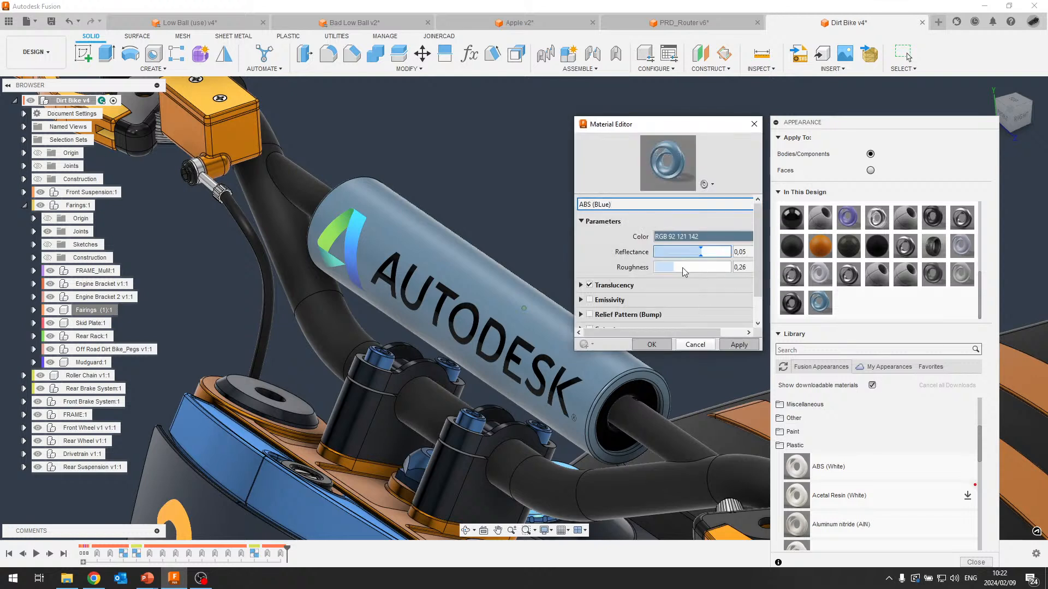
drag(763, 355, 763, 442)
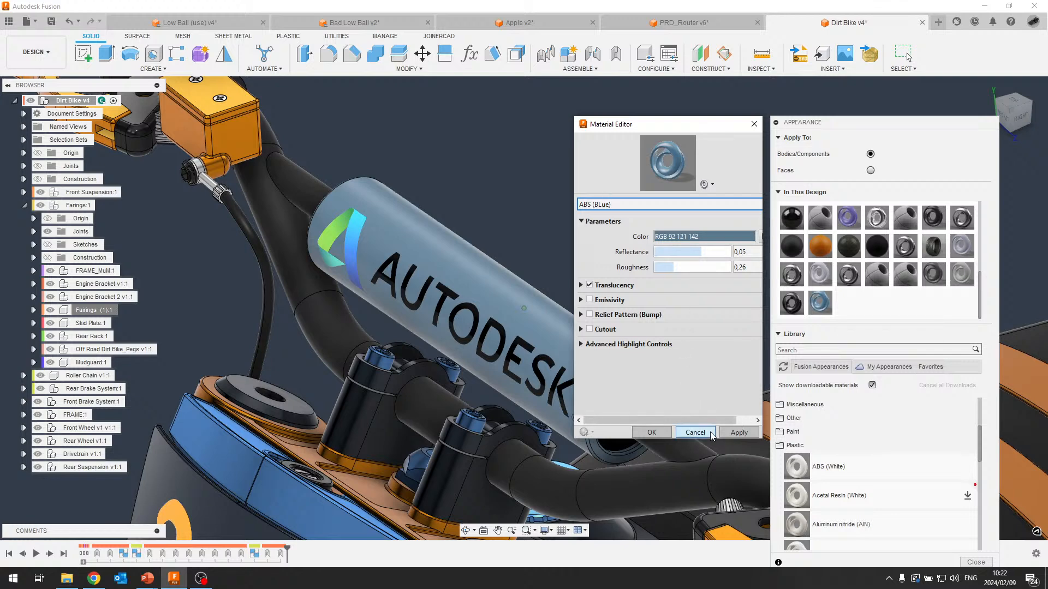
click(695, 433)
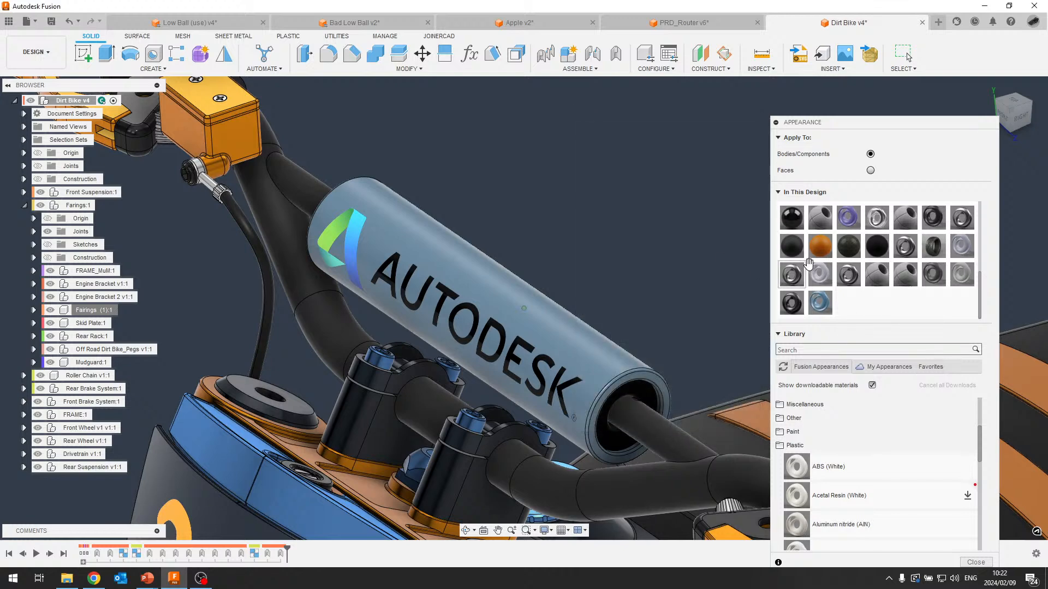
right_click(821, 304)
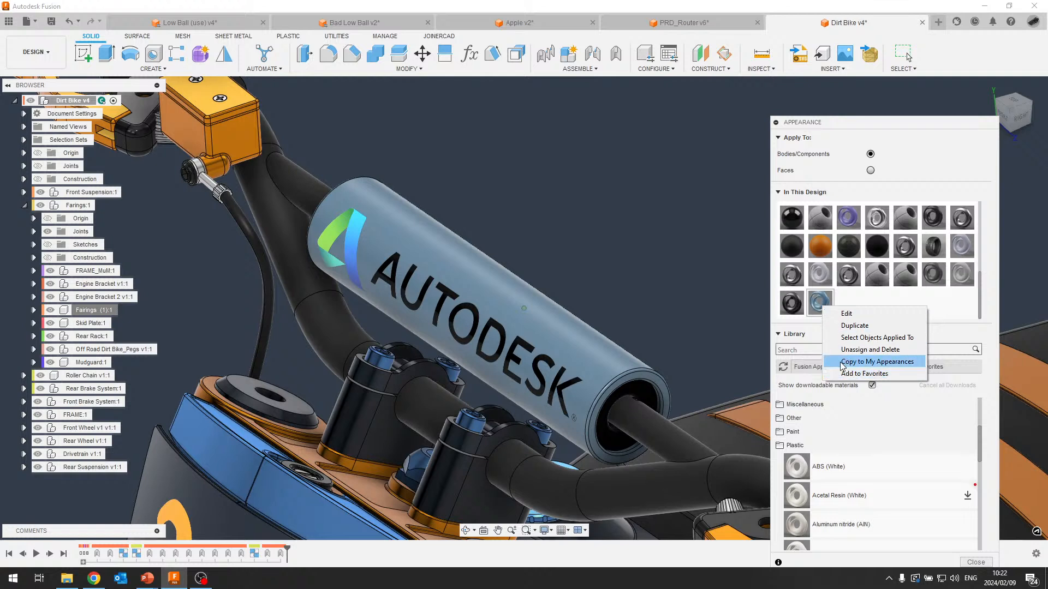
click(875, 305)
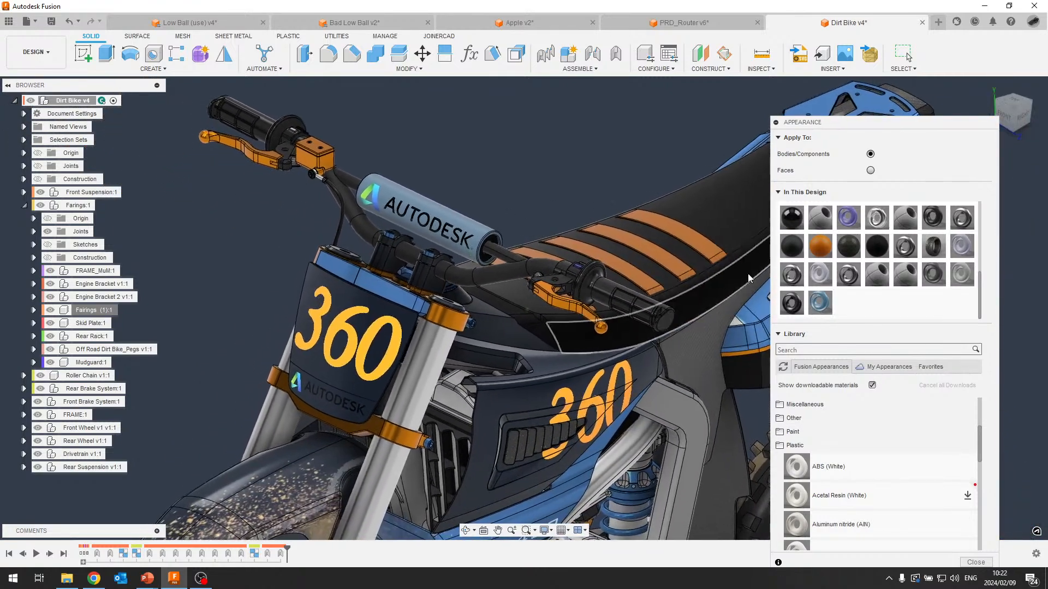
Apply the existing dark blue ring-swatch appearance from this design to the handlebar pad and close the appearance settings.
scroll(852, 242, up, 3)
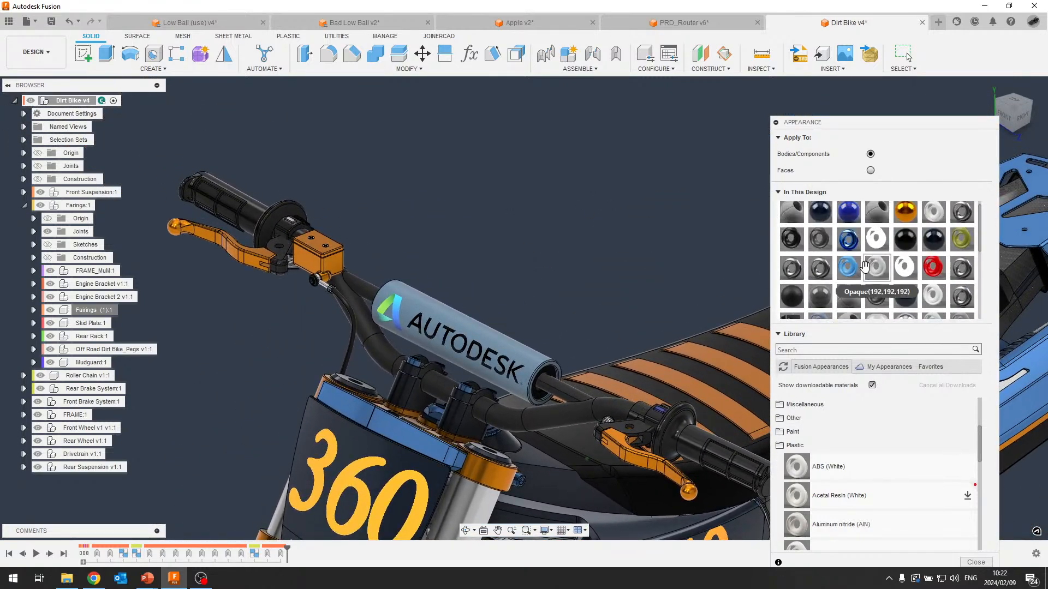
drag(848, 240, 516, 356)
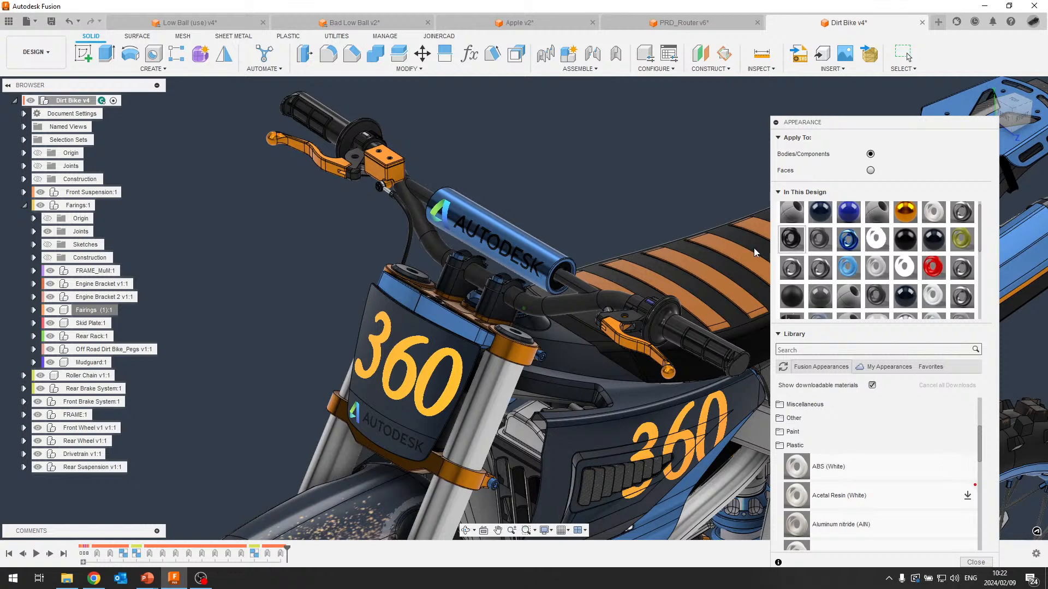
click(976, 562)
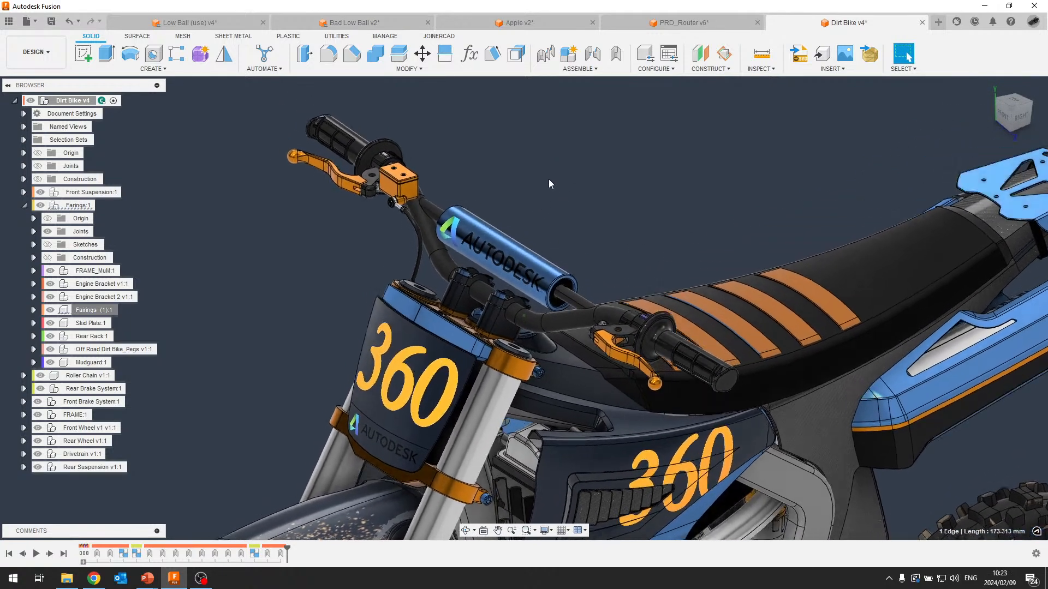
click(549, 179)
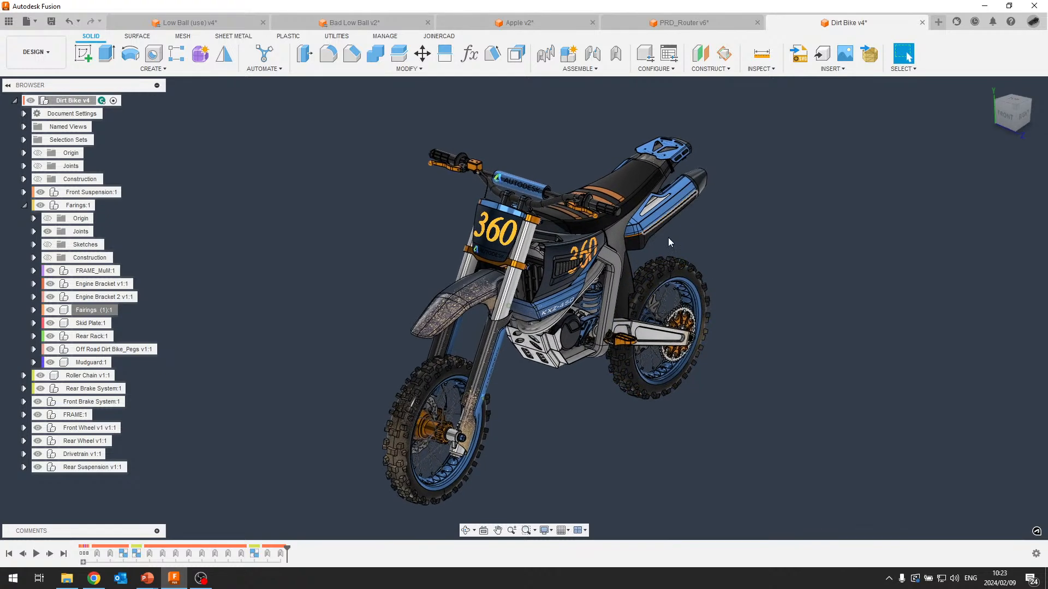
Switch to the Low Ball (use) v4 document and change from the Render workspace to the Design workspace.
click(206, 24)
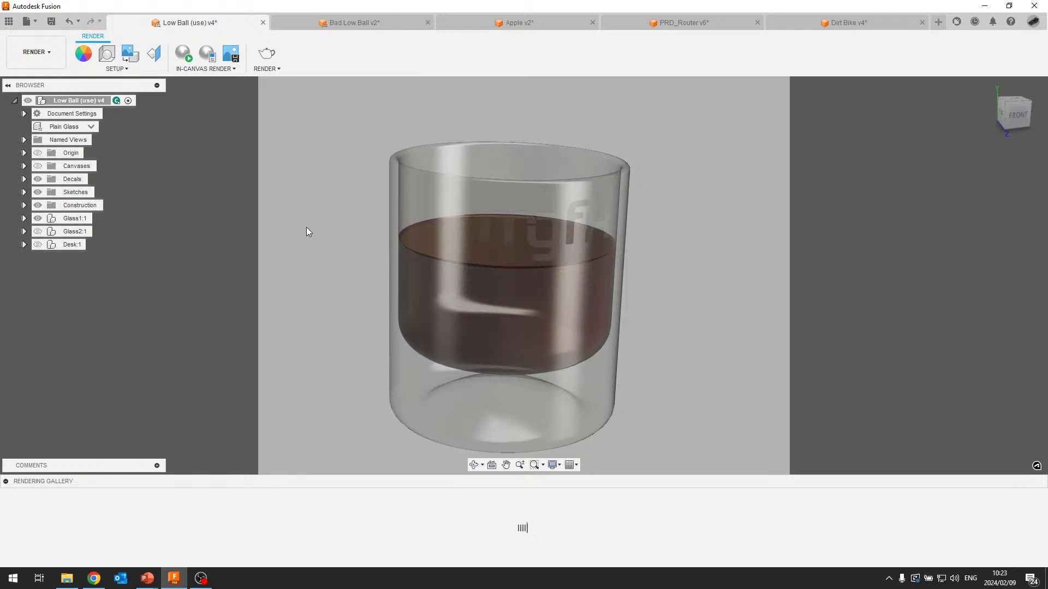
shift+middle_drag(313, 203, 319, 198)
scroll(415, 133, up, 5)
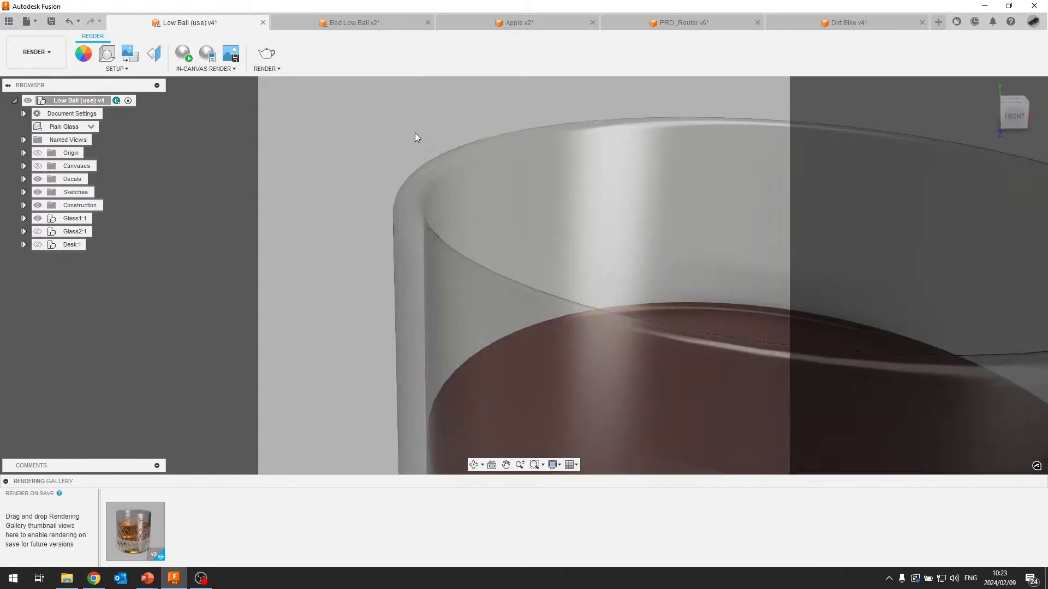
scroll(409, 133, down, 3)
click(36, 52)
click(33, 77)
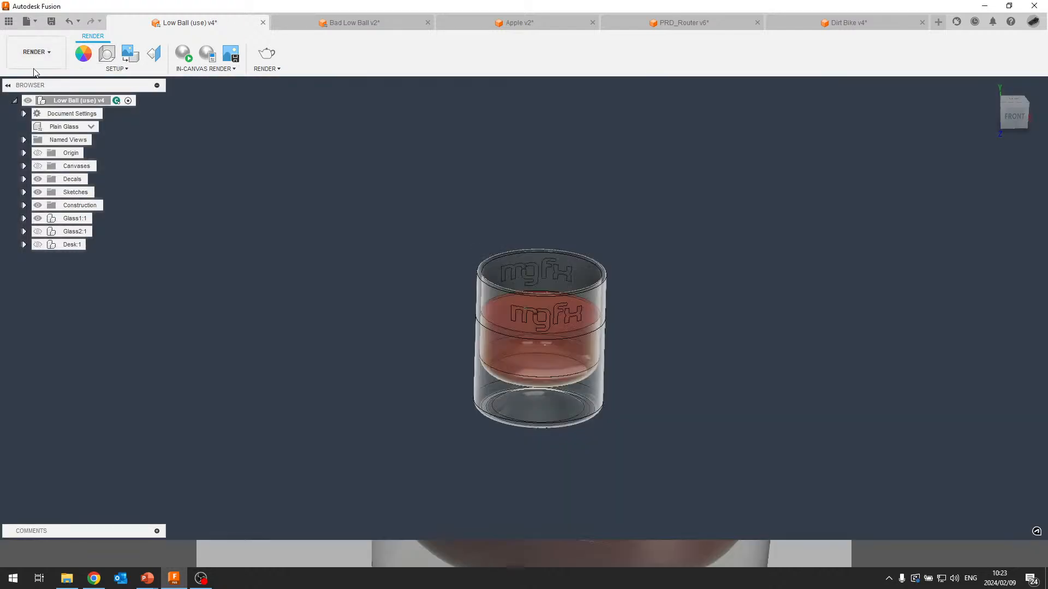
Examine the glass and liquid bodies up close, selecting the narrow curved face around the liquid's upper edge.
scroll(470, 268, up, 4)
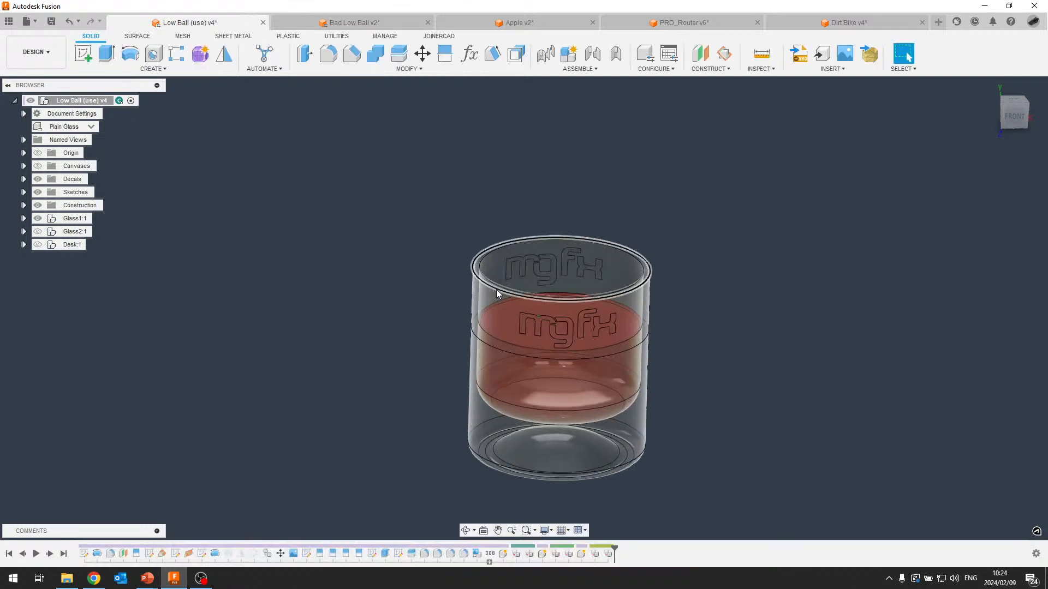
scroll(480, 281, down, 2)
shift+middle_drag(454, 270, 440, 334)
scroll(413, 256, up, 5)
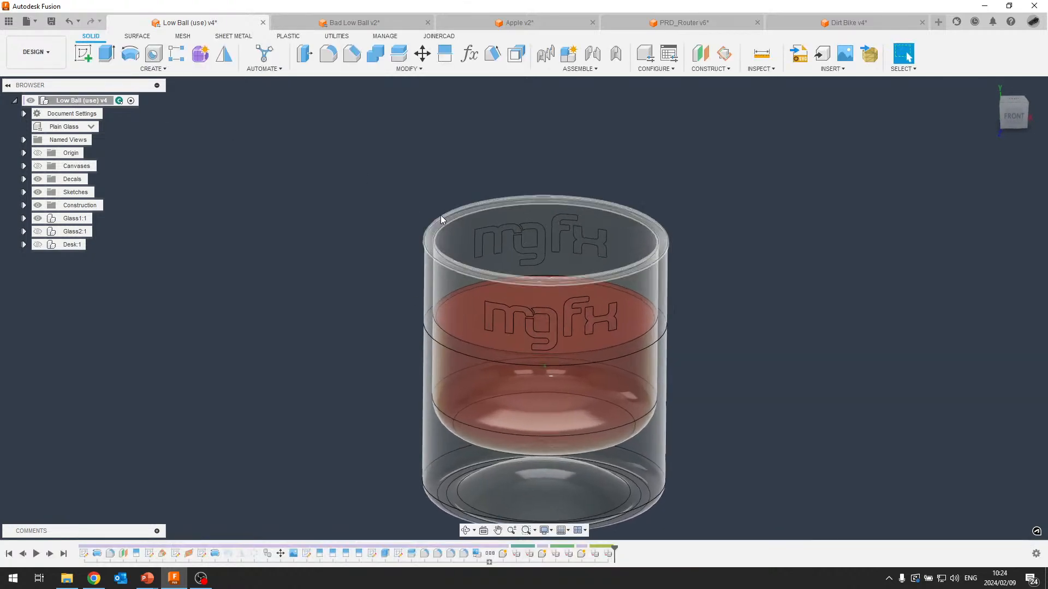
shift+middle_drag(403, 301, 421, 220)
scroll(422, 220, down, 2)
middle_drag(376, 491, 273, 338)
shift+middle_drag(91, 547, 497, 212)
scroll(449, 221, up, 5)
scroll(427, 283, down, 3)
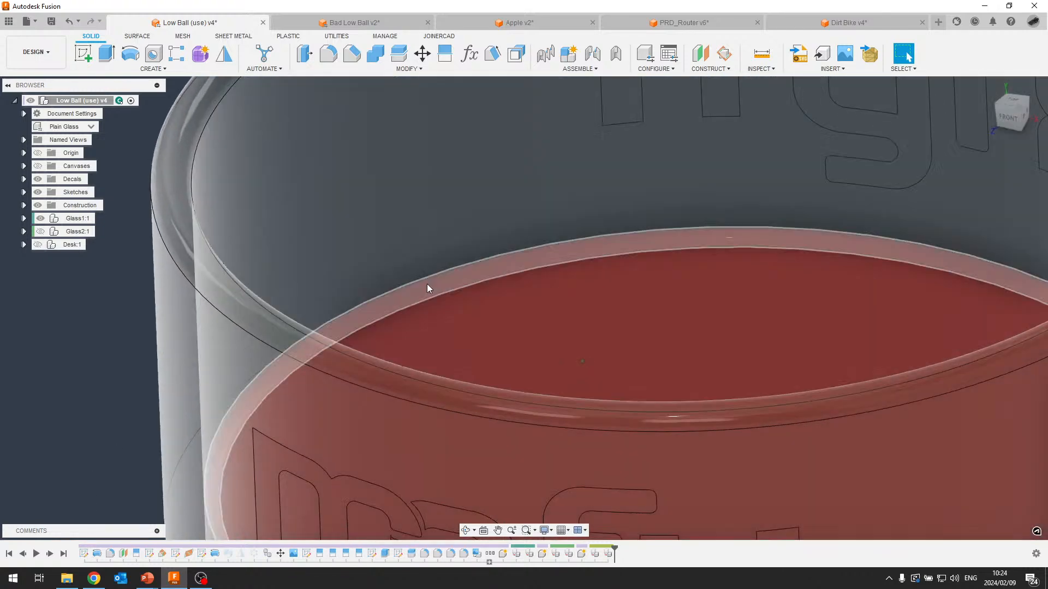
click(427, 285)
scroll(451, 257, up, 2)
shift+middle_drag(446, 231, 274, 100)
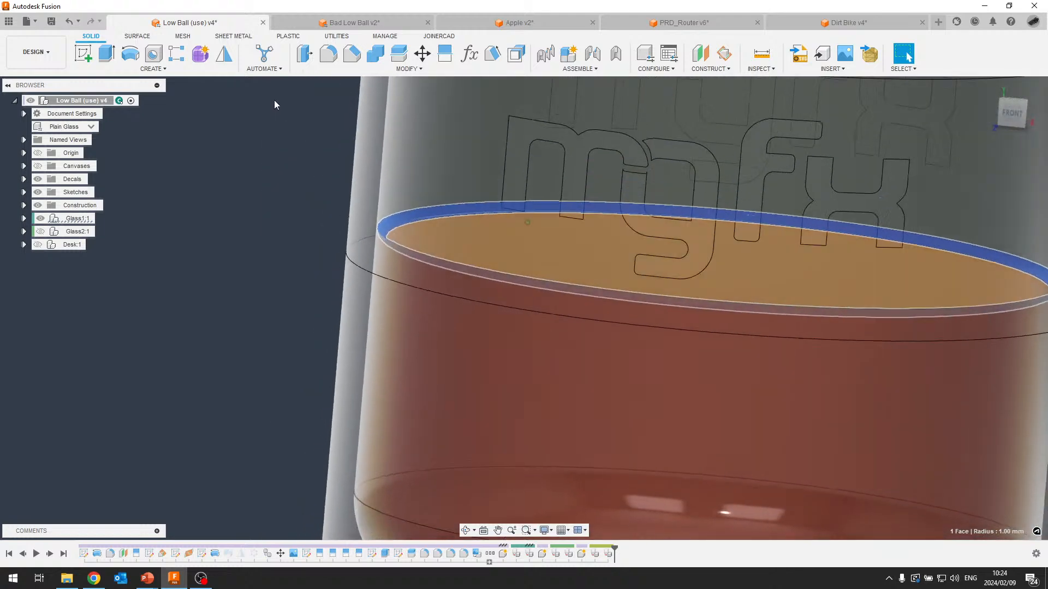
Switch to the Bad Low Ball v2 document and examine its first profile sketch where the liquid's filleted upper corner meets the glass wall.
scroll(266, 94, up, 5)
scroll(287, 194, down, 5)
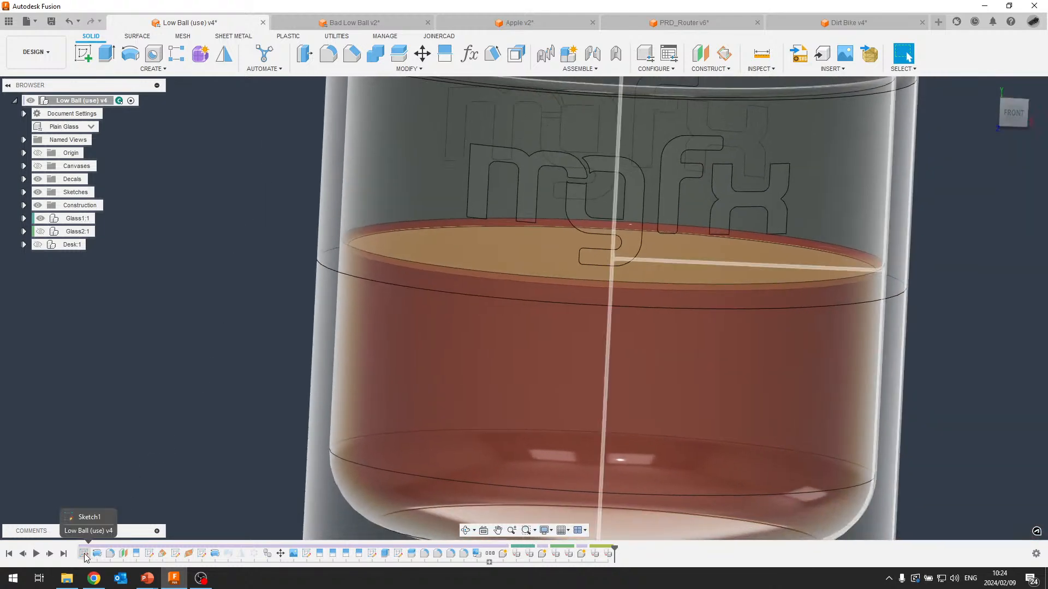
scroll(275, 311, down, 4)
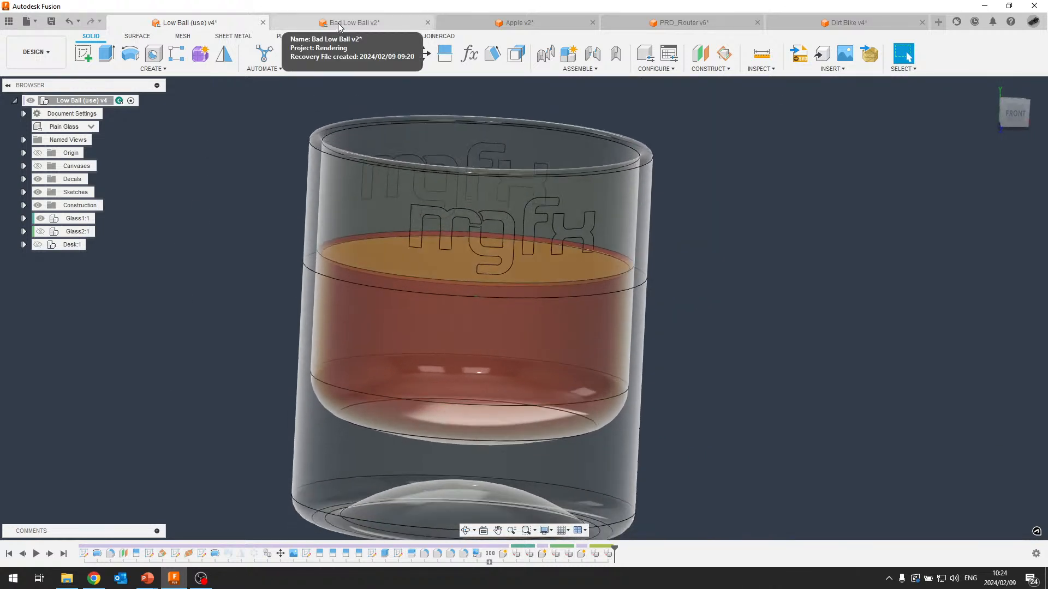
click(358, 23)
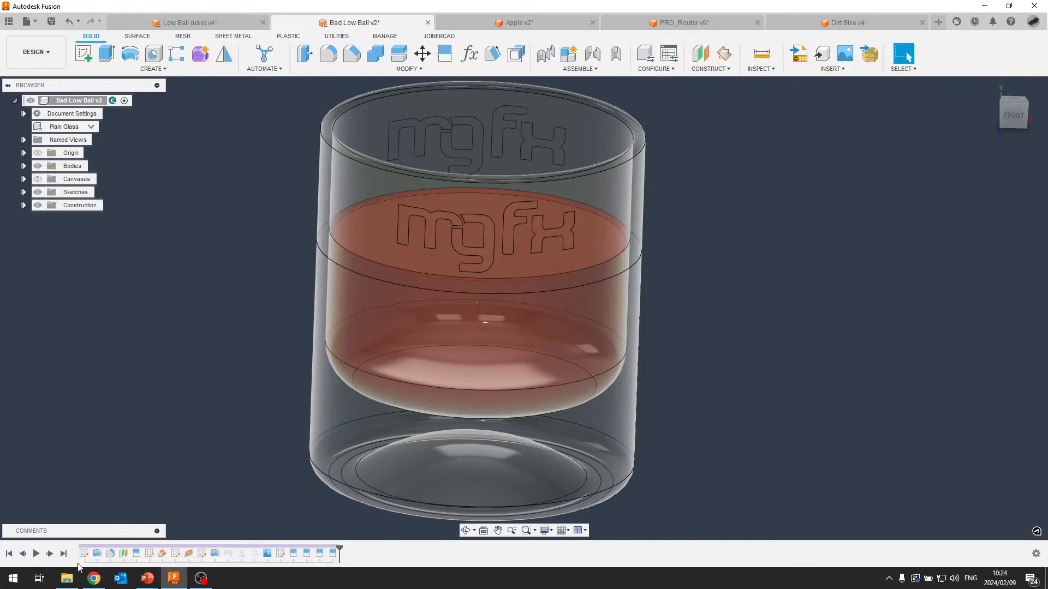
double_click(84, 553)
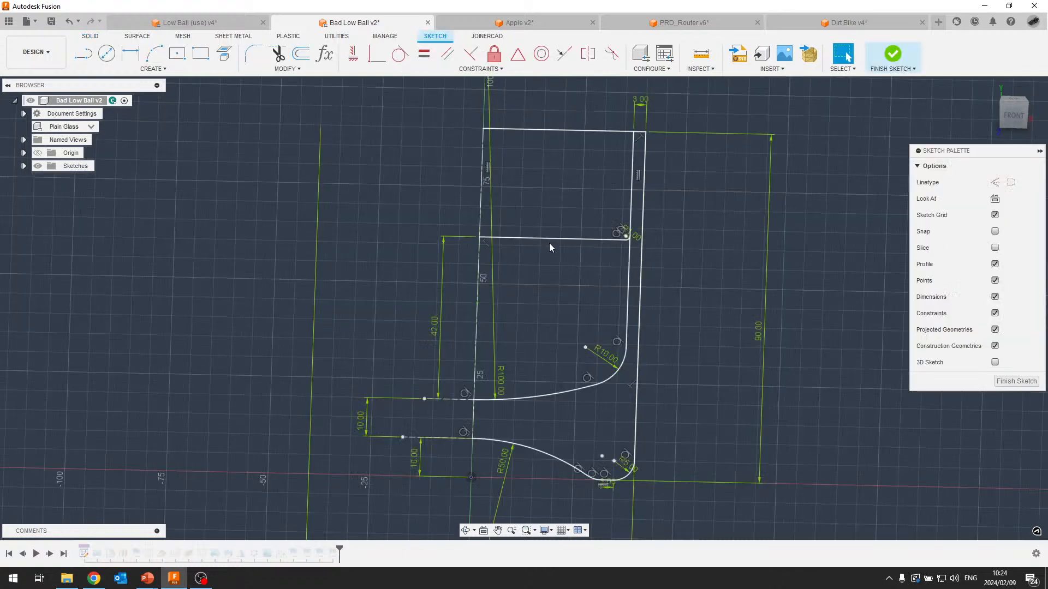
scroll(626, 235, up, 10)
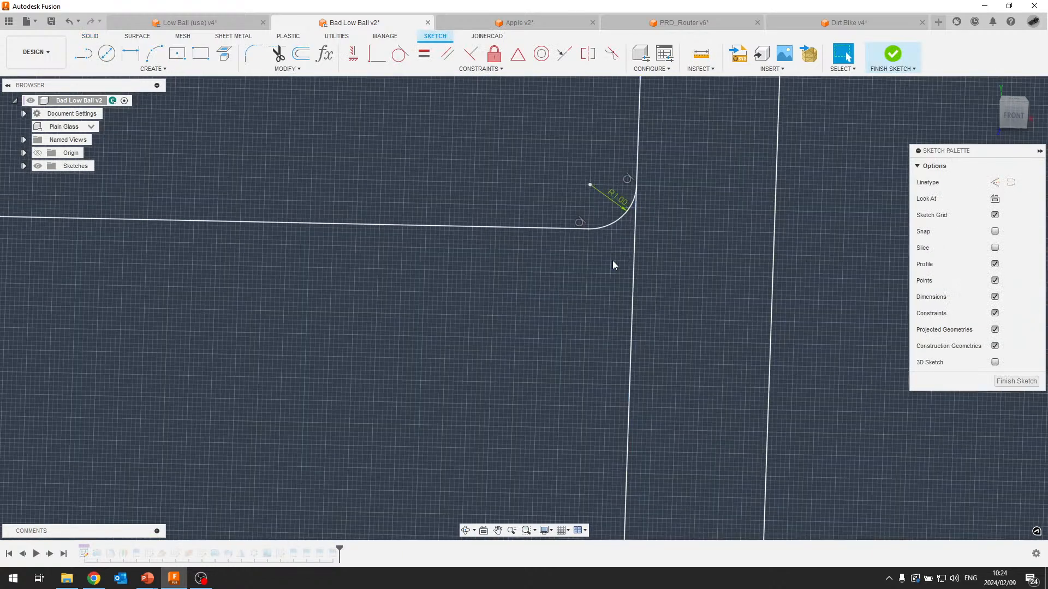
click(633, 250)
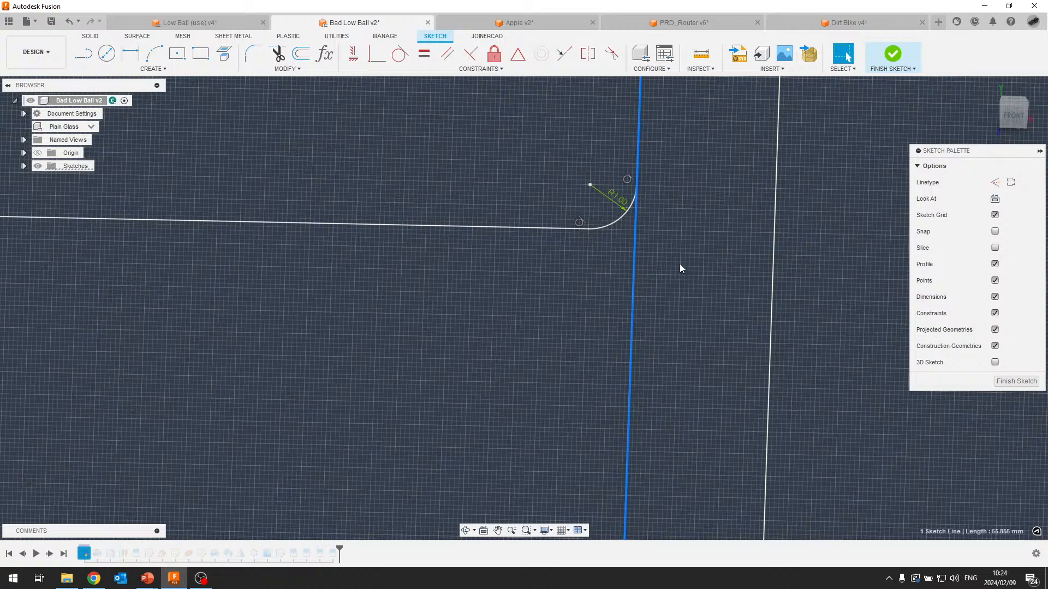
scroll(659, 257, down, 10)
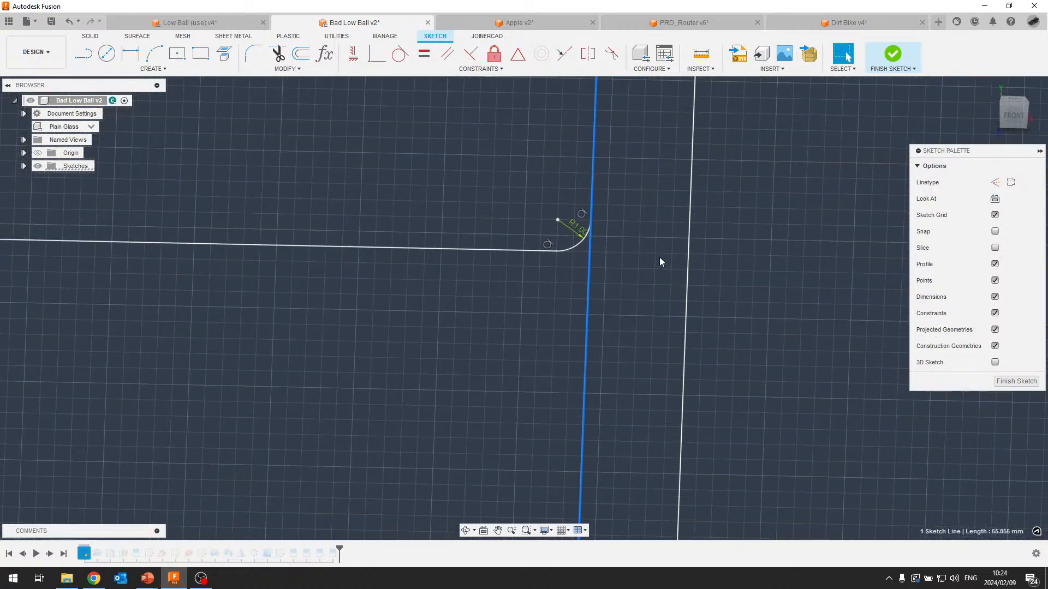
click(893, 55)
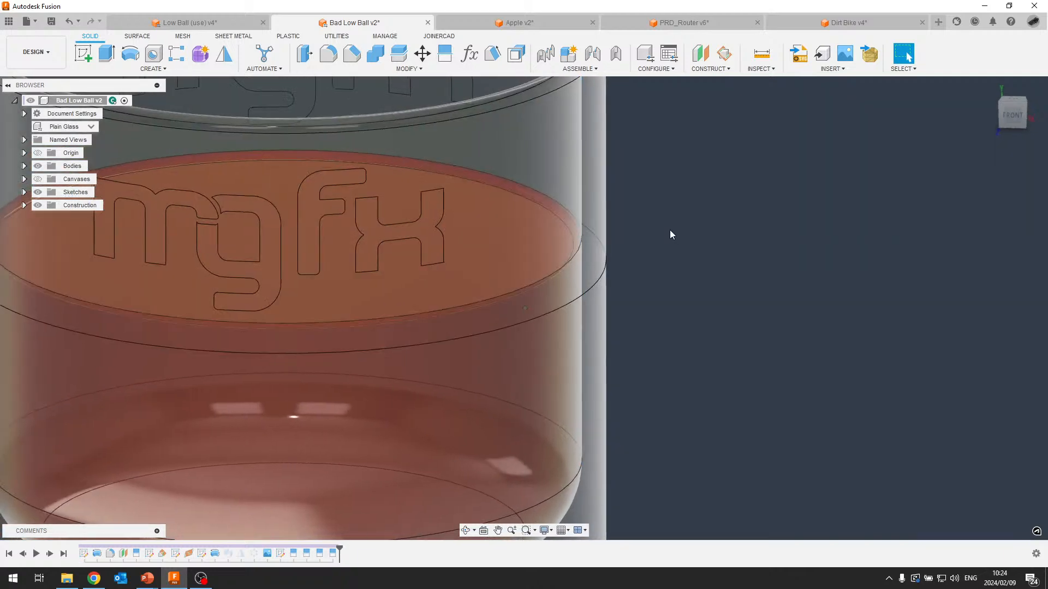
Change Bad Low Ball v2 to the Render workspace, run an in-canvas render of the glass and liquid, and stop it.
click(36, 52)
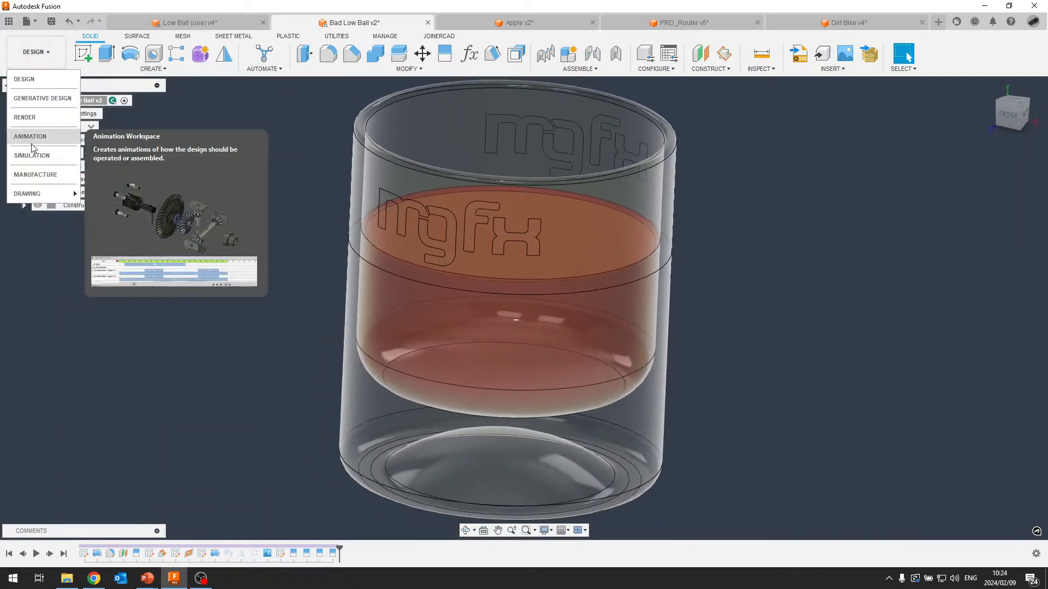
click(24, 117)
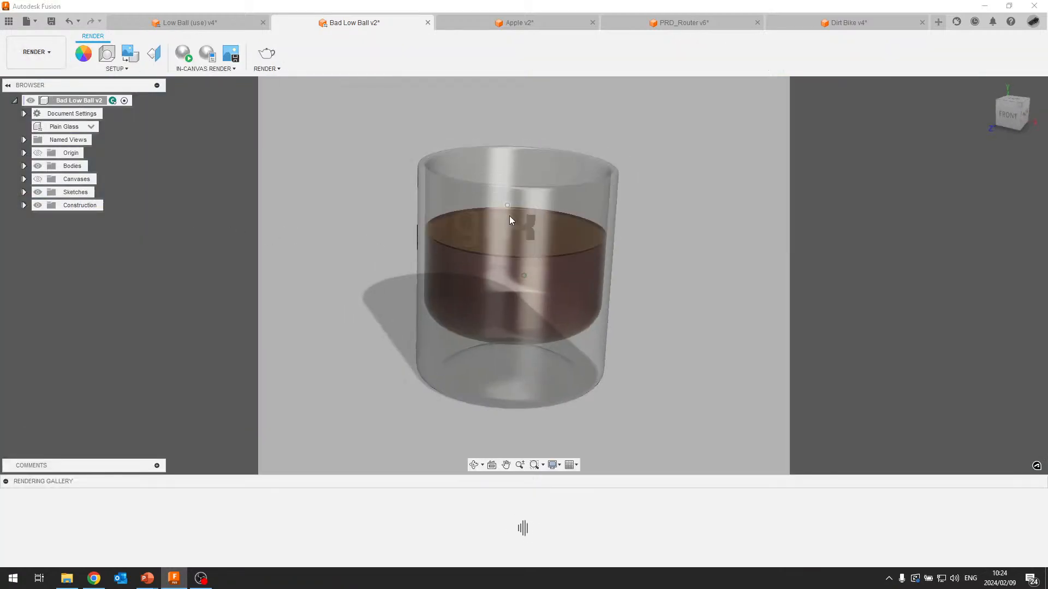
click(189, 59)
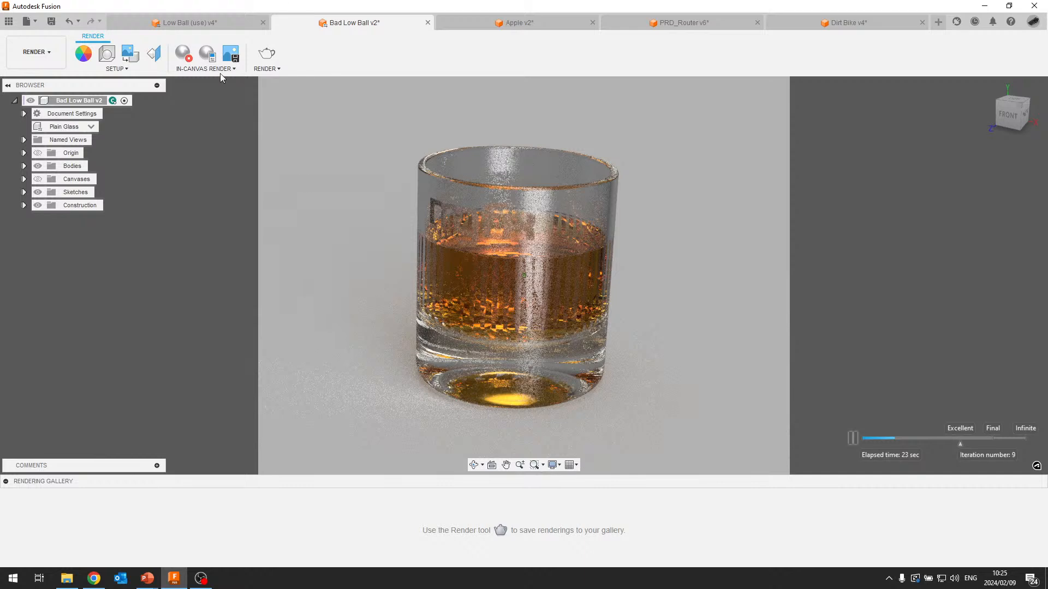
click(186, 55)
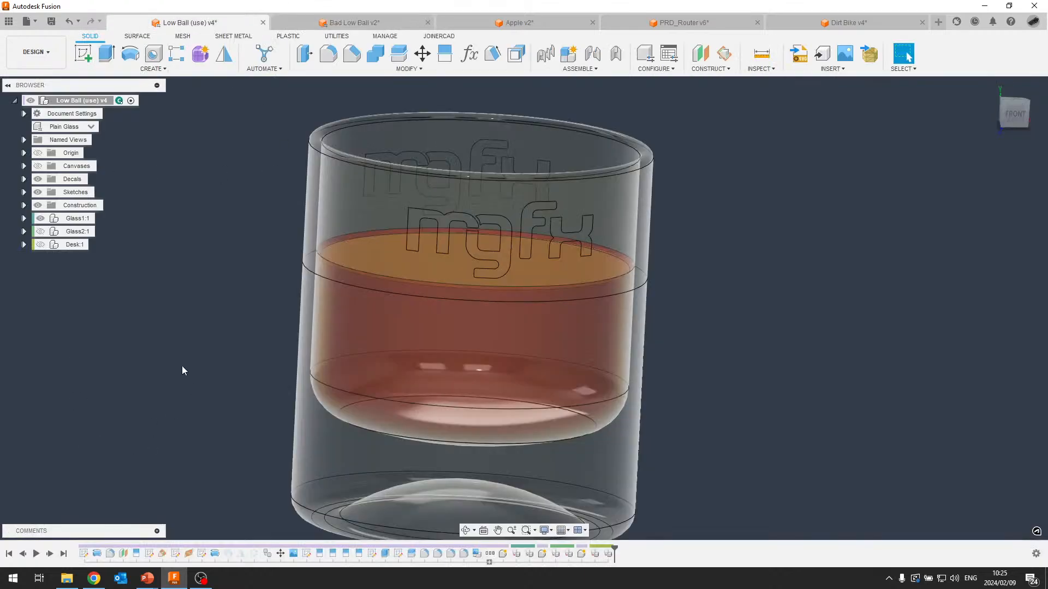
Examine the first profile sketch in Low Ball (use) v4, checking the liquid outline's offset from the glass wall and base.
double_click(84, 553)
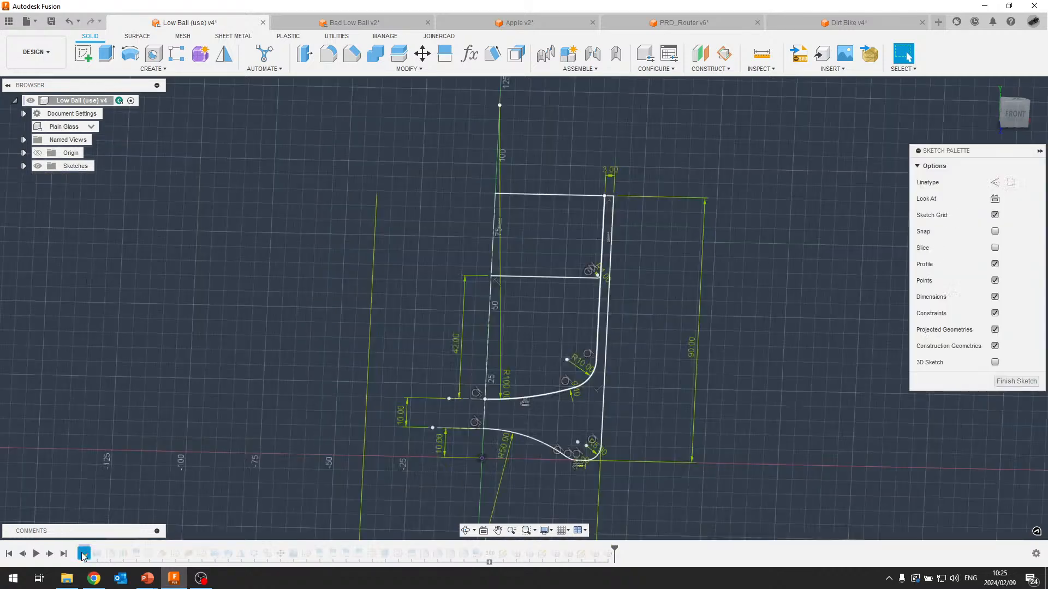
scroll(607, 277, up, 10)
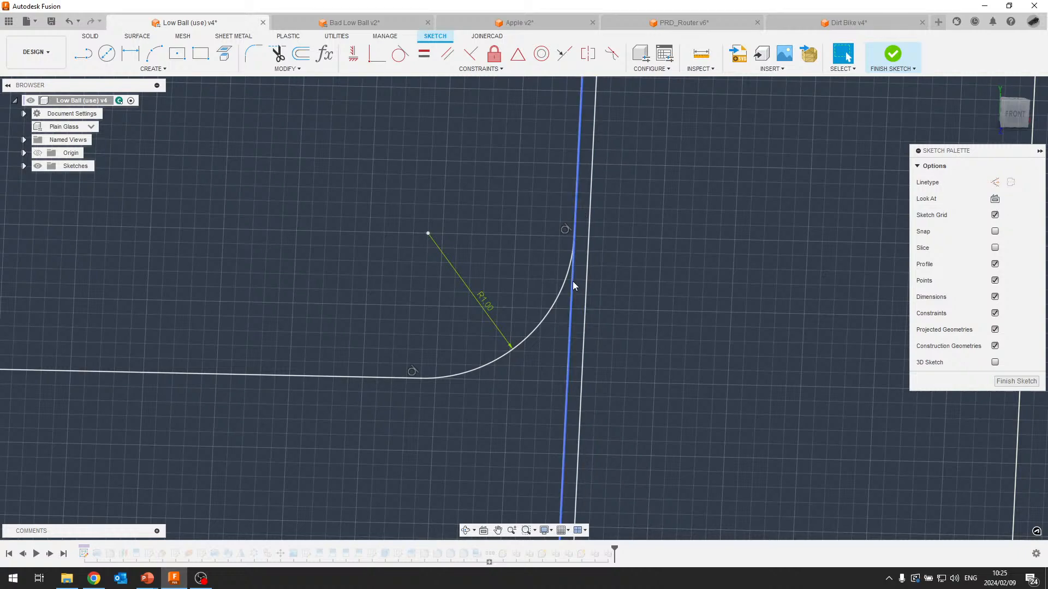
scroll(578, 284, down, 3)
scroll(547, 313, down, 5)
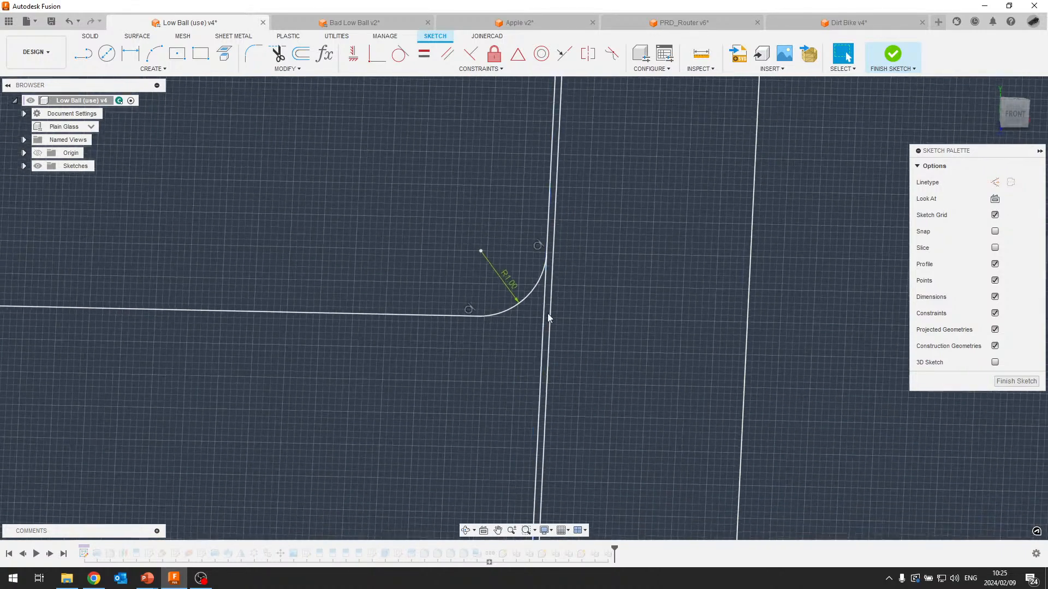
scroll(506, 411, down, 2)
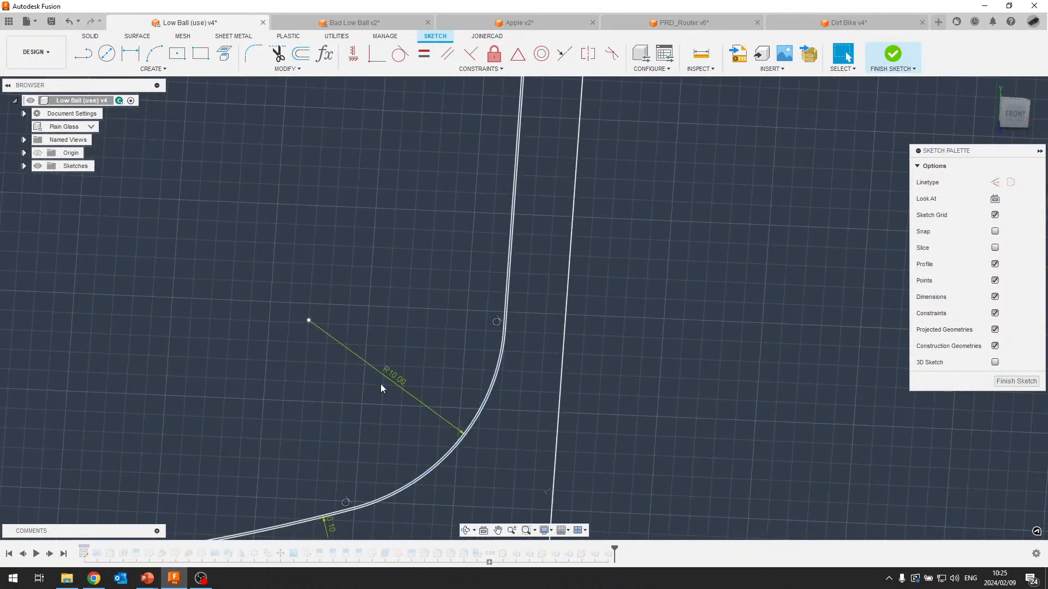
middle_drag(358, 440, 427, 323)
scroll(419, 384, up, 3)
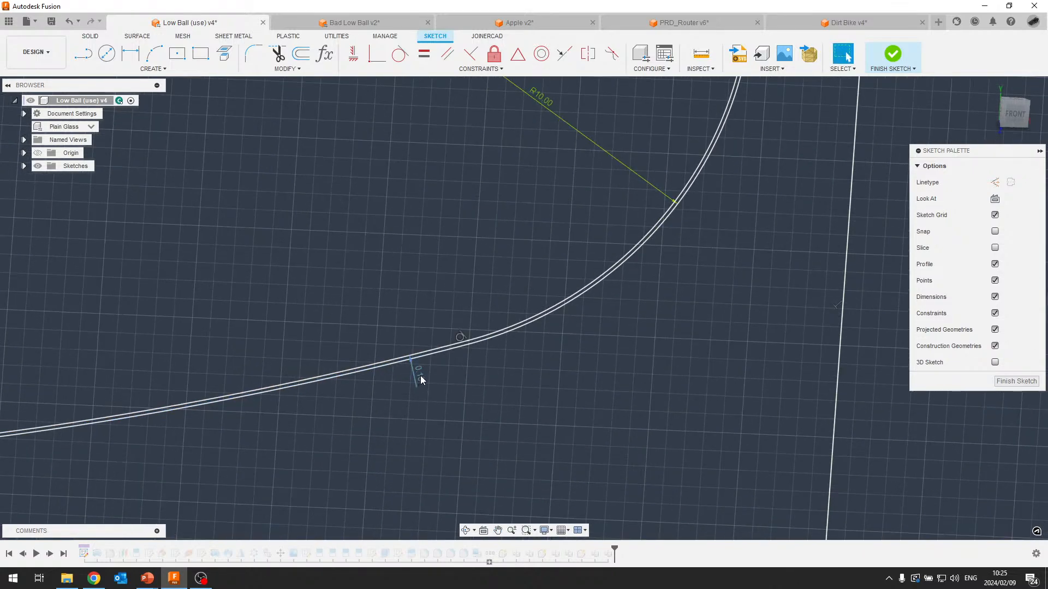
scroll(420, 379, down, 5)
click(893, 54)
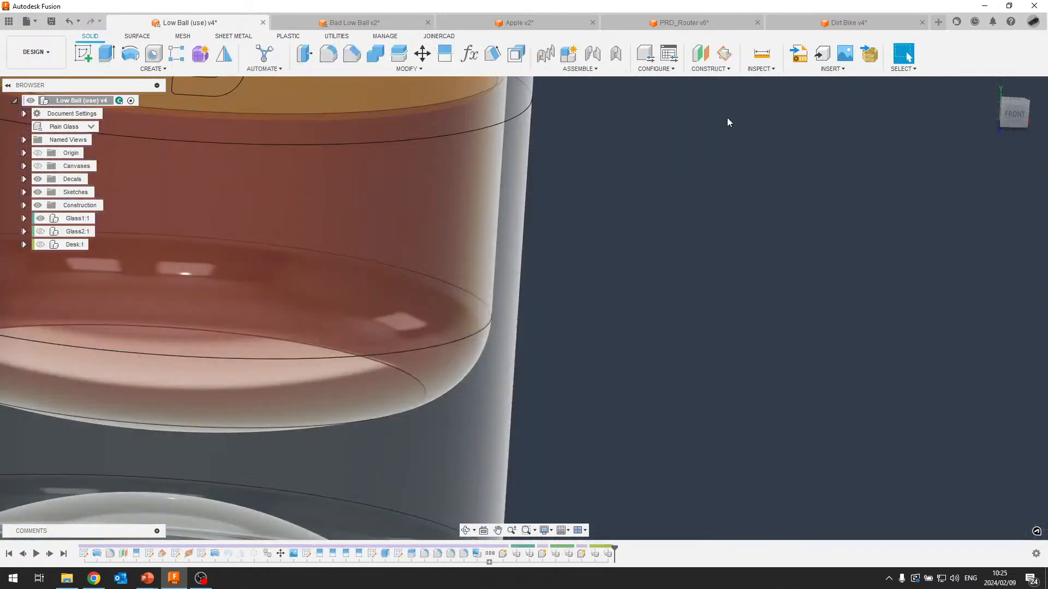
Change Low Ball (use) v4 to the Render workspace, run an in-canvas render of the glass and liquid, and stop it.
scroll(666, 225, down, 5)
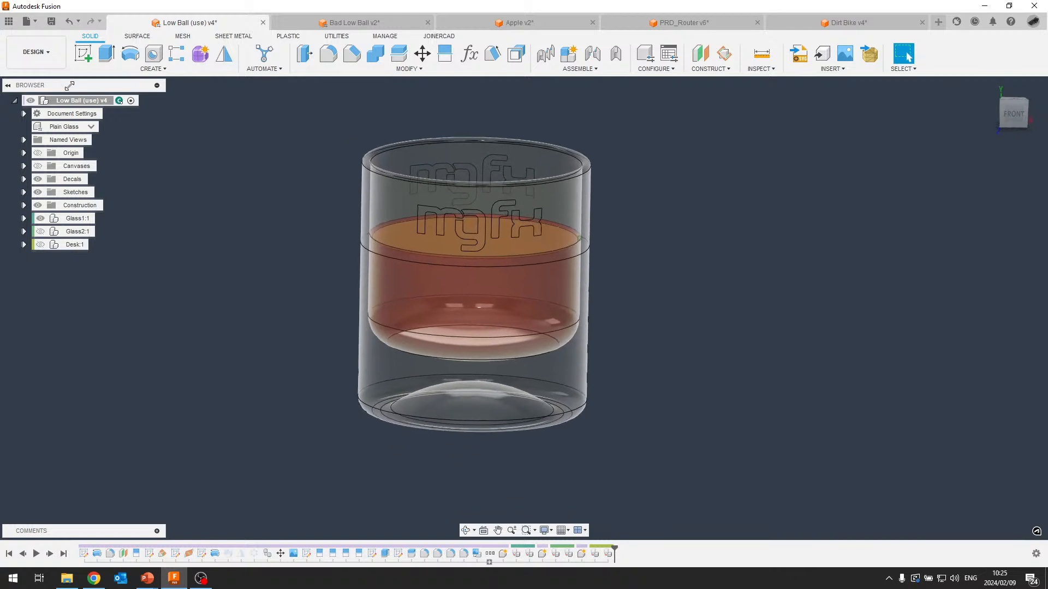
click(36, 52)
click(43, 118)
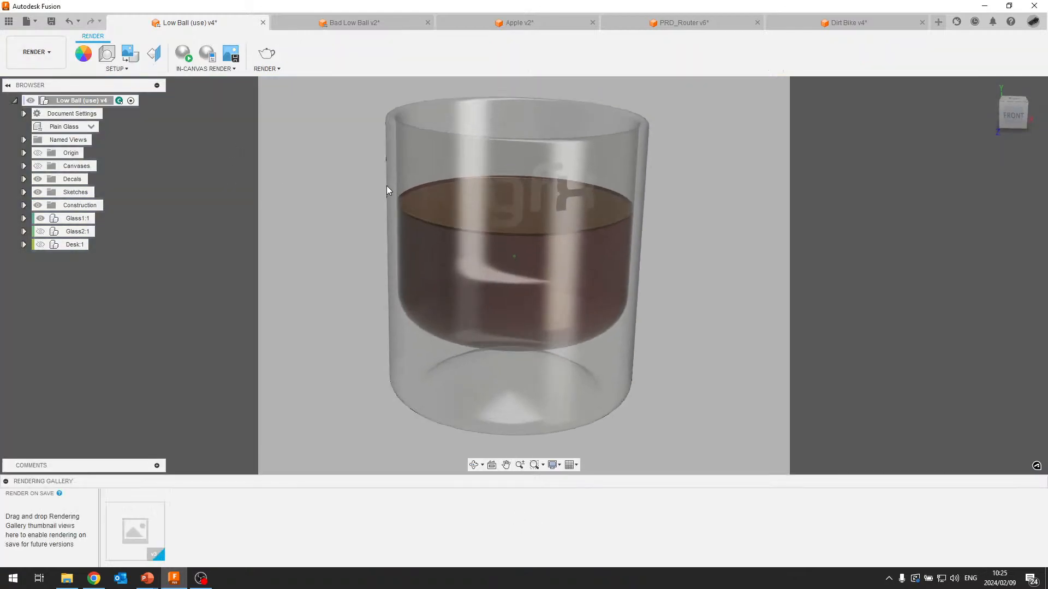
click(183, 53)
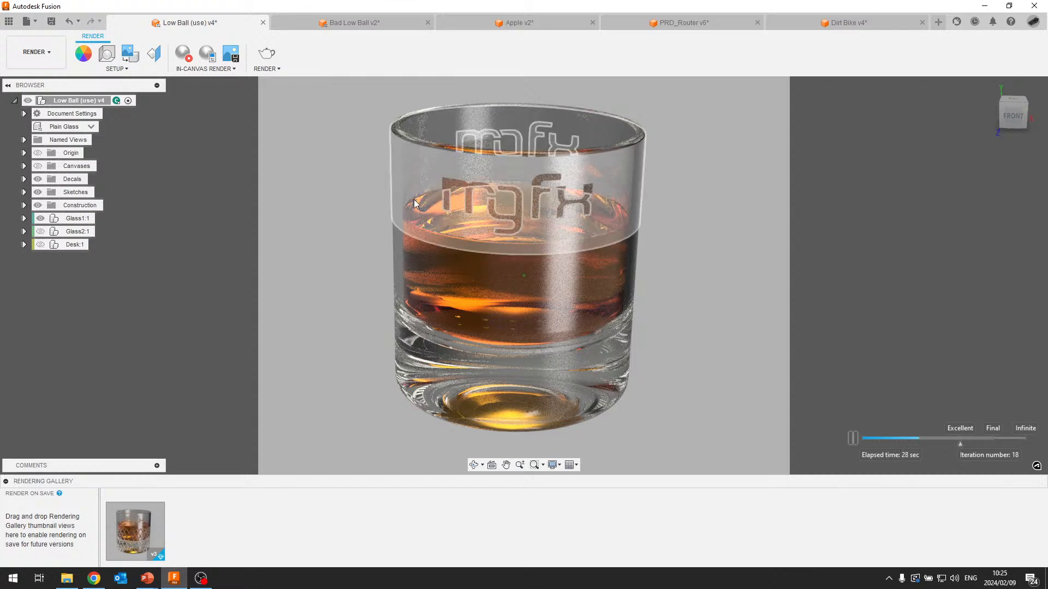
click(183, 53)
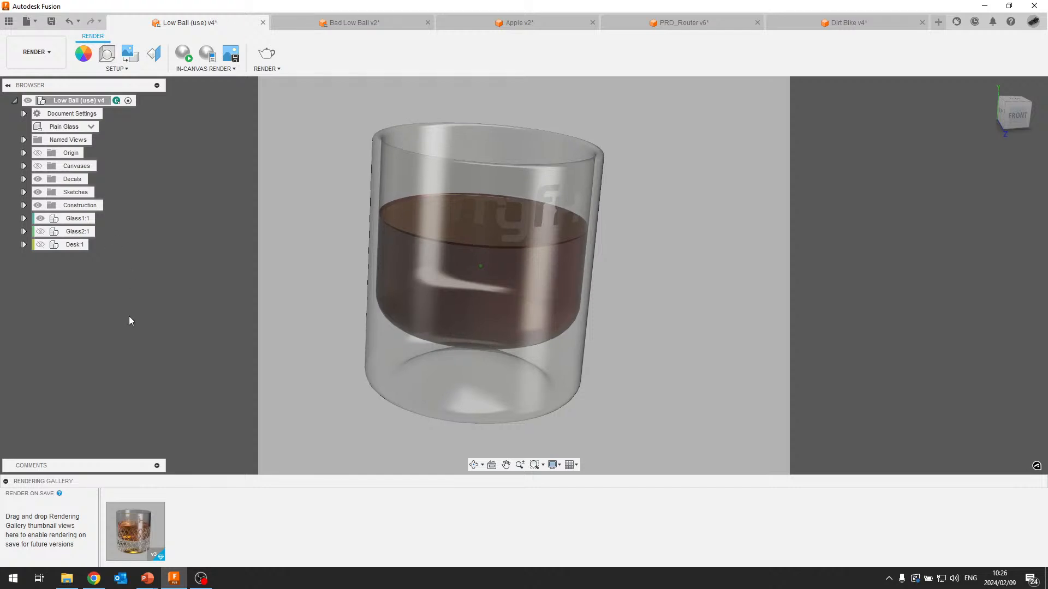
View the saved render of the diamond-cut glass from the rendering gallery at full size and close it.
double_click(142, 539)
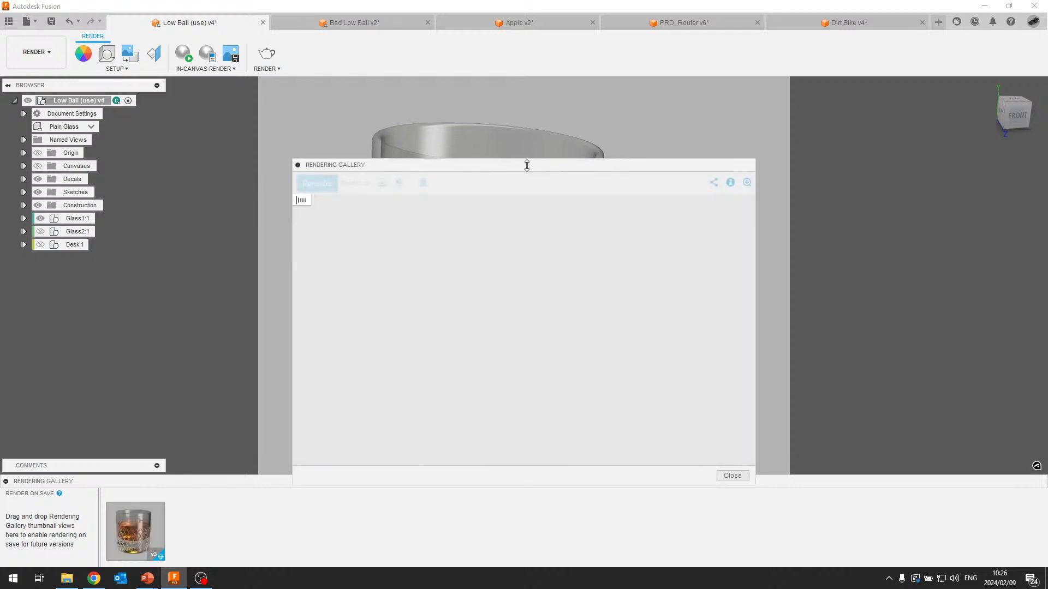
drag(526, 164, 475, 52)
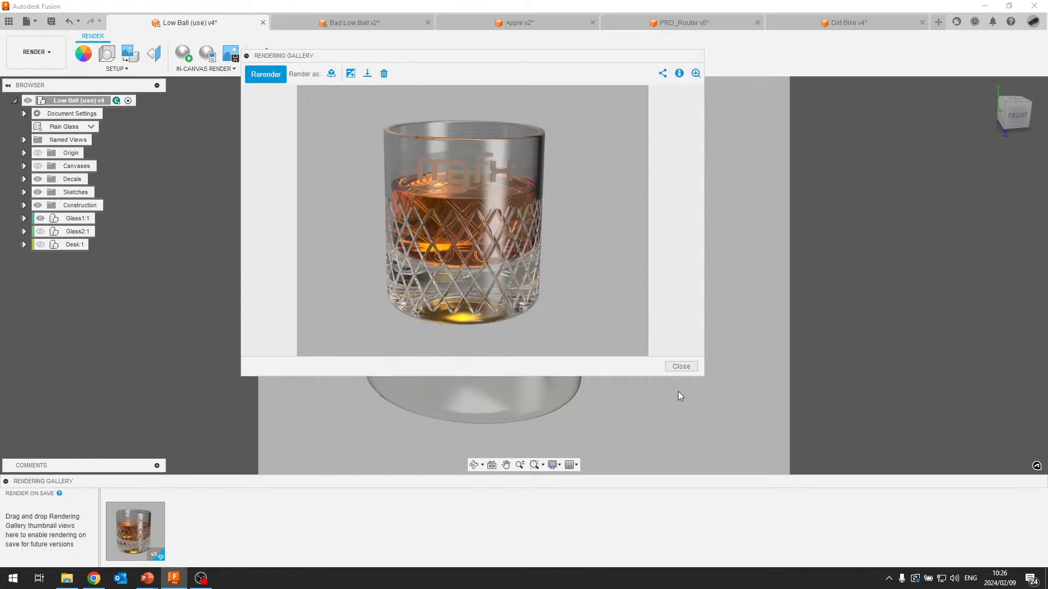
click(681, 366)
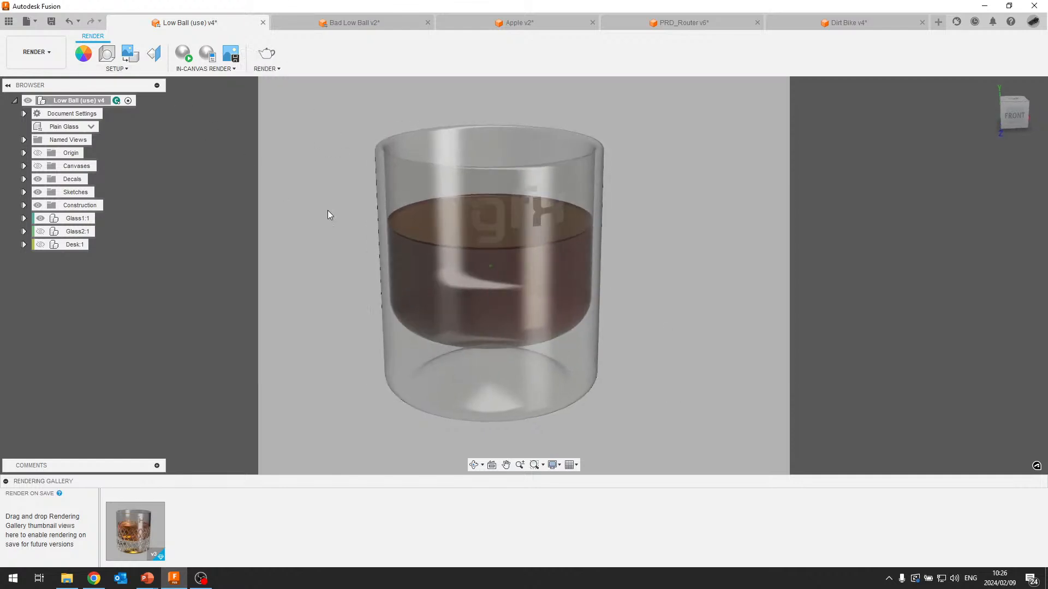
Return Low Ball (use) v4 from the Render workspace to the Design workspace.
shift+middle_drag(327, 215, 320, 218)
scroll(465, 213, down, 2)
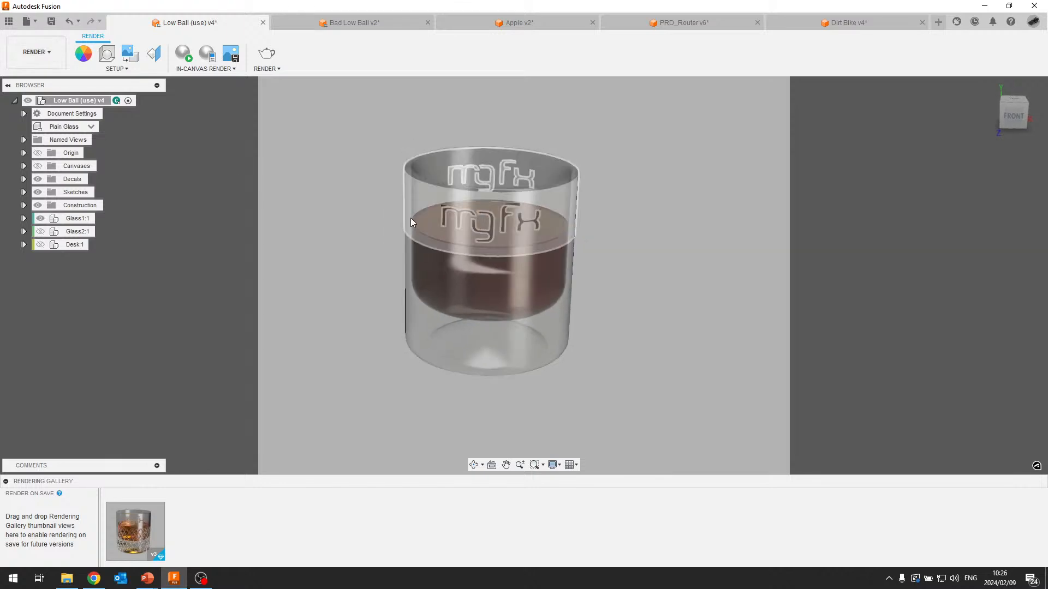
scroll(363, 234, up, 1)
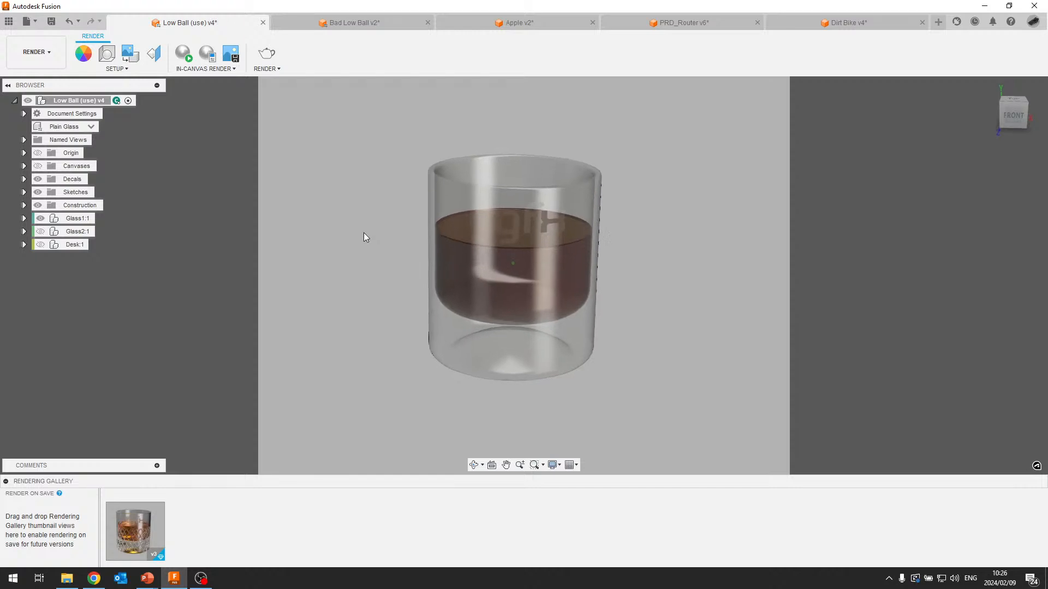
click(36, 52)
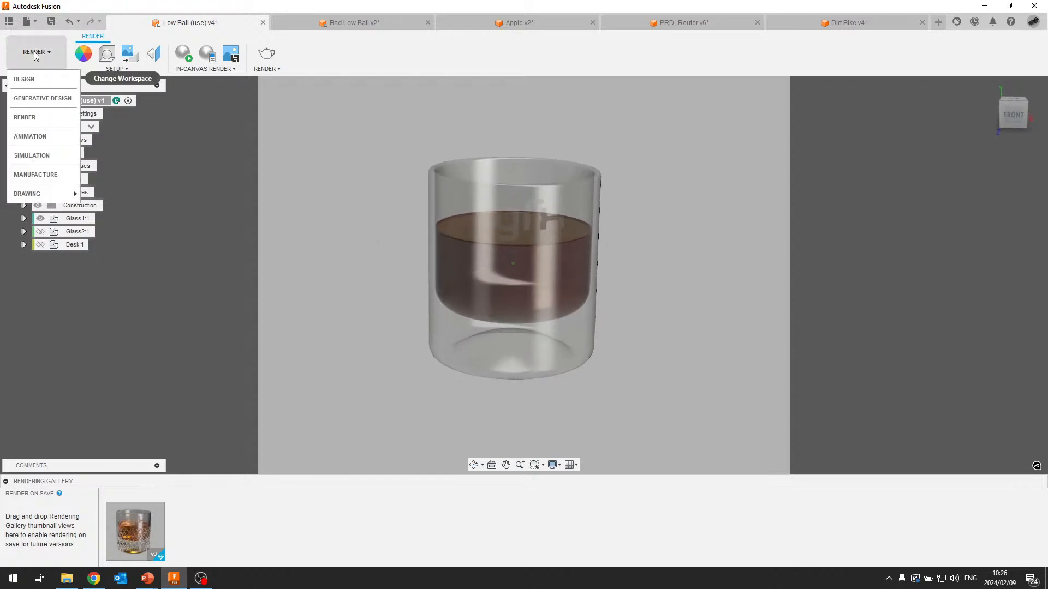
click(24, 79)
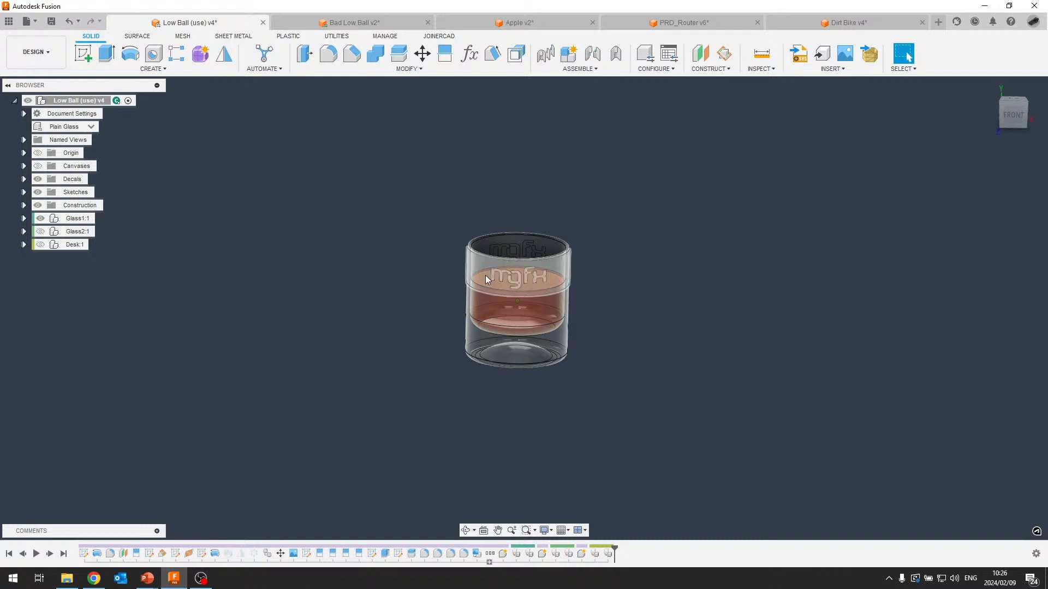
Show the hidden Glass2 and Desk components alongside the first glass.
scroll(500, 294, up, 5)
shift+middle_drag(513, 290, 518, 335)
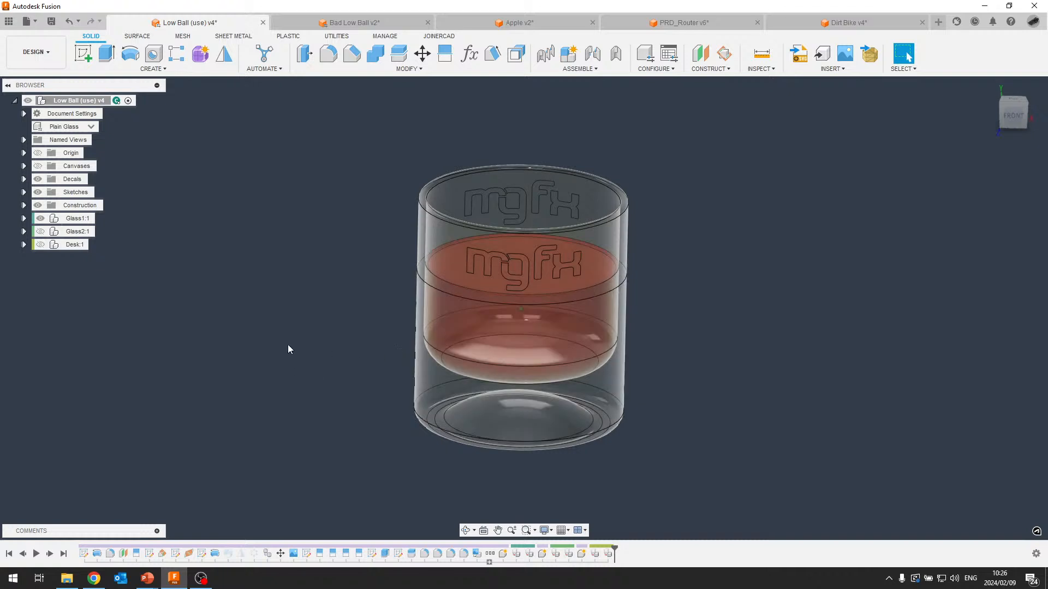
click(41, 232)
click(41, 229)
click(41, 245)
scroll(264, 217, down, 8)
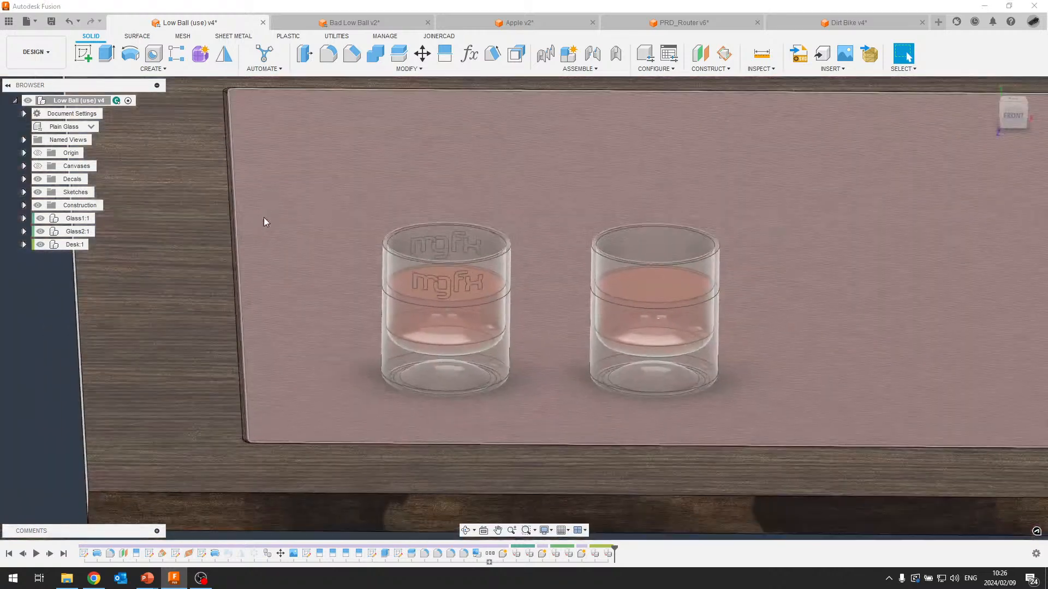
scroll(165, 411, down, 8)
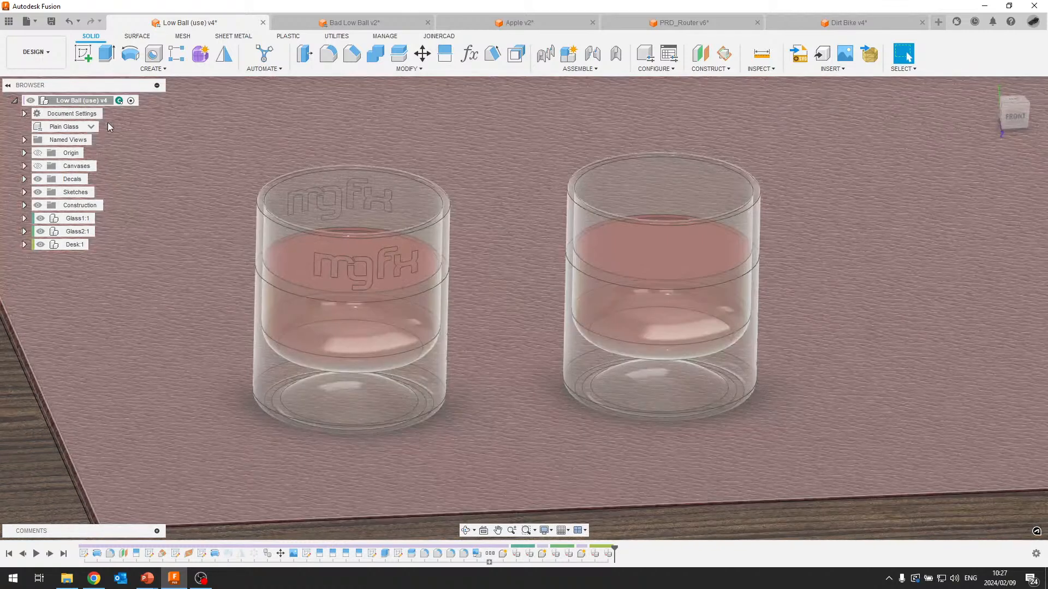
Activate the Large Diamonds configuration for the glasses and switch to the Apple v2 document.
click(91, 128)
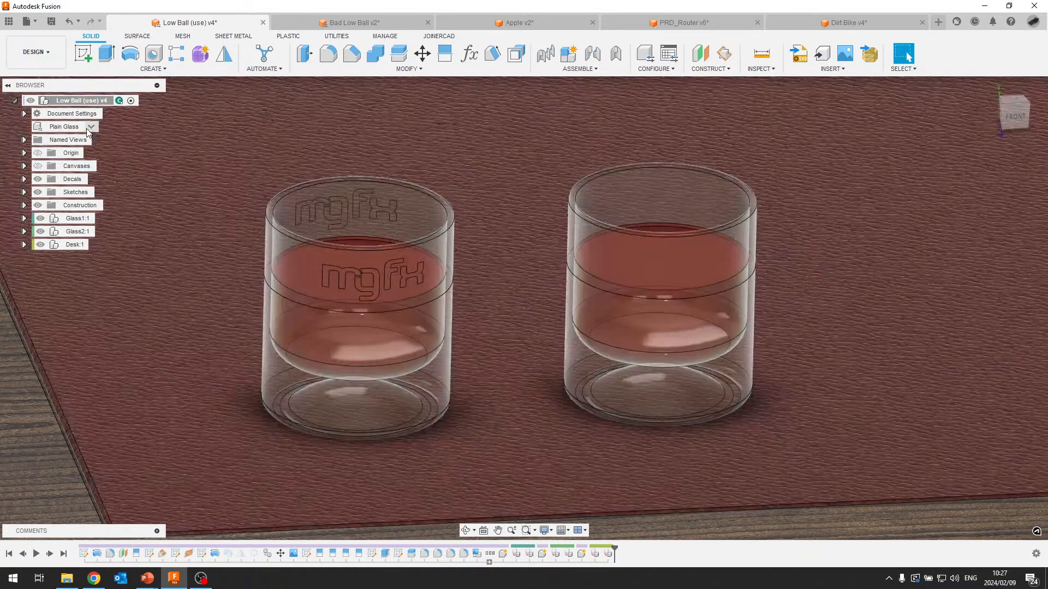
click(60, 126)
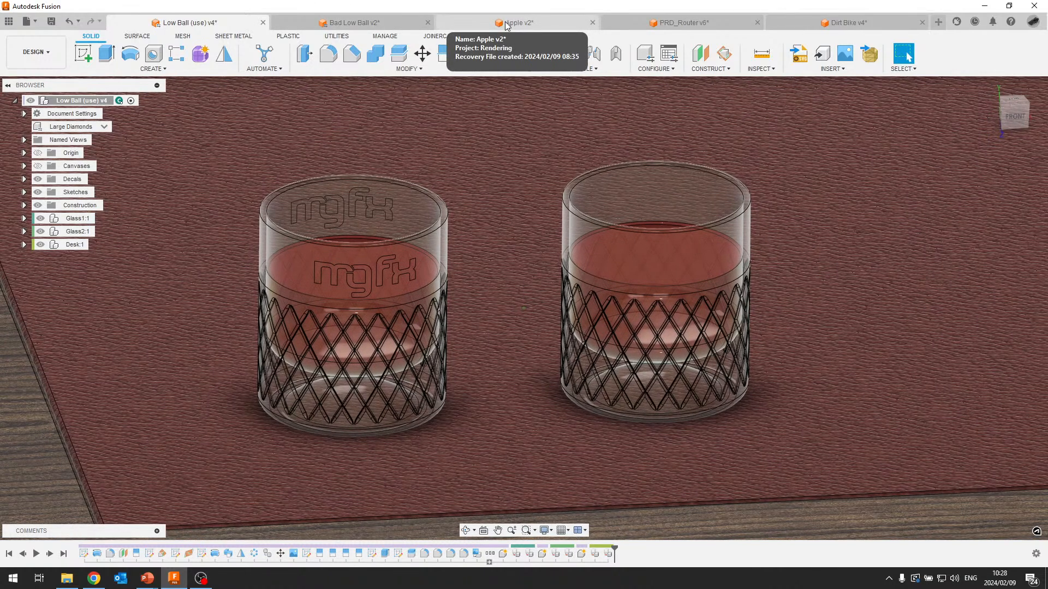
click(507, 24)
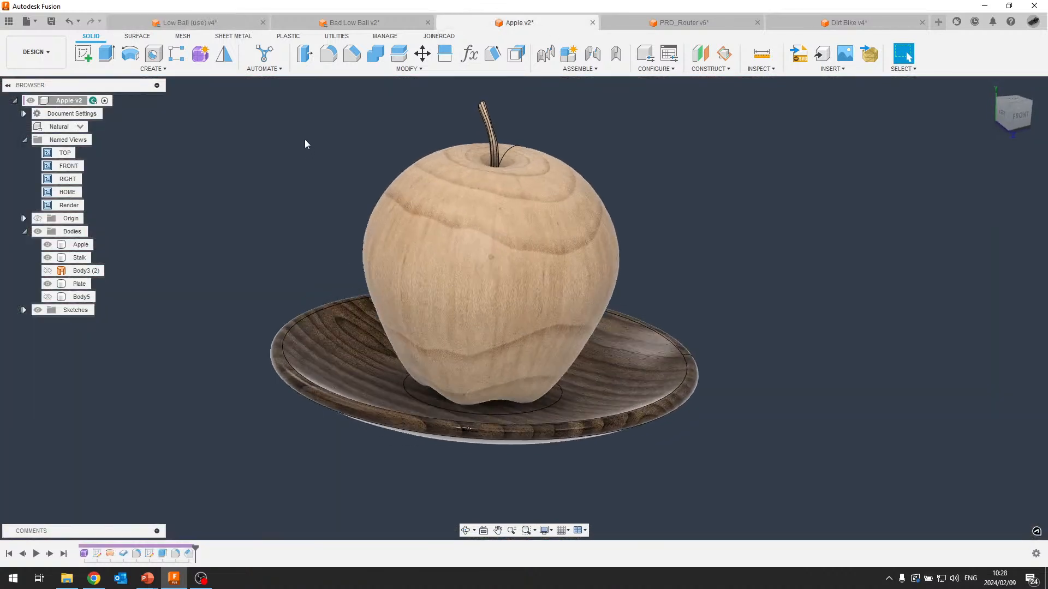
Preview the apple in the Purple-Yellow, Teal-Red and Red-Yellow configurations in turn.
click(79, 127)
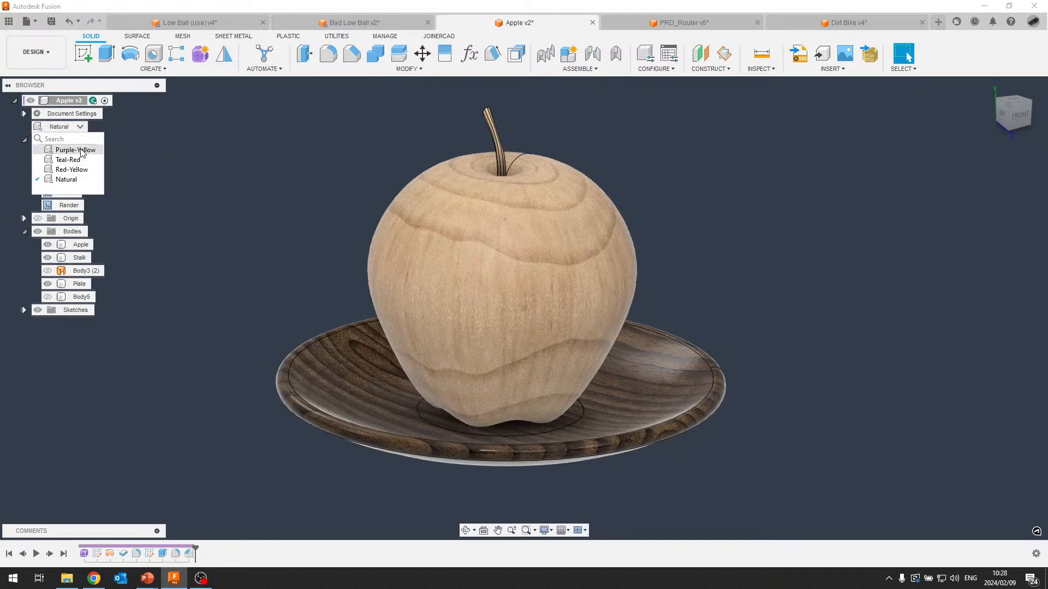
click(80, 155)
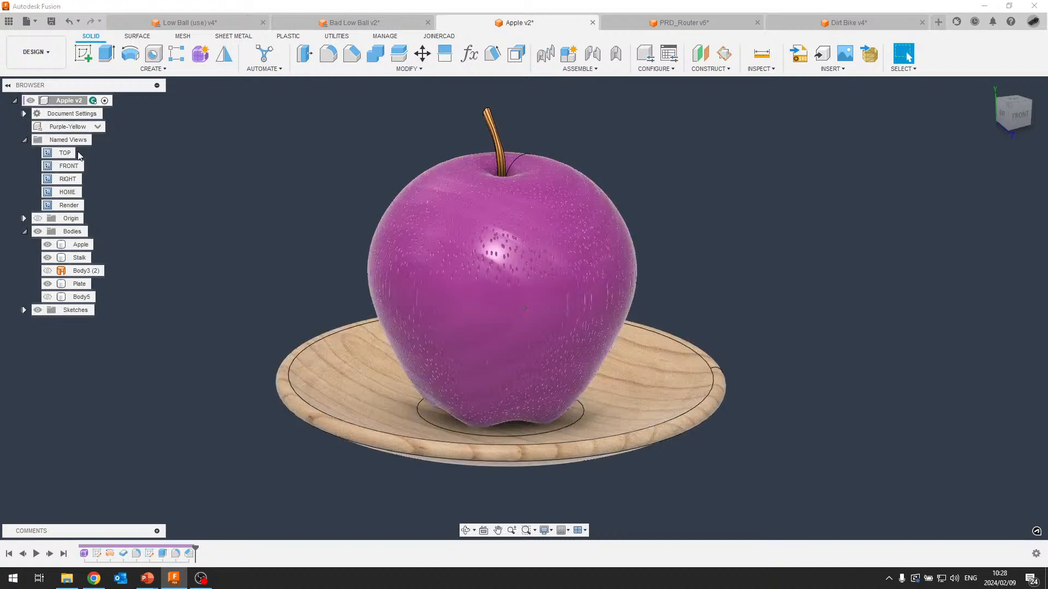
click(98, 128)
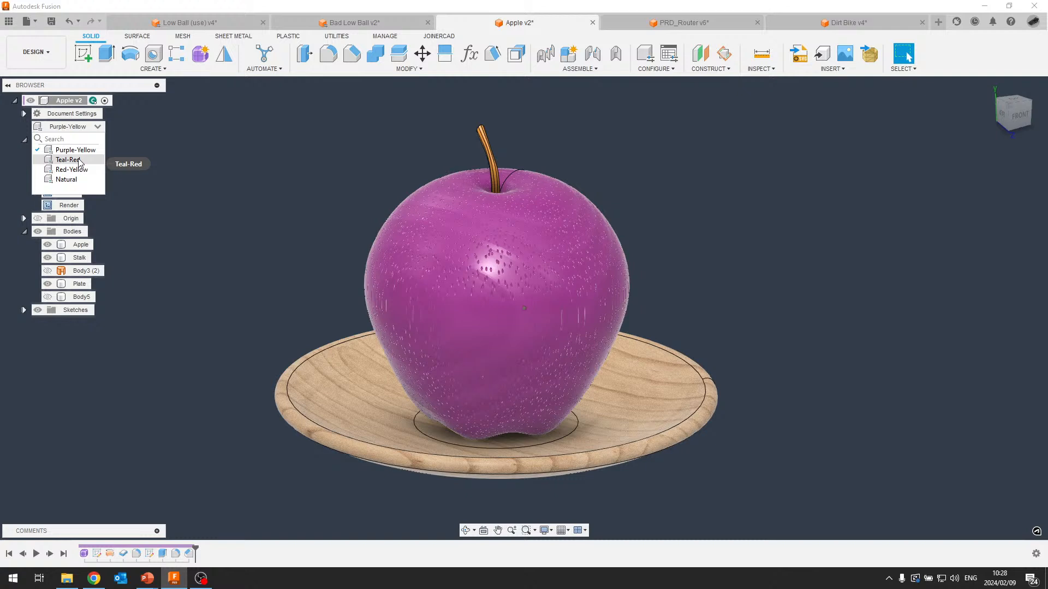
click(78, 161)
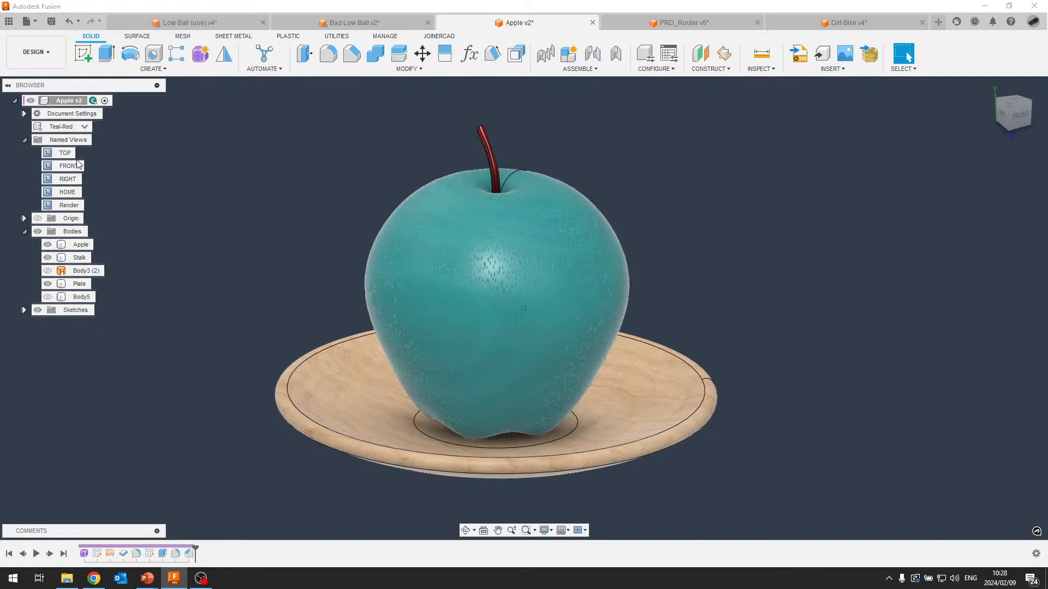
click(86, 127)
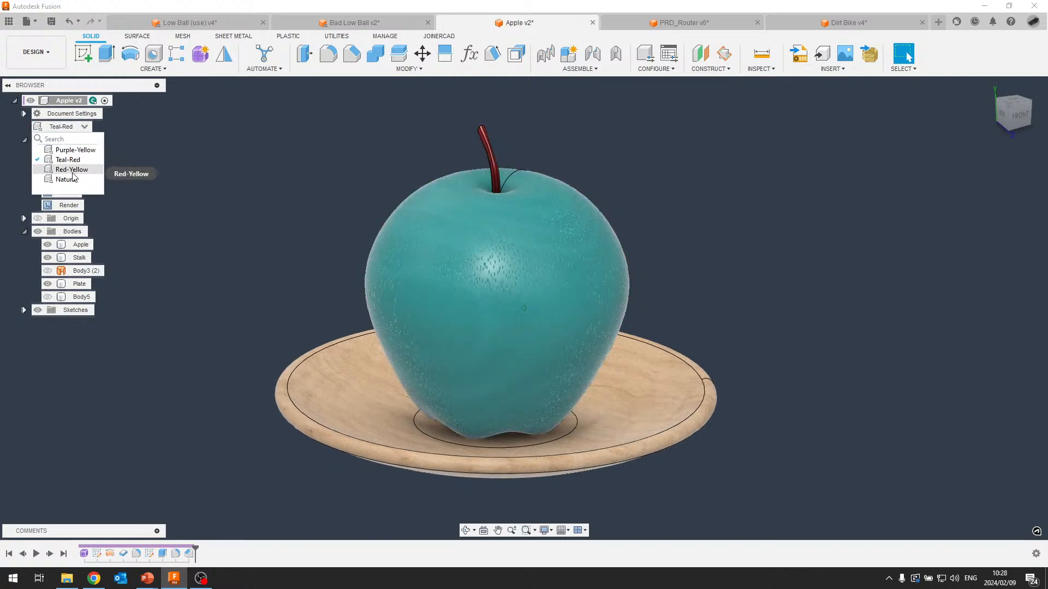
click(72, 173)
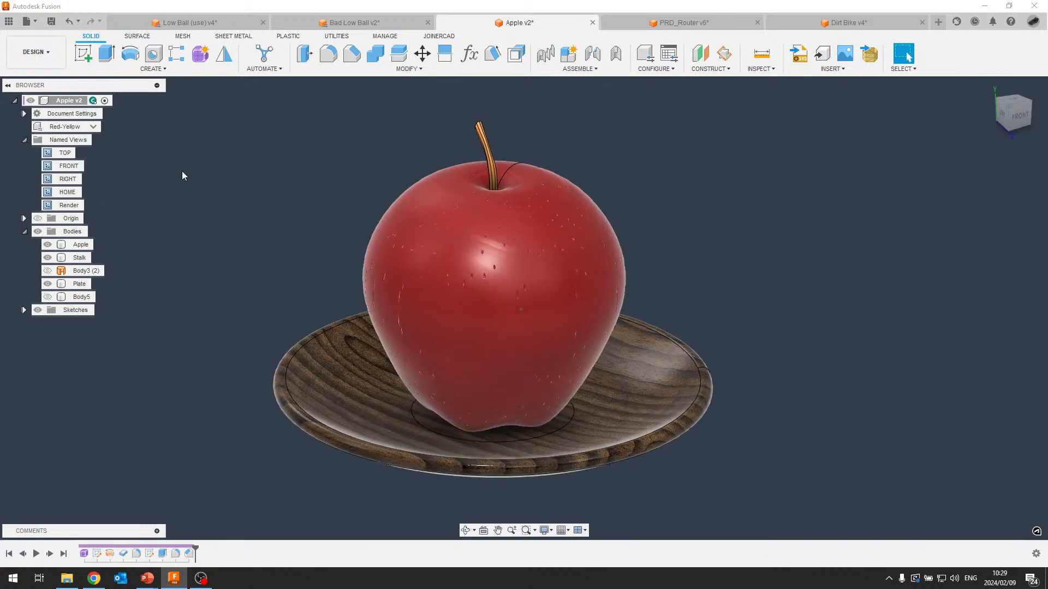
Compare the apple's Natural and Purple-Yellow configurations, finishing with Natural active.
click(89, 126)
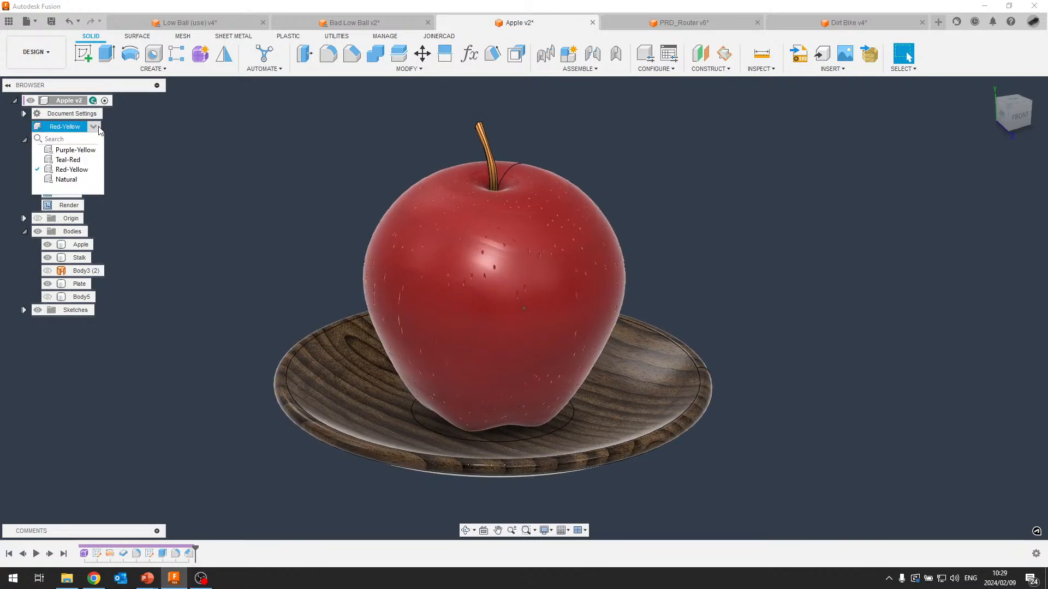
click(70, 179)
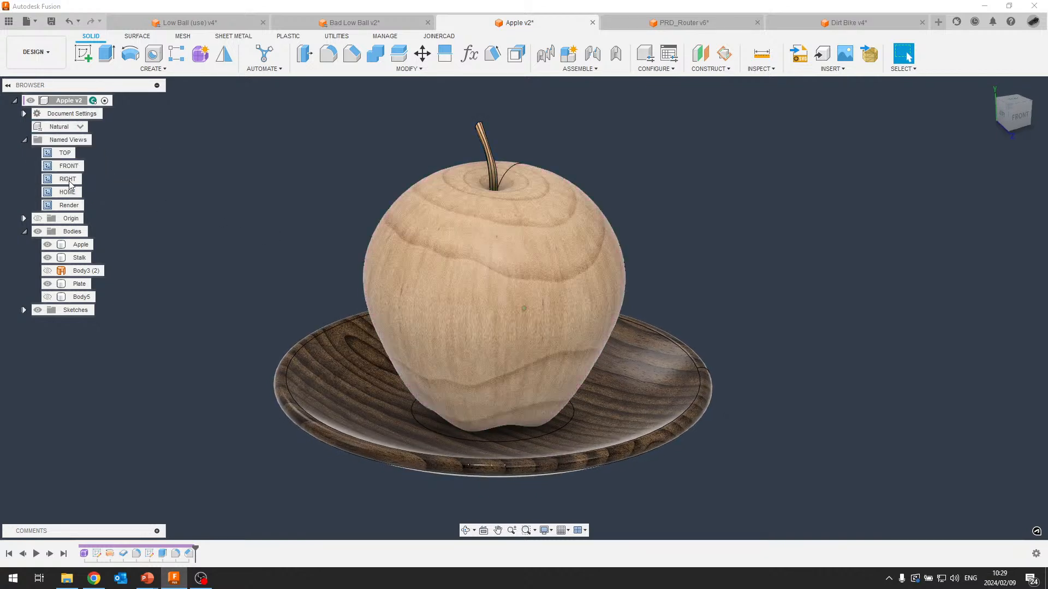
click(83, 129)
click(74, 153)
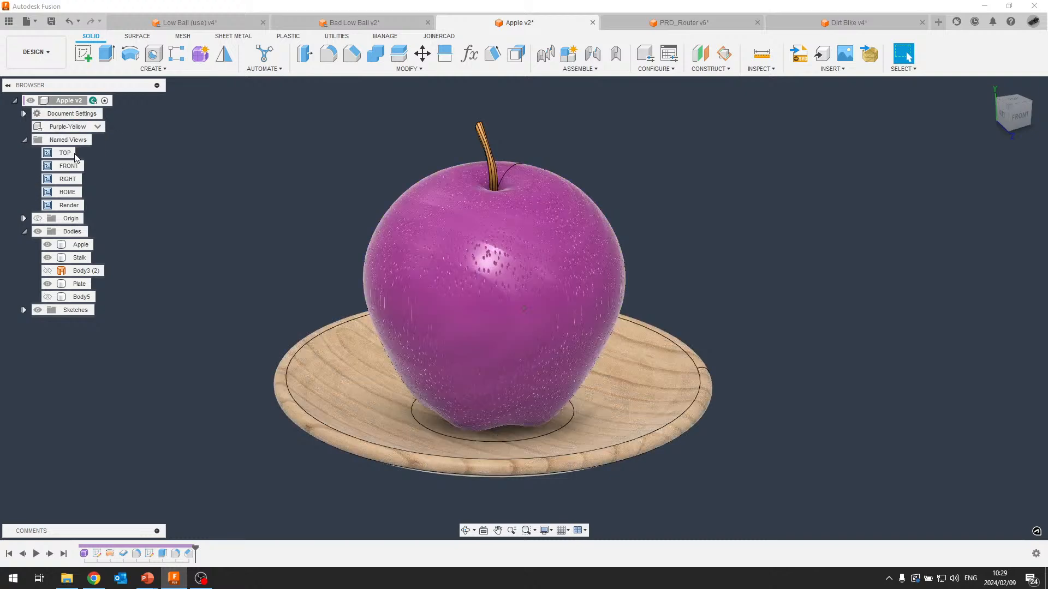
click(81, 127)
click(70, 180)
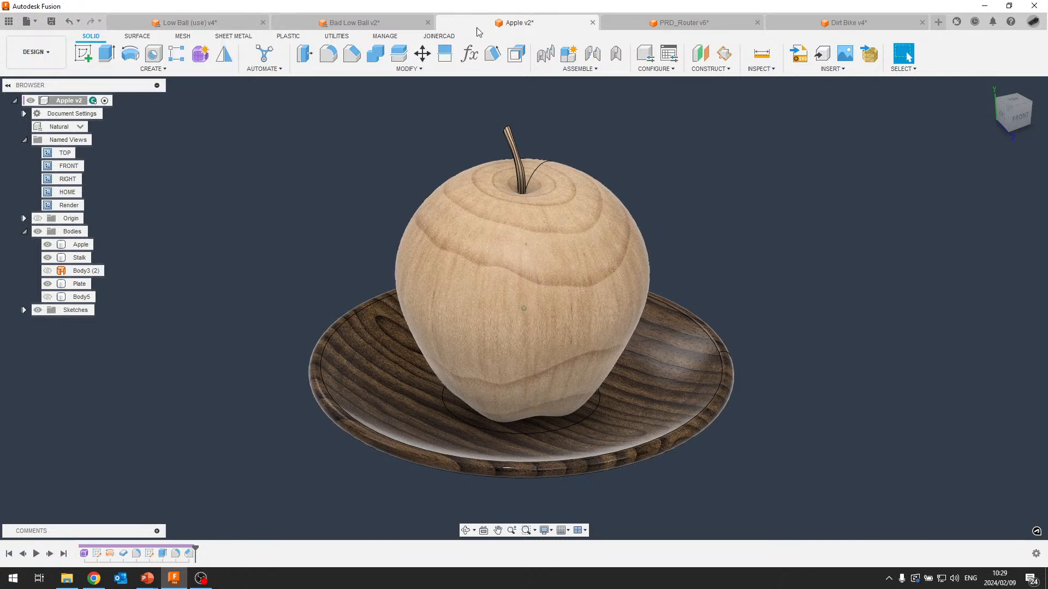
Switch to the Low Ball (use) v4 document and inspect the mgfx logo faces on the first glass.
click(209, 24)
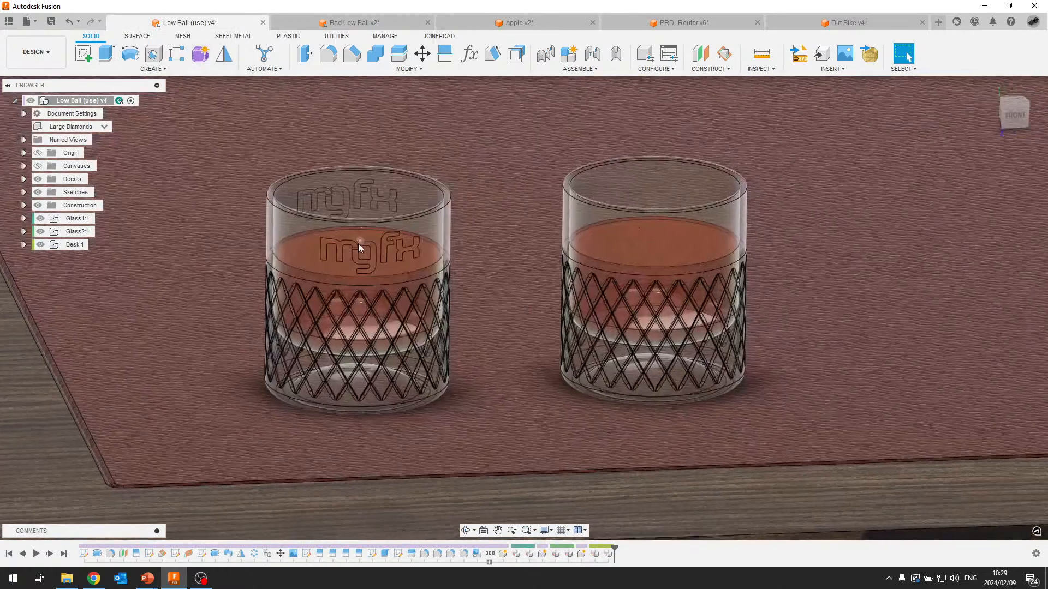
scroll(346, 244, up, 6)
click(345, 245)
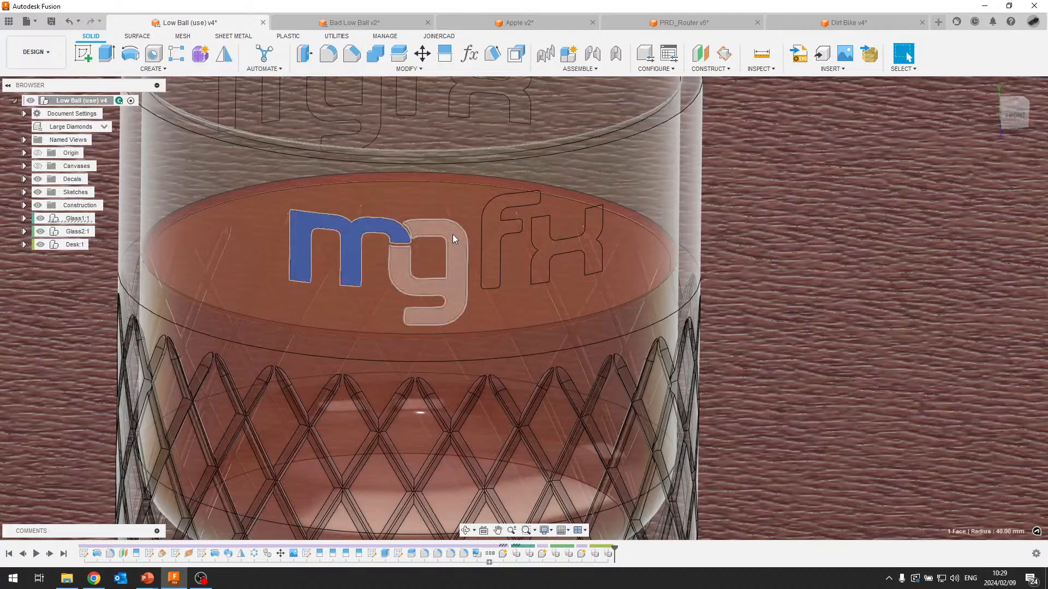
scroll(494, 224, down, 2)
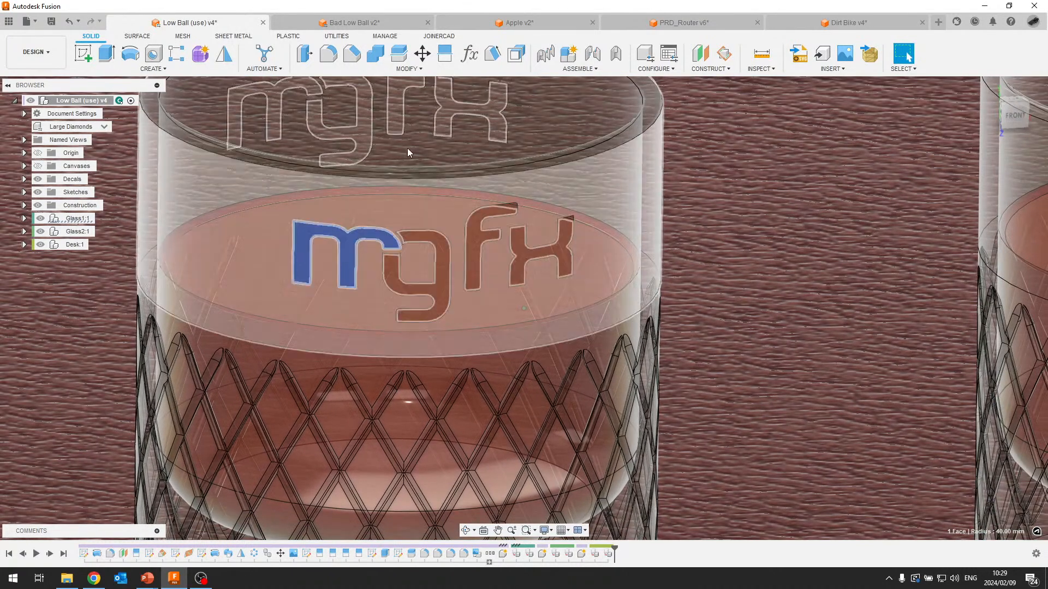
scroll(537, 191, down, 5)
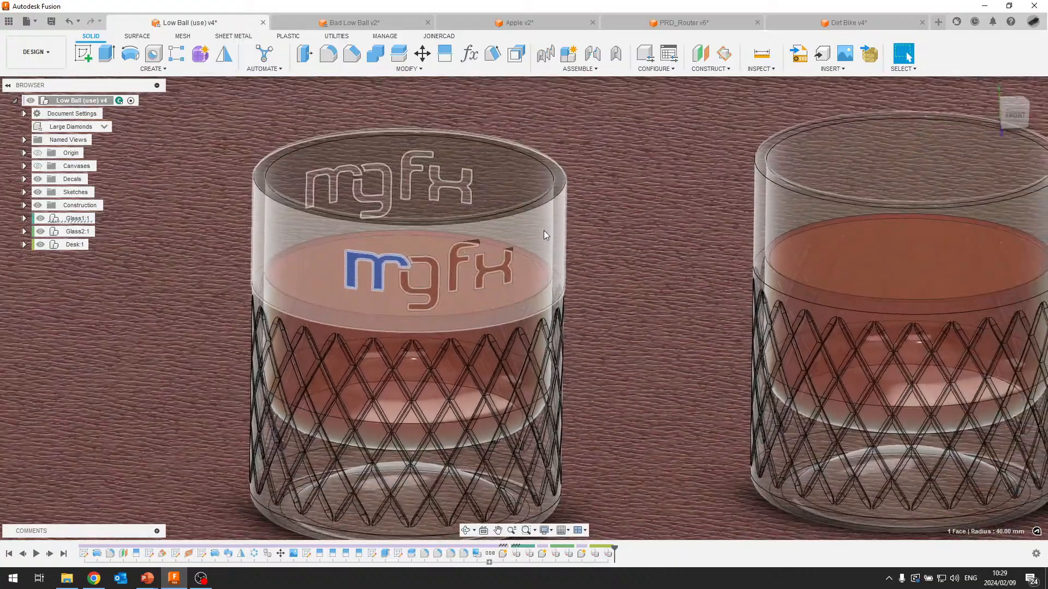
middle_drag(417, 278, 322, 286)
scroll(327, 284, down, 2)
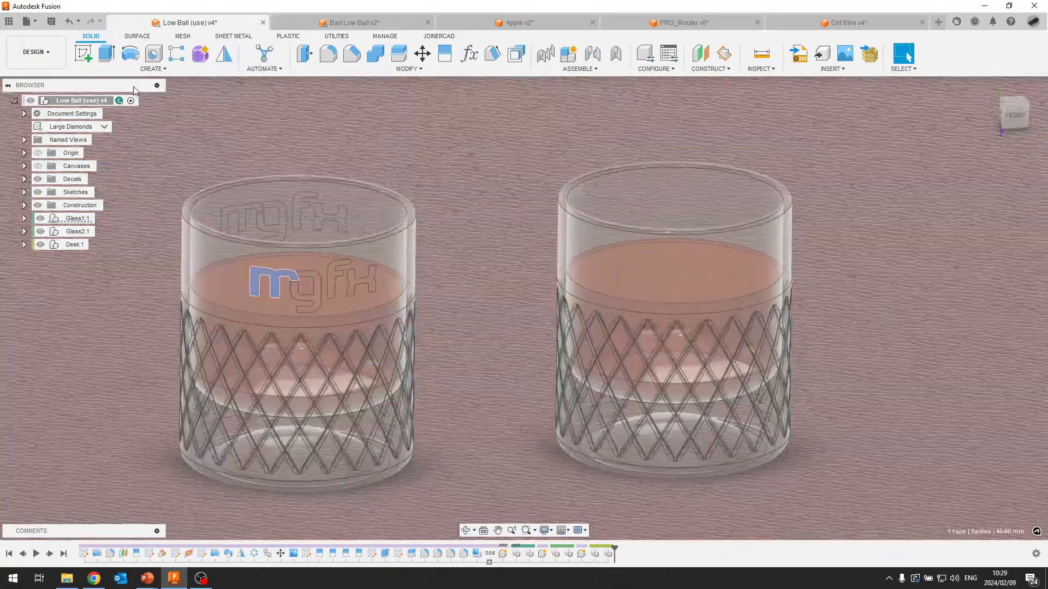
Change to the Render workspace and restore the saved named view Render.
scroll(346, 295, down, 1)
click(36, 52)
click(45, 121)
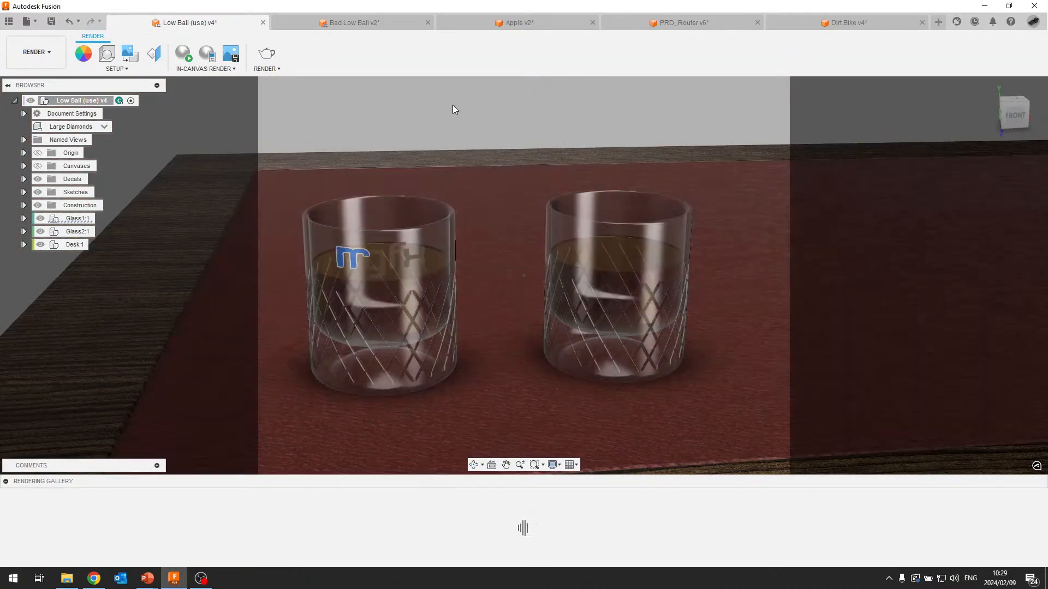
scroll(654, 235, up, 5)
scroll(680, 249, down, 5)
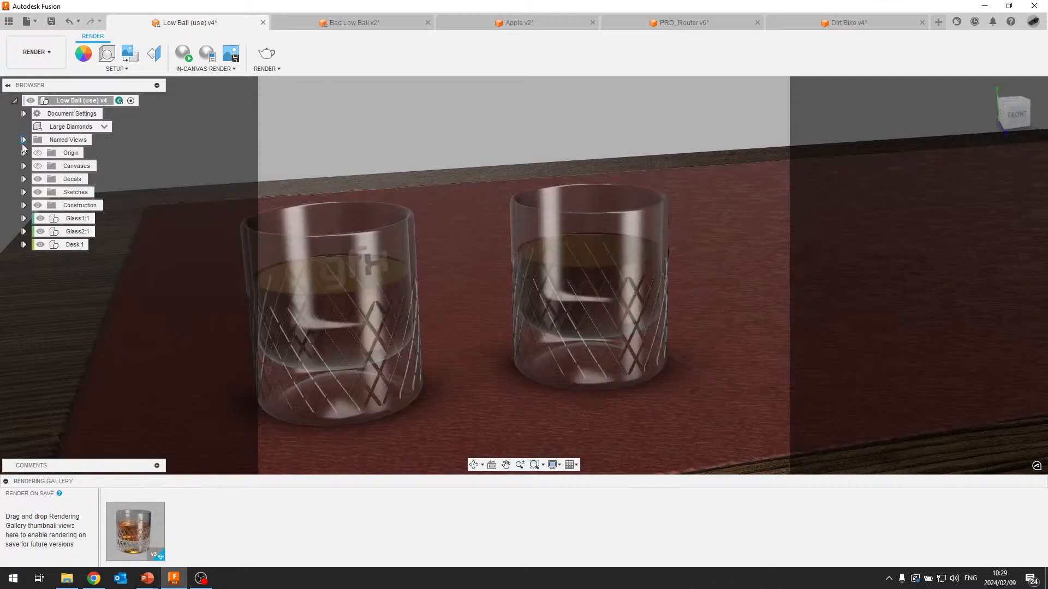
click(24, 140)
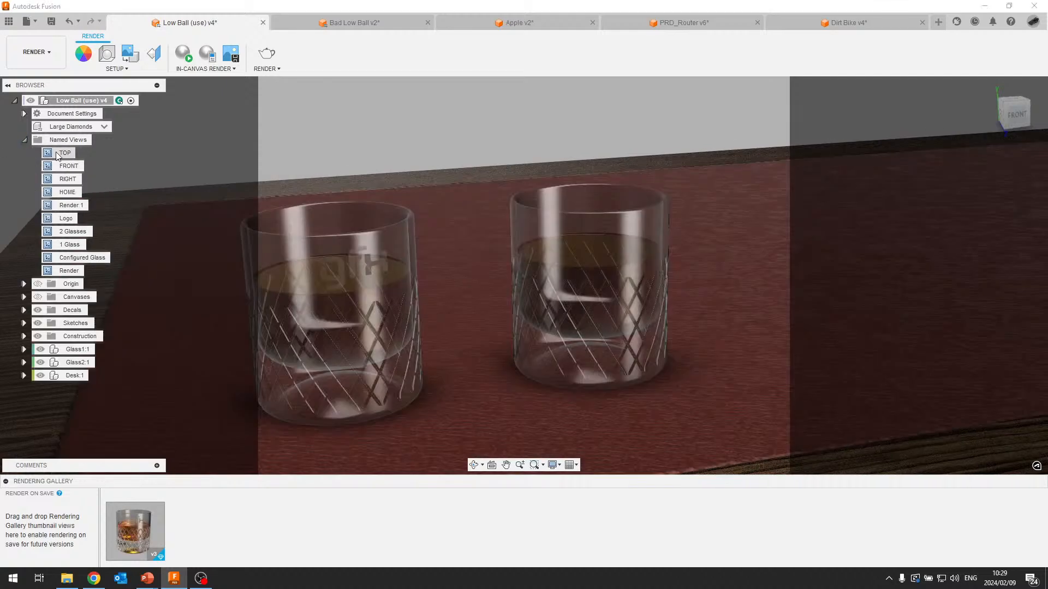
double_click(70, 271)
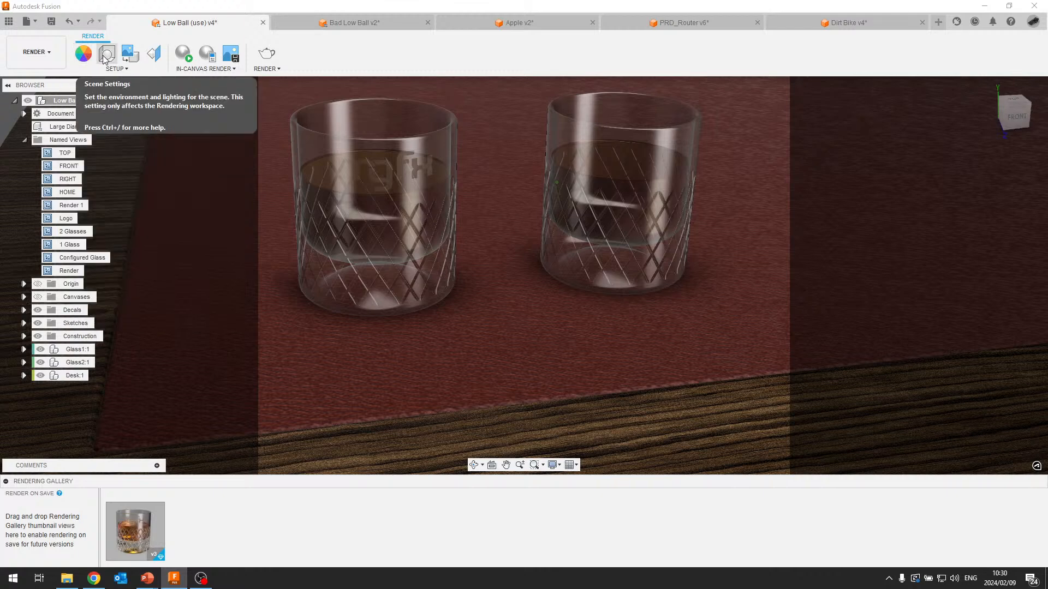
Start a decal using MGFX horizontal logo white.png from the Fusion 360 Rendering folder on the computer.
click(131, 59)
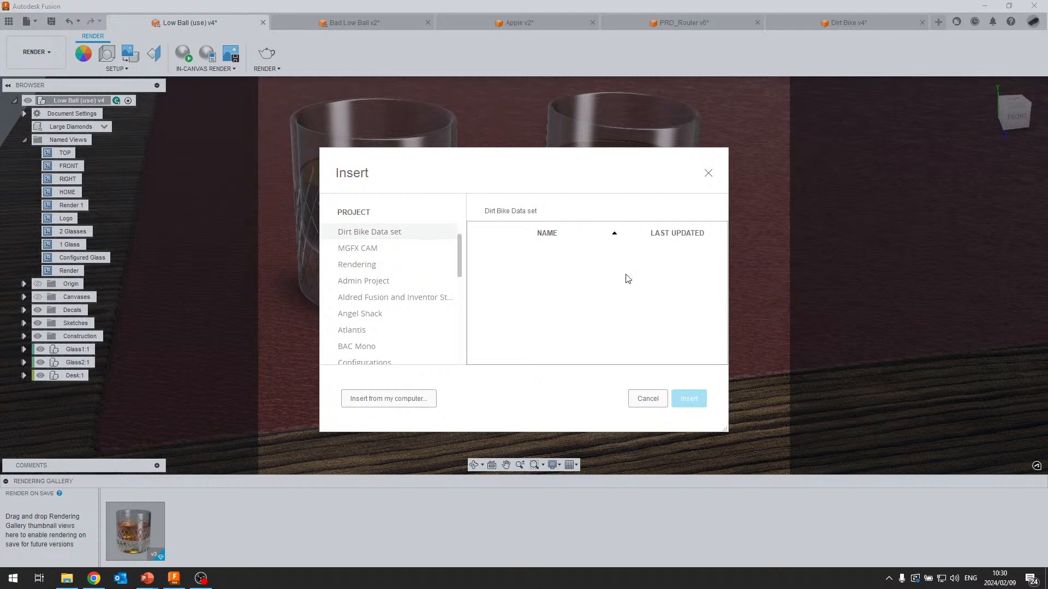
click(401, 404)
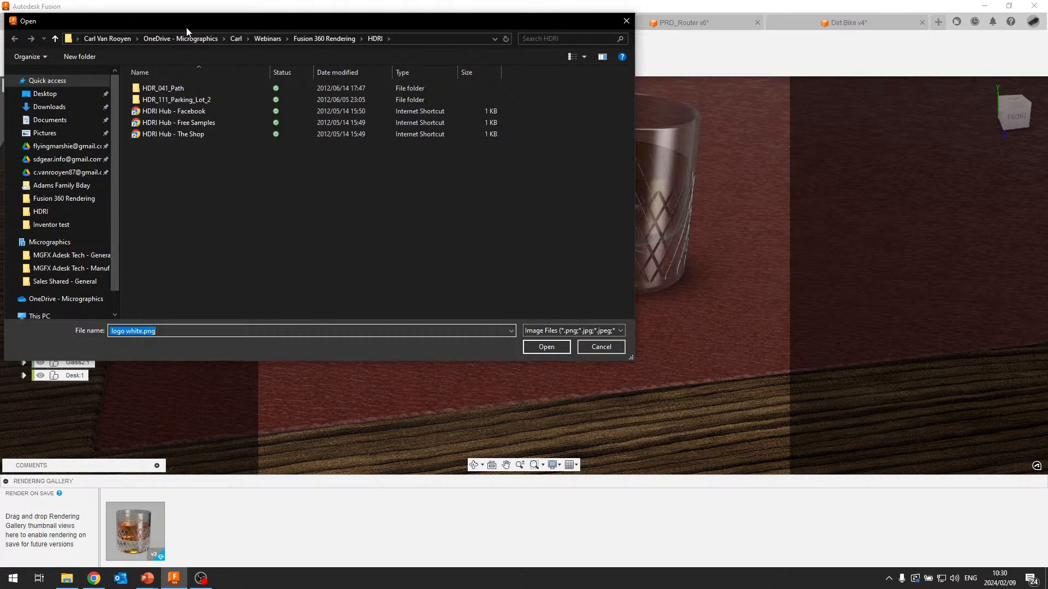
click(303, 40)
drag(312, 23, 402, 40)
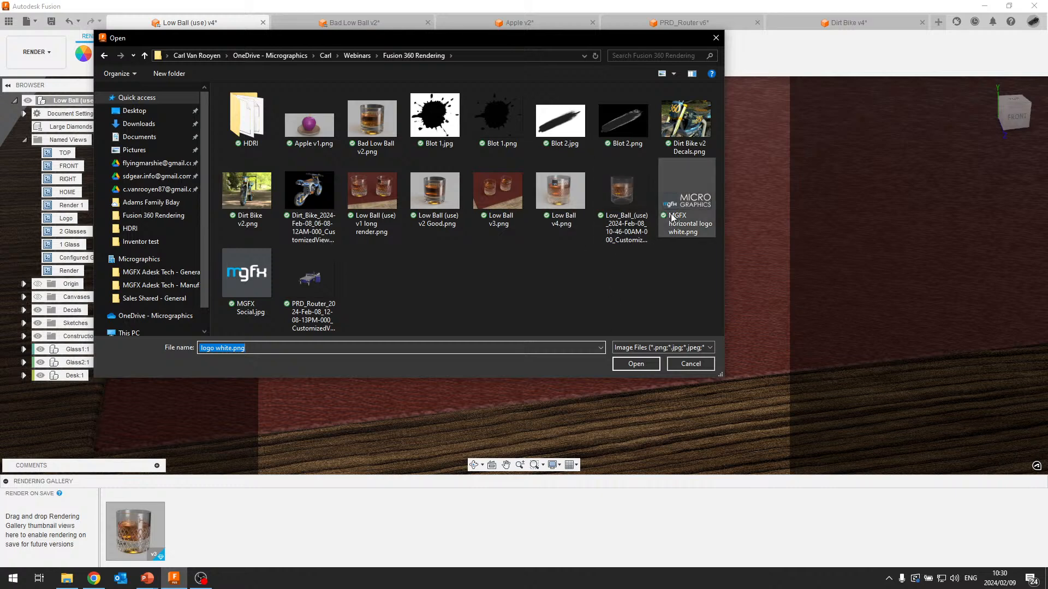
click(702, 201)
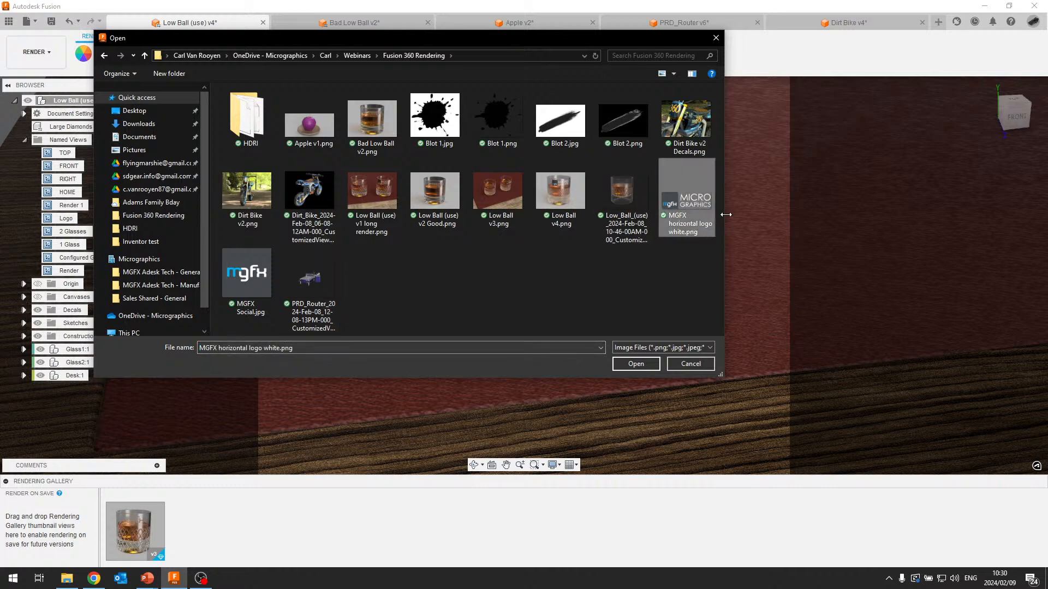
click(636, 365)
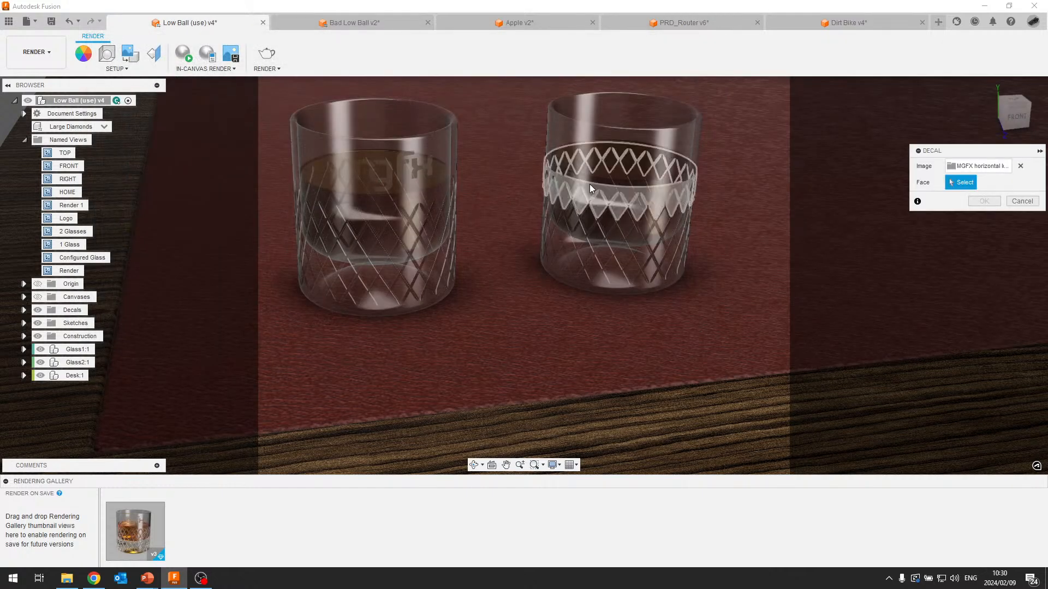
Place the logo decal on the plain upper outer face of the second glass and rotate it 90 degrees to read horizontally.
click(639, 157)
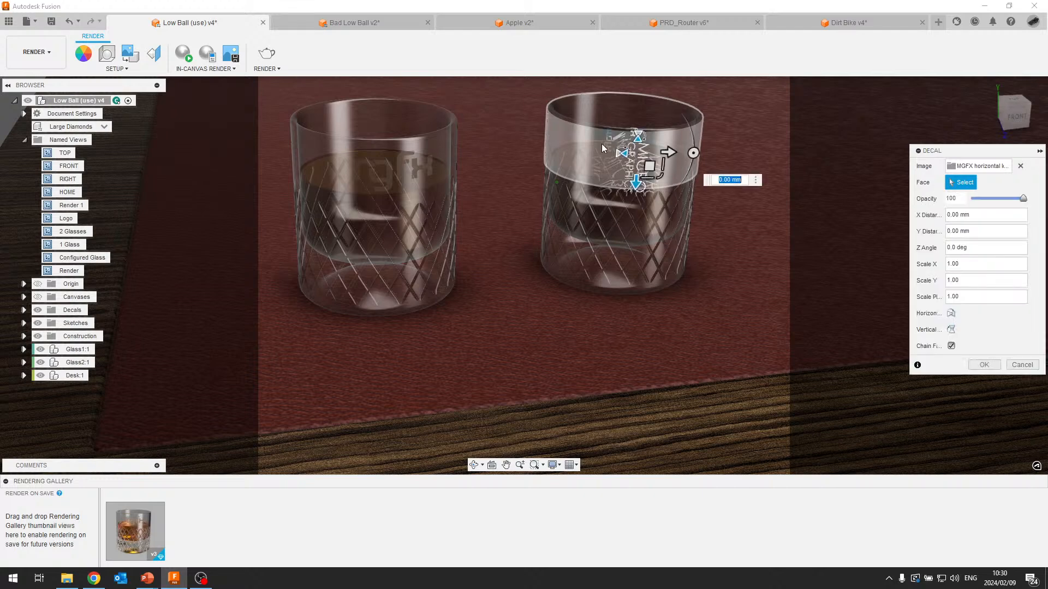
scroll(611, 121, up, 5)
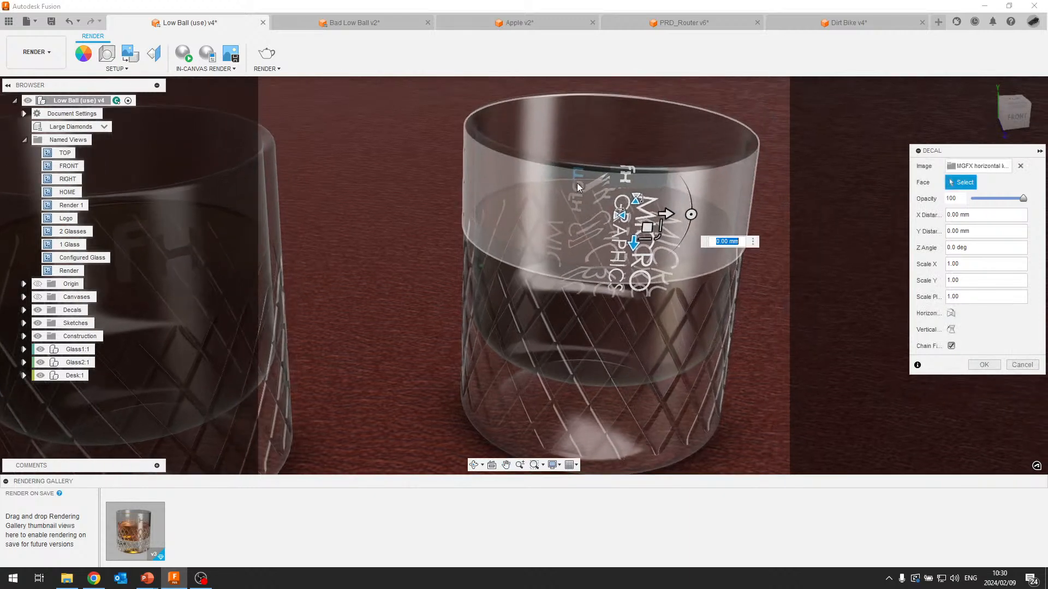
scroll(608, 149, down, 2)
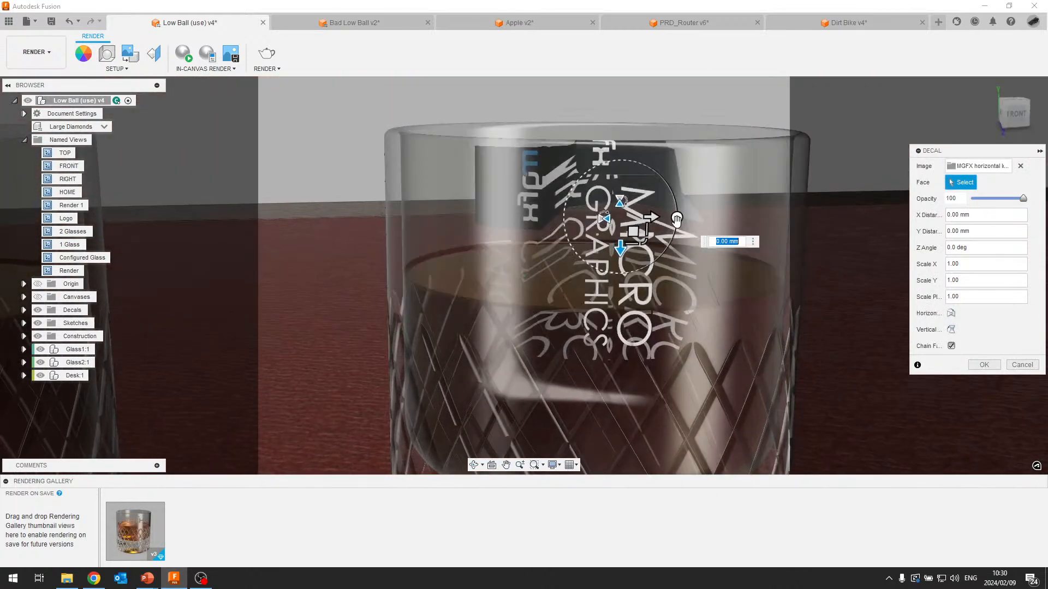
drag(676, 217, 623, 138)
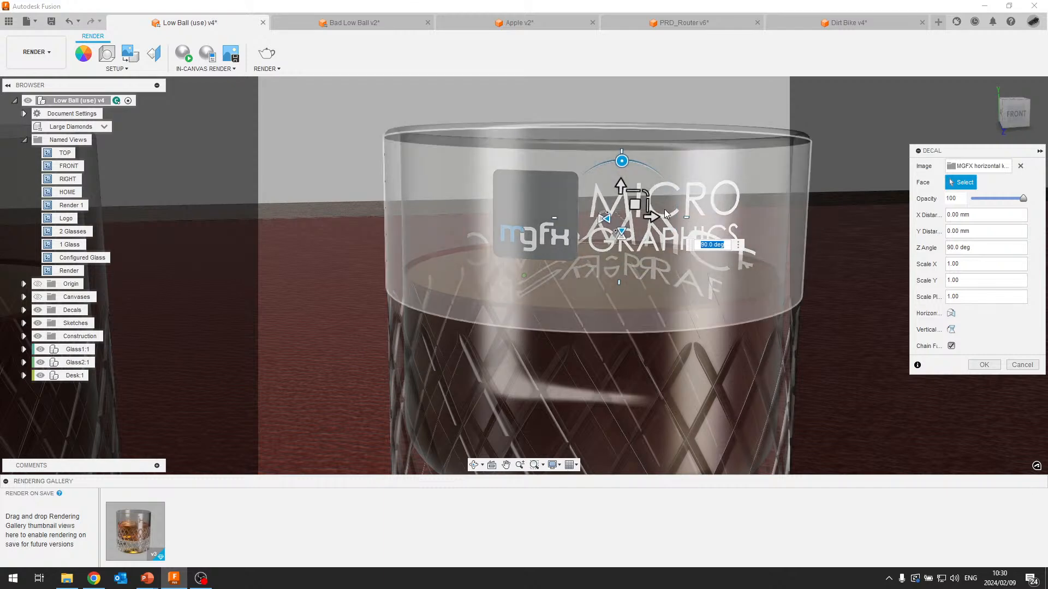
Try flipping the logo decal vertically and horizontally, reversing each flip to restore its orientation.
mouse_move(652, 217)
mouse_down()
mouse_move(628, 216)
mouse_move(643, 218)
mouse_up()
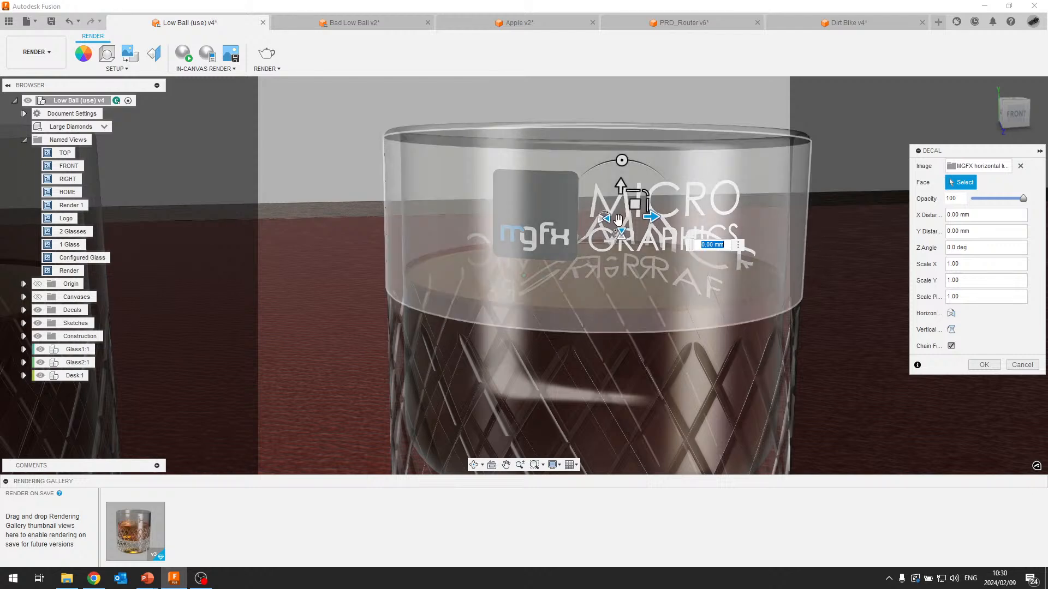
click(621, 235)
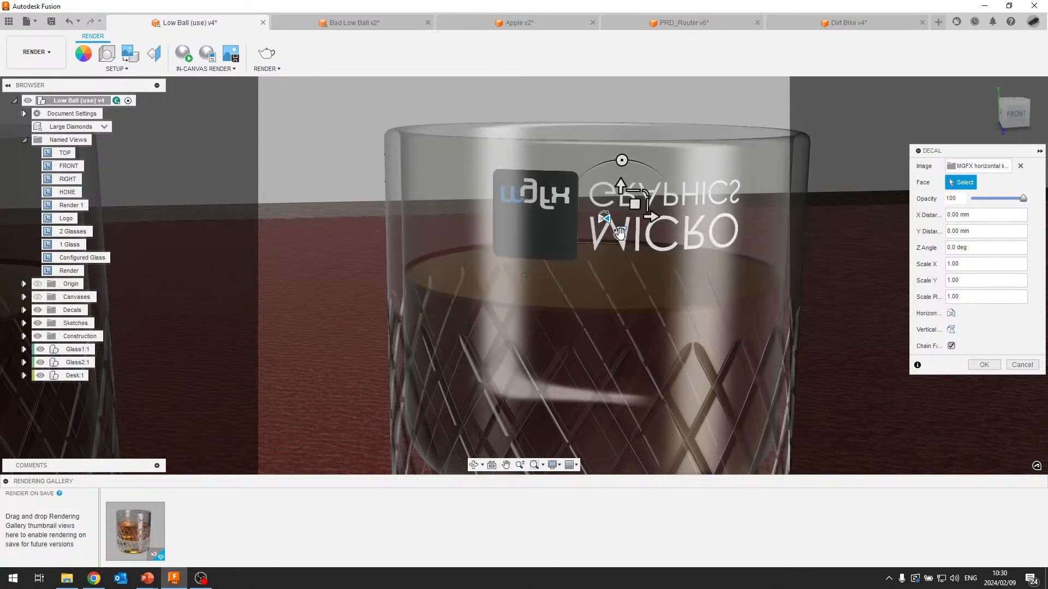
click(621, 234)
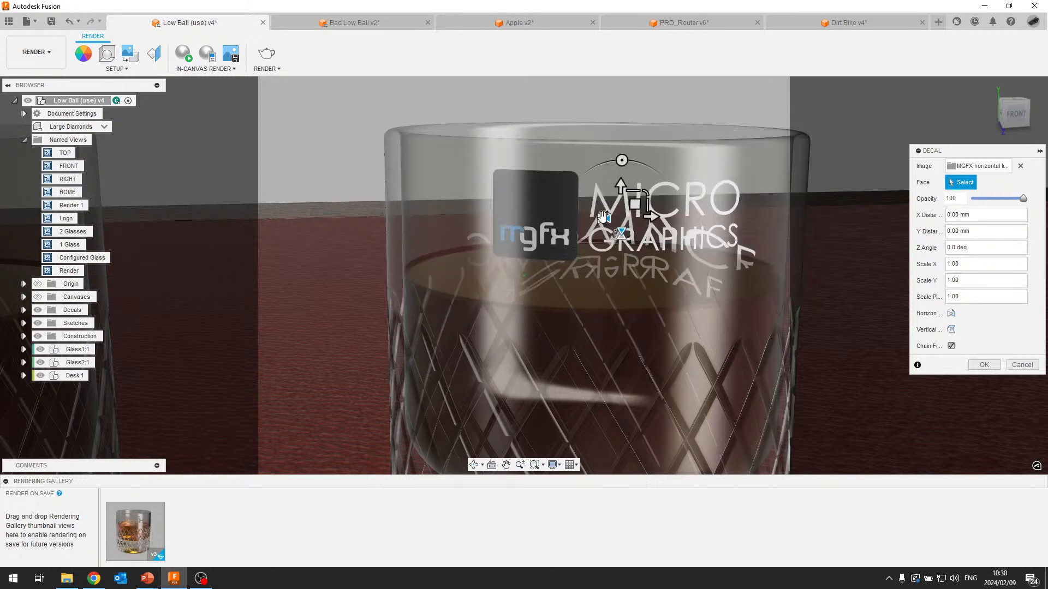
click(604, 218)
click(604, 219)
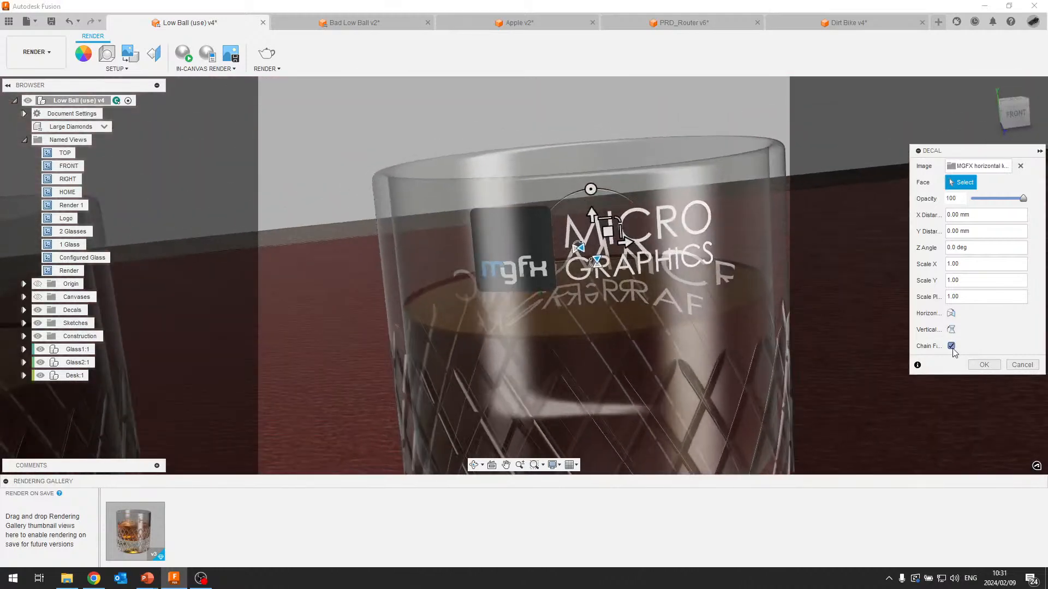
Turn off face chaining for the logo decal and set its Y distance to -3 mm.
click(952, 346)
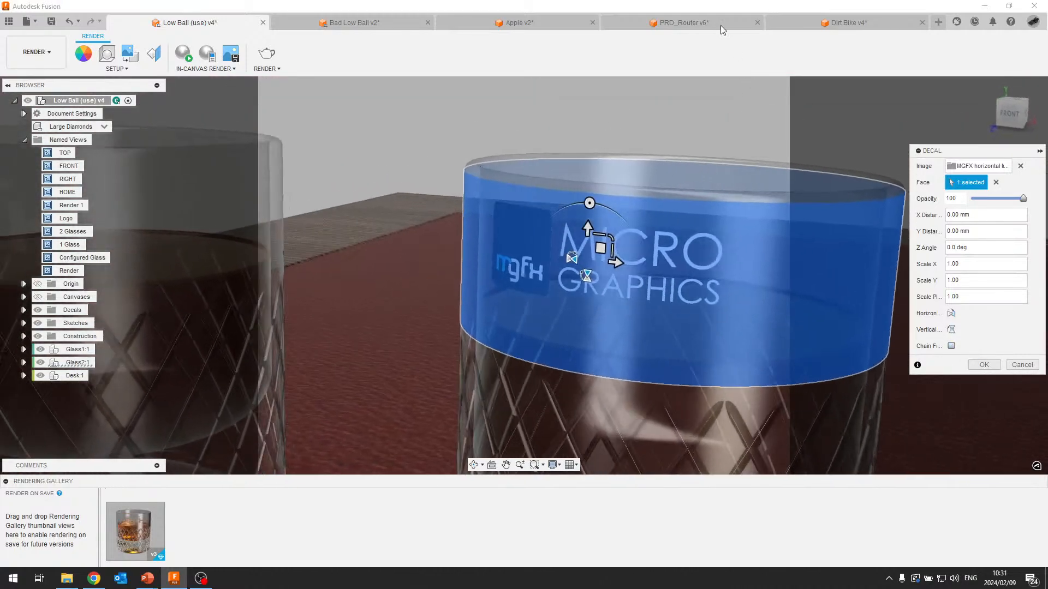
mouse_move(579, 232)
mouse_down()
mouse_move(580, 221)
mouse_move(582, 246)
mouse_up()
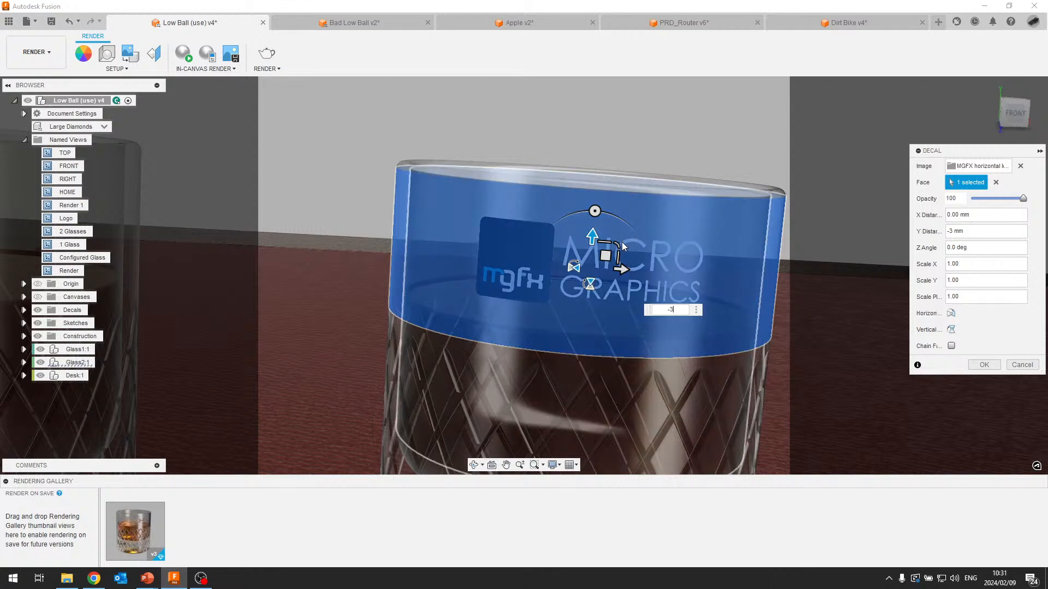
Try enlarging the logo decal uniformly to a plane scale of 1.239.
drag(618, 247, 619, 230)
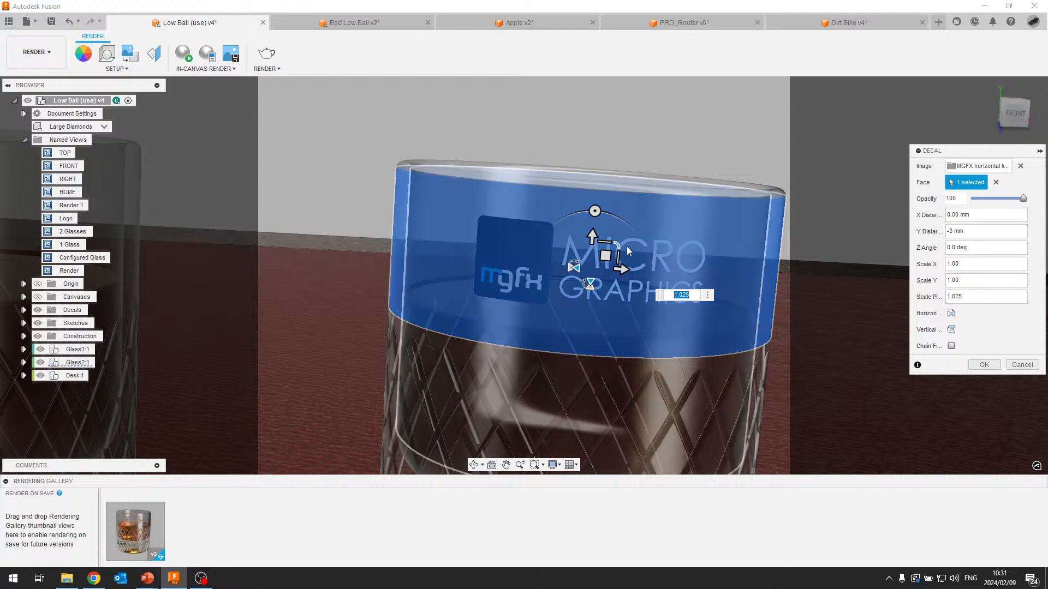
drag(620, 245, 631, 259)
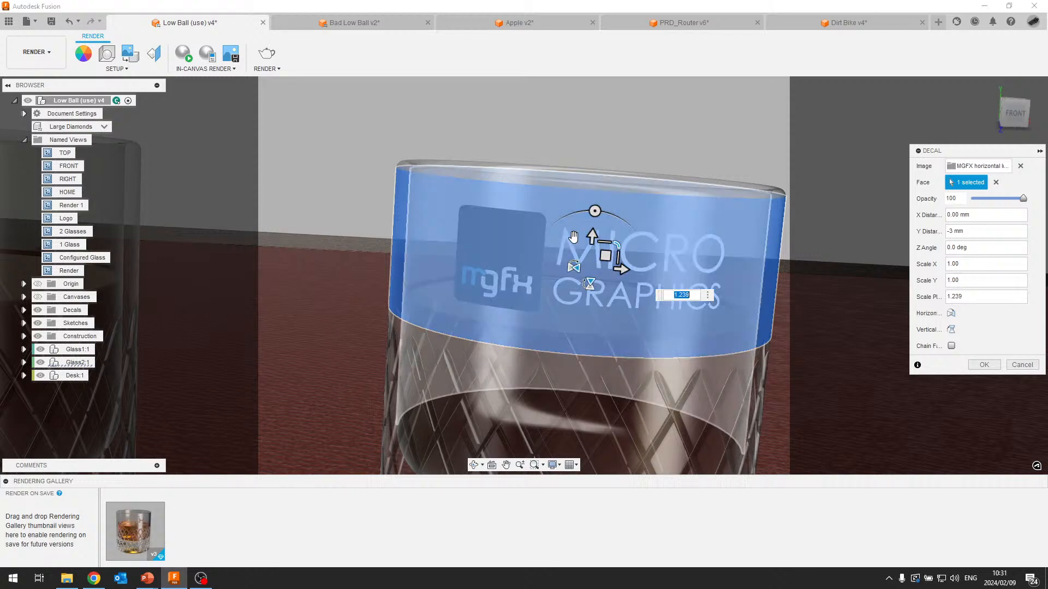
Restore the named view Render, shift the logo decal to an X distance of -10 mm, and apply it at plane scale 1.00.
double_click(69, 271)
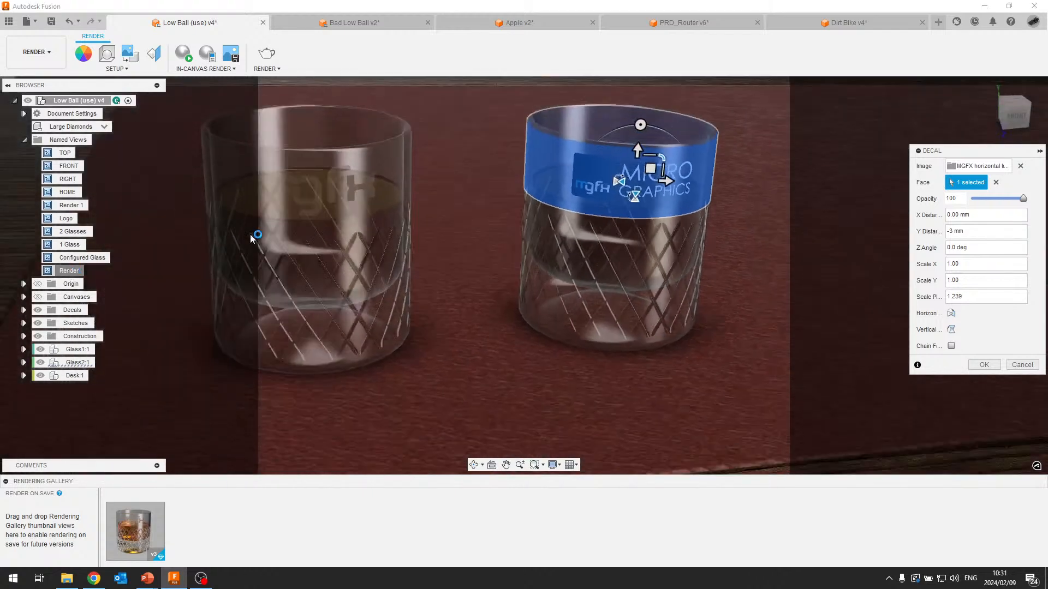
mouse_move(649, 156)
mouse_down()
mouse_move(669, 163)
mouse_move(653, 163)
mouse_up()
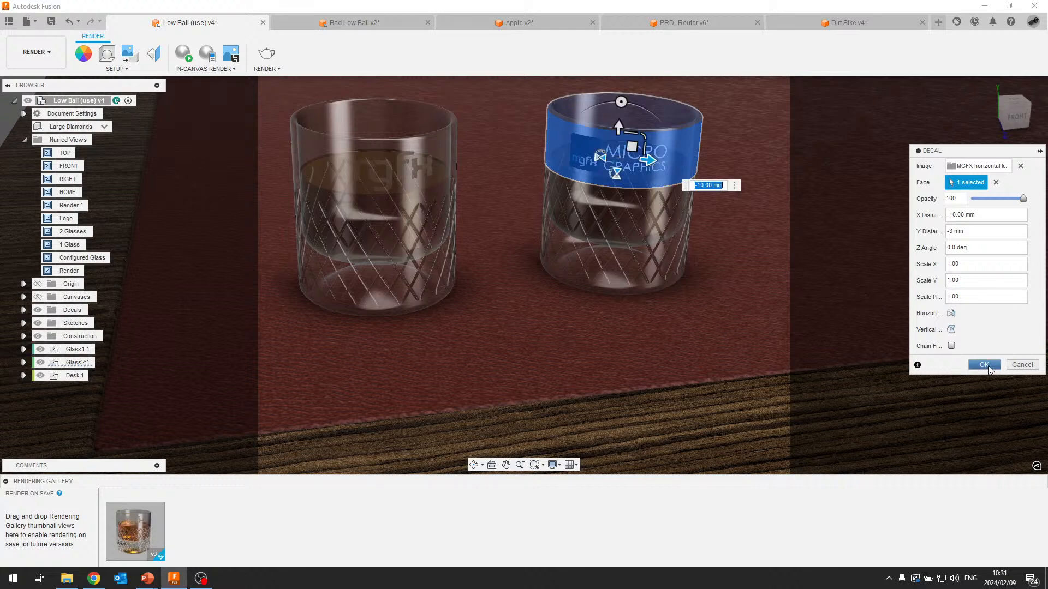
click(984, 365)
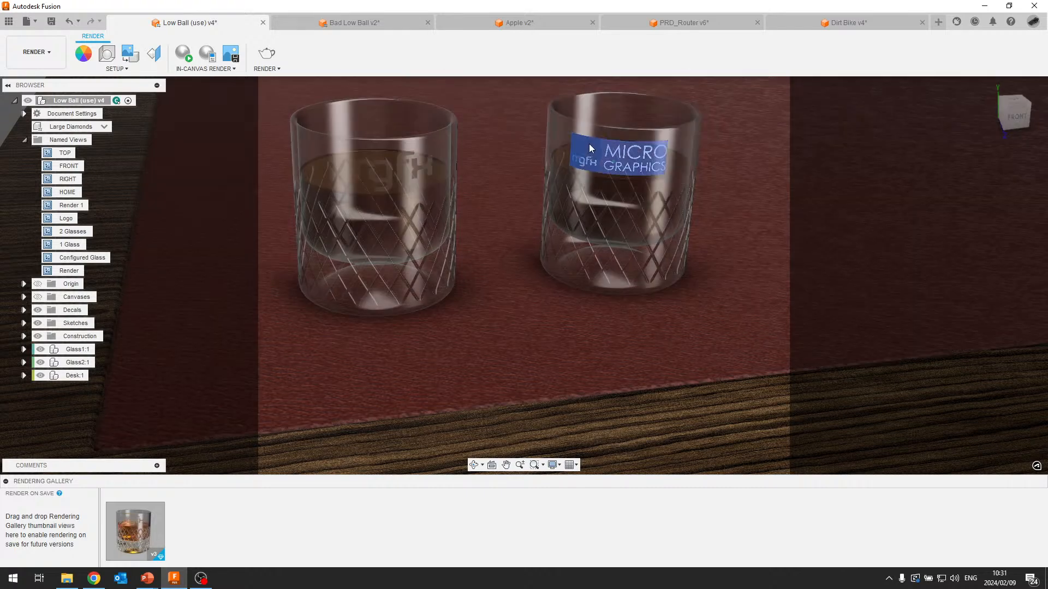
Open the placed logo decal's edit settings for viewing and close them without changes.
right_click(592, 145)
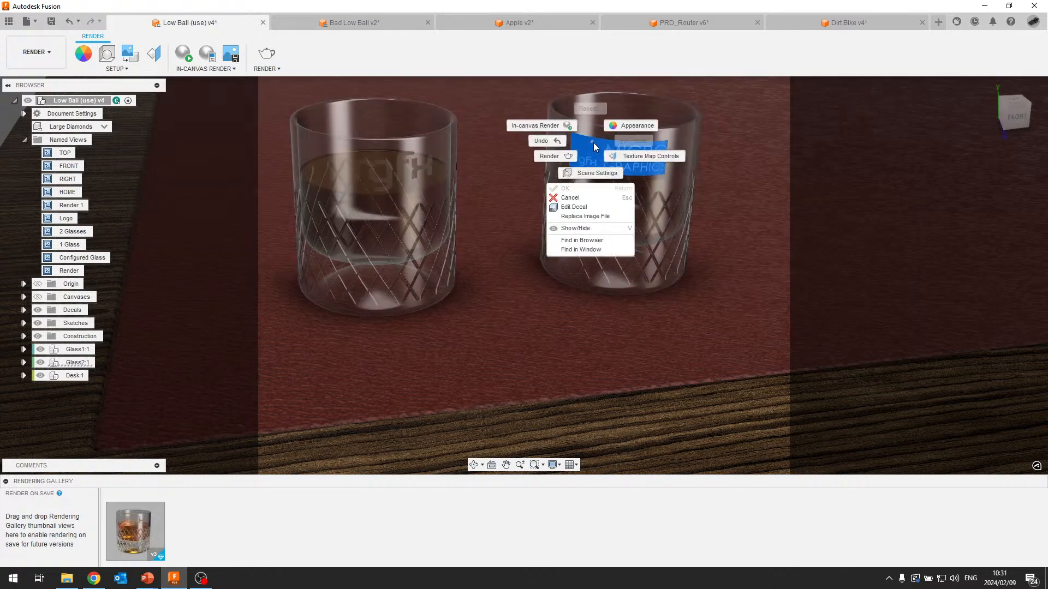
click(573, 207)
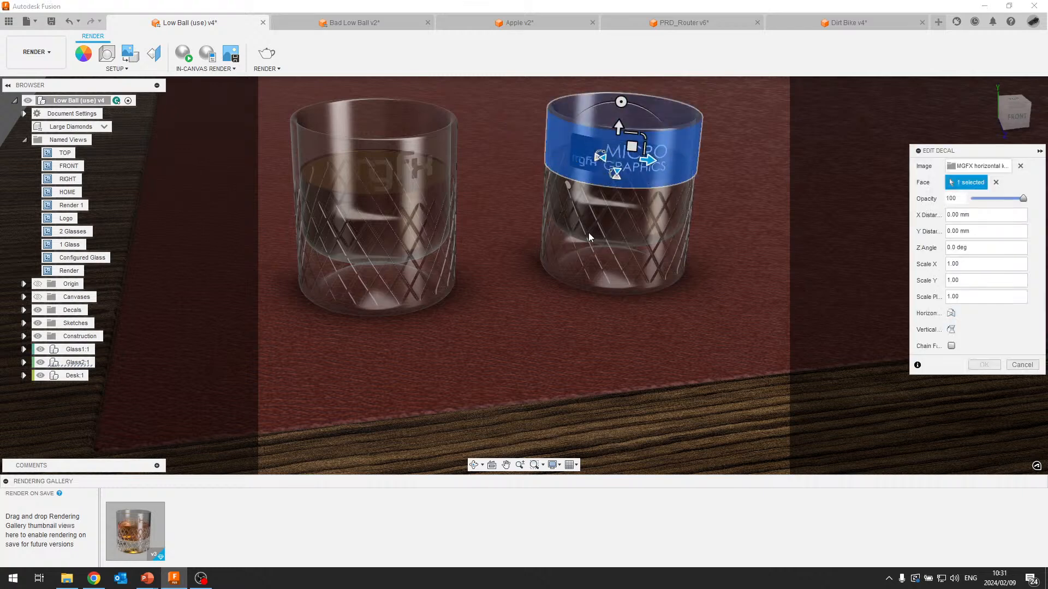
click(1021, 366)
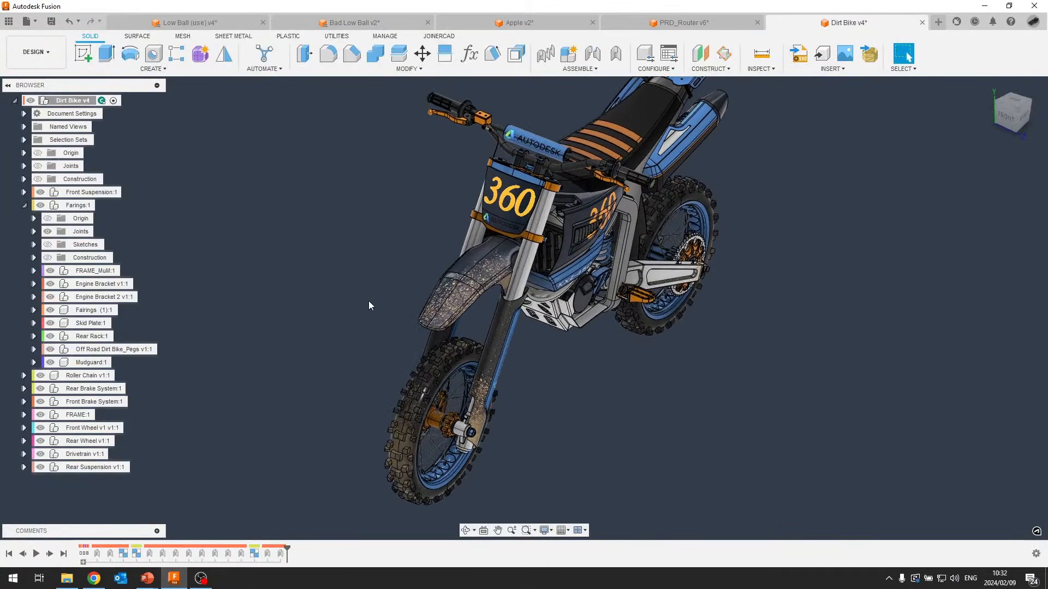
Examine the mud splatter on the dirt bike's front mudguard and select its front22 decal inside the Front Suspension component.
scroll(368, 300, up, 4)
shift+middle_drag(665, 333, 519, 263)
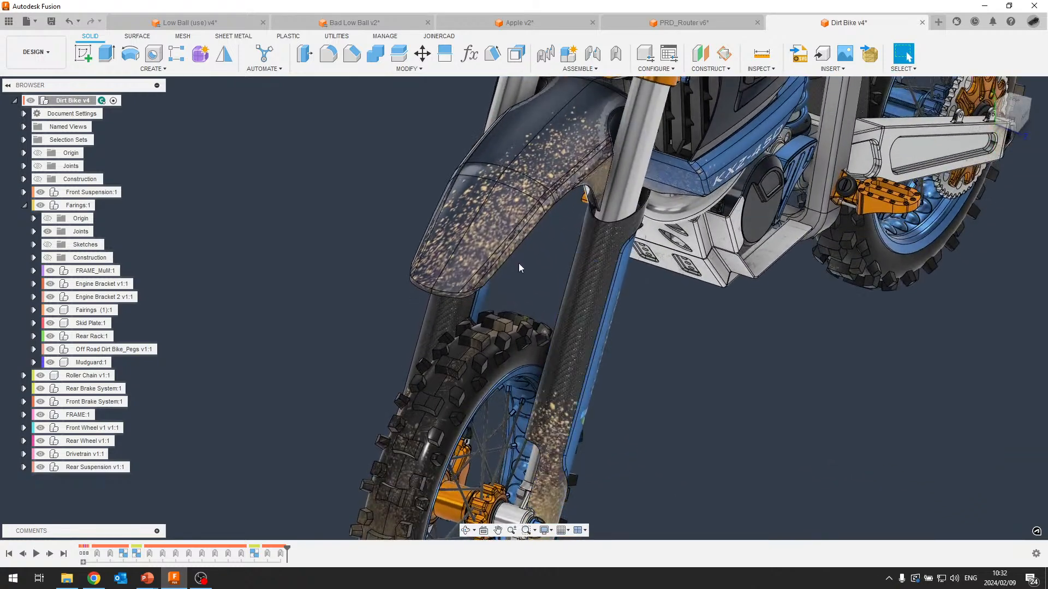
scroll(506, 234, up, 5)
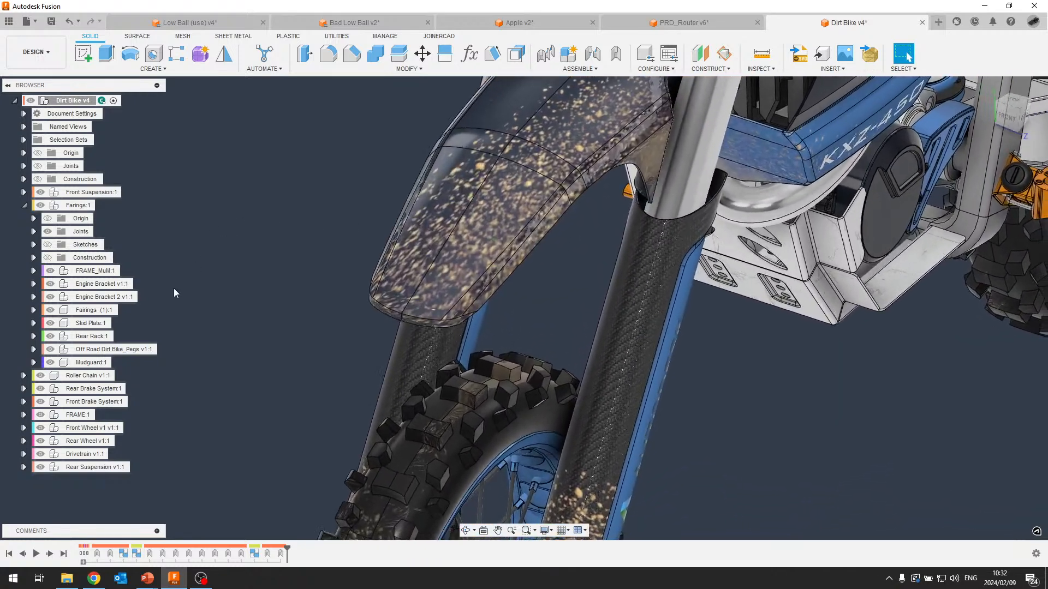
click(23, 194)
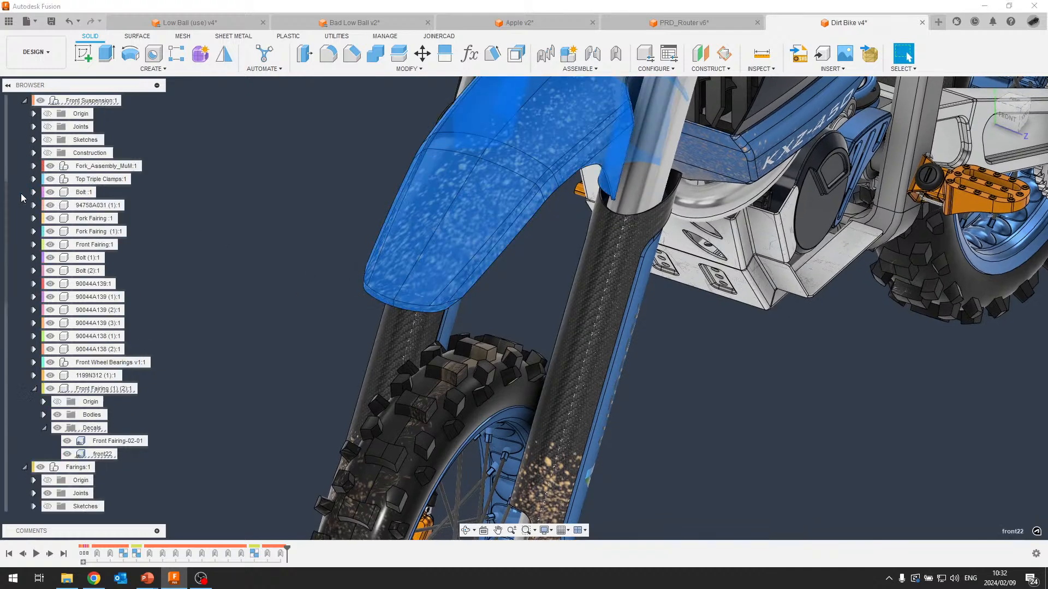
click(109, 390)
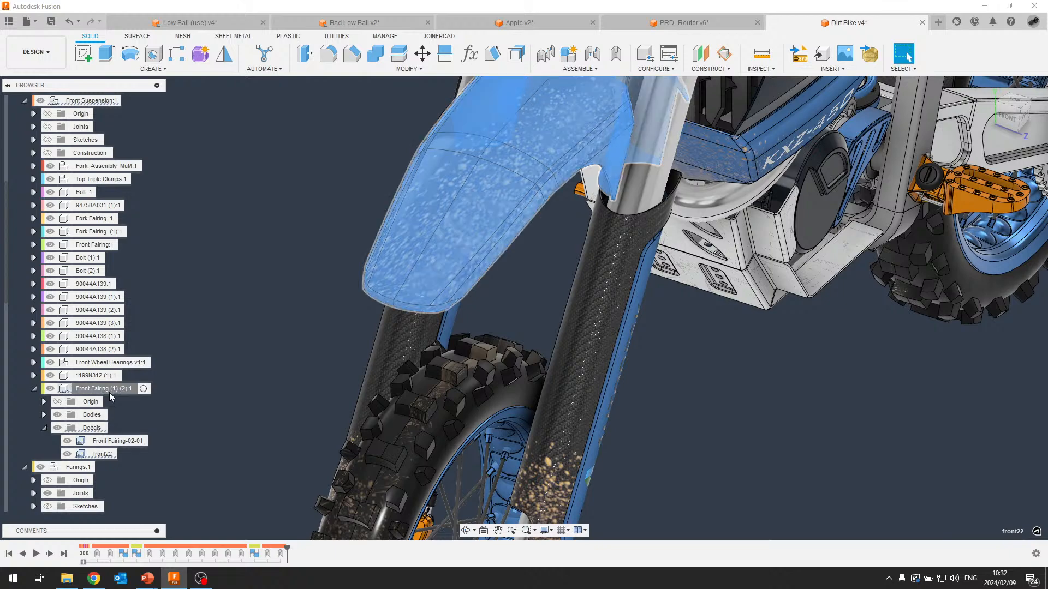
click(103, 454)
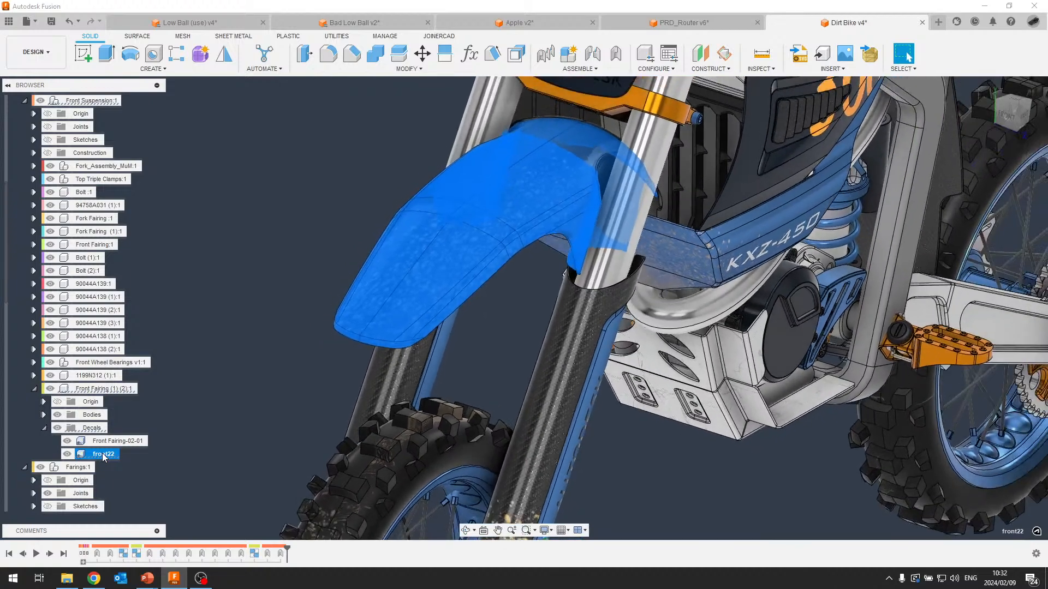
Edit the front22 decal on the front mudguard, try rotating it, and cancel the edit.
right_click(103, 456)
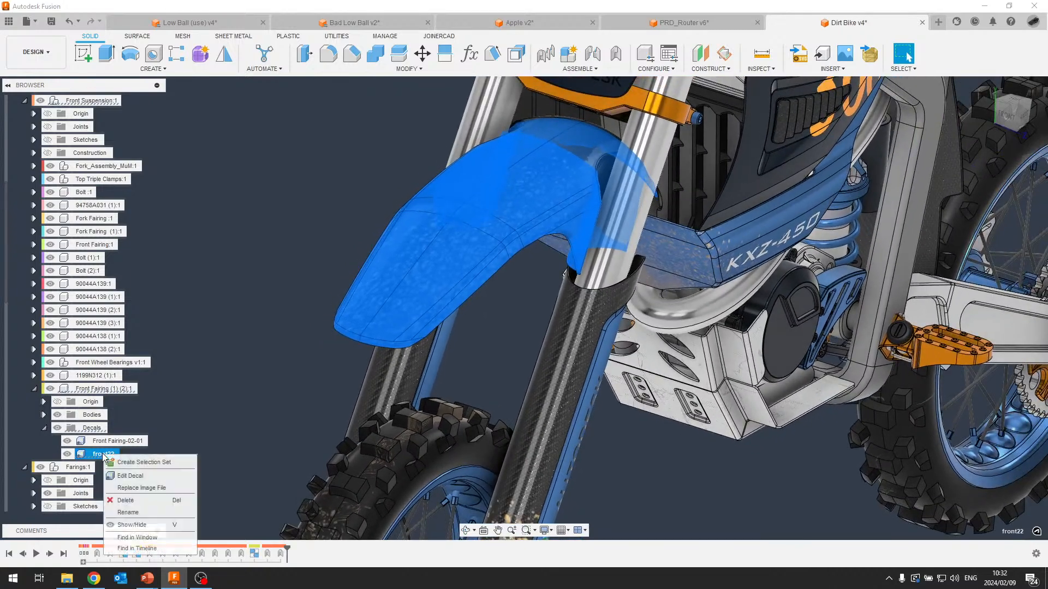
click(155, 477)
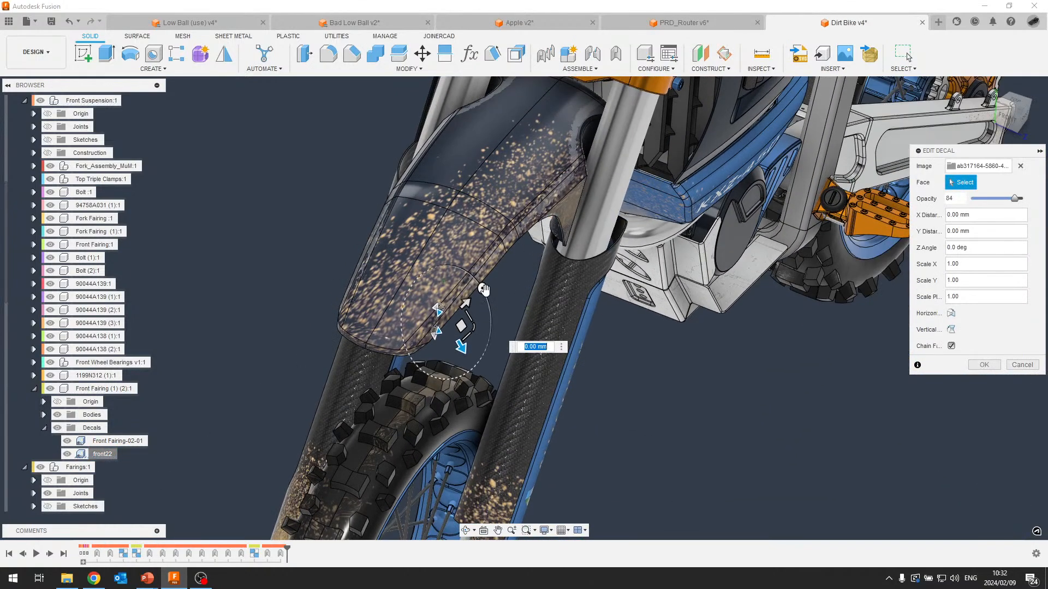
drag(483, 289, 456, 316)
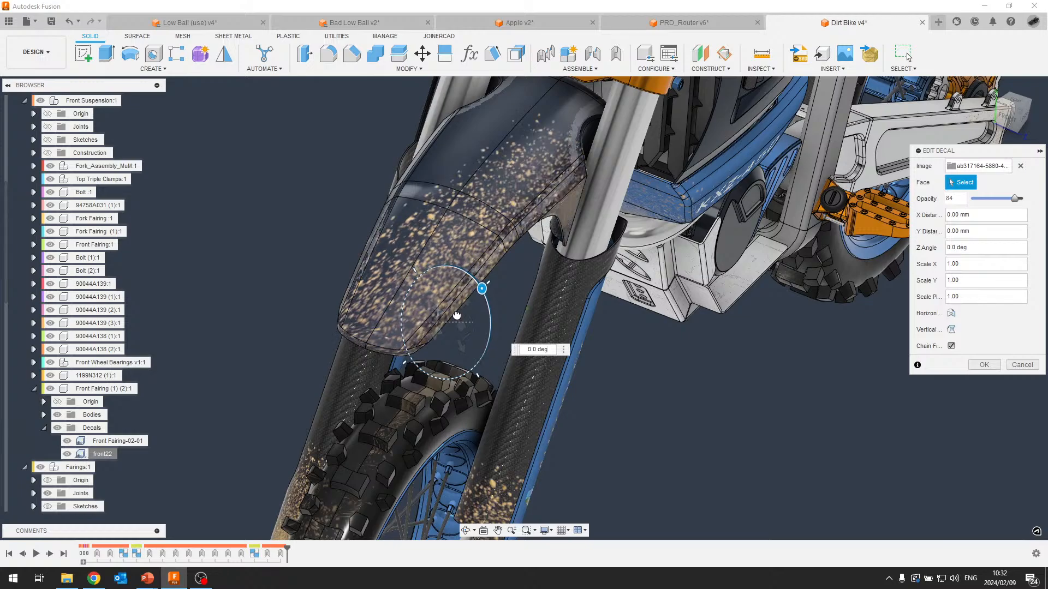
shift+middle_drag(456, 312, 498, 294)
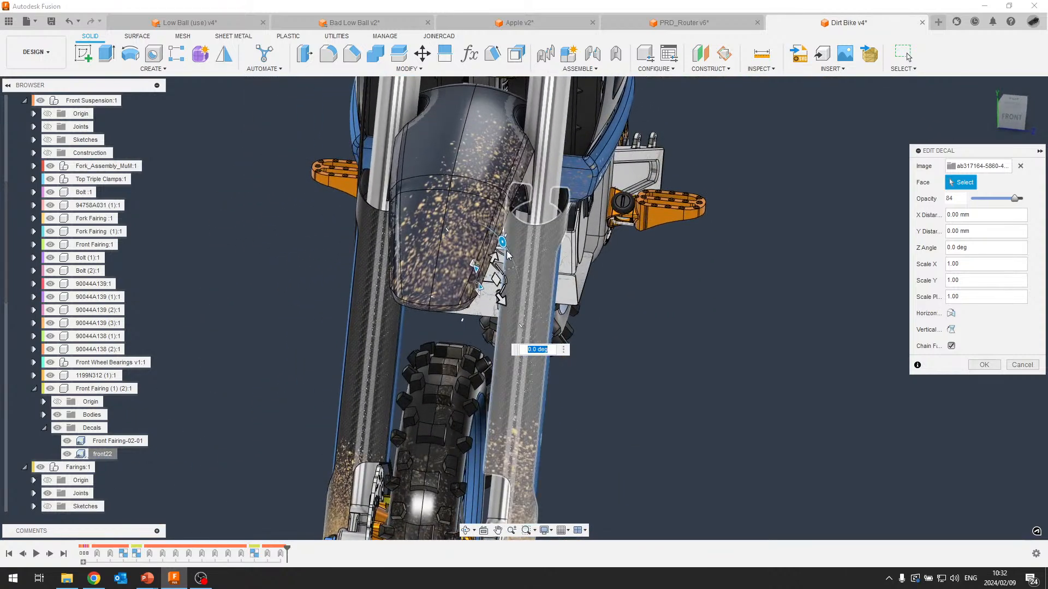
drag(503, 243, 483, 224)
shift+middle_drag(498, 222, 551, 300)
click(1022, 365)
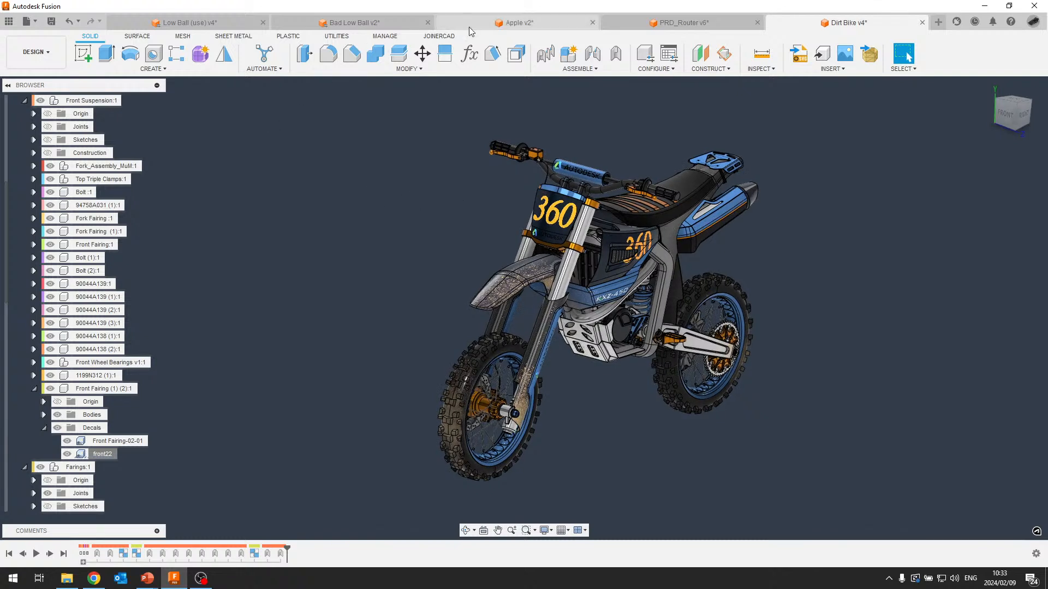
Switch to the Apple v2 design and change it to the Render workspace.
click(521, 24)
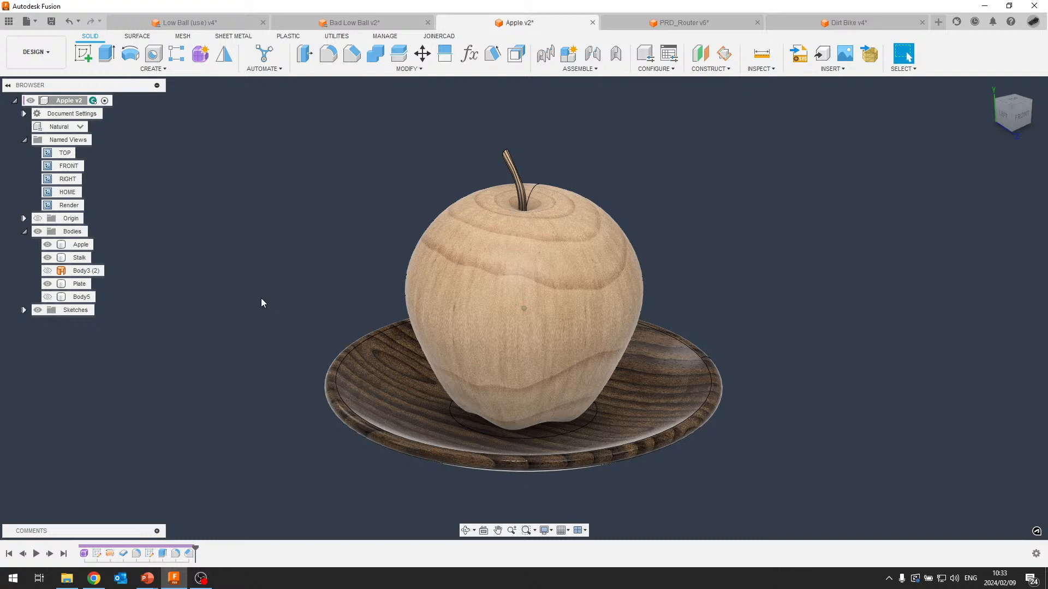
click(36, 52)
click(28, 117)
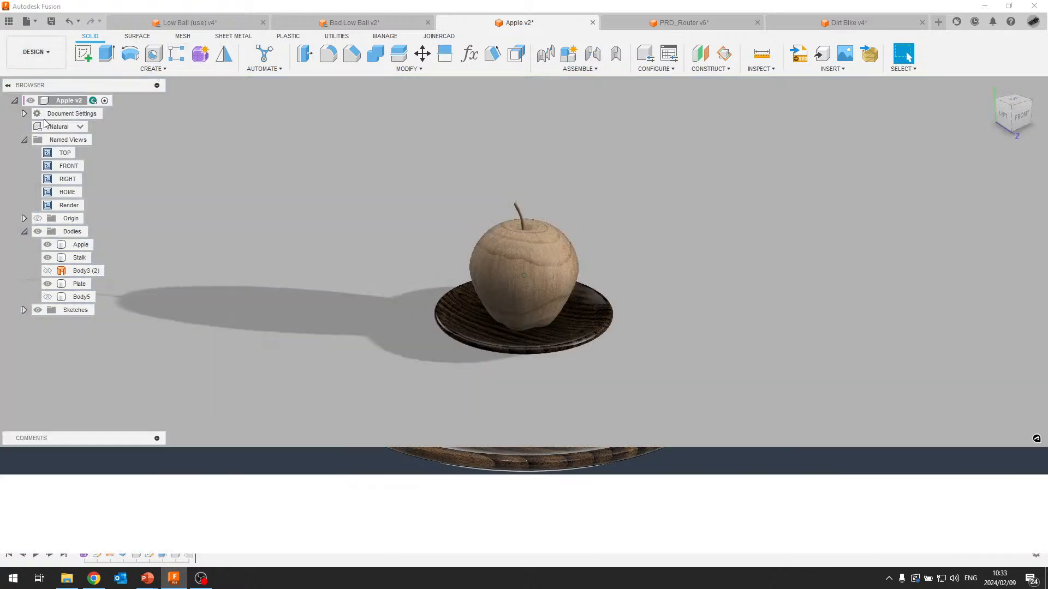
Start Texture Map Controls and choose the Apple body for adjusting its wood grain.
scroll(561, 296, up, 5)
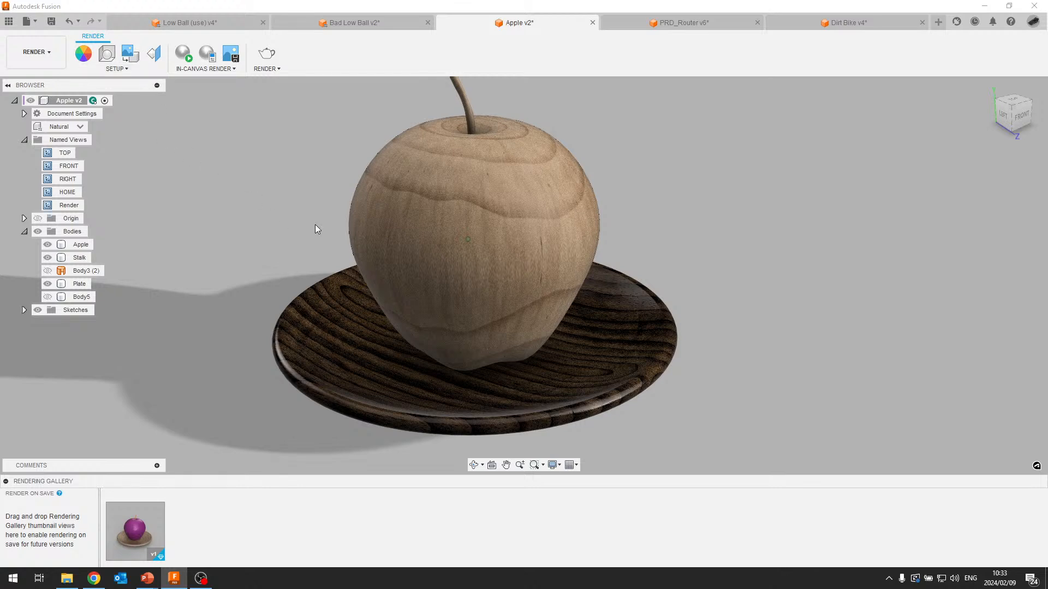
scroll(309, 191, up, 2)
middle_drag(309, 191, 337, 176)
scroll(330, 181, down, 1)
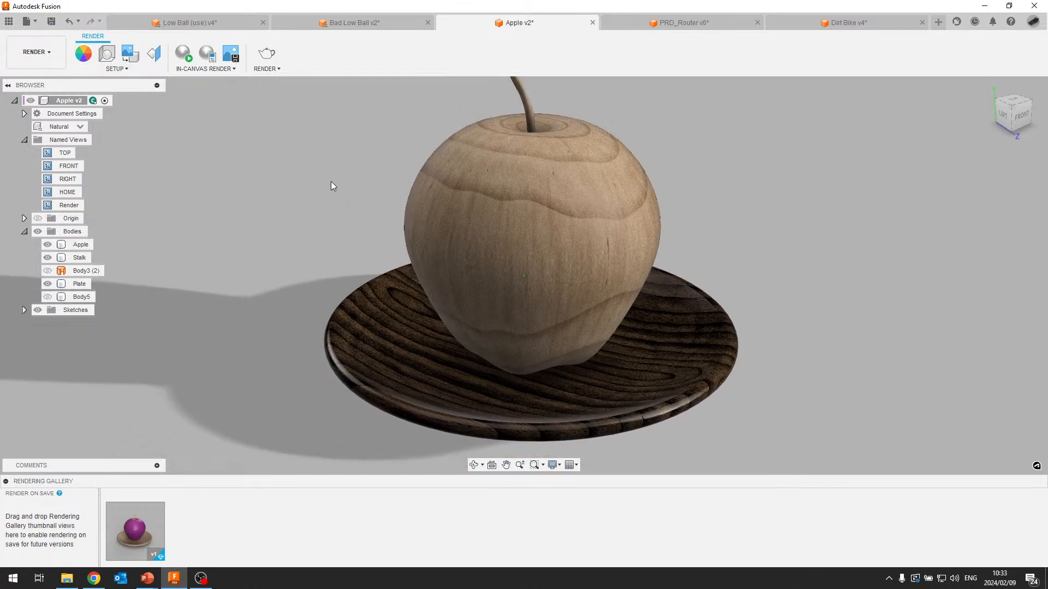
scroll(330, 182, down, 1)
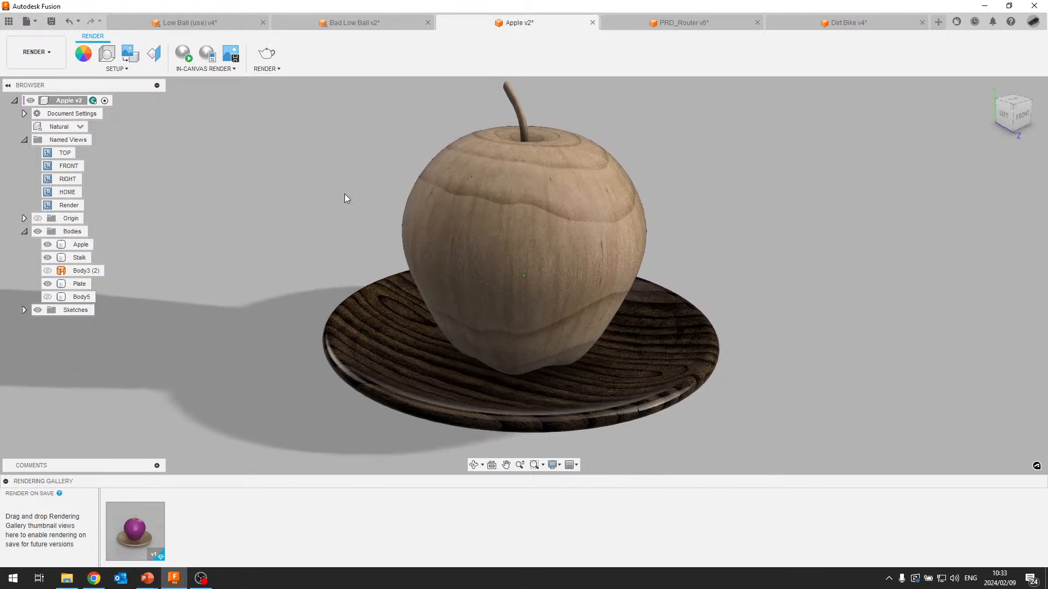
click(457, 151)
click(221, 111)
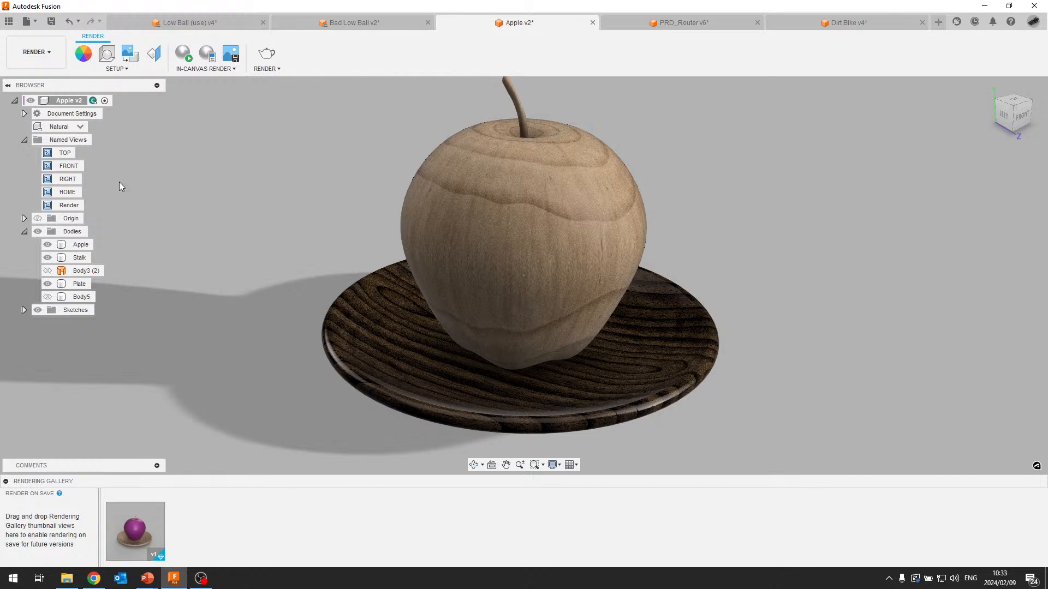
click(152, 58)
mouse_move(250, 136)
shift+middle_down()
mouse_move(246, 120)
mouse_move(257, 153)
shift+middle_up()
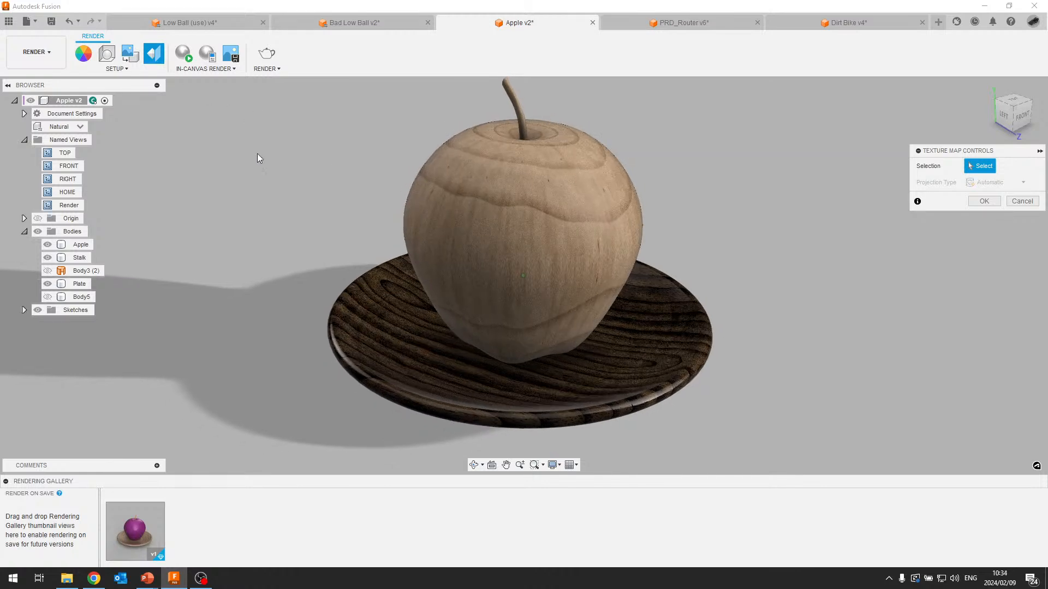
shift+middle_drag(477, 175, 490, 205)
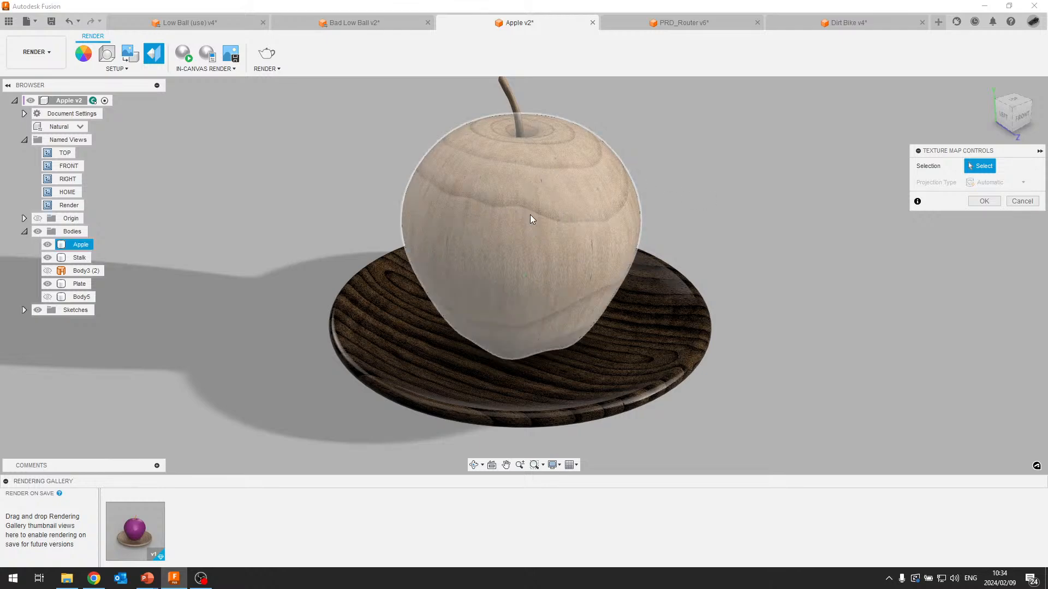
click(530, 215)
Rotate the apple's 3D wood texture by -90 degrees about X, -25 degrees about Y and -90 degrees about Z.
shift+middle_drag(639, 135, 598, 183)
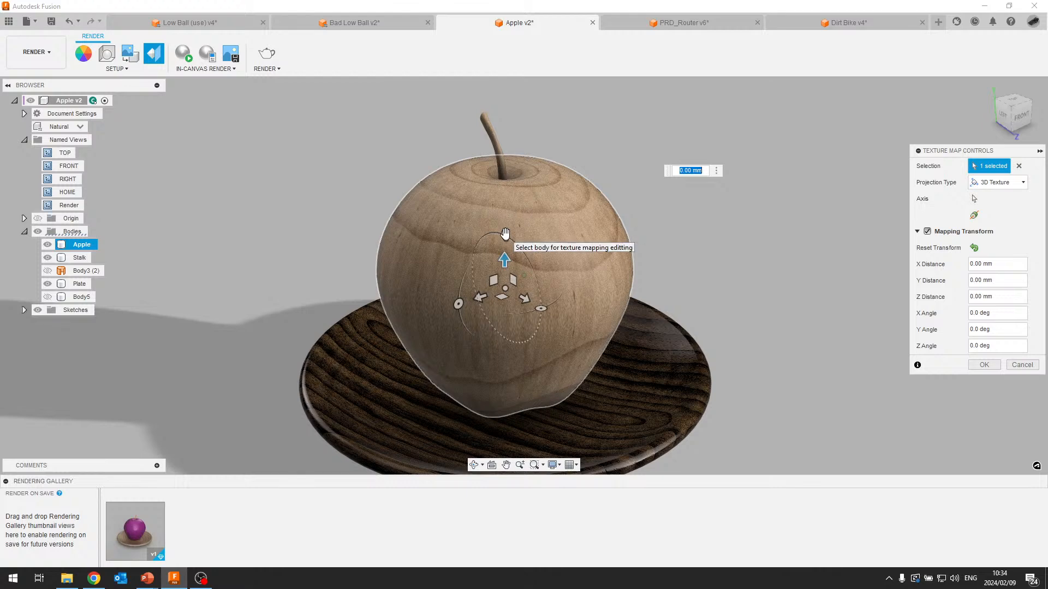
drag(504, 234, 529, 304)
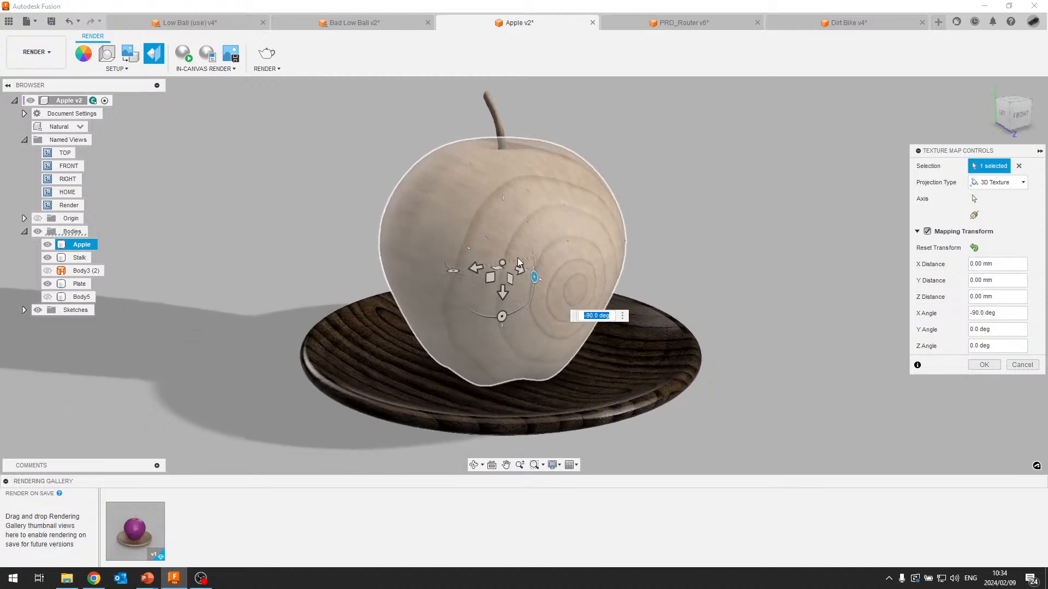
drag(452, 274, 516, 265)
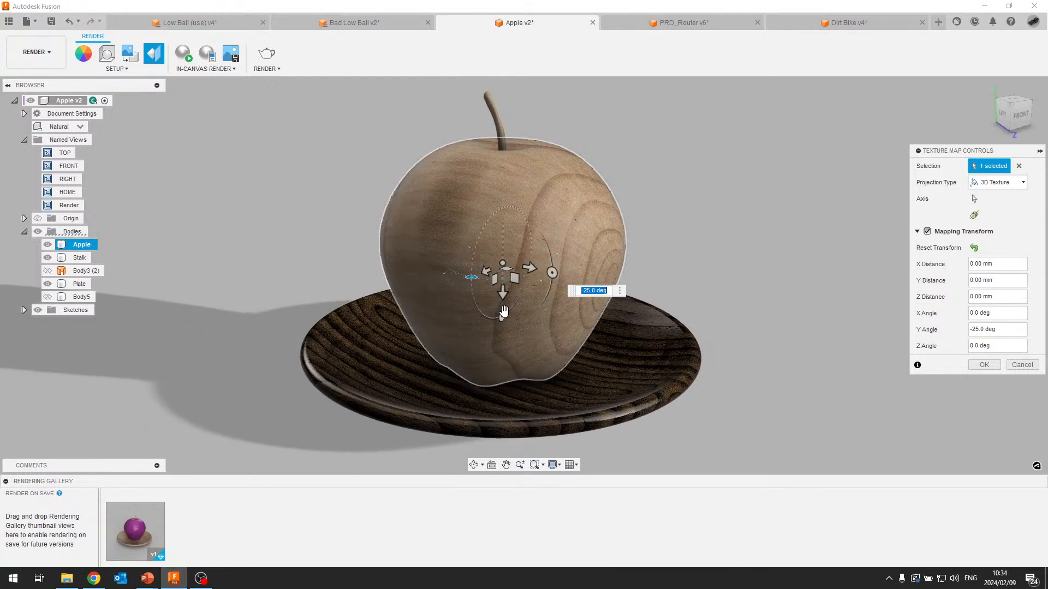
drag(502, 319, 484, 322)
shift+middle_drag(481, 323, 478, 315)
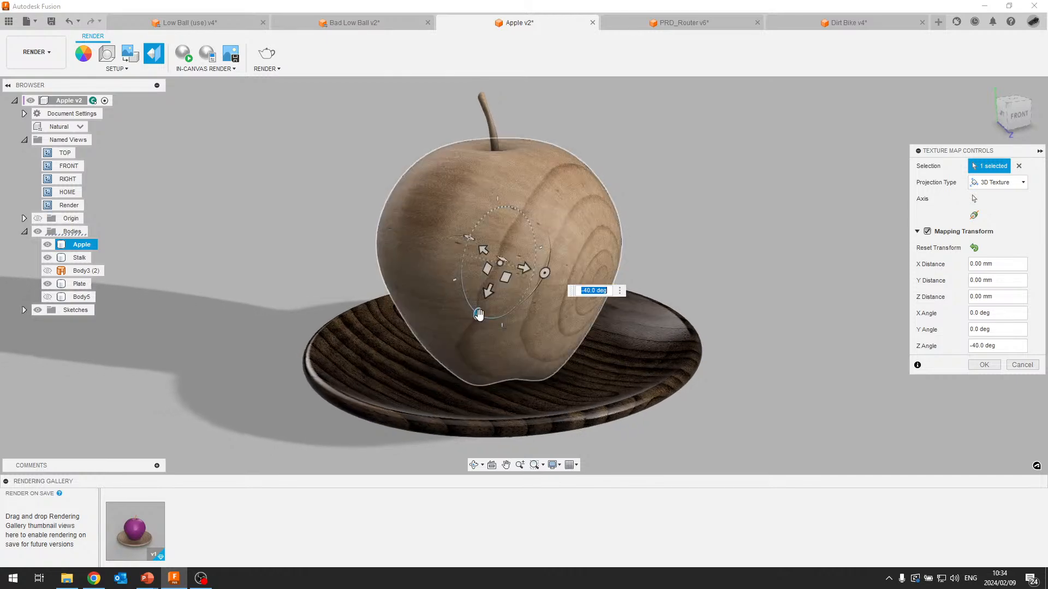
drag(475, 314, 462, 276)
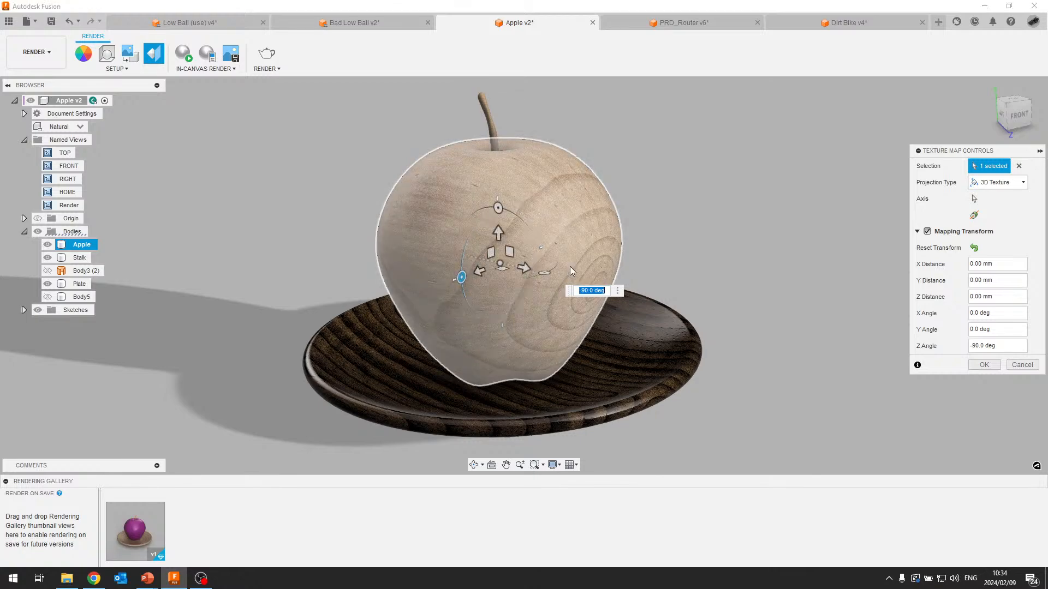
Try rotating the apple's 3D wood texture 100 degrees about X and -90 degrees about Y.
drag(541, 275, 588, 226)
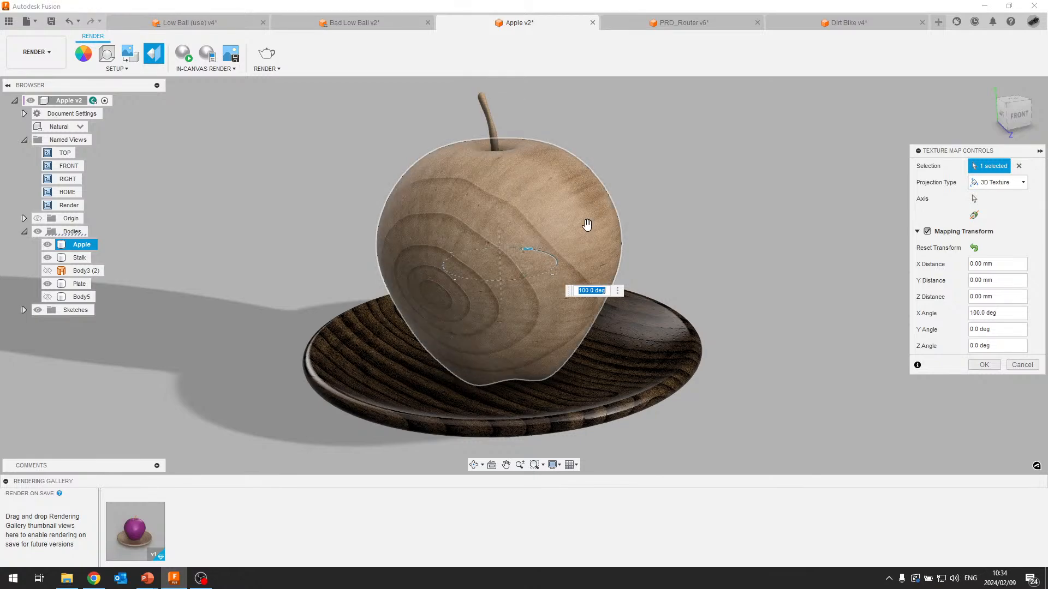
drag(498, 211, 585, 216)
shift+middle_drag(586, 188, 607, 149)
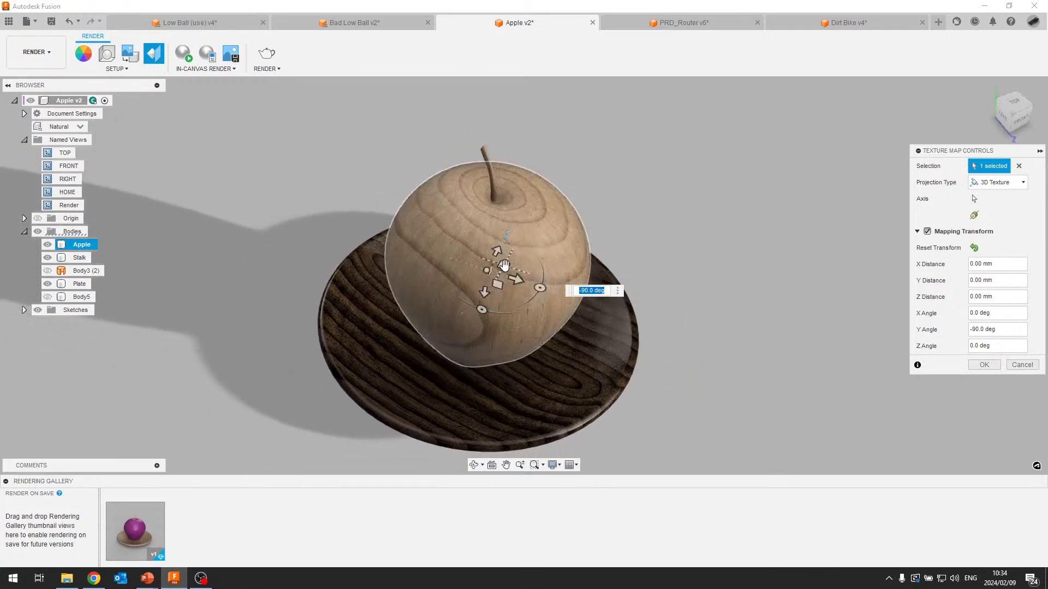
shift+middle_drag(505, 265, 481, 273)
mouse_move(495, 253)
mouse_down()
mouse_move(528, 227)
mouse_move(500, 240)
mouse_move(491, 261)
mouse_move(502, 259)
mouse_up()
shift+middle_drag(502, 260, 899, 253)
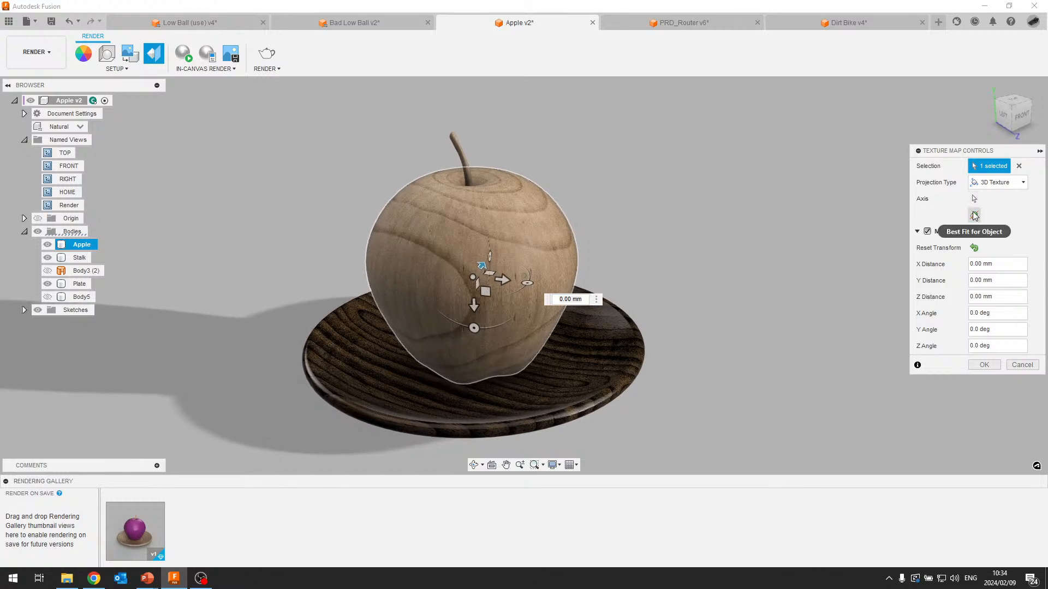
Apply Best Fit for Object to the apple's wood texture, try a different axis, reapply the best fit and accept the mapping.
click(976, 215)
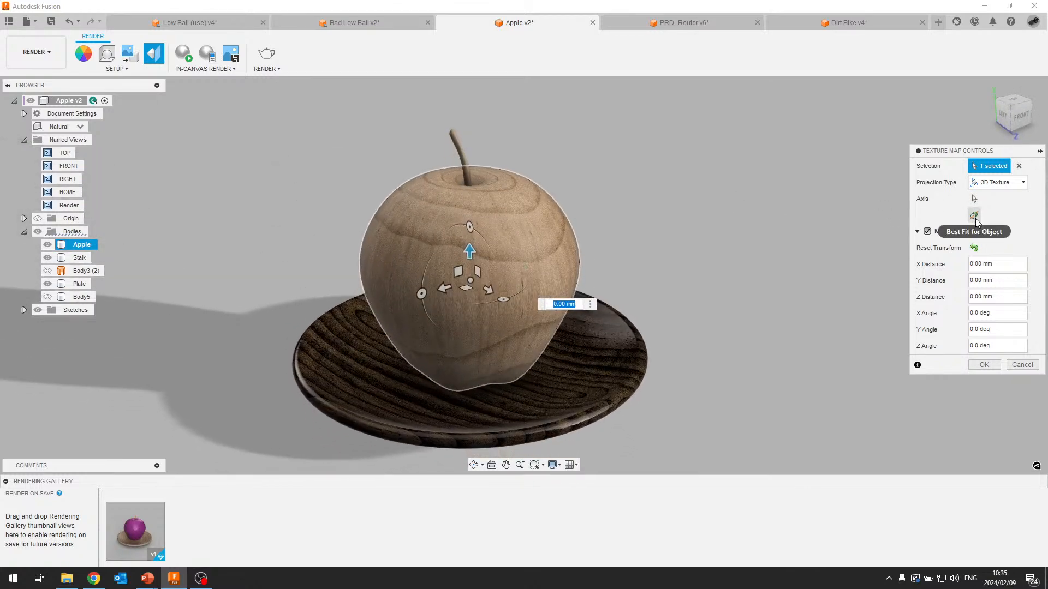
click(975, 198)
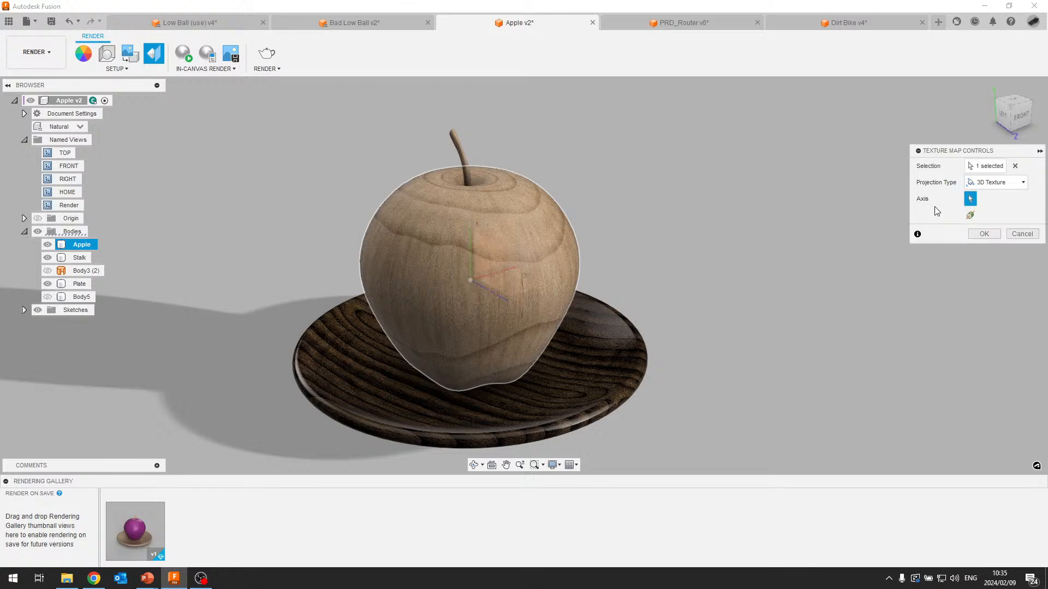
click(512, 270)
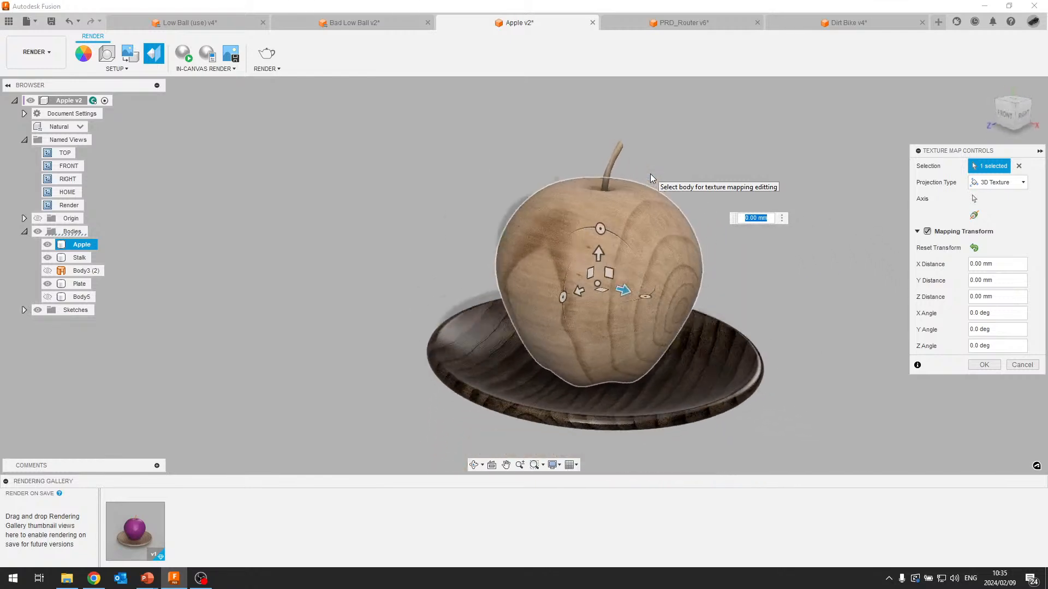
click(974, 216)
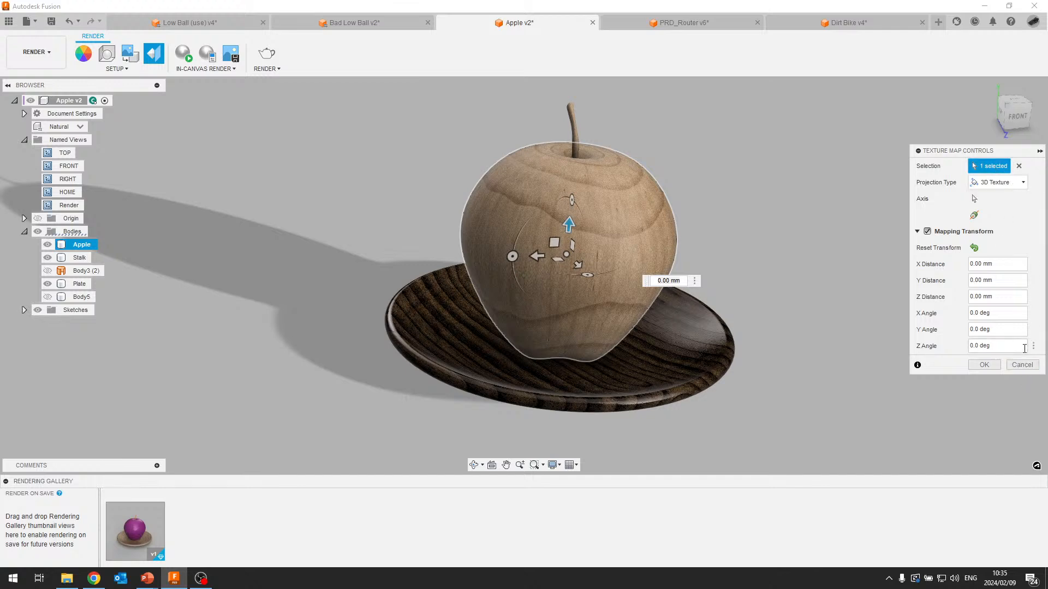
click(984, 365)
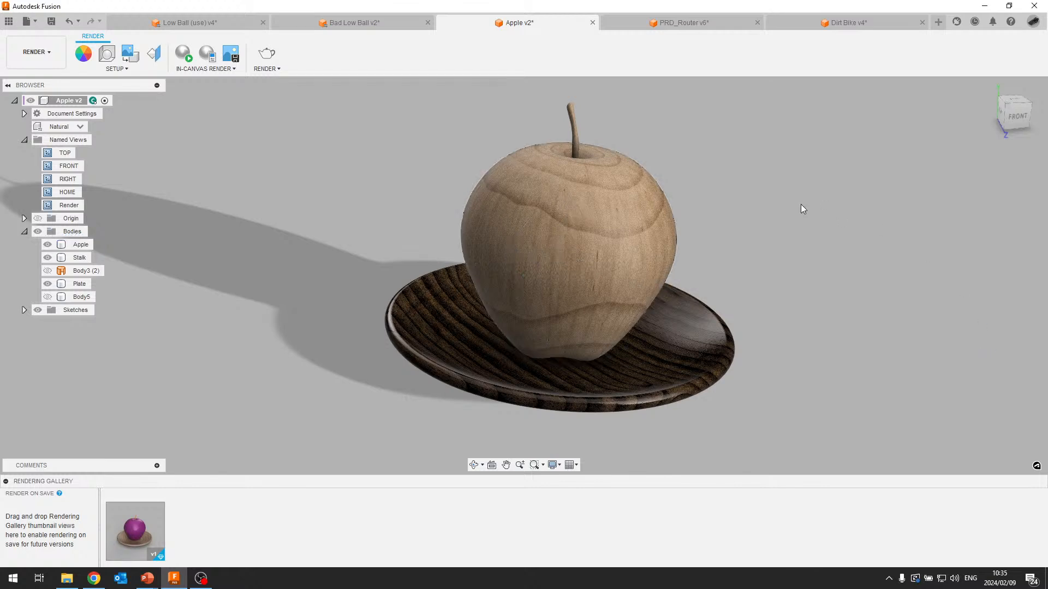
Apply the design's light grey fabric appearance to the apple body and close the appearance settings.
click(184, 54)
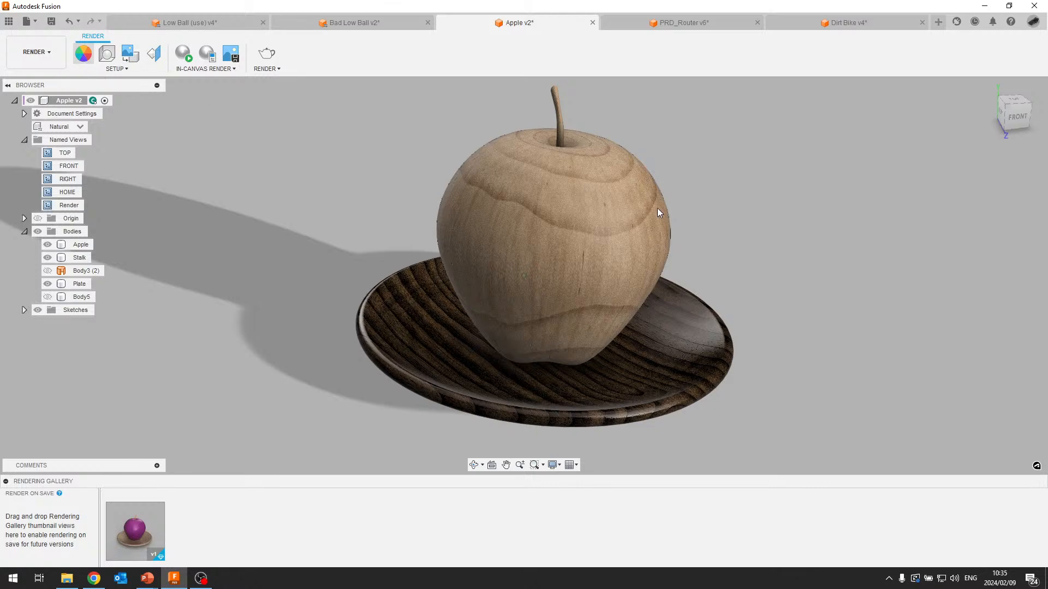
key(a)
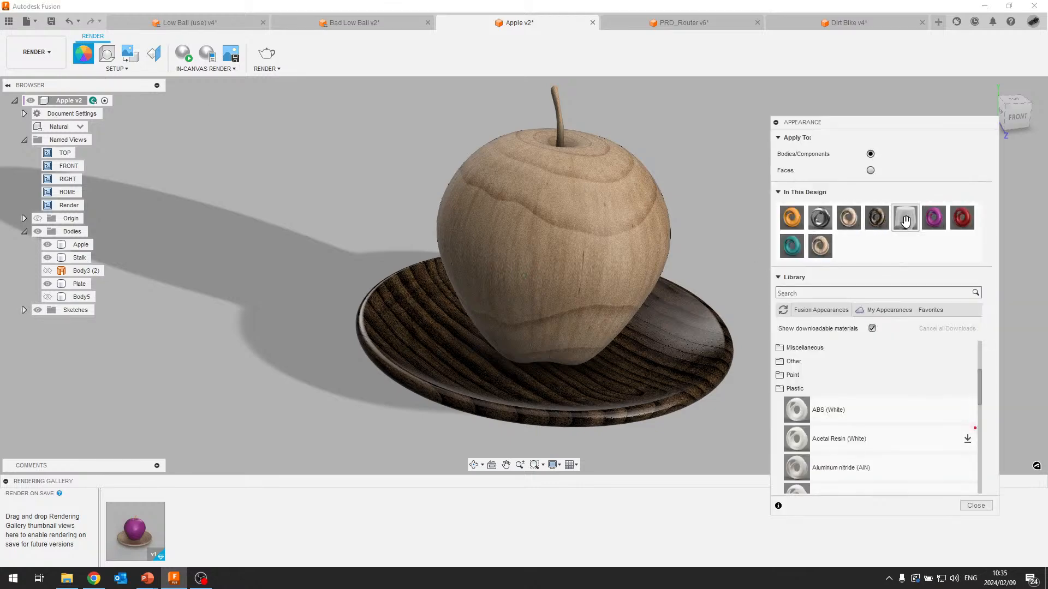
drag(906, 221, 612, 228)
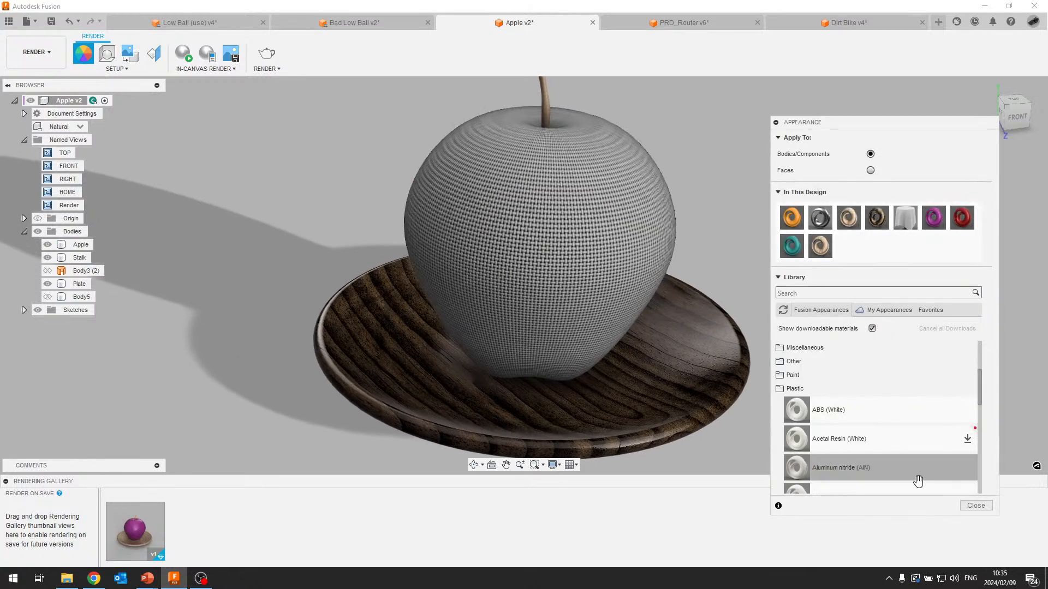
click(976, 506)
scroll(836, 145, up, 5)
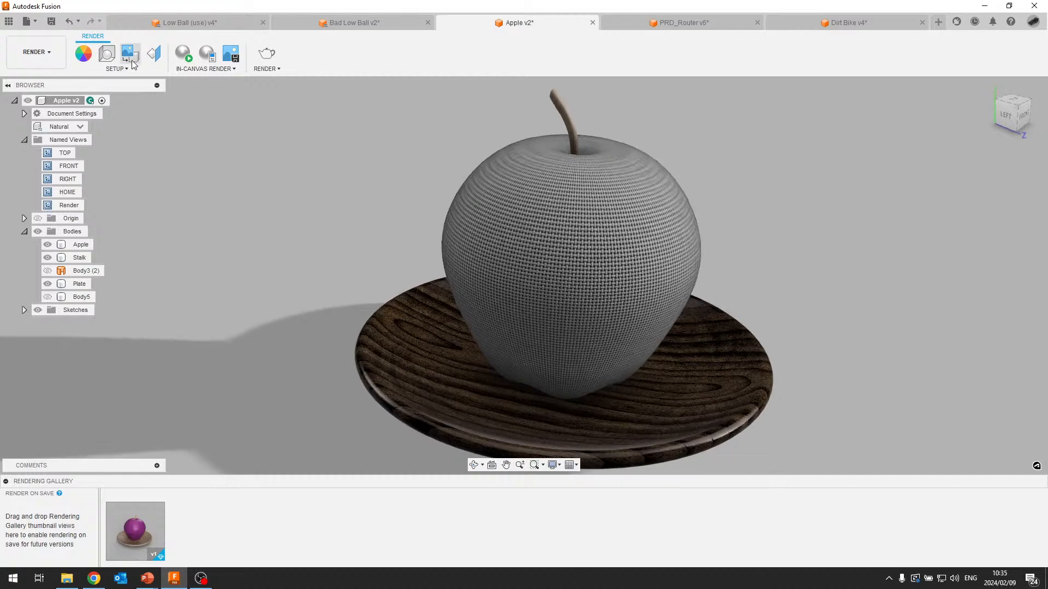
Start Texture Map Controls on the apple and set Planar projection along its vertical axis.
click(153, 53)
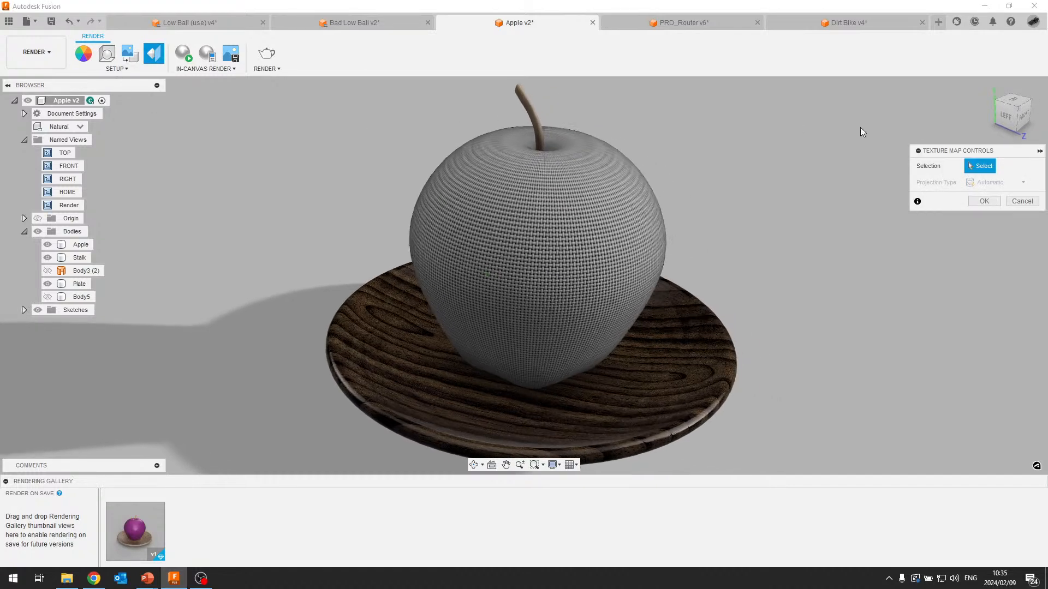
click(612, 199)
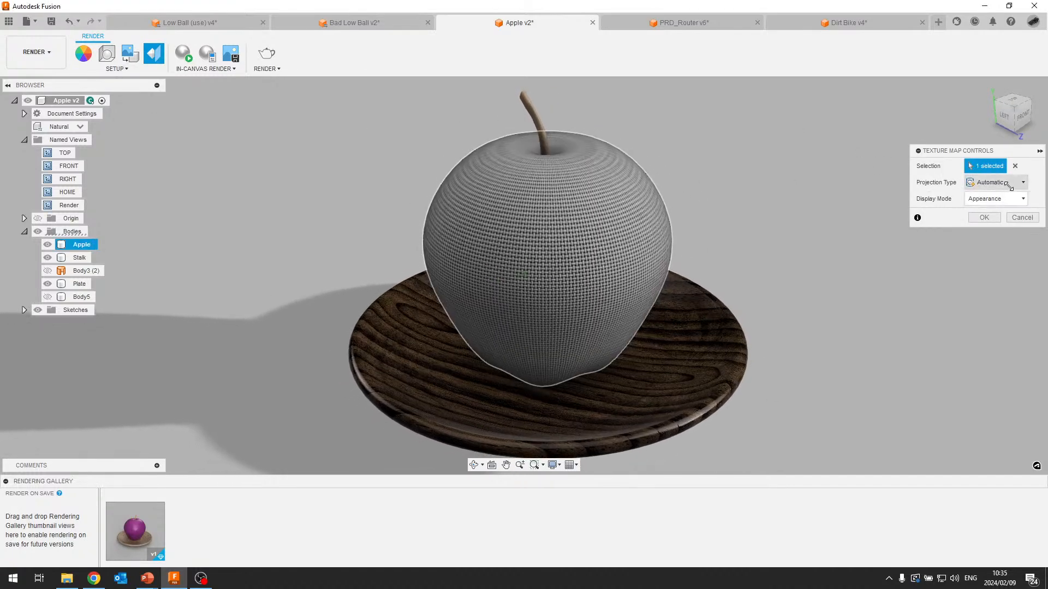
click(1009, 184)
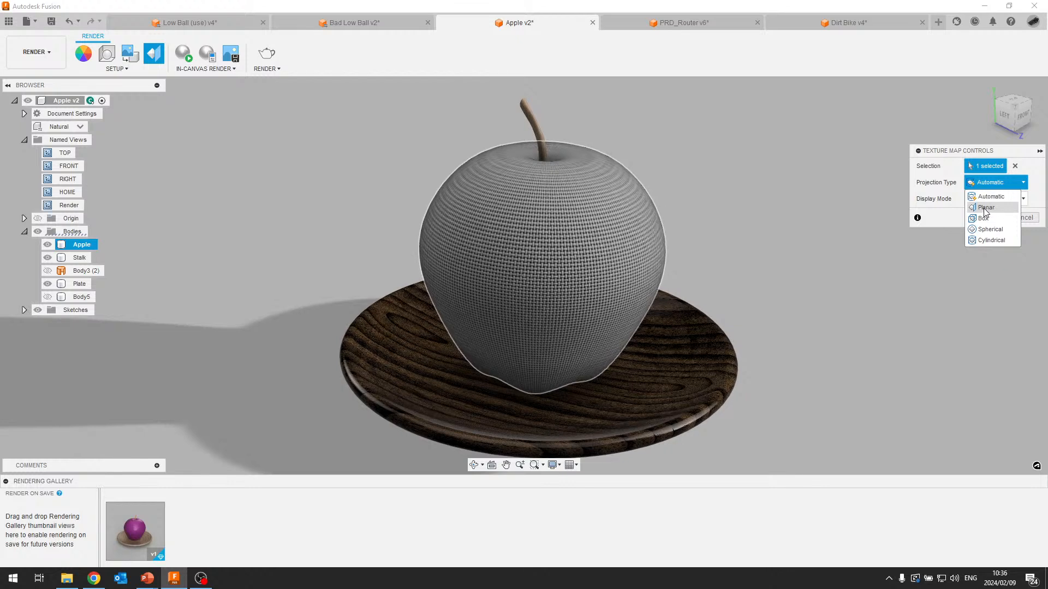
click(987, 207)
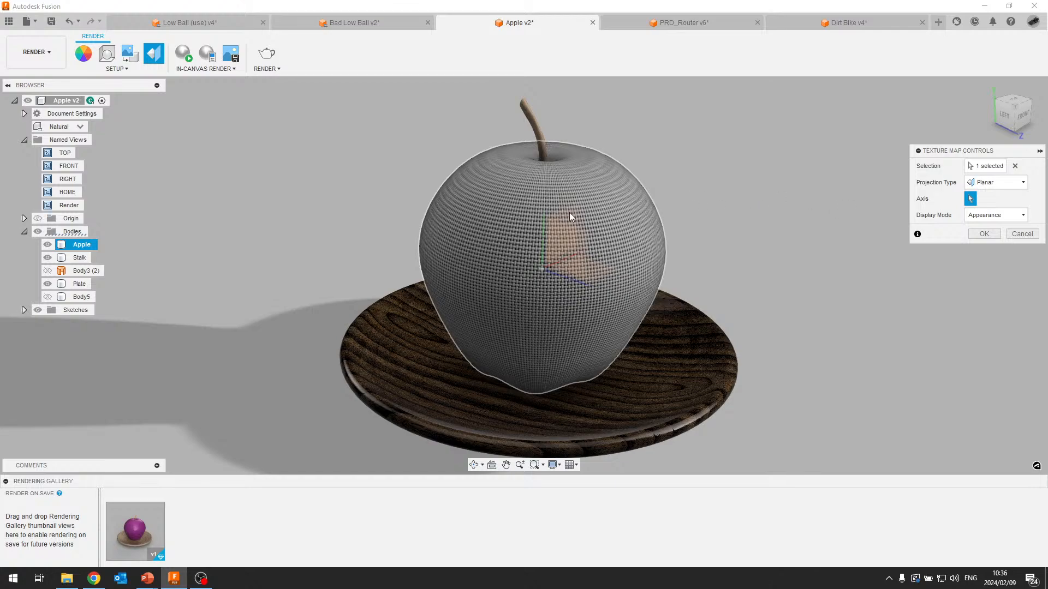
click(544, 241)
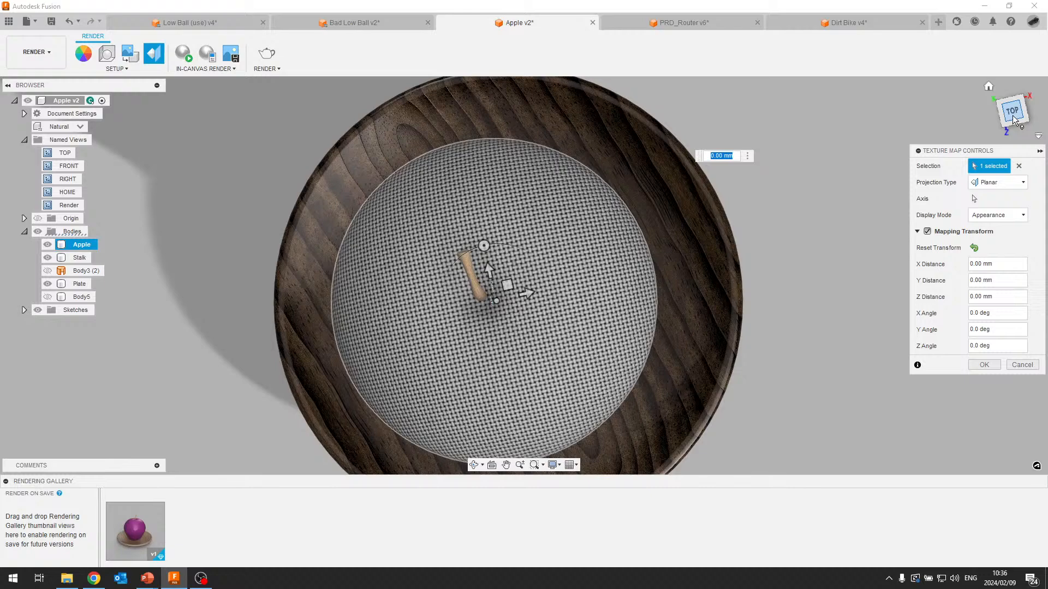
Rotate the apple's planar texture mapping 90 degrees about Y.
click(1013, 115)
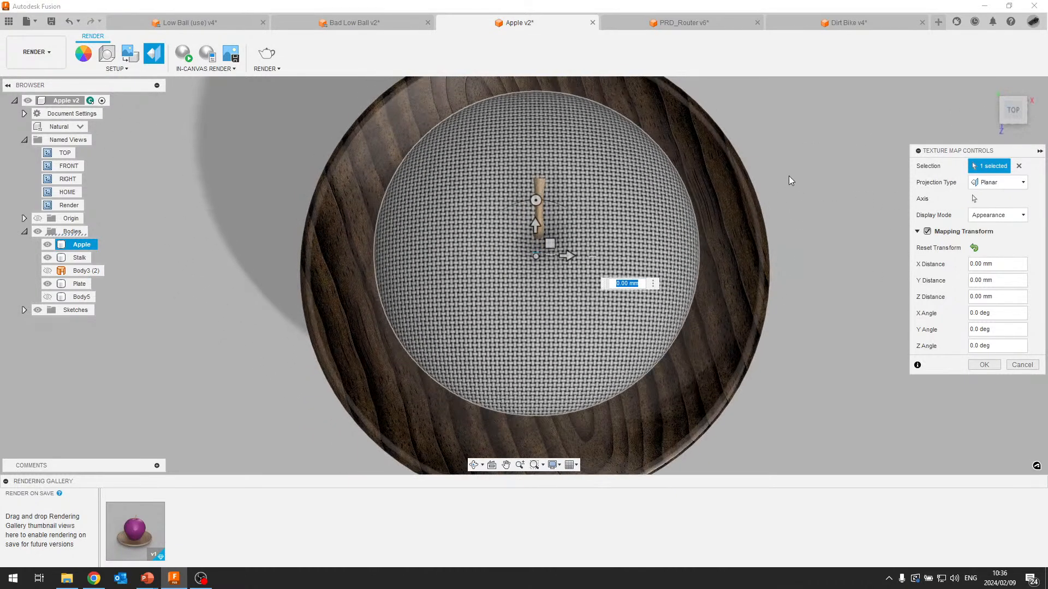
shift+middle_drag(788, 176, 771, 163)
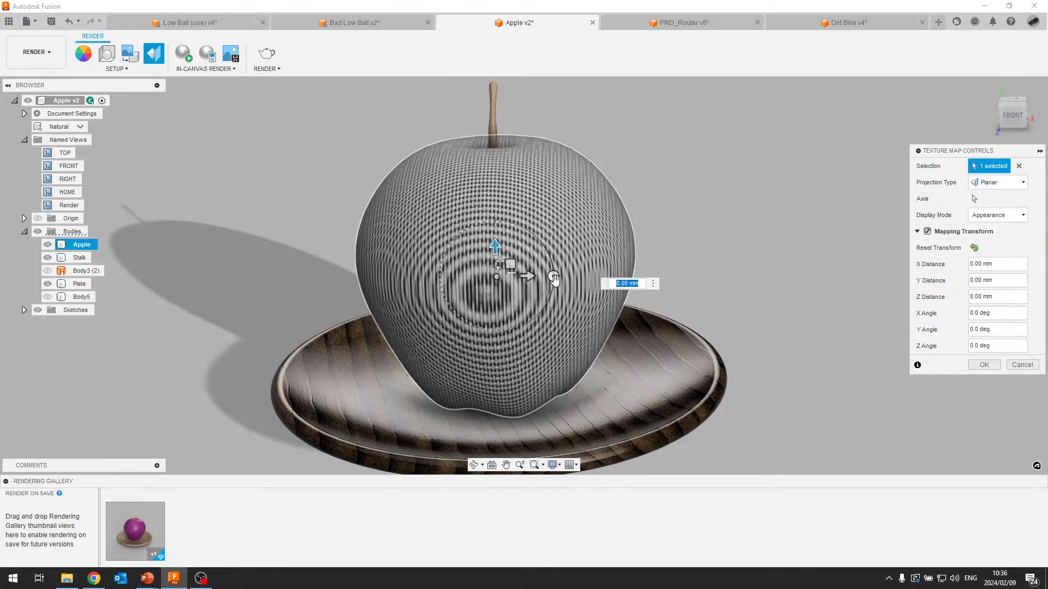
drag(554, 280, 494, 346)
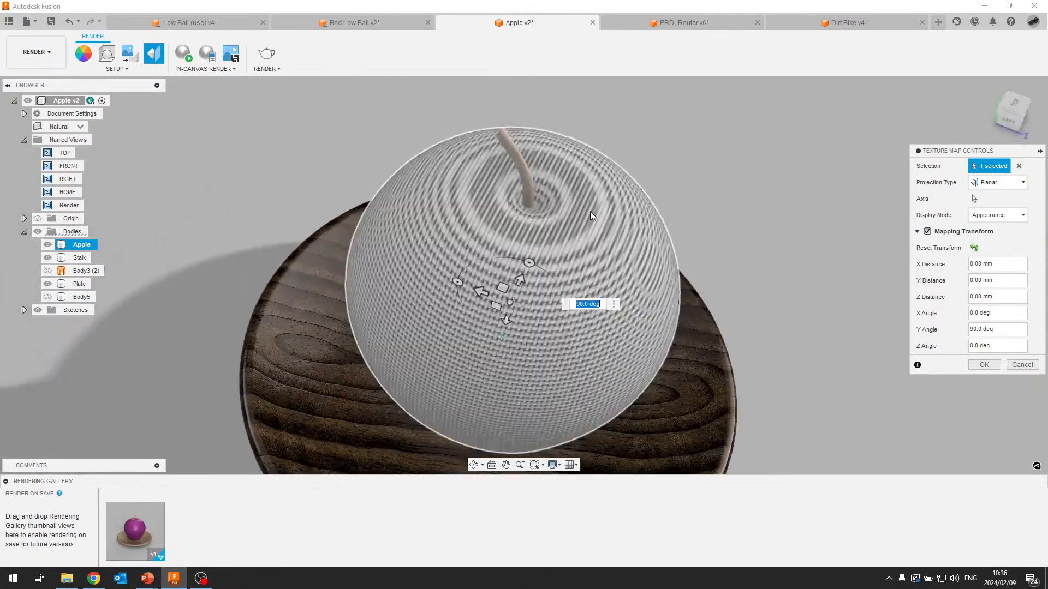
Try Box projection on the apple, change it to Spherical and rotate the spherical mapping -90 degrees about Y.
click(1023, 184)
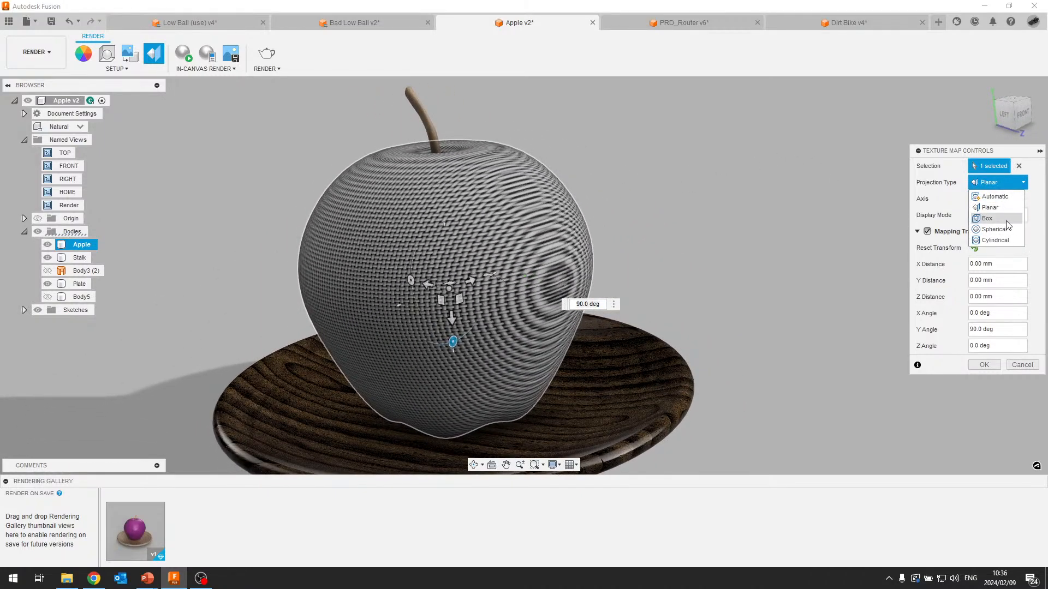
click(1006, 220)
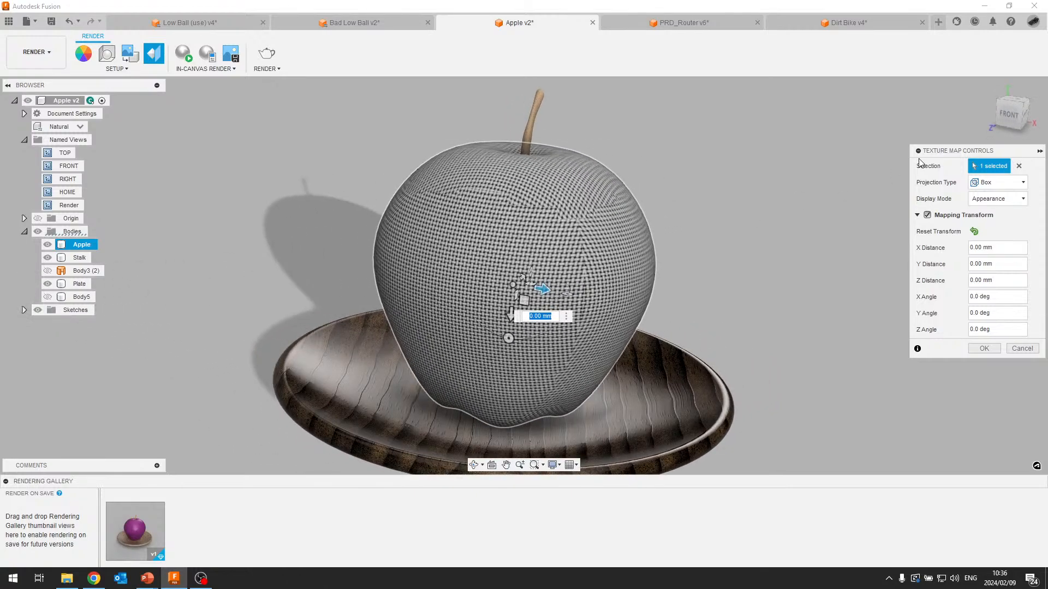
click(1004, 183)
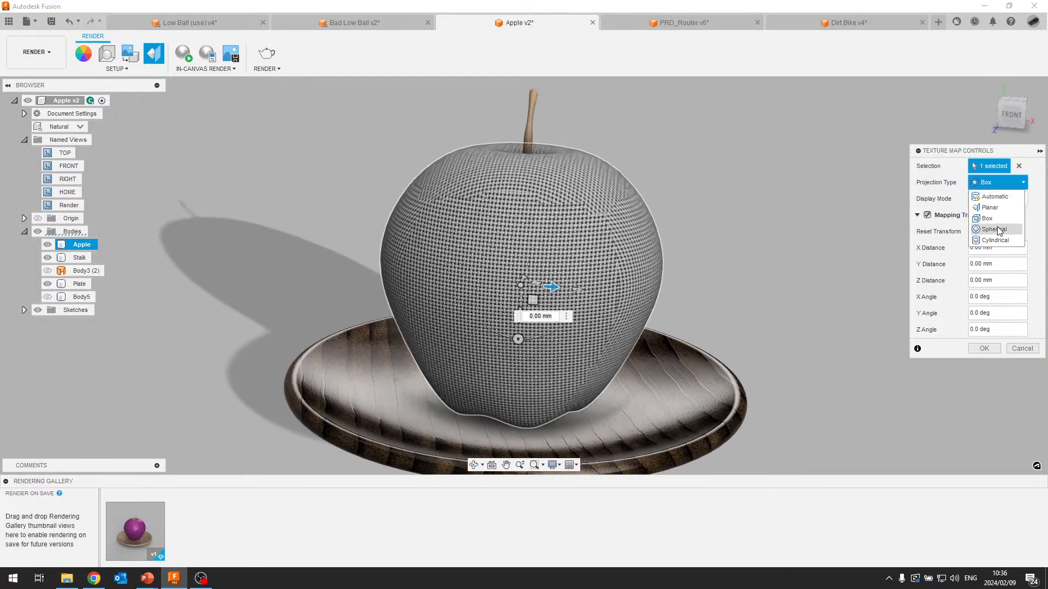
click(994, 229)
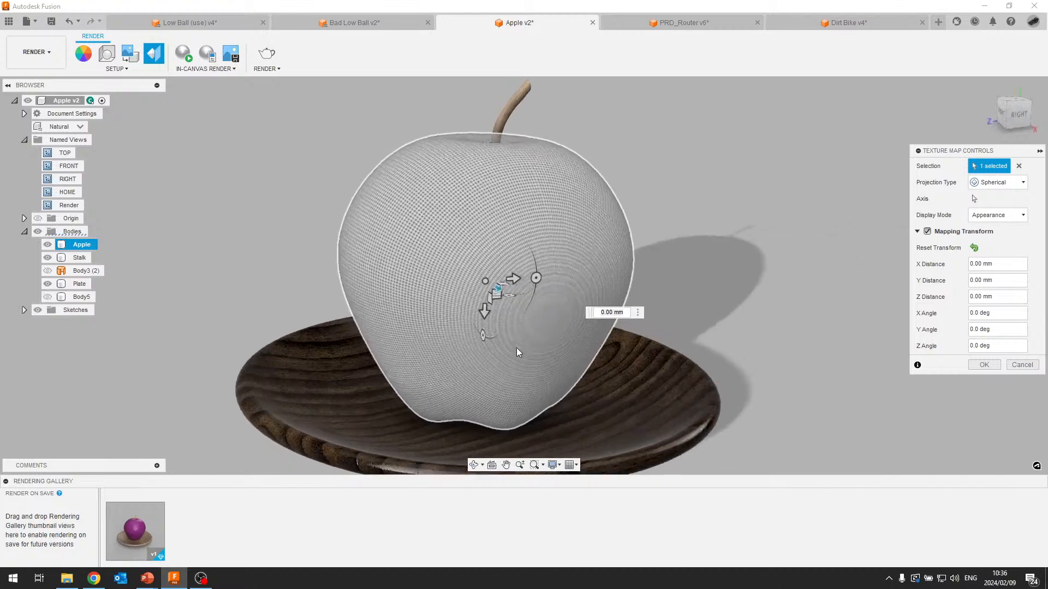
drag(494, 343, 575, 298)
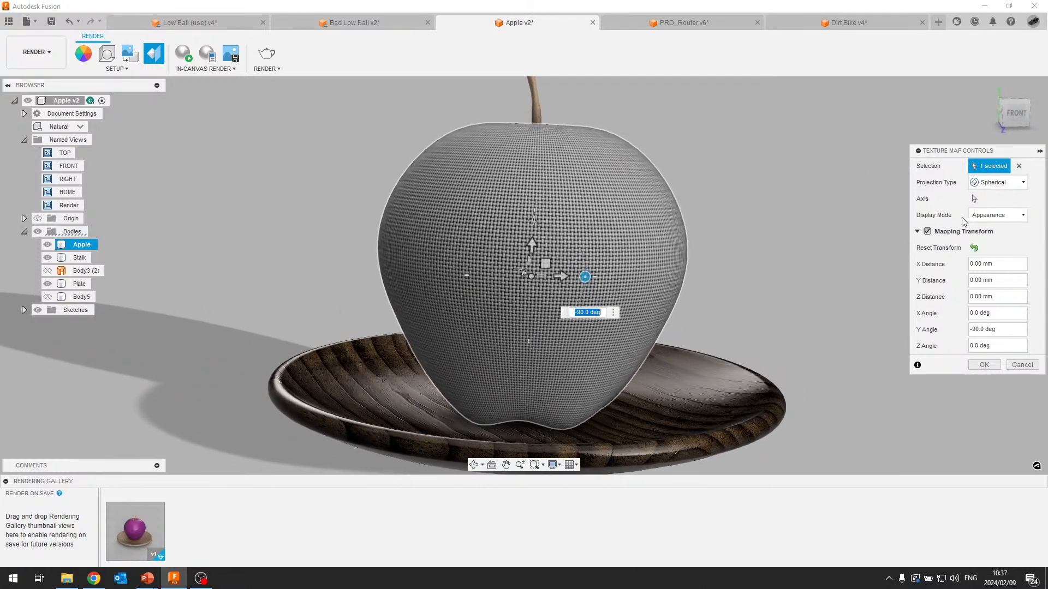
Display the UV Diagnostic Texture on the apple and change its projection to Box.
click(1024, 217)
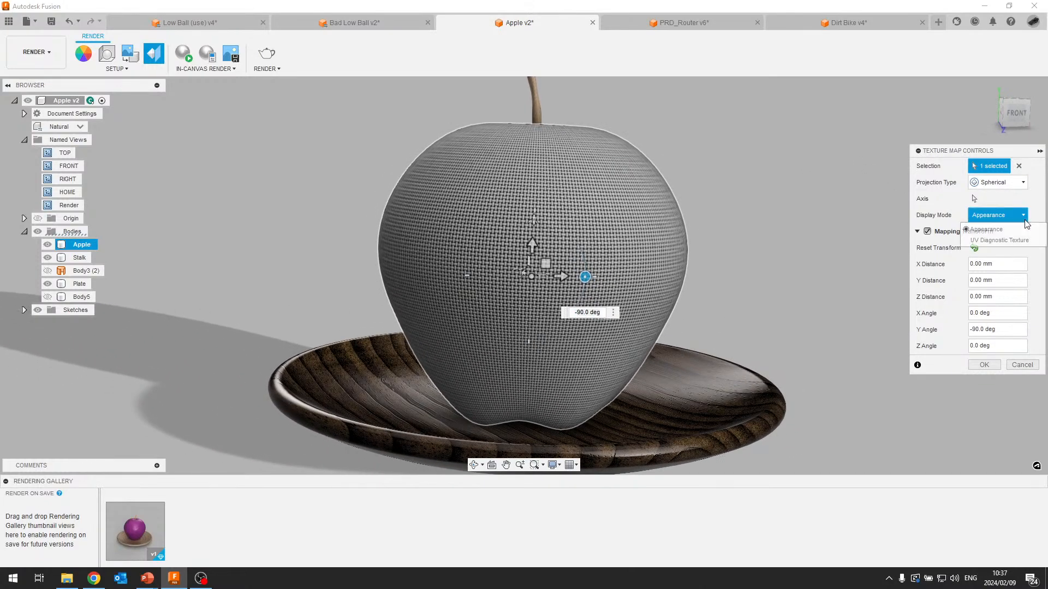
click(1005, 242)
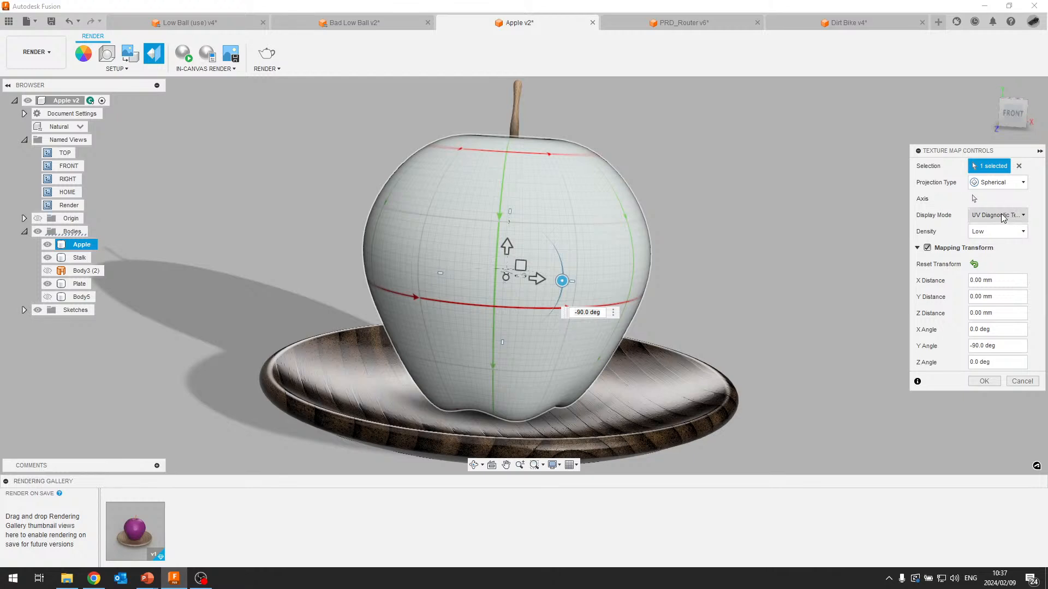
click(1023, 183)
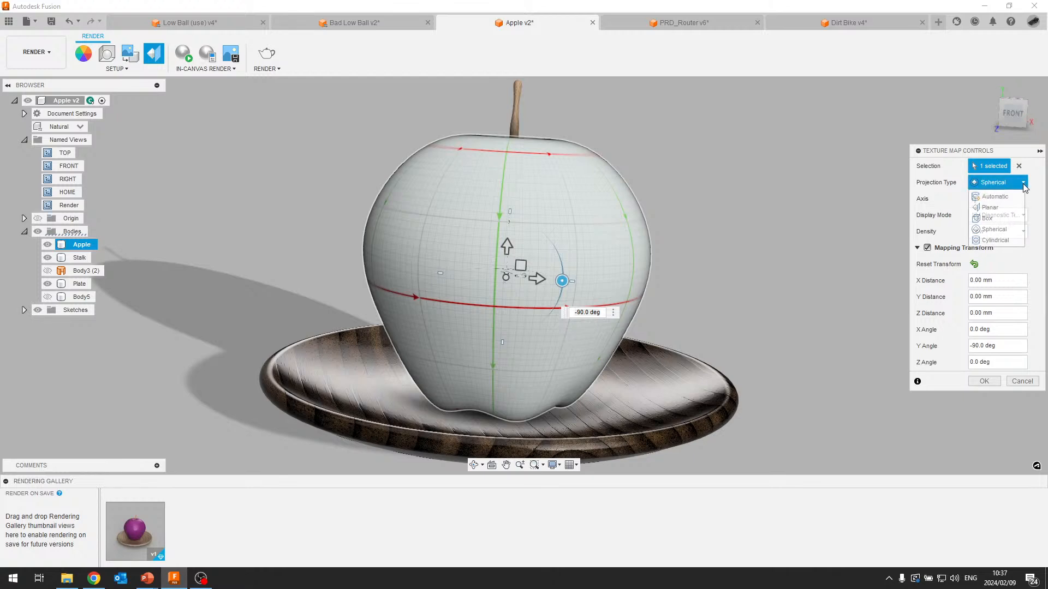
click(1007, 218)
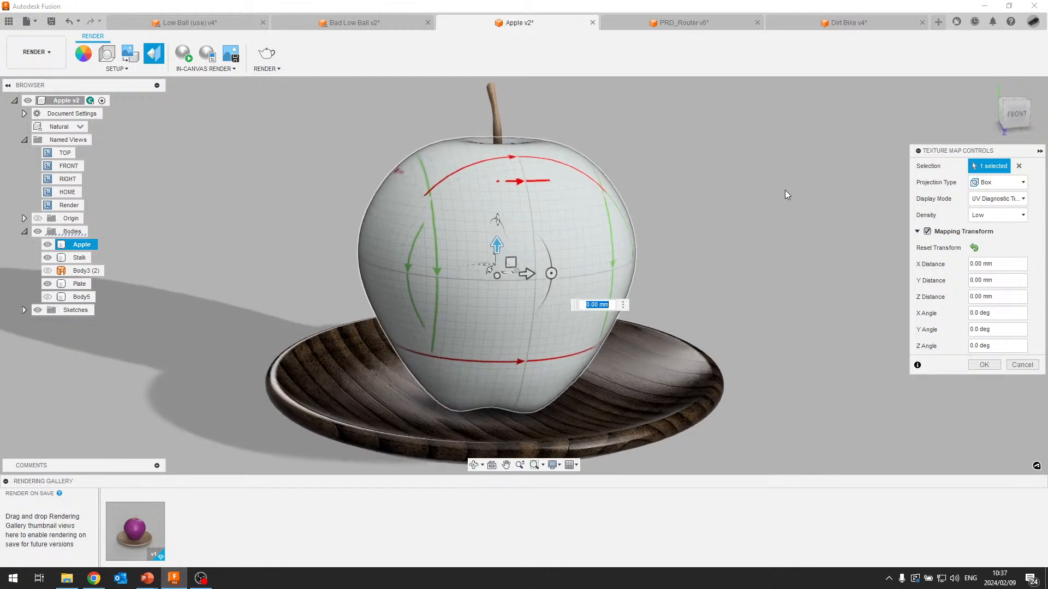
Set the apple to Automatic projection with the Appearance display mode, and cancel the texture mapping edit.
click(1010, 184)
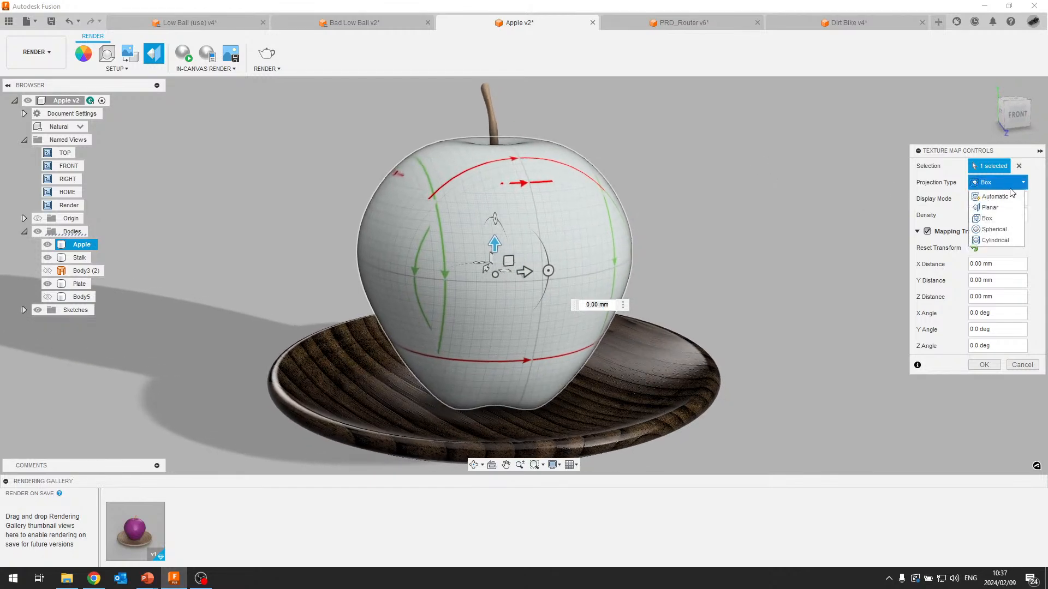
click(988, 198)
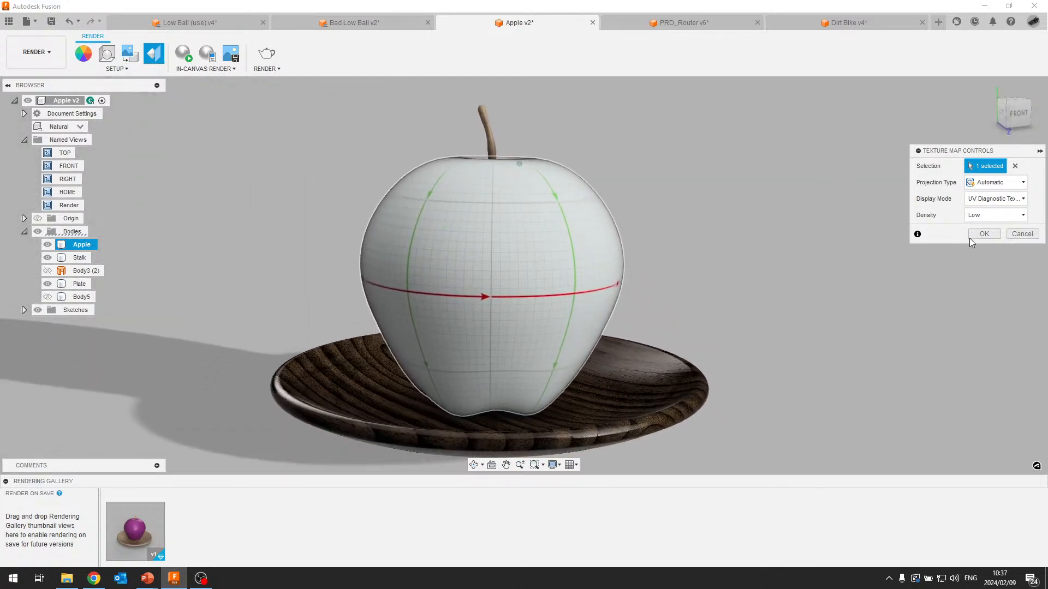
click(996, 198)
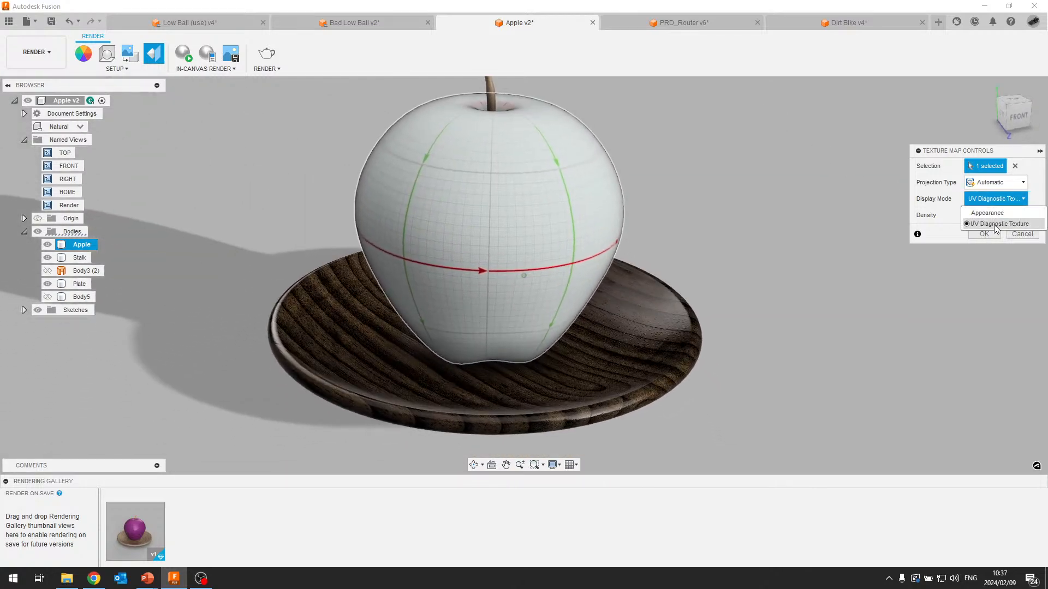
click(983, 211)
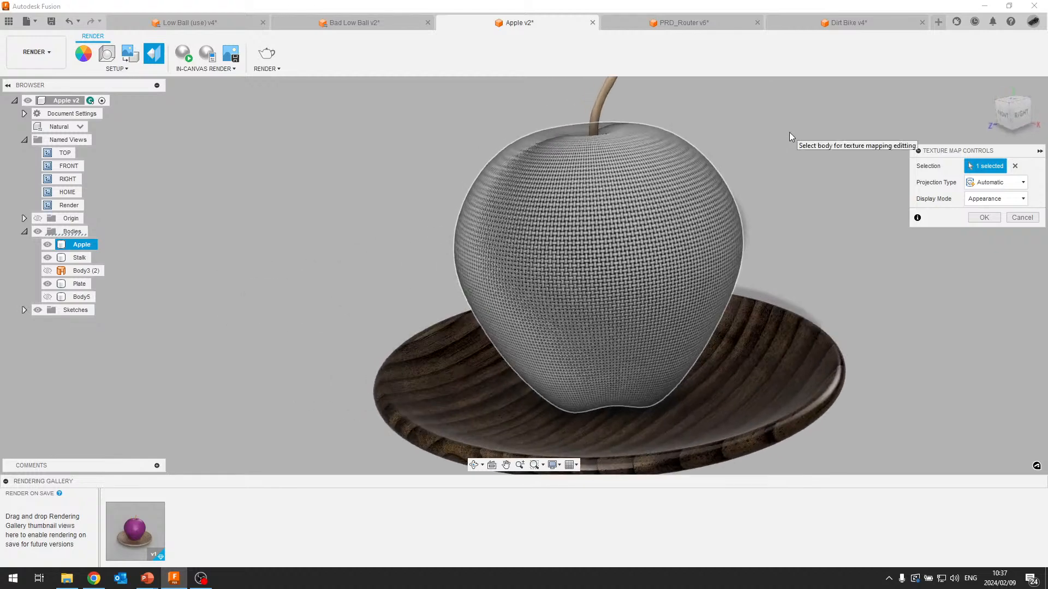
click(1022, 218)
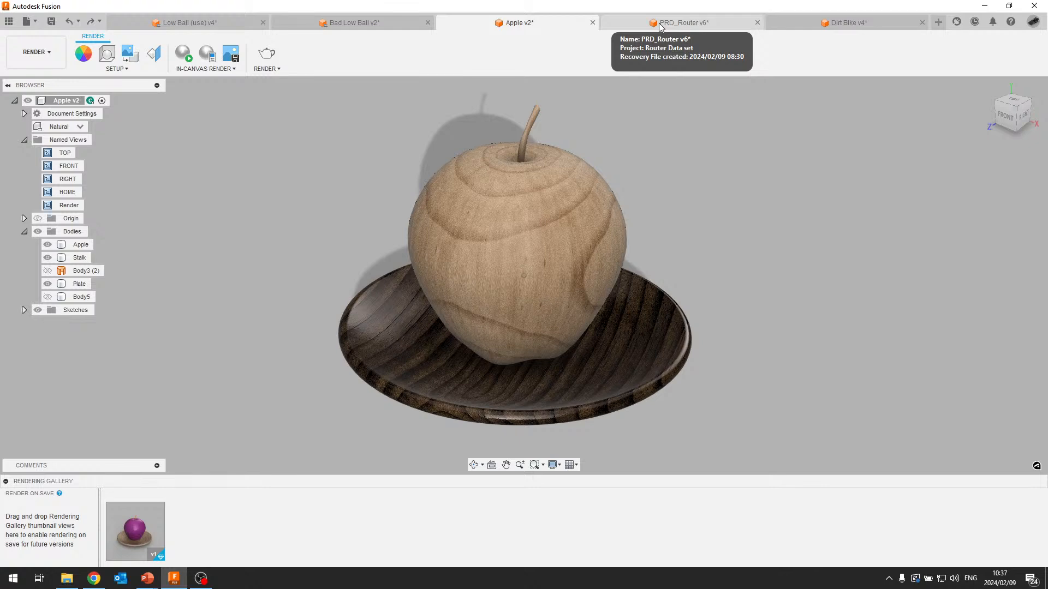
Open the appearance library, collapse the Plastic category and browse the Sitework appearances.
key(a)
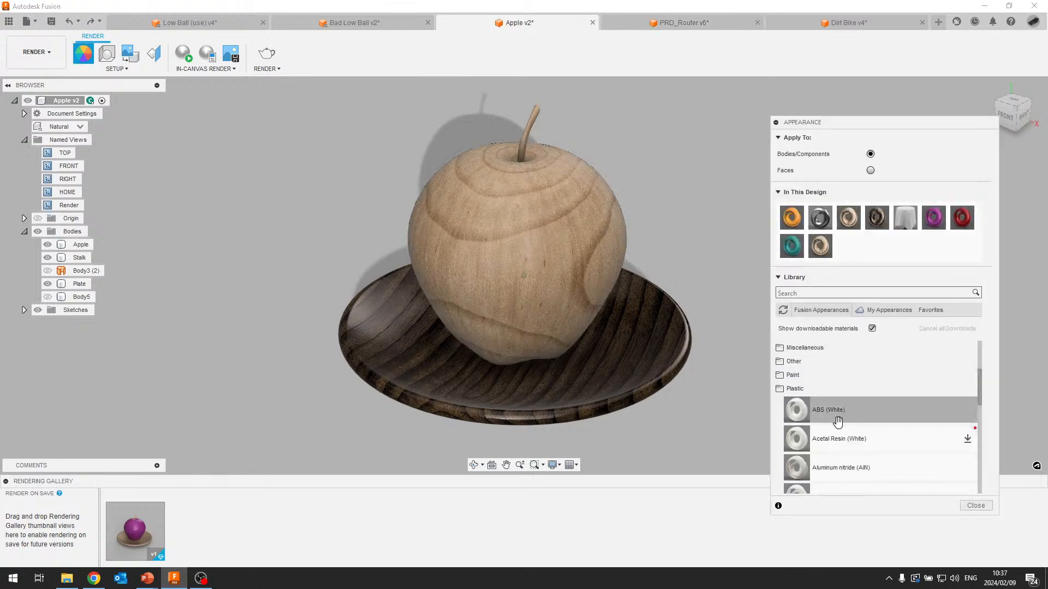
scroll(818, 409, up, 3)
click(794, 429)
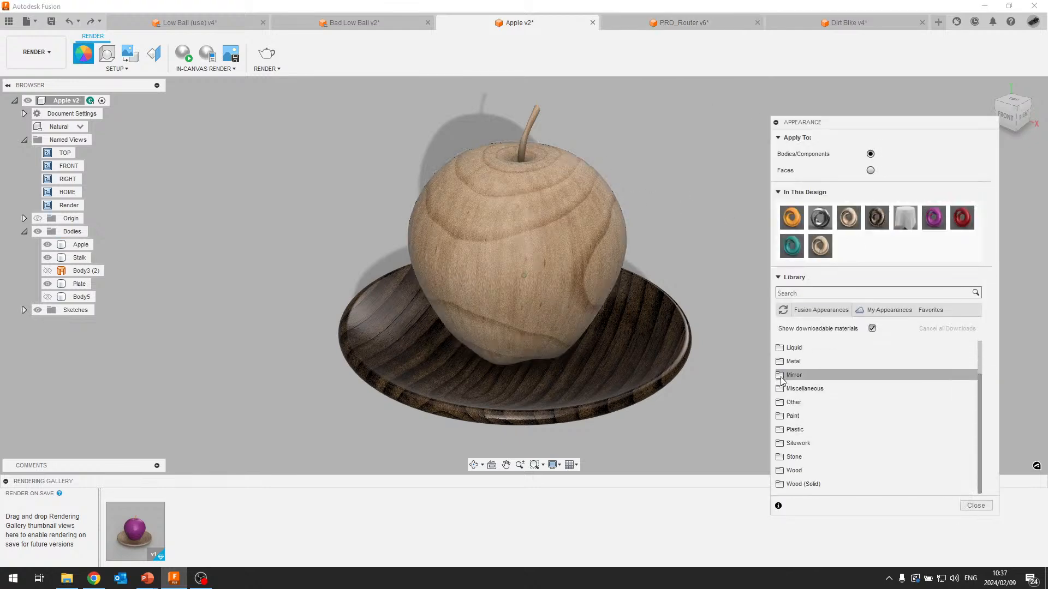
click(780, 443)
scroll(778, 426, down, 1)
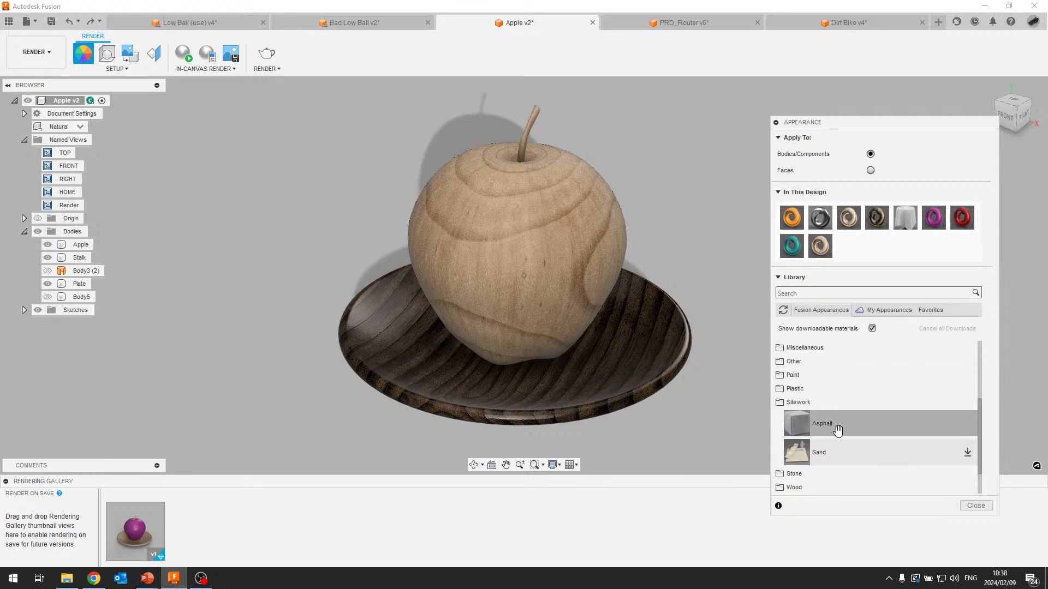
click(782, 404)
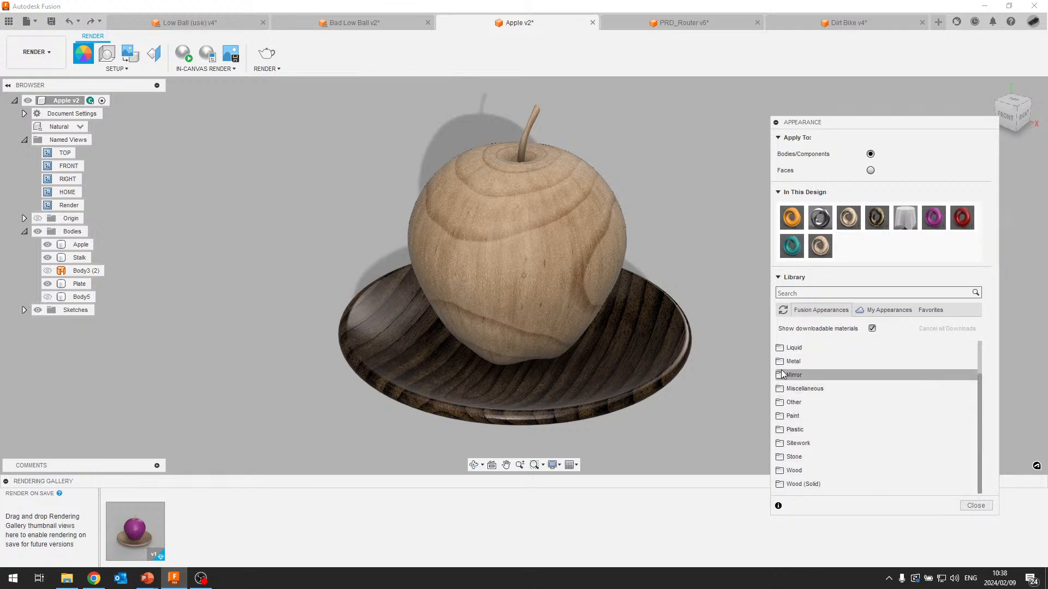
scroll(783, 392, up, 3)
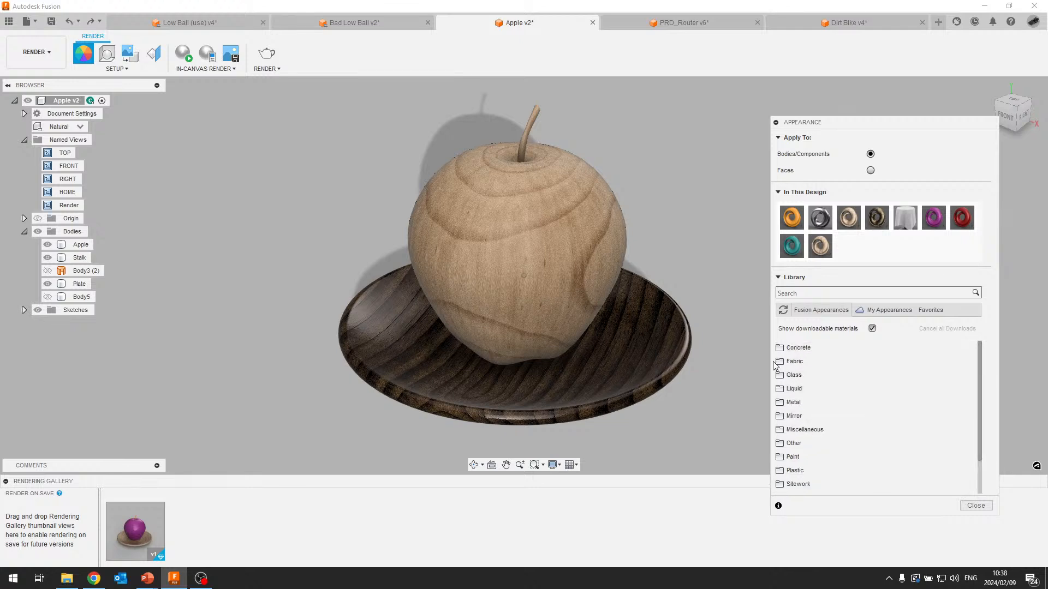
Apply the Aluminum Diamond Plate - 3 Bar appearance from the Metal library's Aluminum category to the apple.
scroll(780, 408, down, 6)
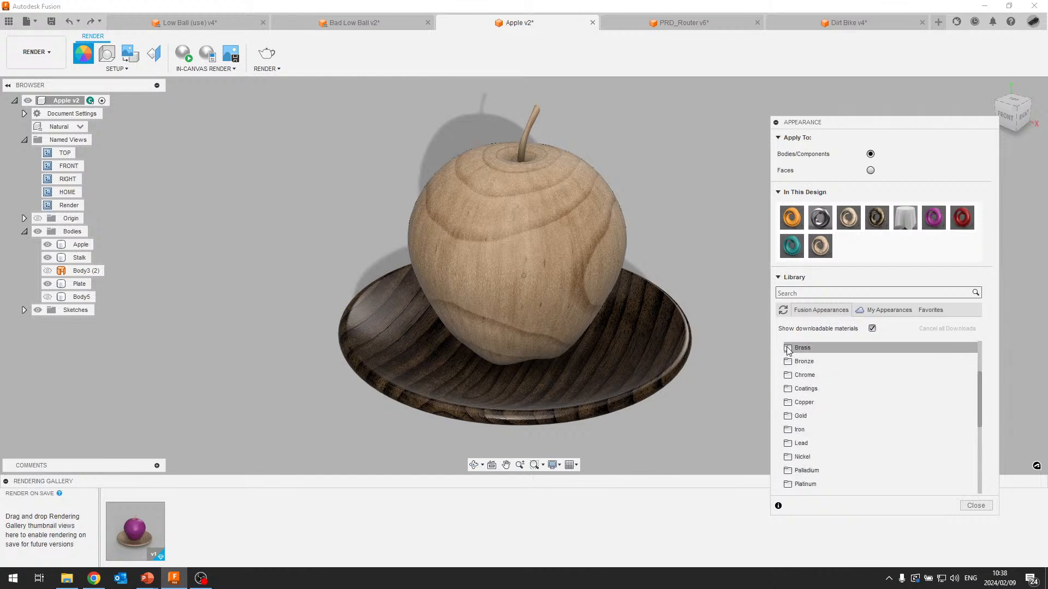
scroll(794, 404, up, 3)
click(789, 376)
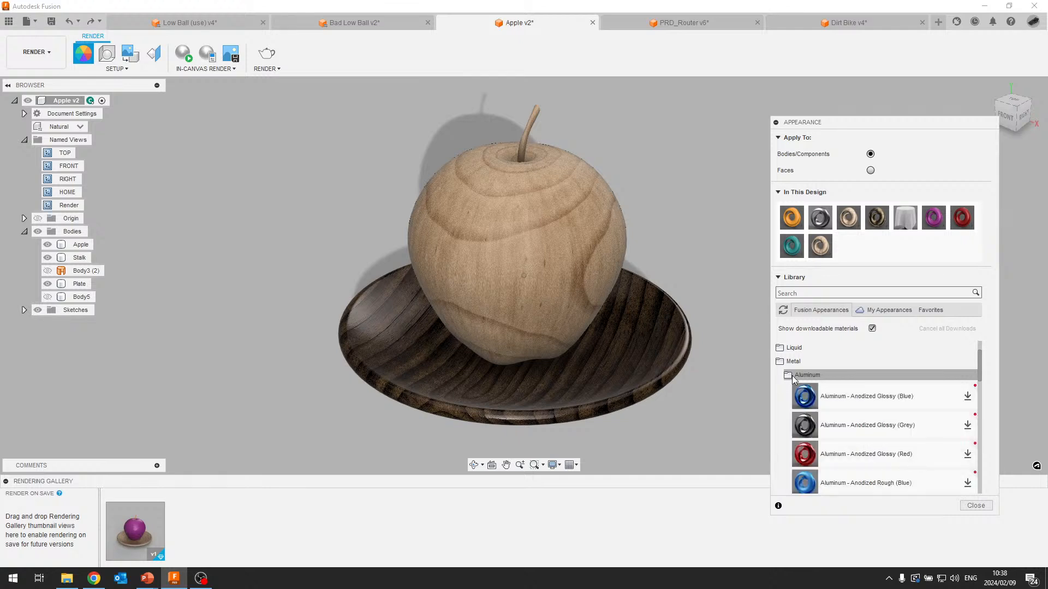
scroll(879, 392, down, 5)
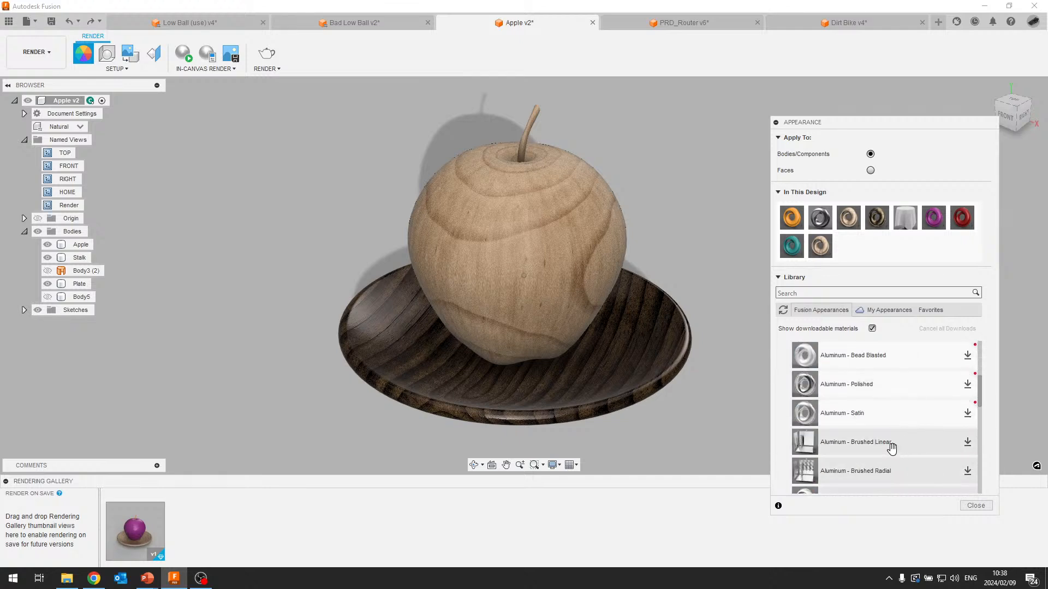
scroll(887, 441, down, 3)
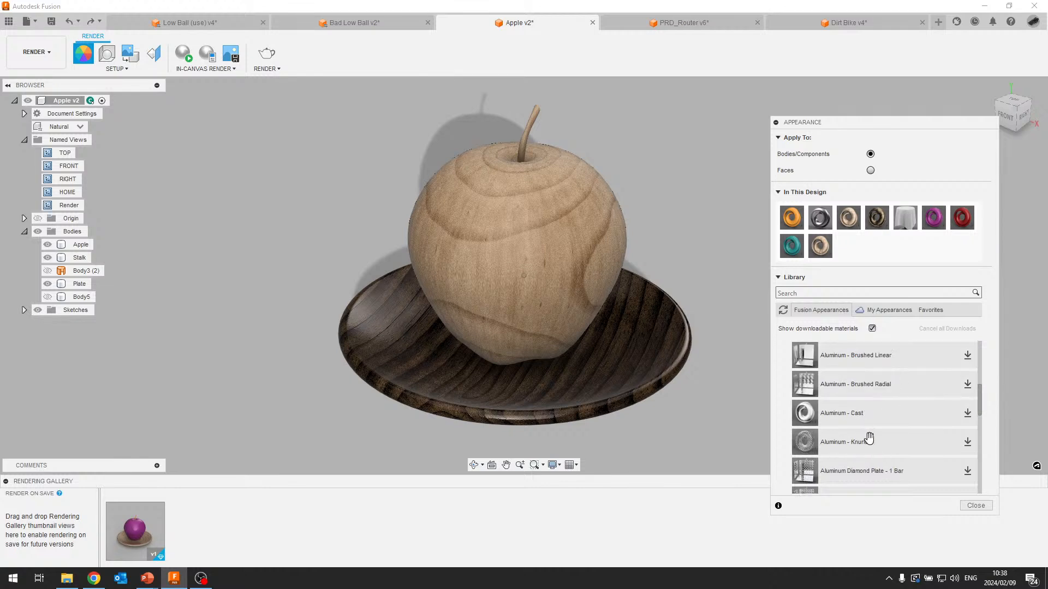
scroll(869, 438, down, 3)
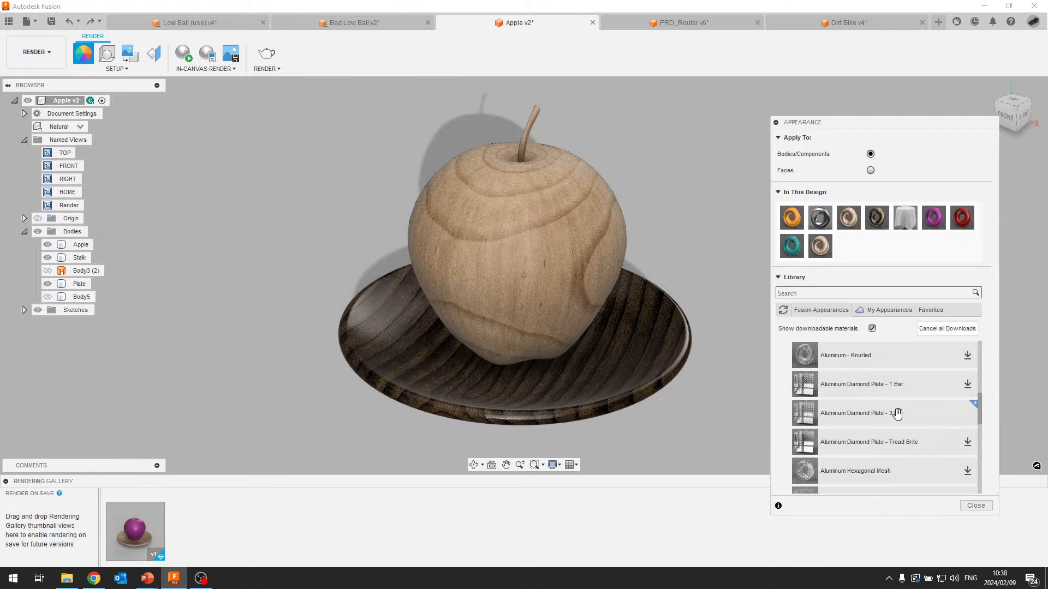
drag(857, 418, 583, 260)
shift+middle_drag(557, 136, 633, 118)
scroll(571, 136, up, 3)
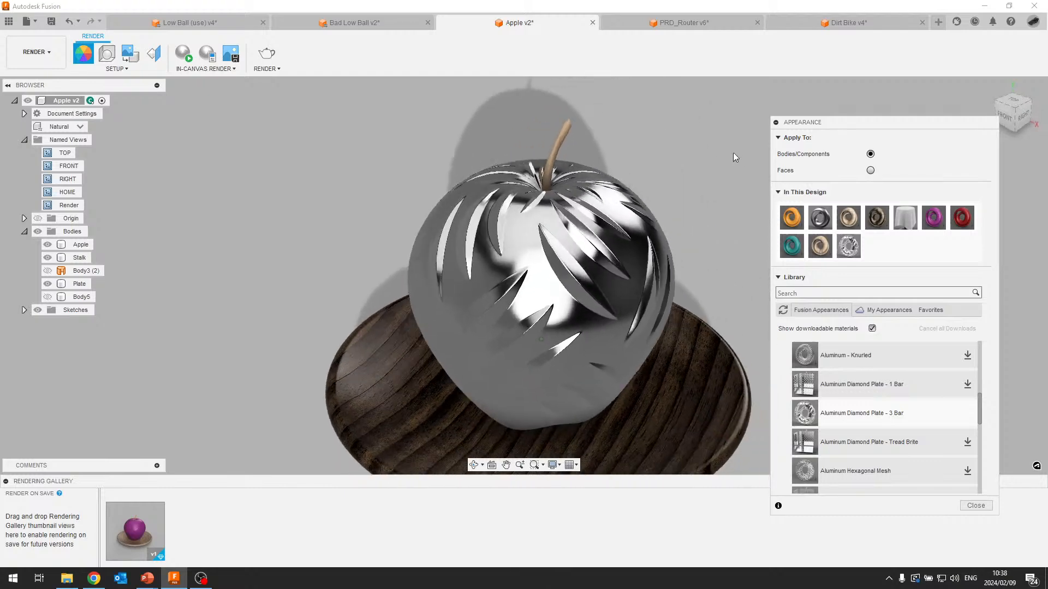
click(975, 505)
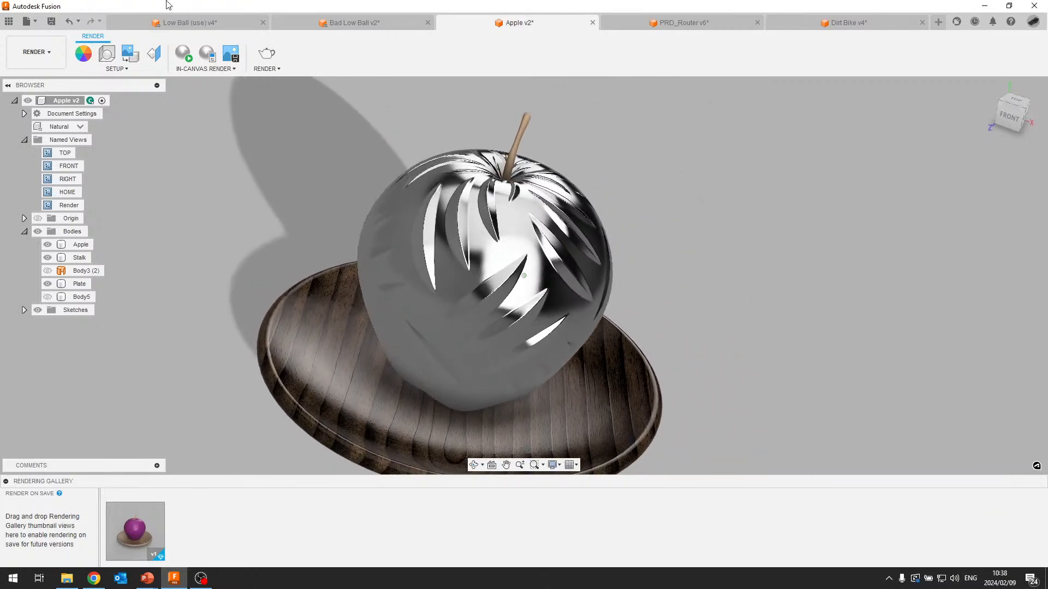
Try Planar and Automatic texture projection on the apple, and set its texture mapping to Spherical.
click(154, 53)
click(81, 244)
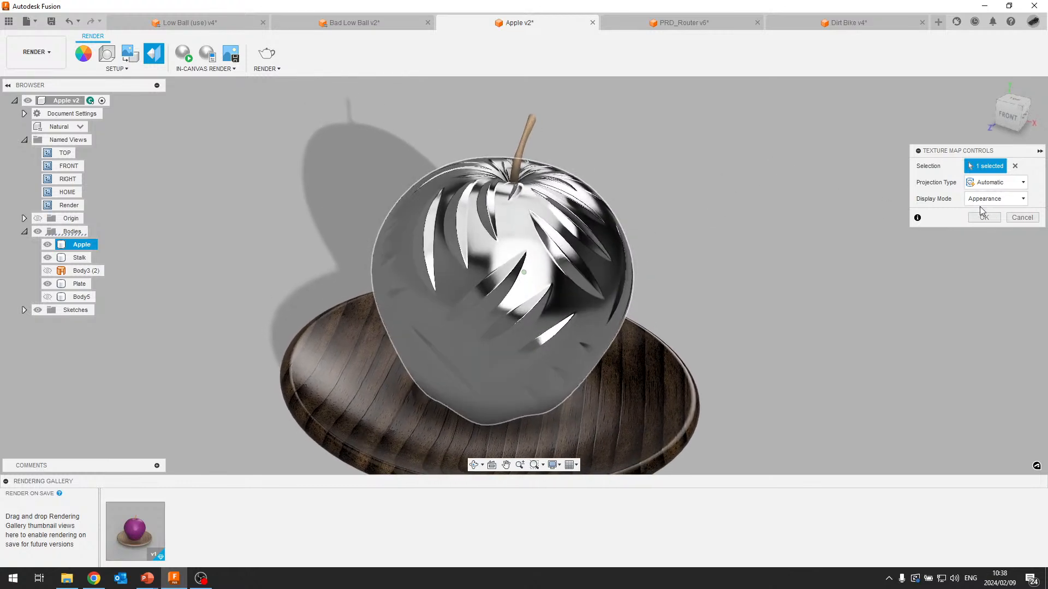
click(994, 203)
click(1012, 184)
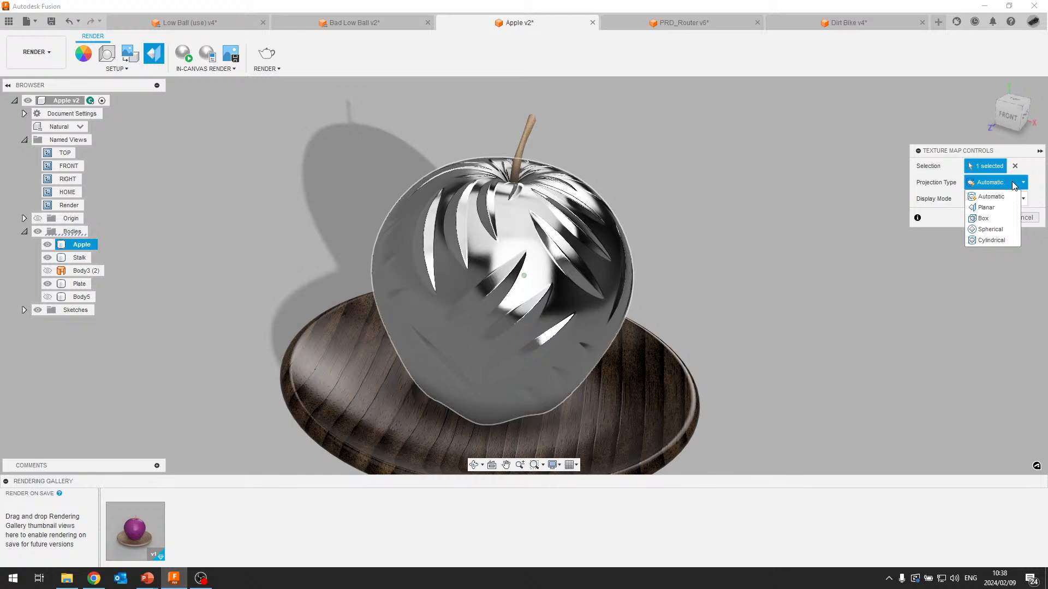
click(996, 209)
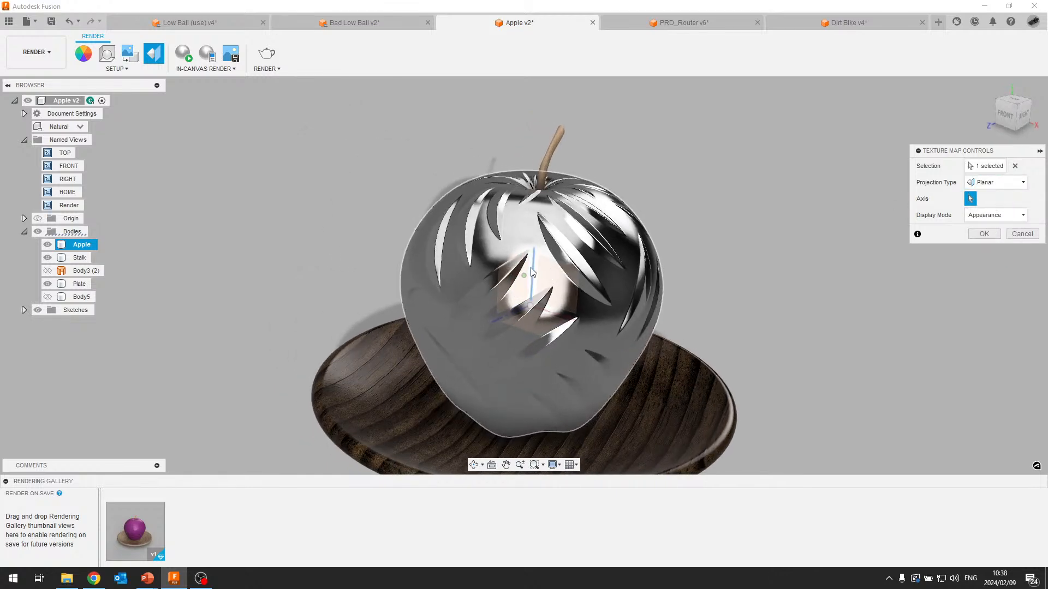
click(532, 269)
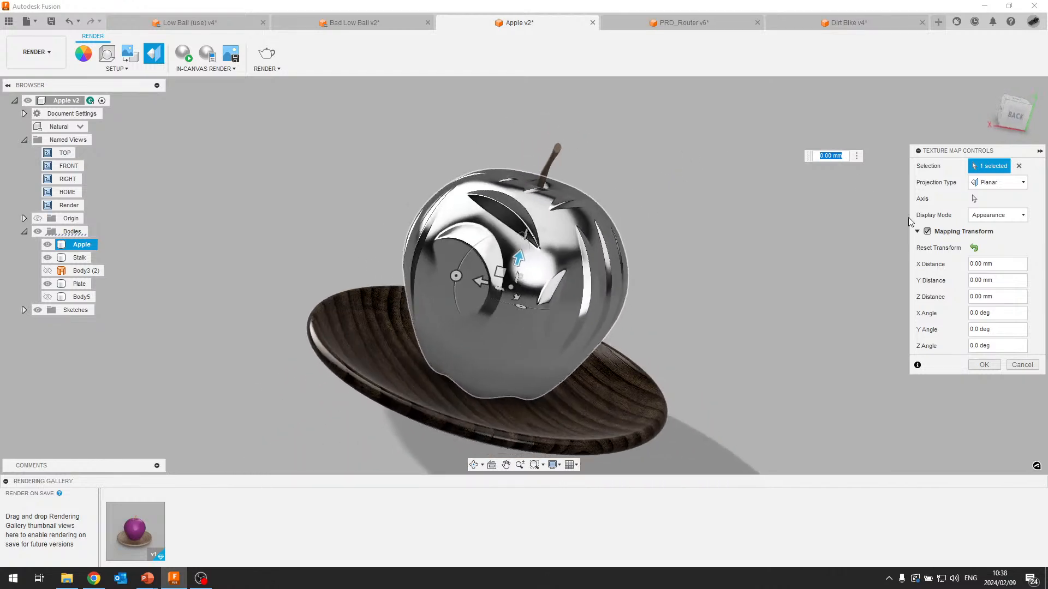
click(999, 183)
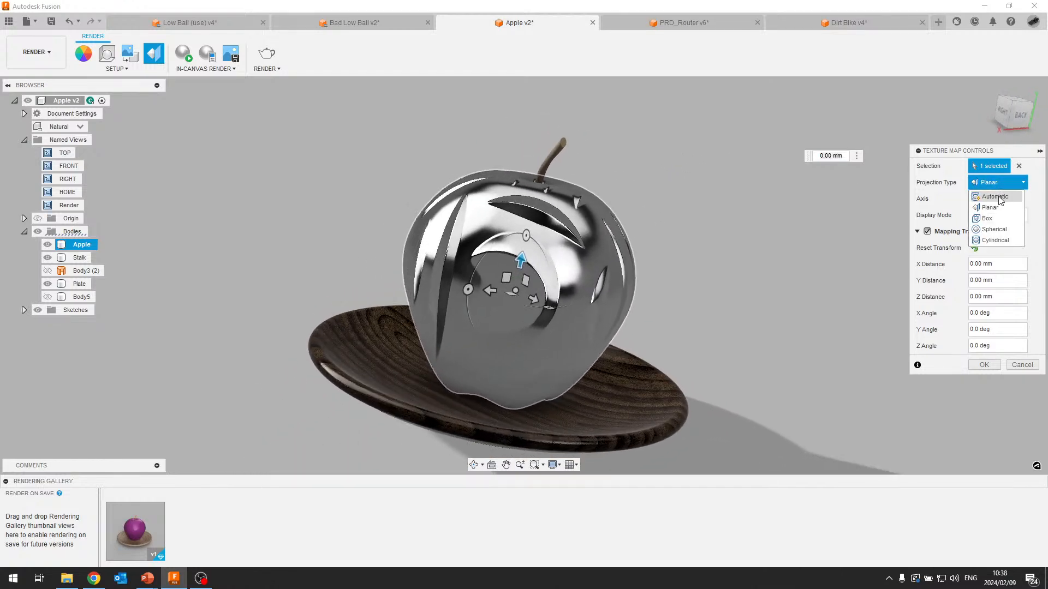
click(995, 197)
click(999, 183)
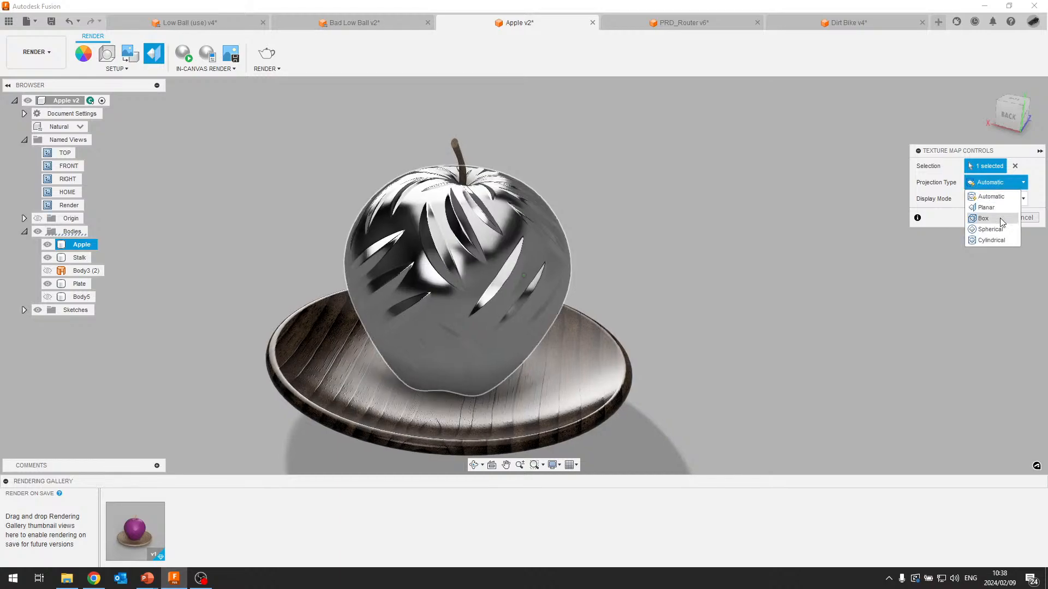
click(999, 230)
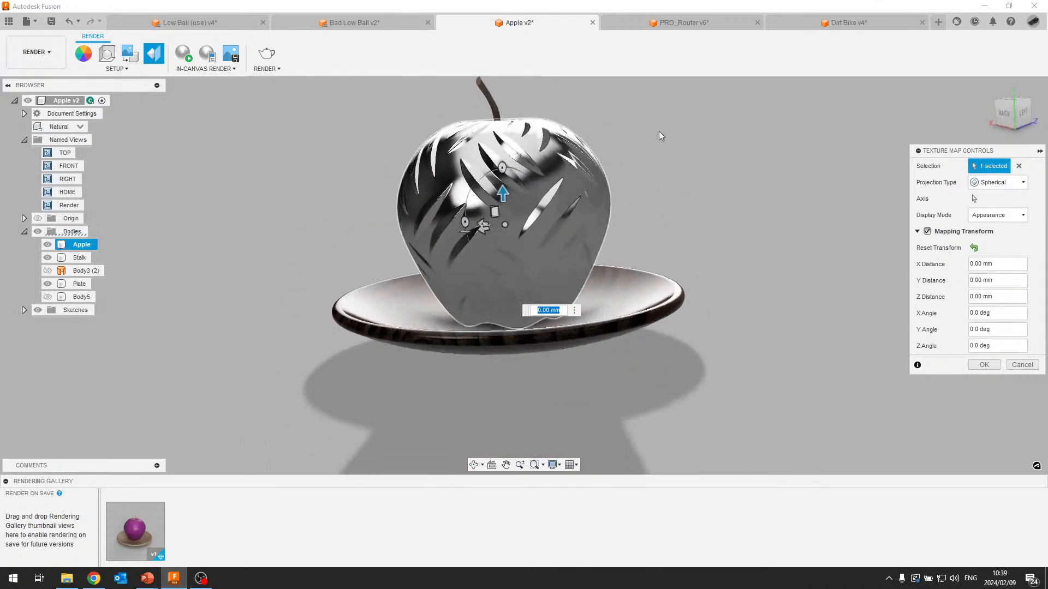
click(984, 365)
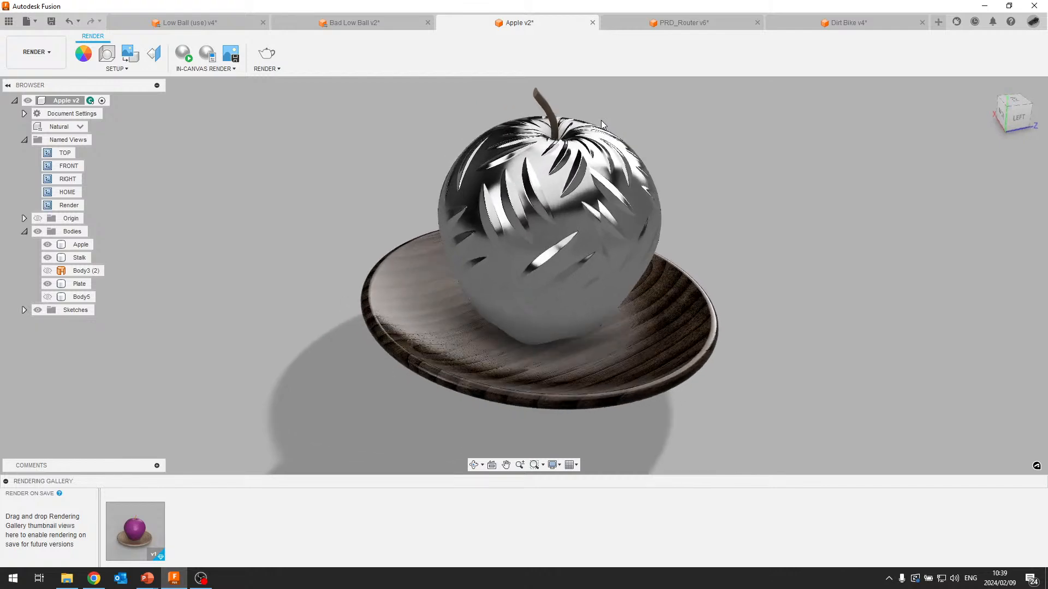
Switch the apple design's configuration to Red-Yellow and back to Natural.
click(65, 127)
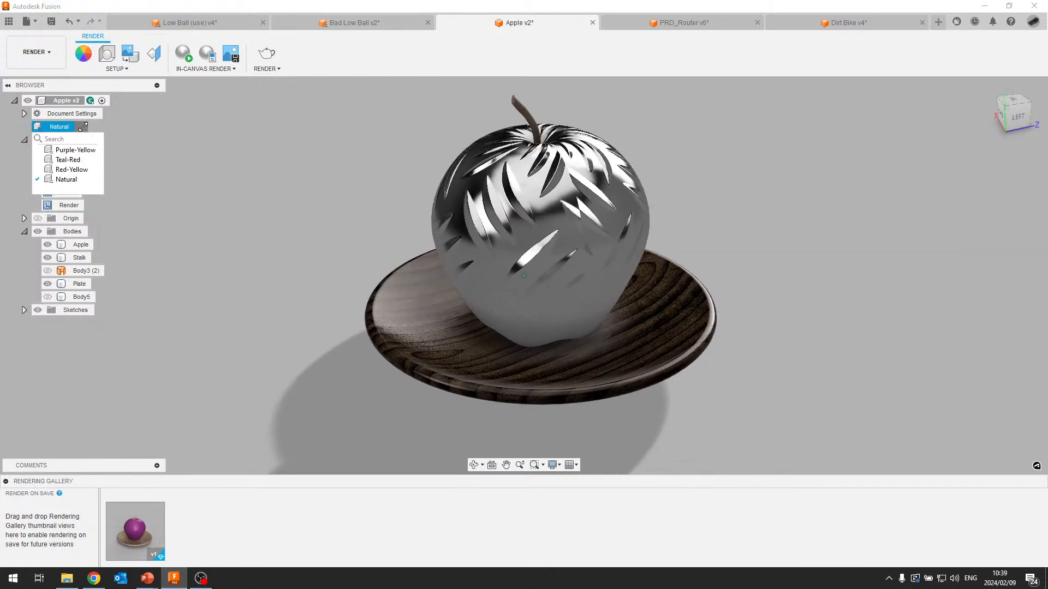
click(66, 178)
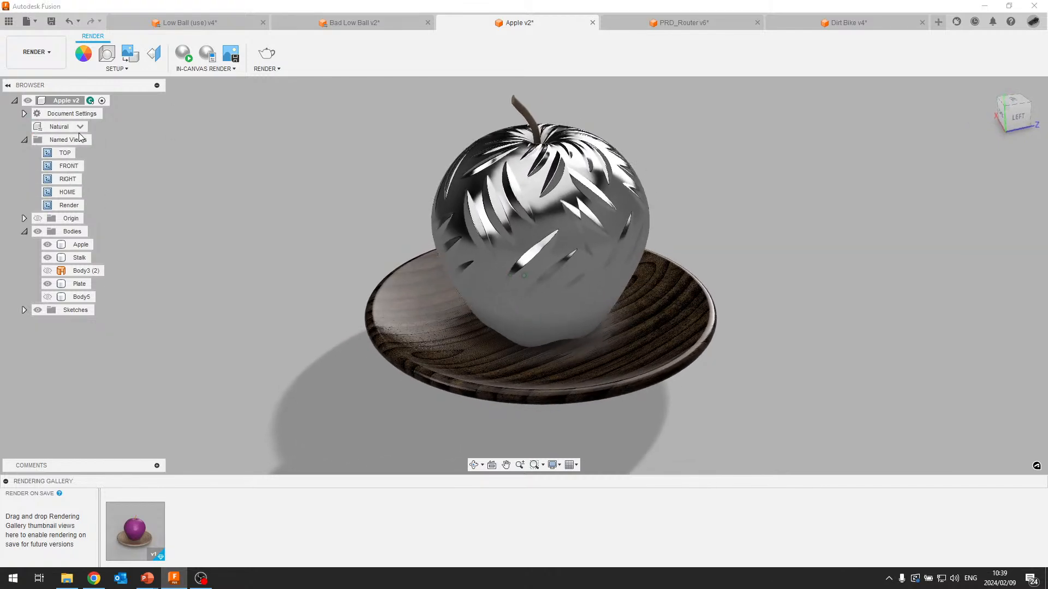
click(80, 129)
click(72, 169)
click(66, 127)
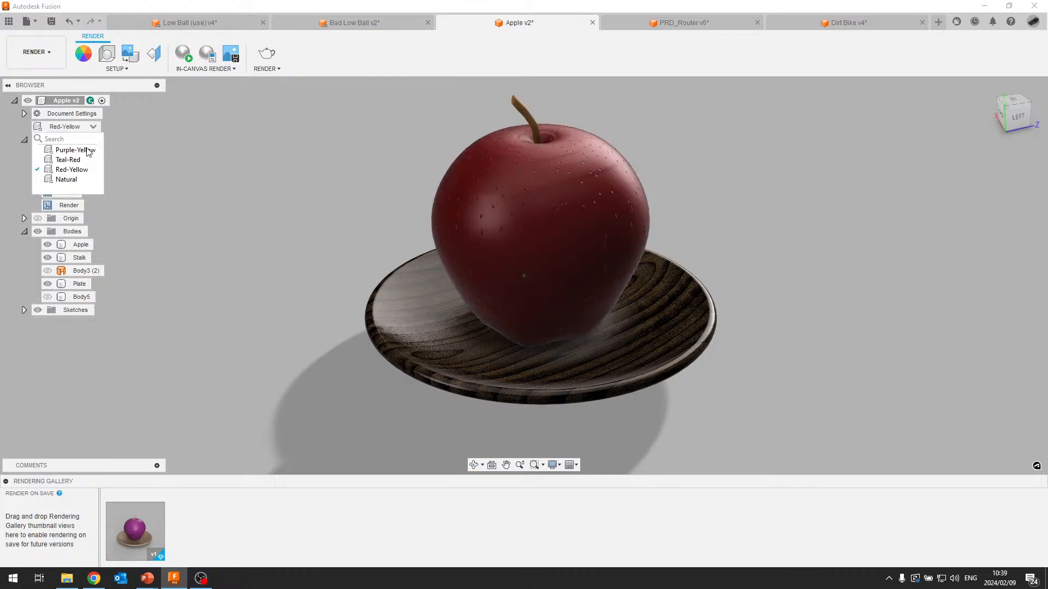
click(77, 180)
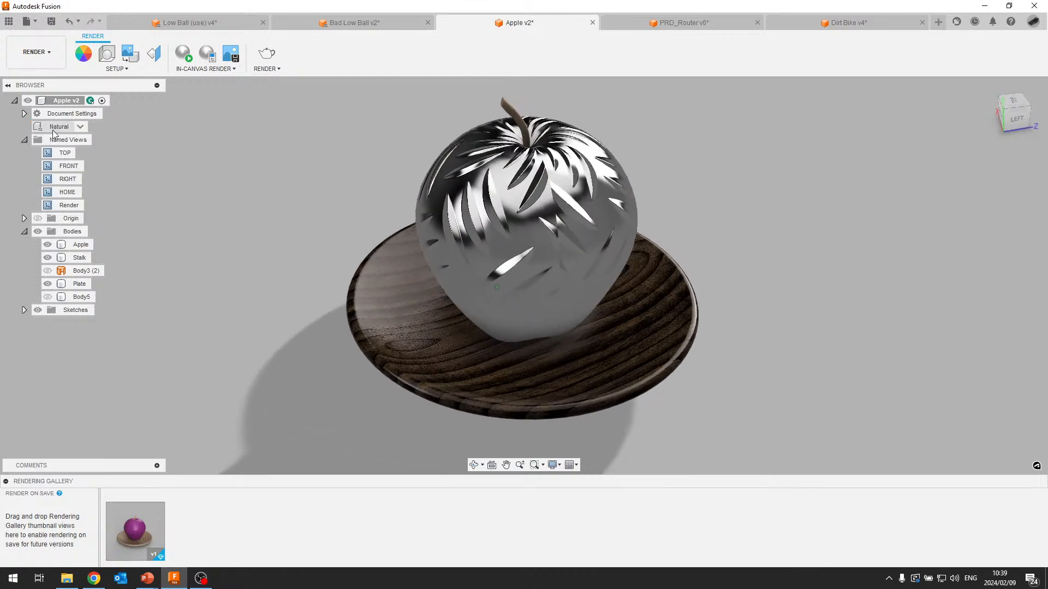
Replace the apple's metal appearance with the light wood appearance already used in this design.
key(a)
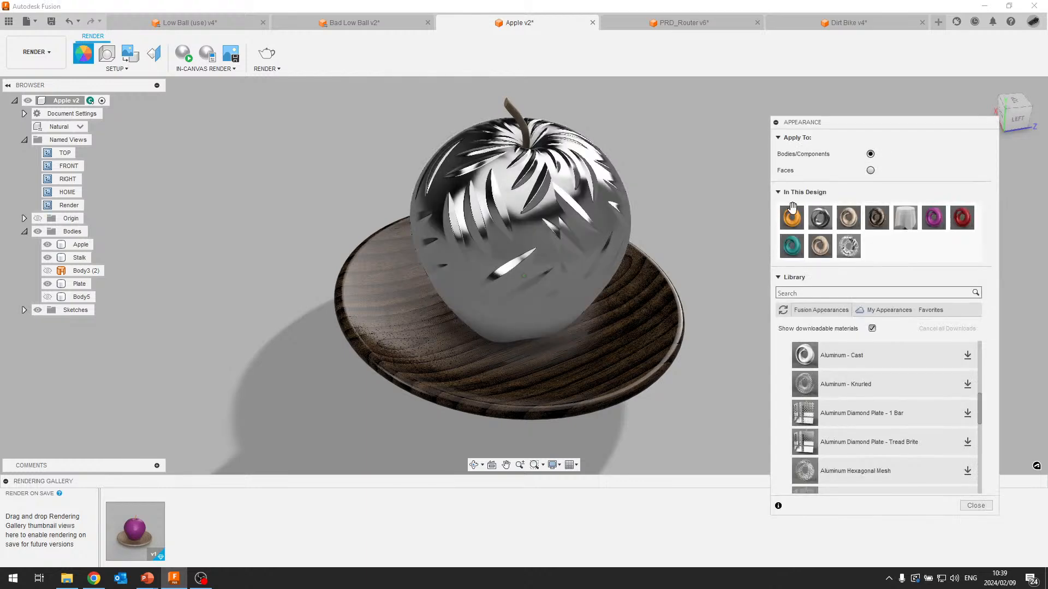
drag(819, 250, 628, 231)
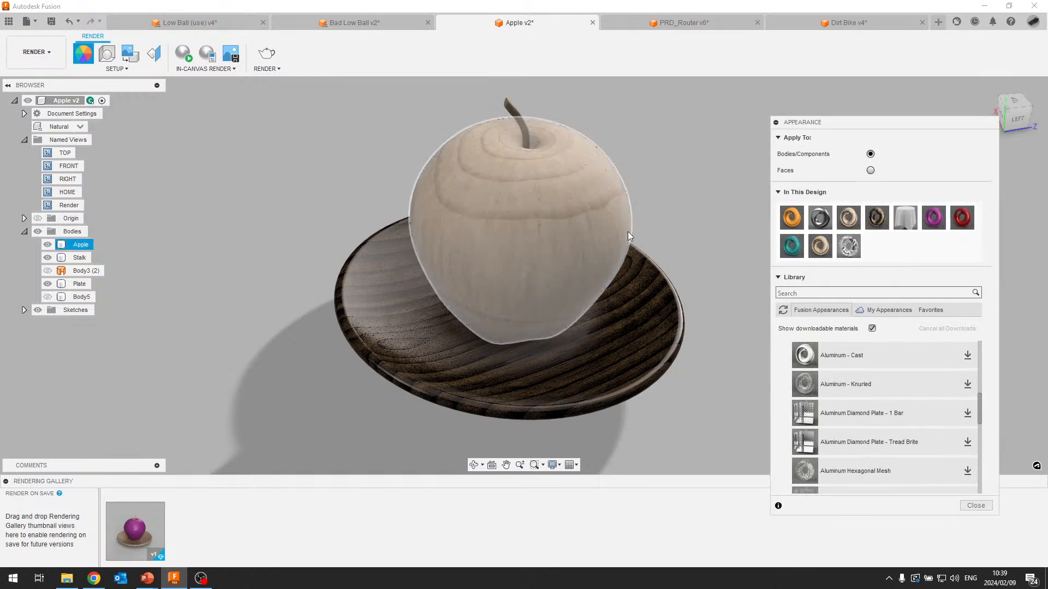
click(976, 505)
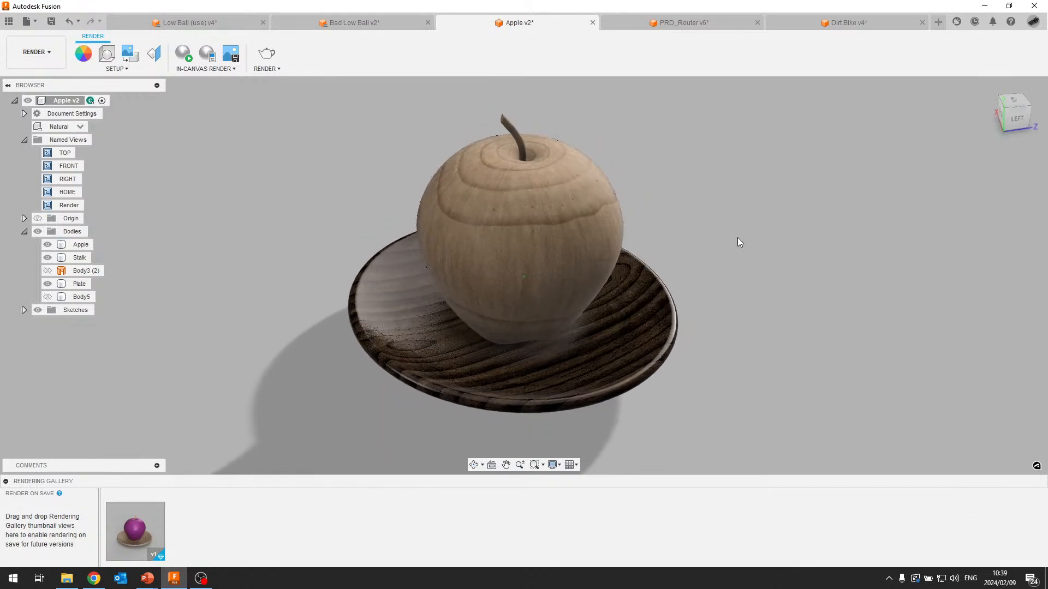
click(588, 236)
click(752, 165)
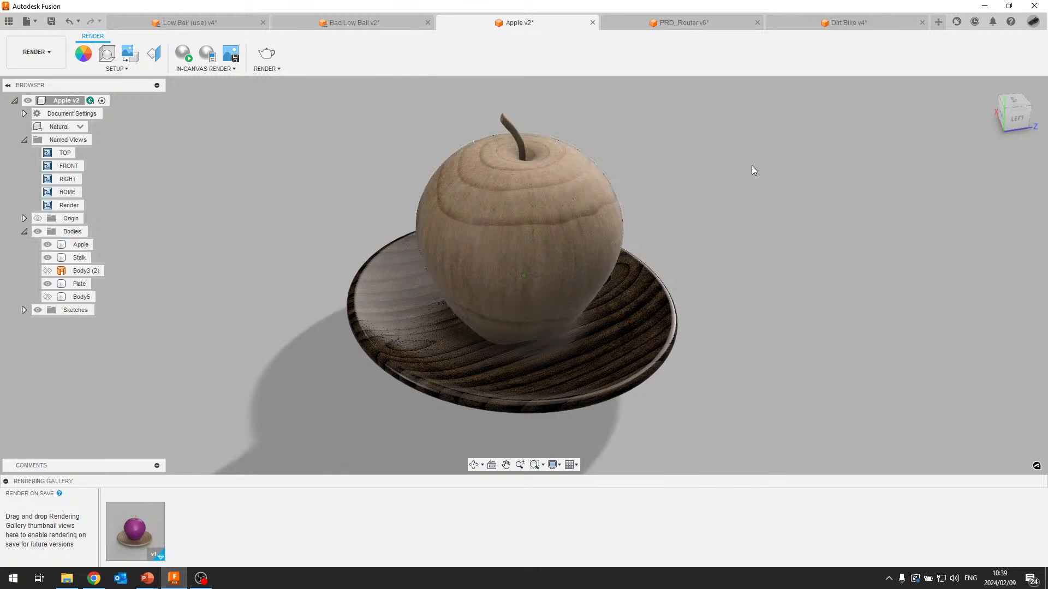
middle_drag(446, 143, 452, 174)
shift+middle_drag(576, 138, 507, 102)
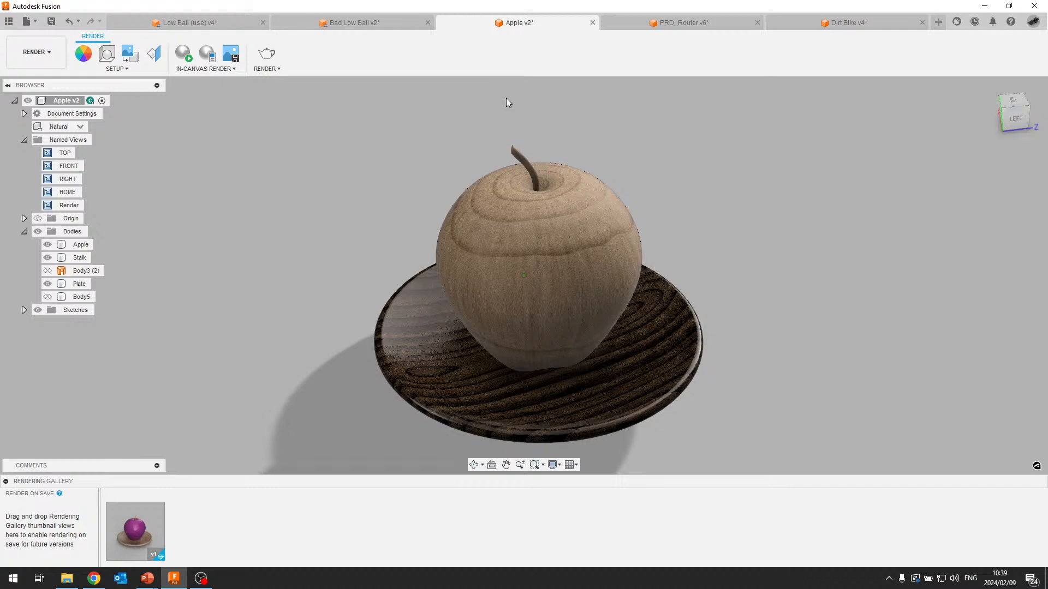
Switch to the PowerPoint slide show and advance to the Render Setup slide.
key(alt+Tab)
key(alt+Tab)
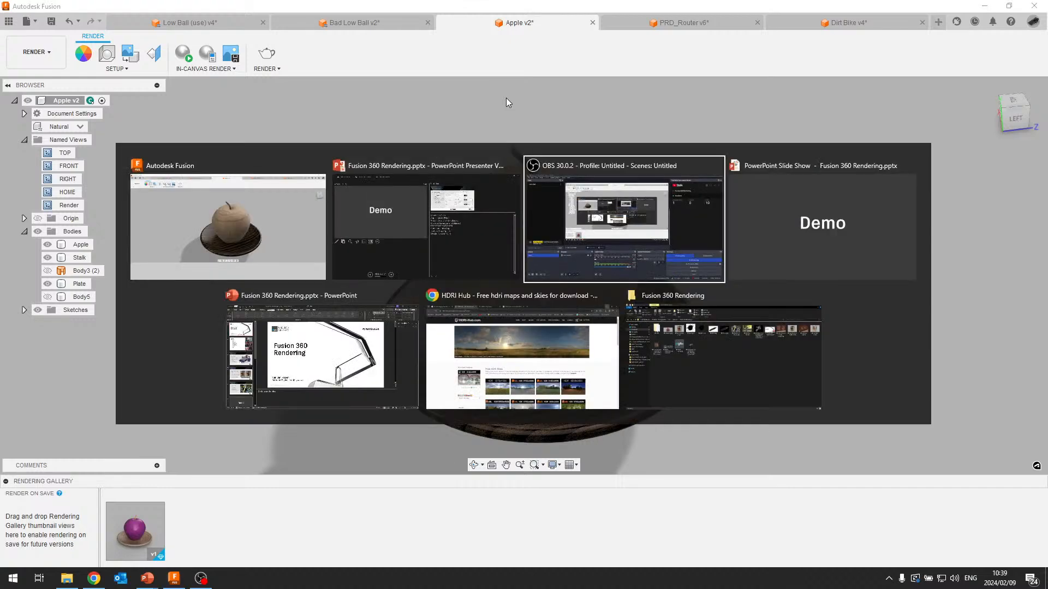
key(alt+Tab)
key(Right)
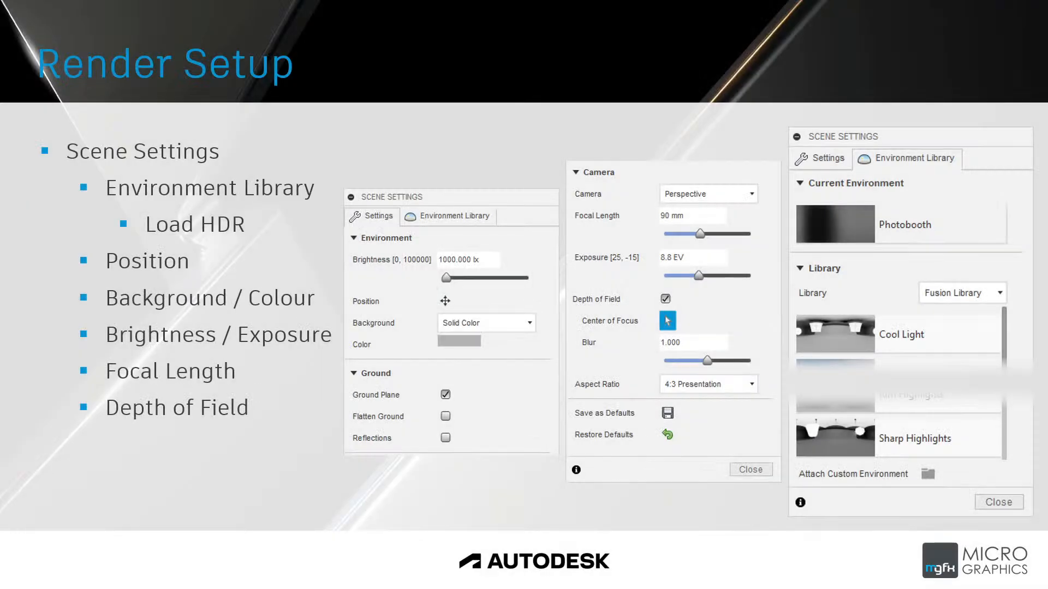
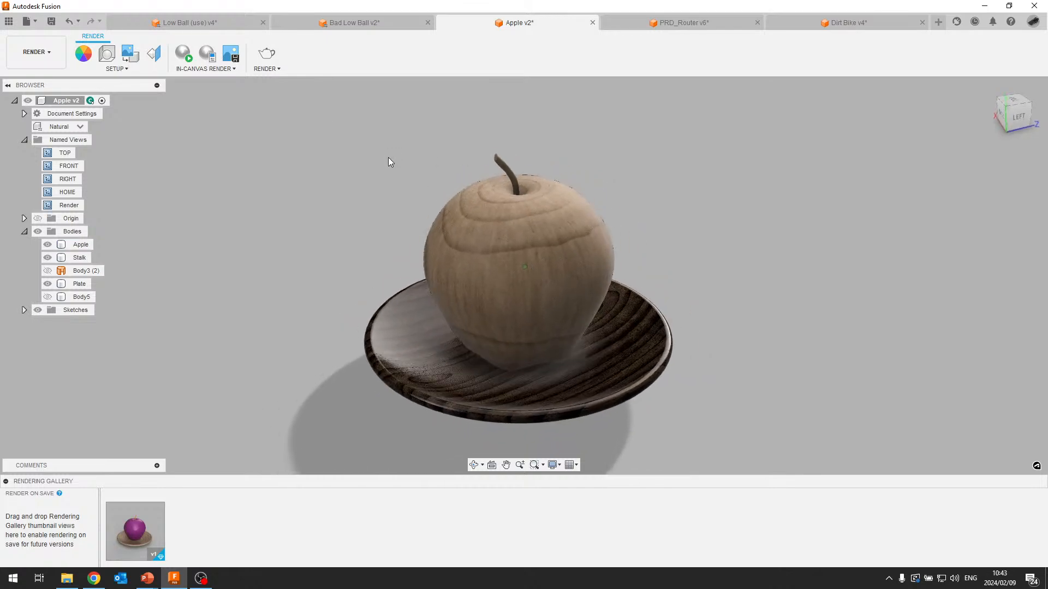
Bring up the Dirt Bike design in Fusion and switch it to the Render workspace.
click(821, 22)
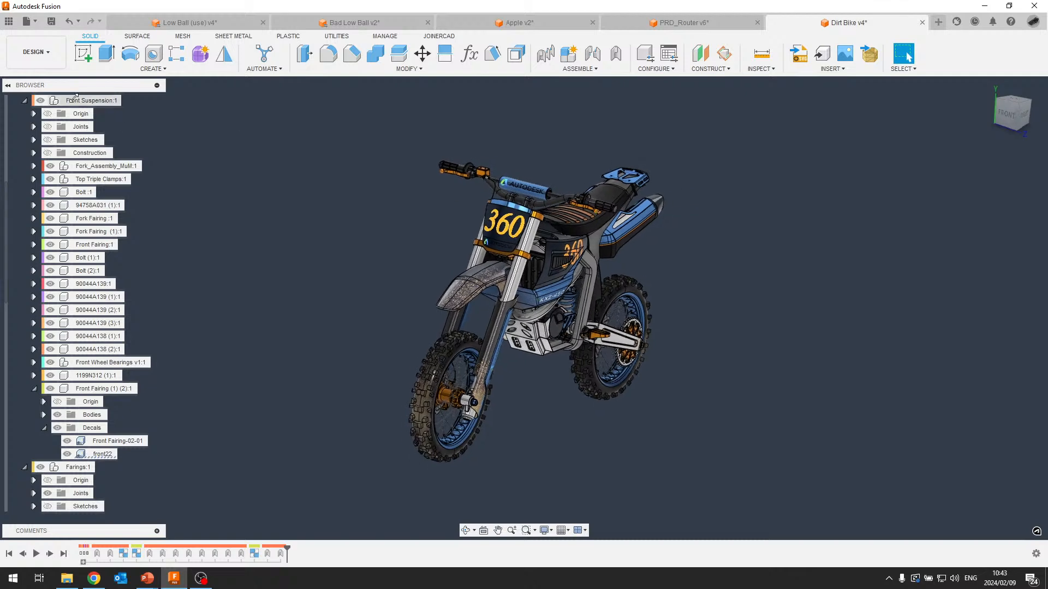
click(36, 52)
click(35, 114)
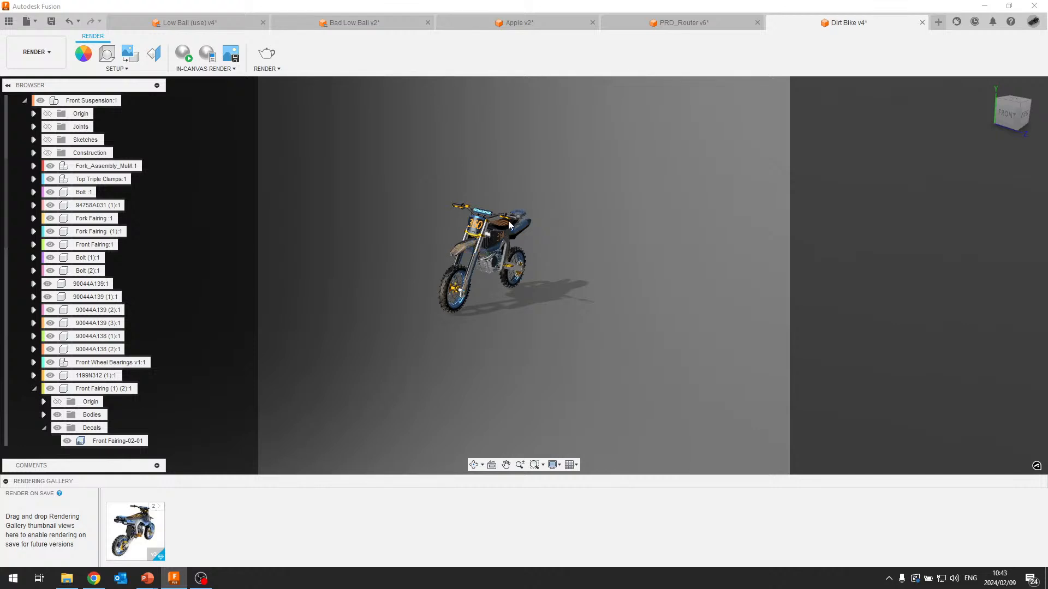
scroll(493, 299, up, 5)
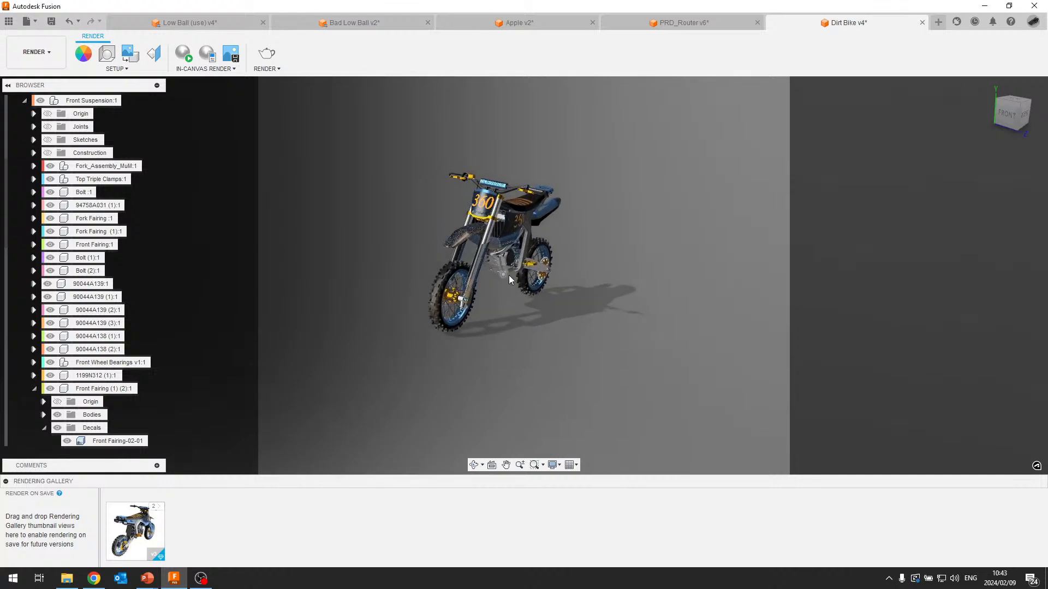
Open the scene settings and replace the current environment with Field from the Fusion Library.
scroll(536, 310, up, 4)
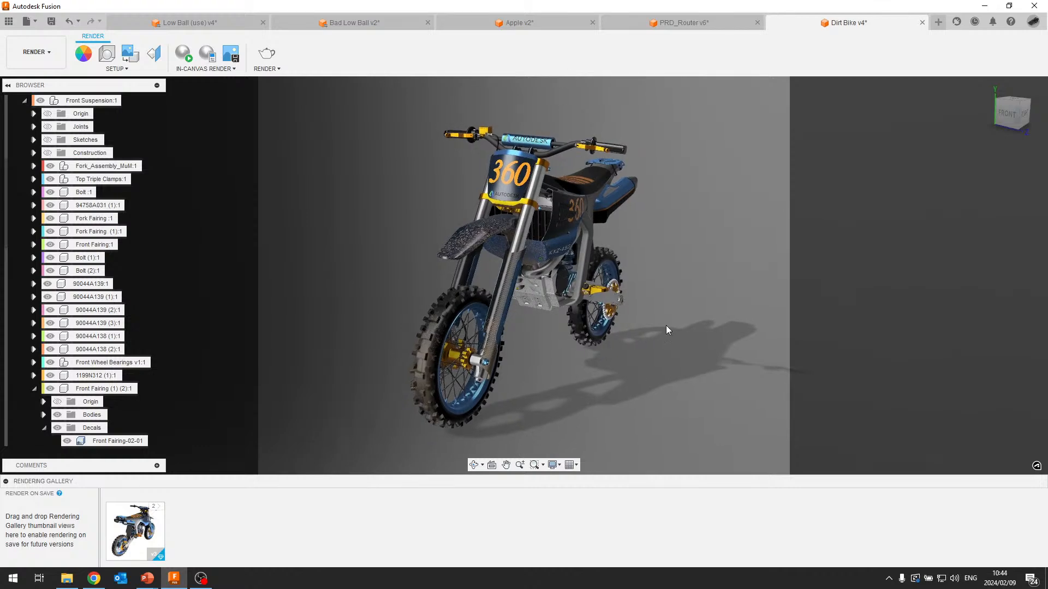
shift+middle_drag(666, 325, 450, 186)
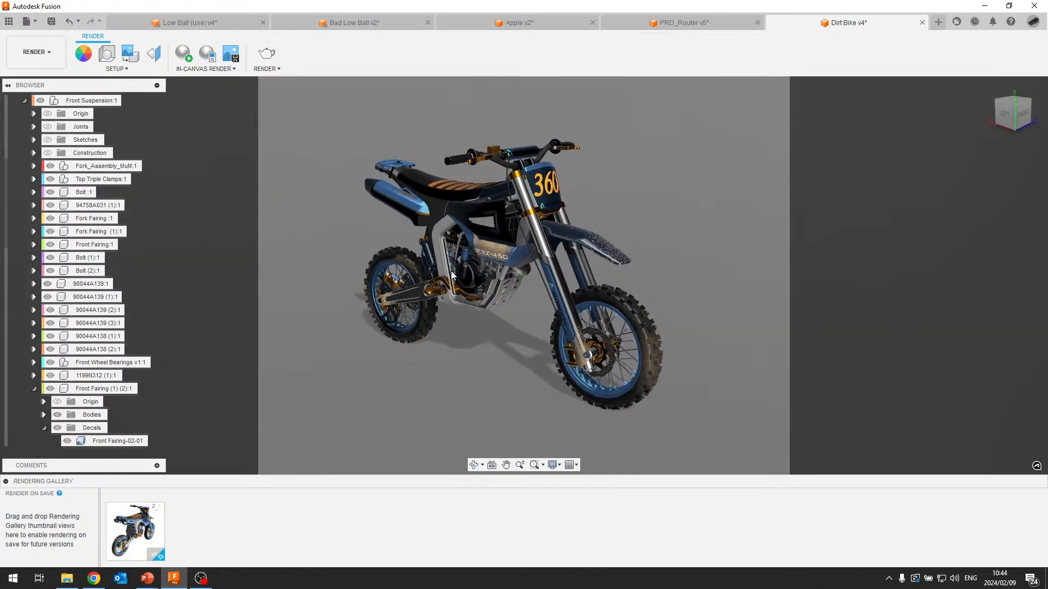
shift+middle_drag(491, 333, 589, 320)
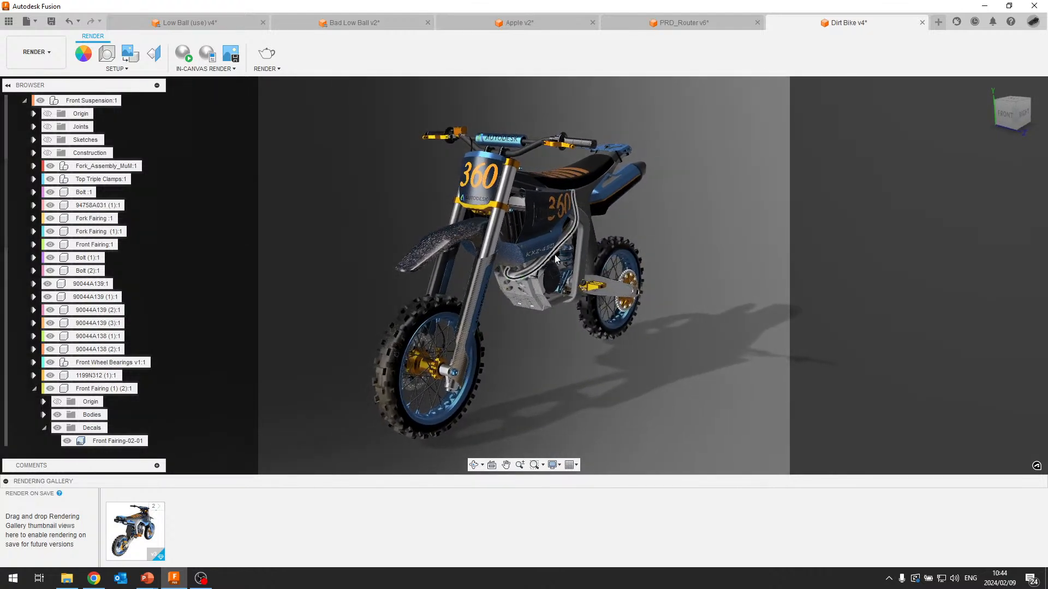
click(107, 53)
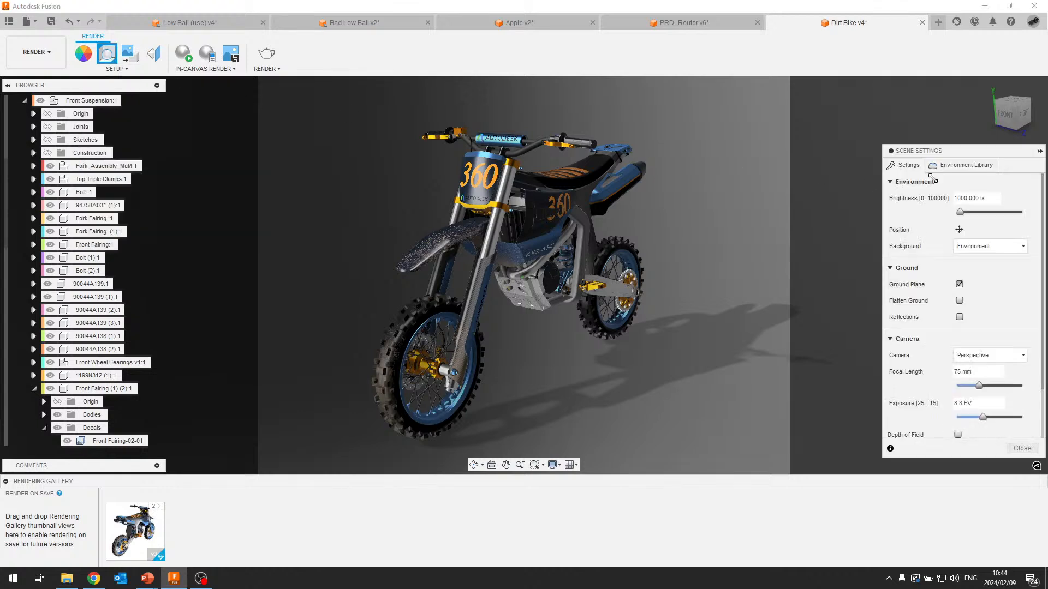
drag(910, 151, 850, 138)
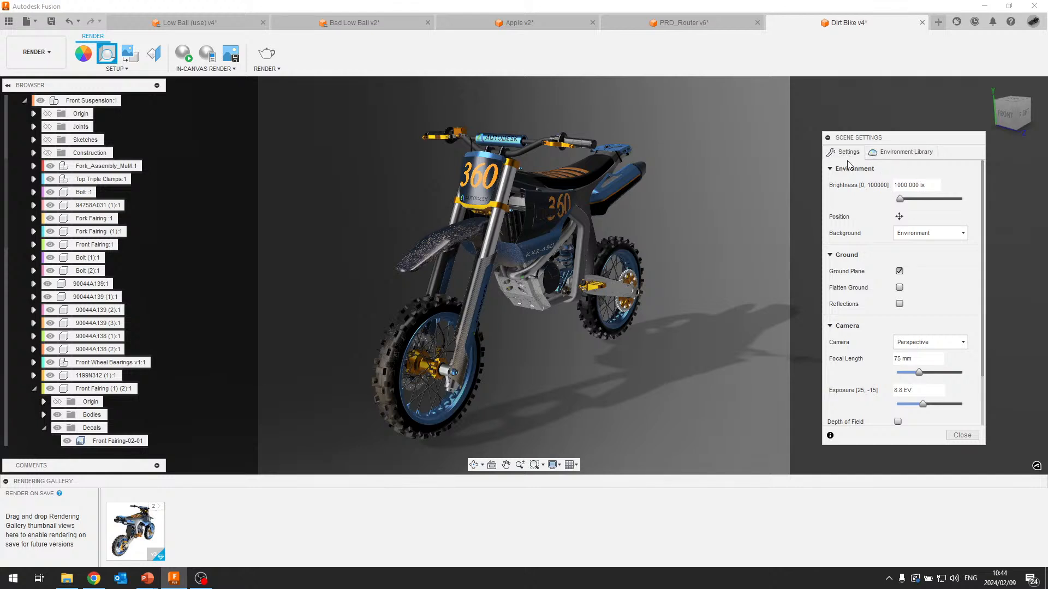
click(904, 152)
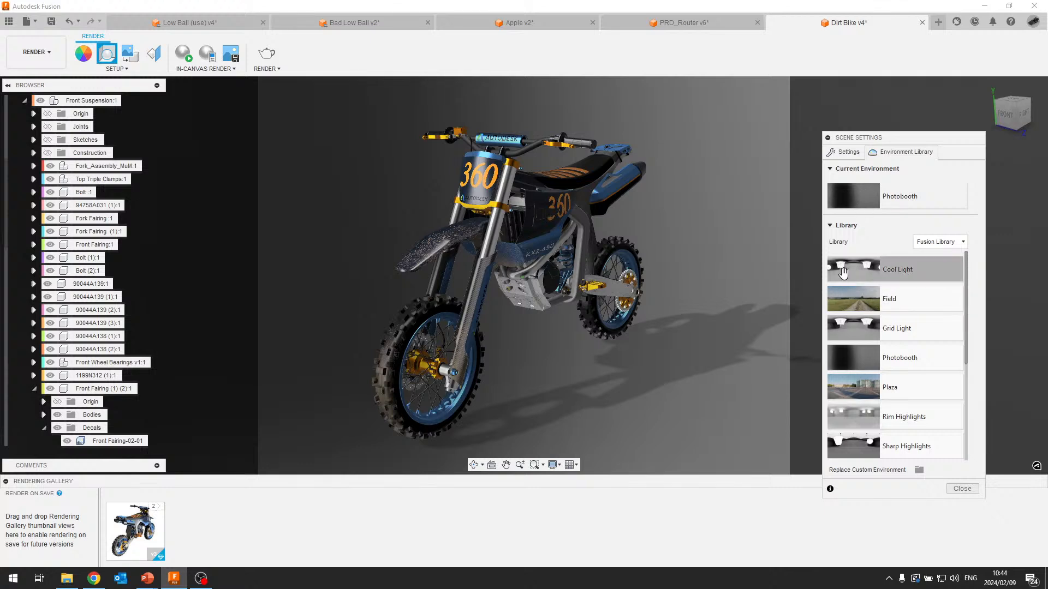
double_click(860, 303)
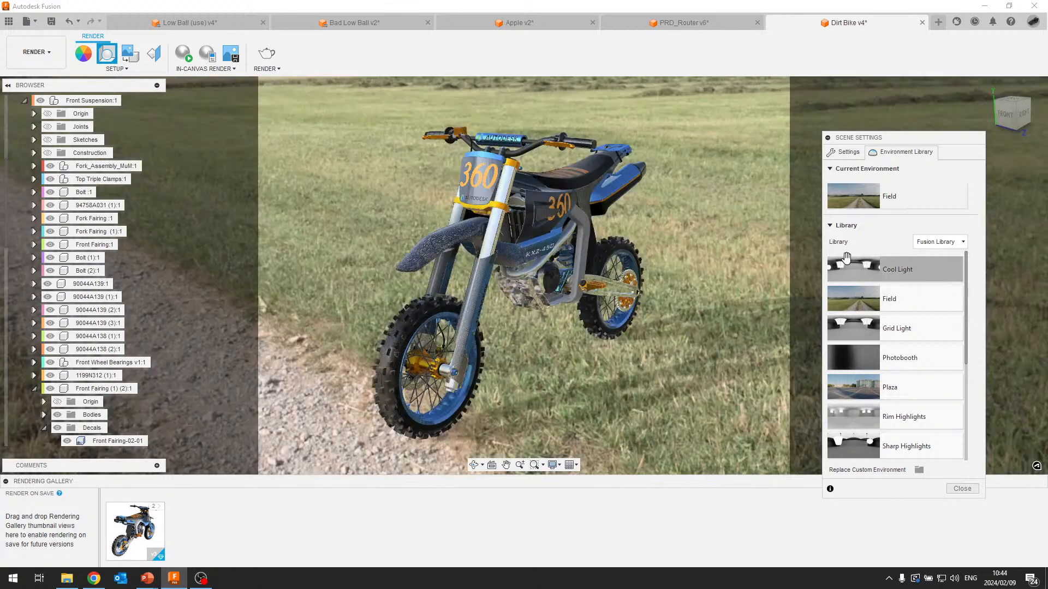
Examine the dirt bike against the Field background from the side, both close up and from far away.
scroll(644, 272, down, 5)
scroll(644, 271, up, 7)
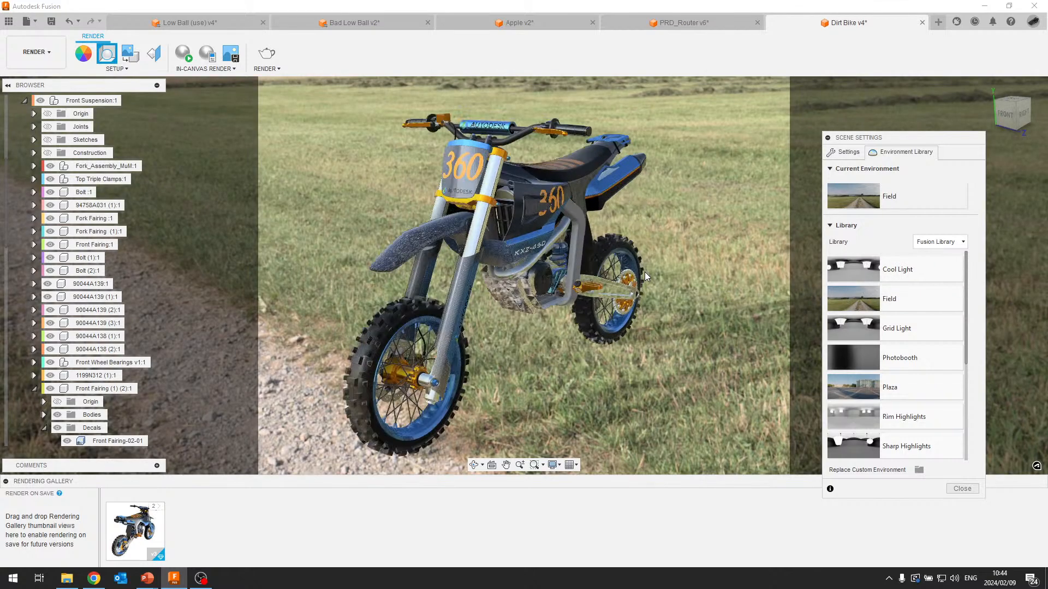
scroll(644, 272, down, 7)
scroll(644, 272, up, 2)
scroll(644, 272, down, 2)
shift+middle_drag(645, 273, 659, 243)
scroll(659, 243, up, 5)
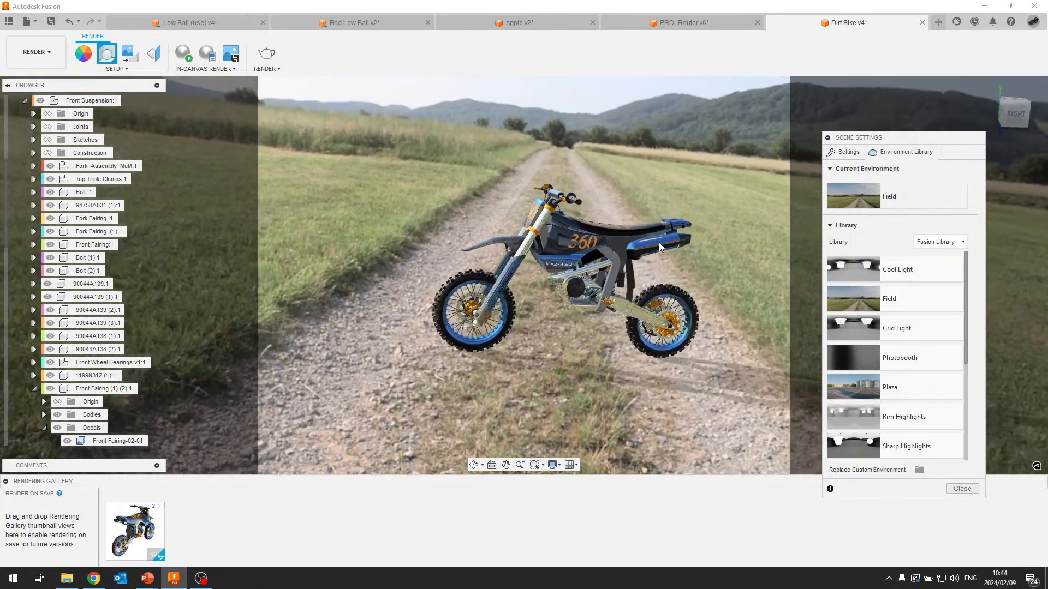
scroll(659, 243, up, 4)
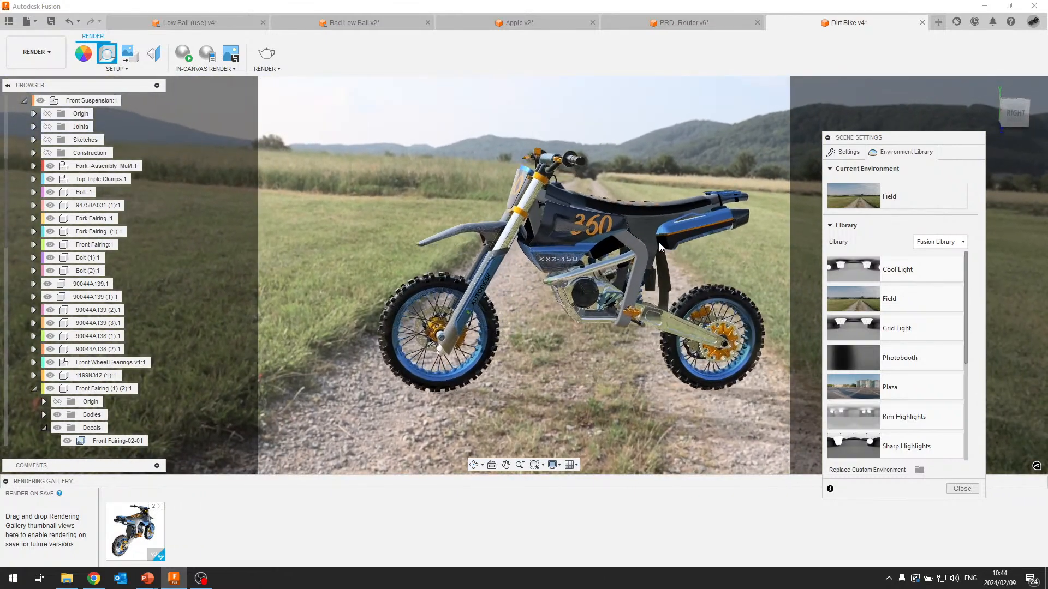
scroll(659, 242, down, 10)
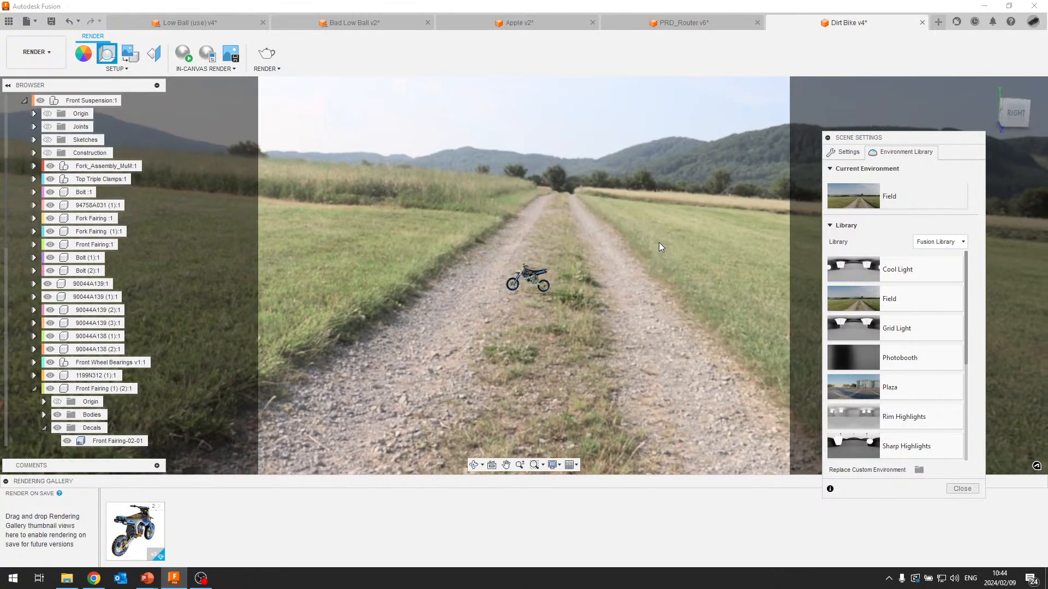
scroll(659, 242, up, 7)
scroll(659, 243, up, 3)
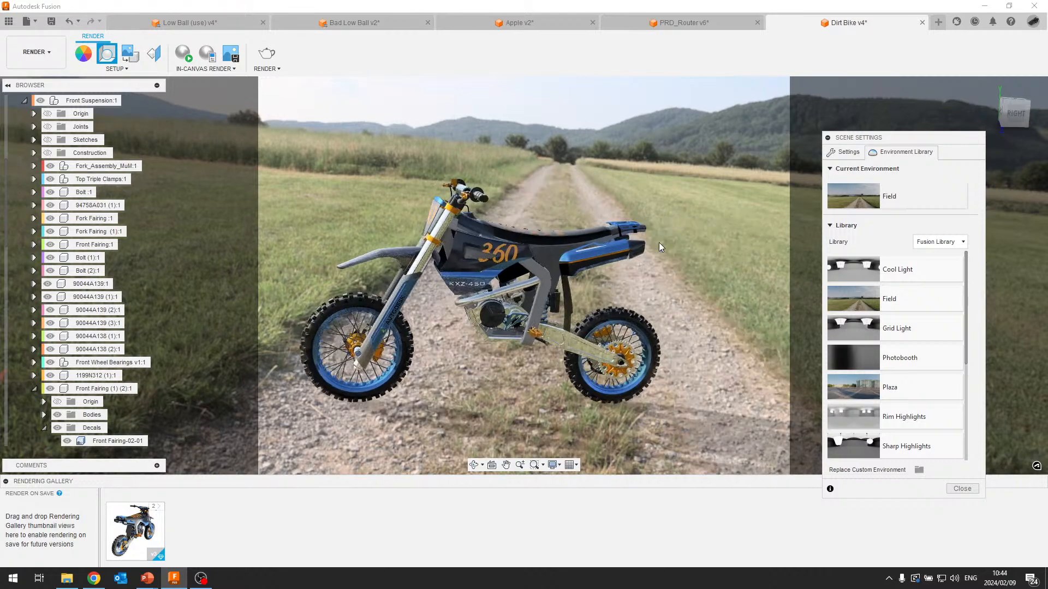
shift+middle_drag(659, 243, 529, 313)
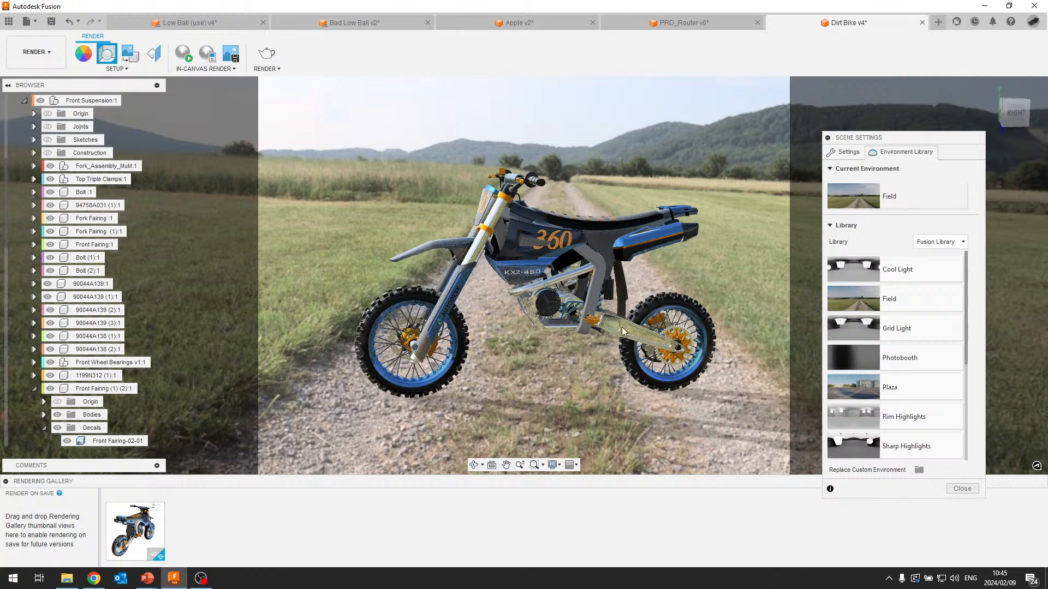
shift+middle_drag(613, 336, 608, 311)
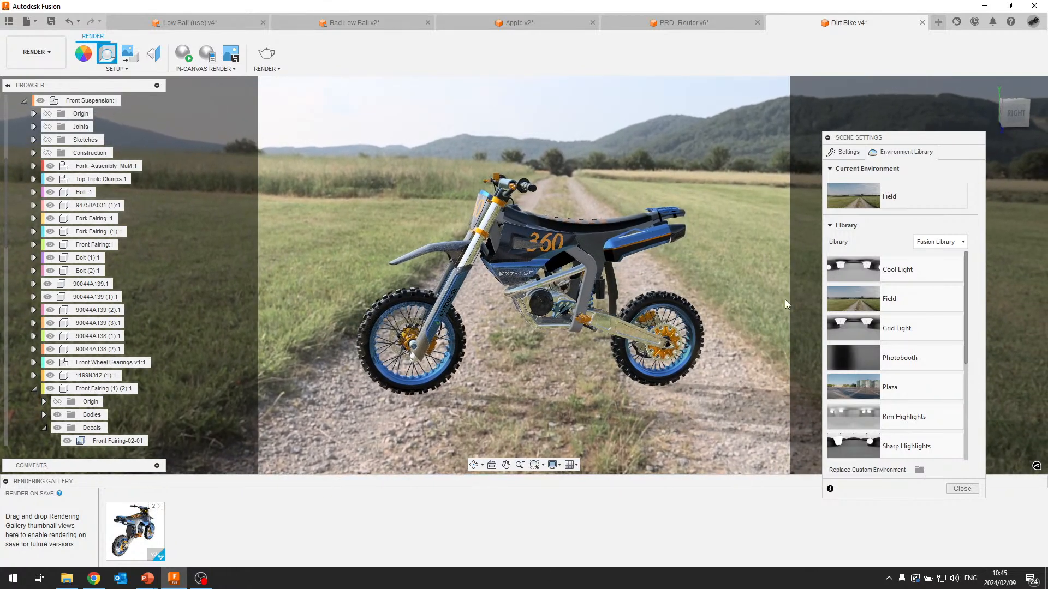
Start positioning the environment and rotate it to -112 degrees behind the dirt bike.
click(847, 154)
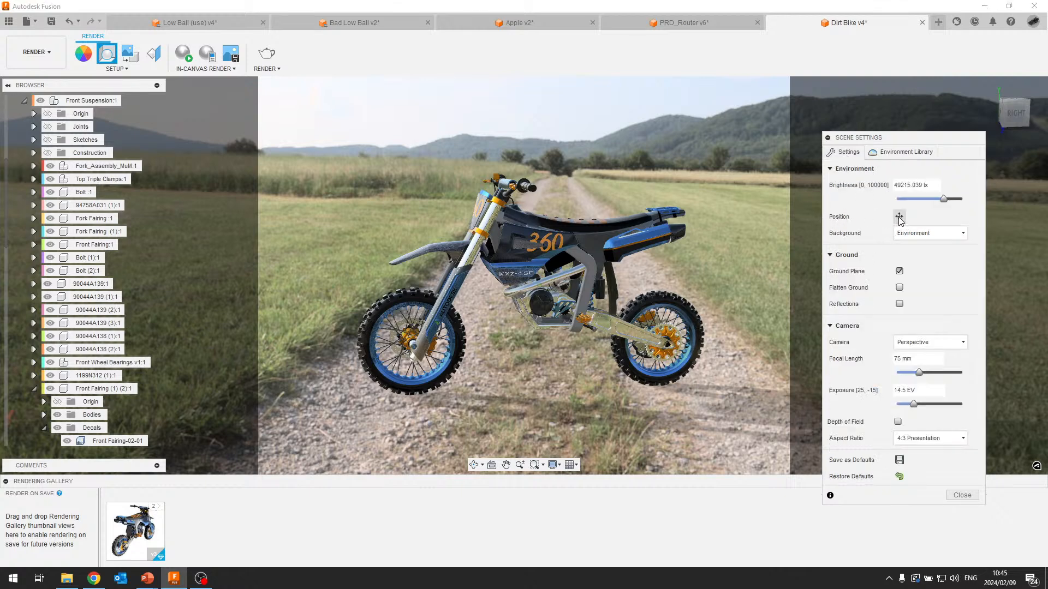
click(899, 217)
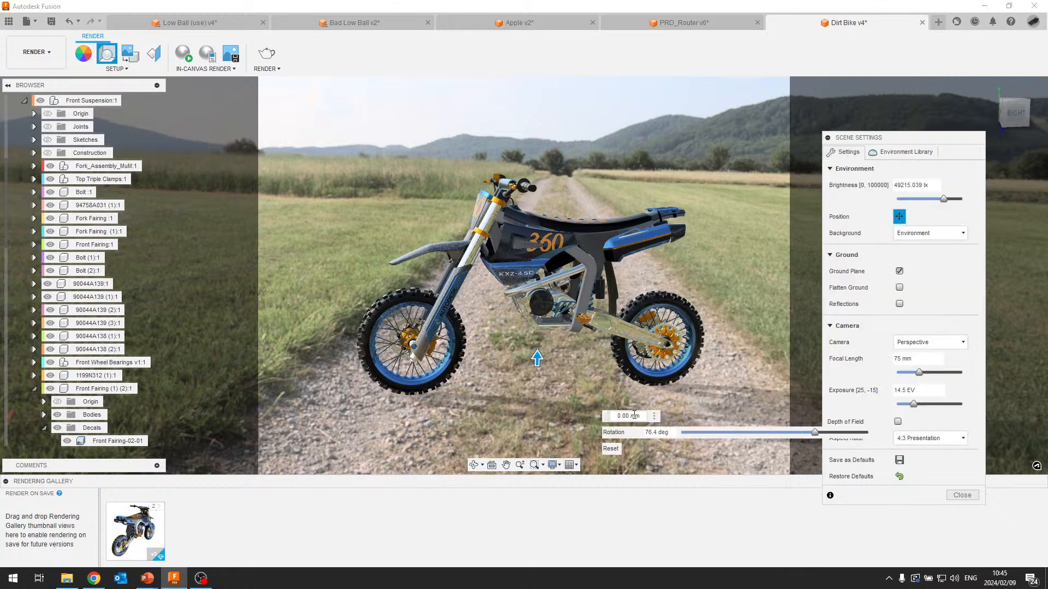
drag(816, 434, 721, 420)
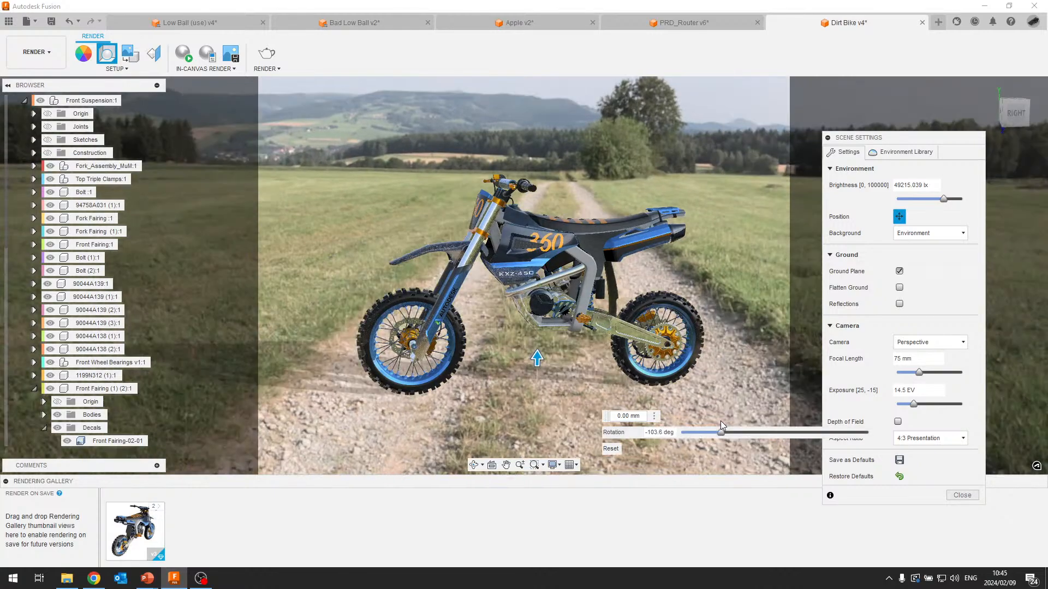
scroll(715, 417, down, 3)
shift+middle_drag(710, 413, 677, 342)
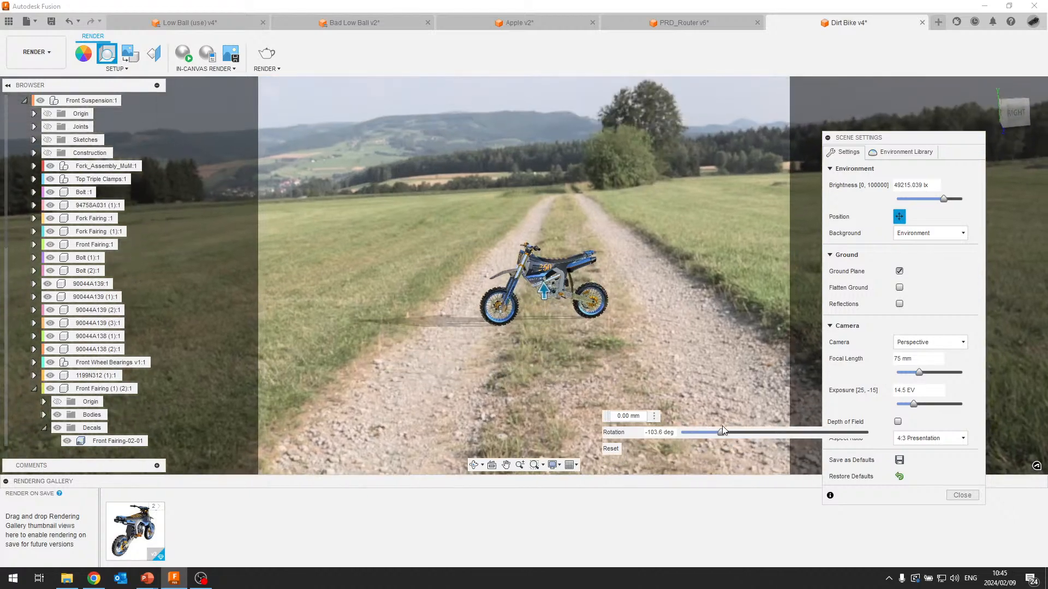
drag(721, 431, 724, 432)
scroll(596, 323, up, 5)
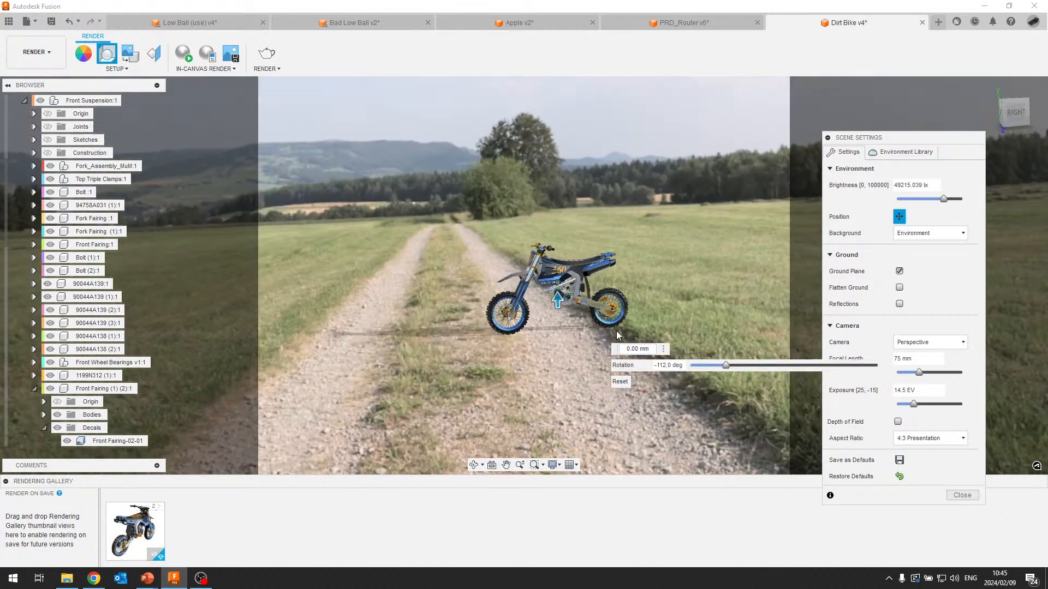
middle_drag(595, 319, 584, 317)
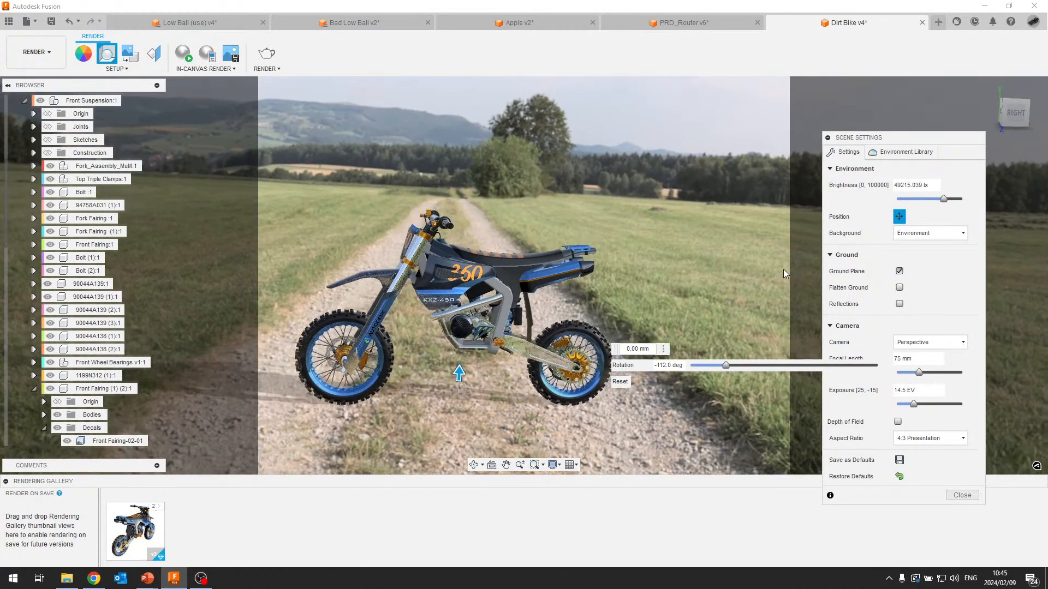
Turn on Flatten Ground and check from near and far how the bike sits on the ground.
click(899, 288)
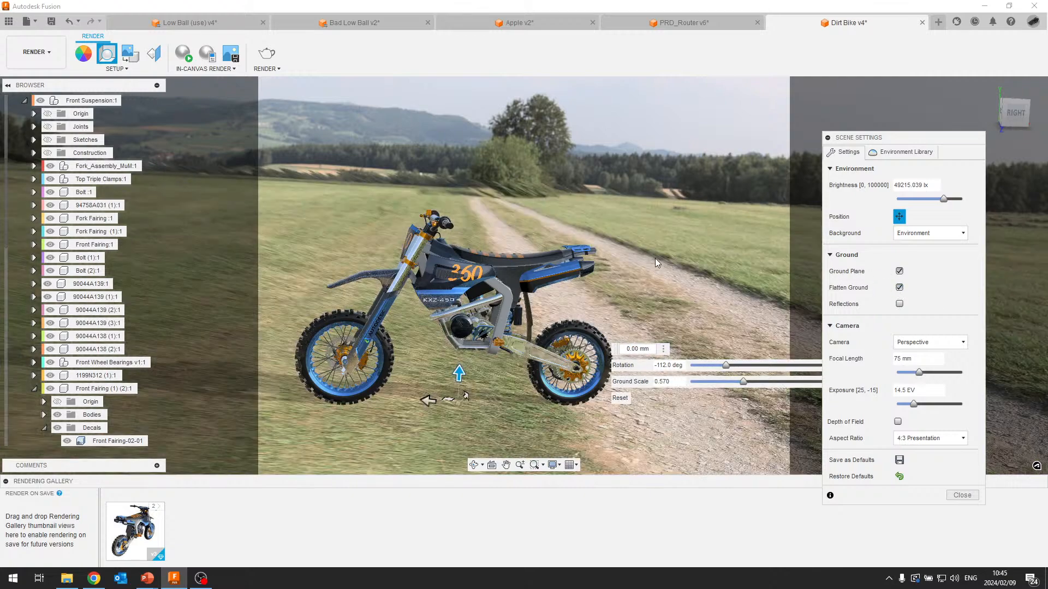
scroll(649, 259, down, 2)
shift+middle_drag(483, 278, 538, 382)
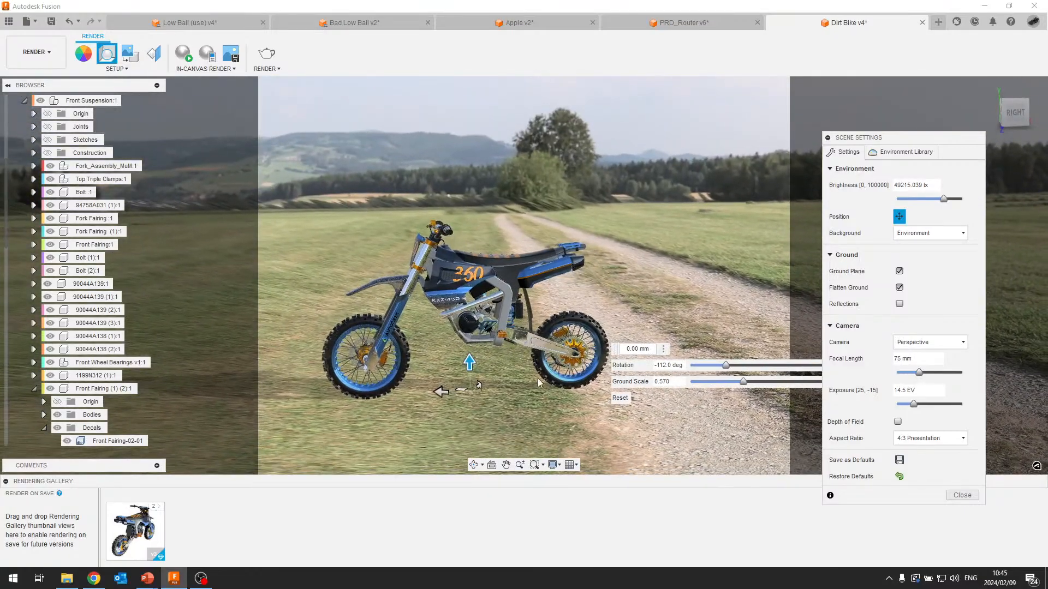
scroll(604, 312, up, 2)
scroll(604, 312, down, 8)
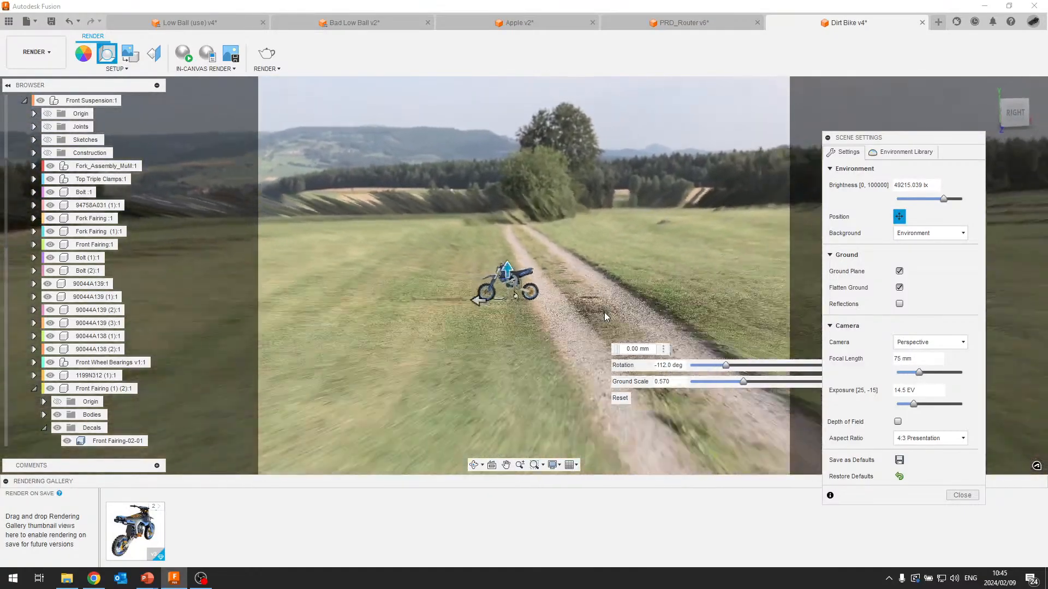
scroll(605, 312, up, 6)
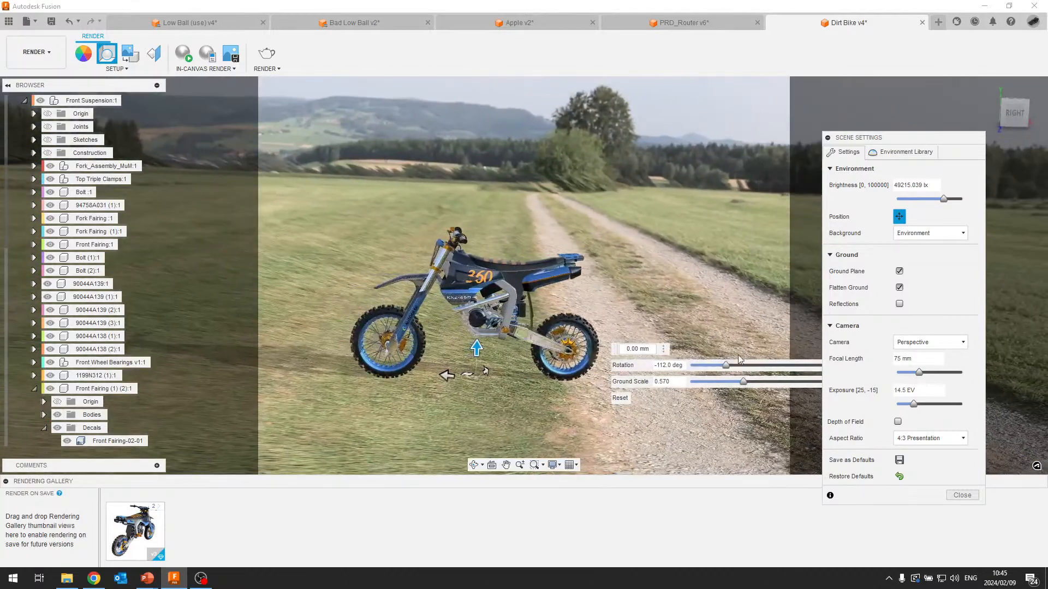
Rotate the environment to -23 degrees and shift it 1000 mm along the ground to put the bike on the gravel track, and finish positioning.
drag(726, 365, 702, 366)
drag(487, 370, 508, 307)
drag(500, 249, 506, 221)
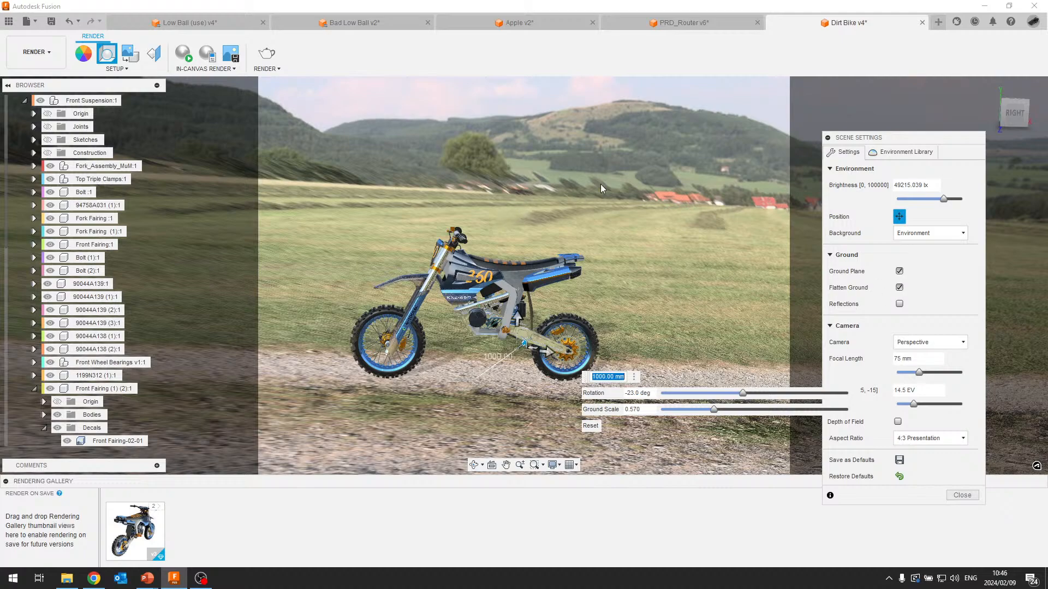
shift+middle_drag(468, 264, 553, 159)
scroll(552, 157, down, 3)
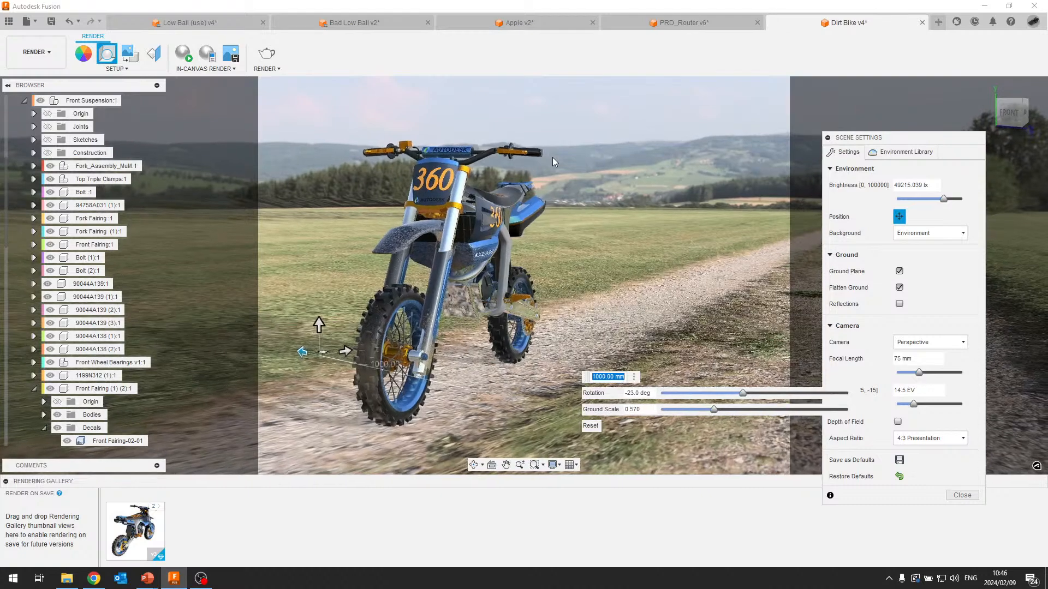
scroll(553, 158, up, 2)
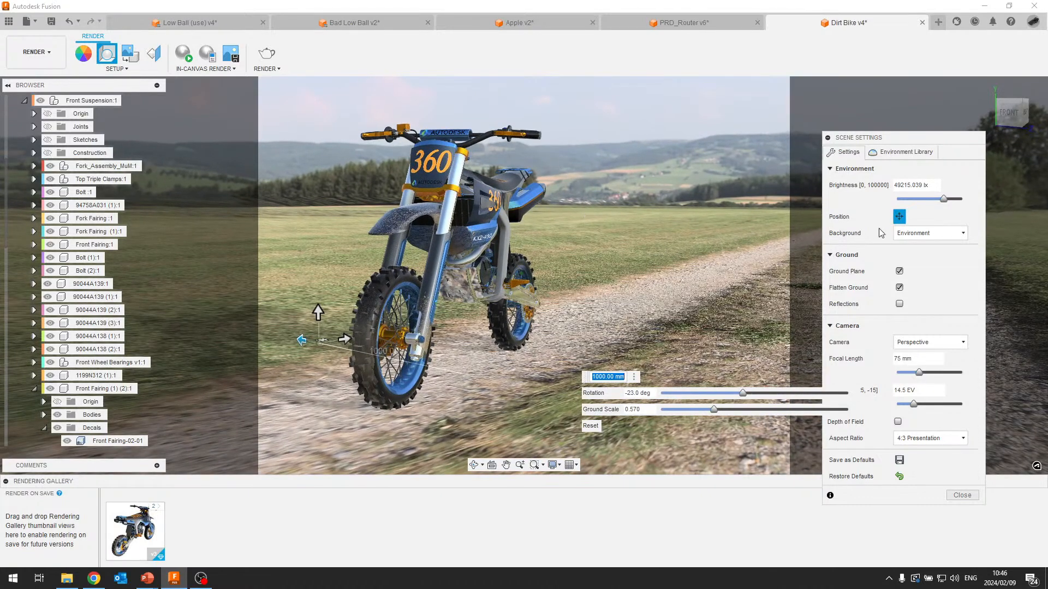
click(899, 218)
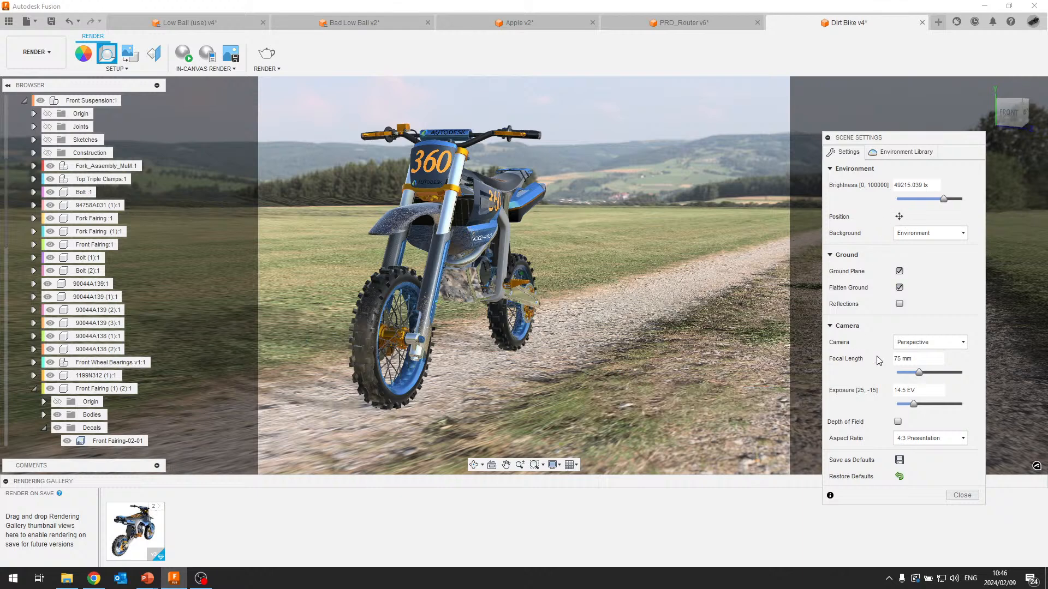
Review the camera types, keep Perspective and set the focal length to 74 mm.
click(938, 341)
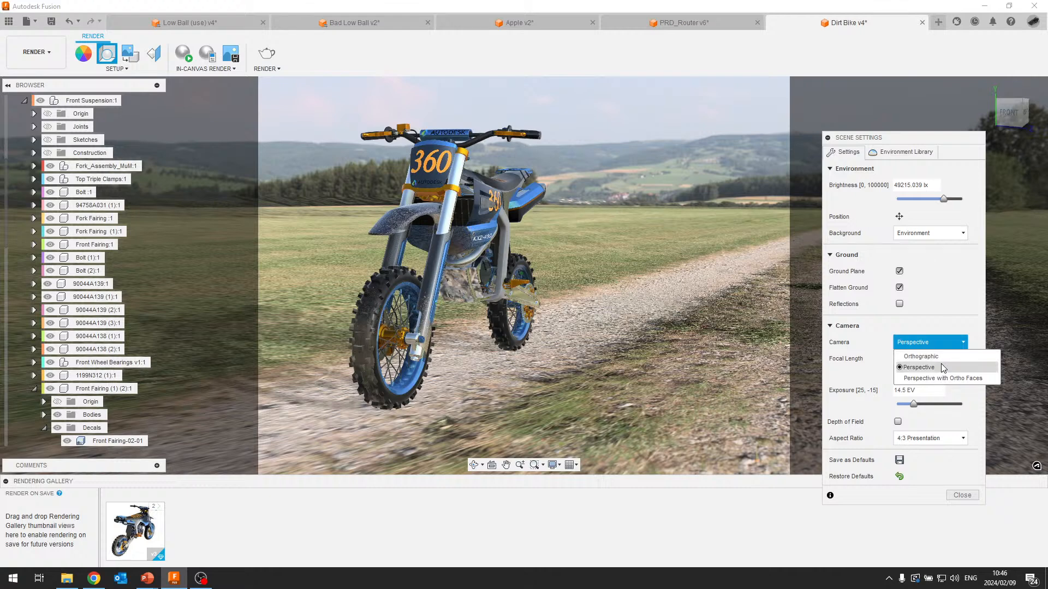
click(949, 328)
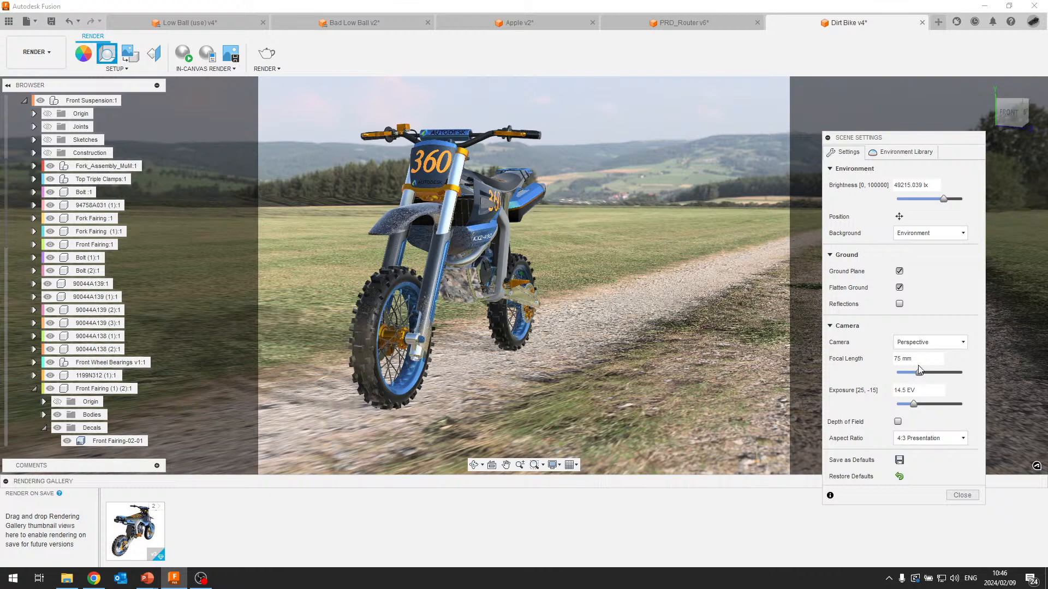
mouse_move(920, 380)
mouse_down()
mouse_move(929, 373)
mouse_move(918, 371)
mouse_up()
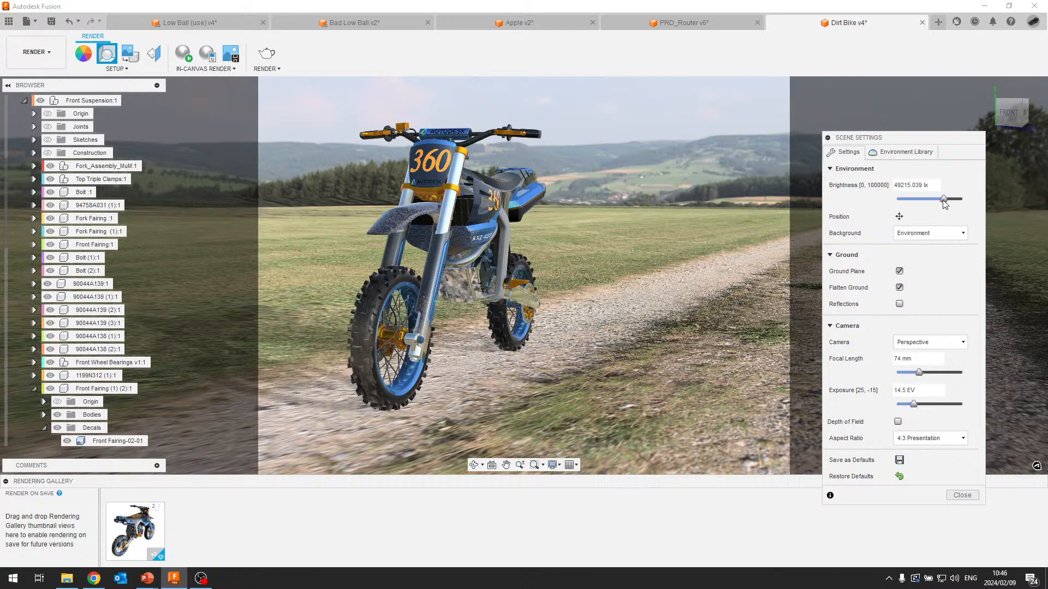
Lower the environment brightness to about 30656 lx and set the camera exposure to 13.4 EV.
mouse_move(943, 199)
mouse_down()
mouse_move(926, 200)
mouse_move(951, 202)
mouse_move(938, 205)
mouse_up()
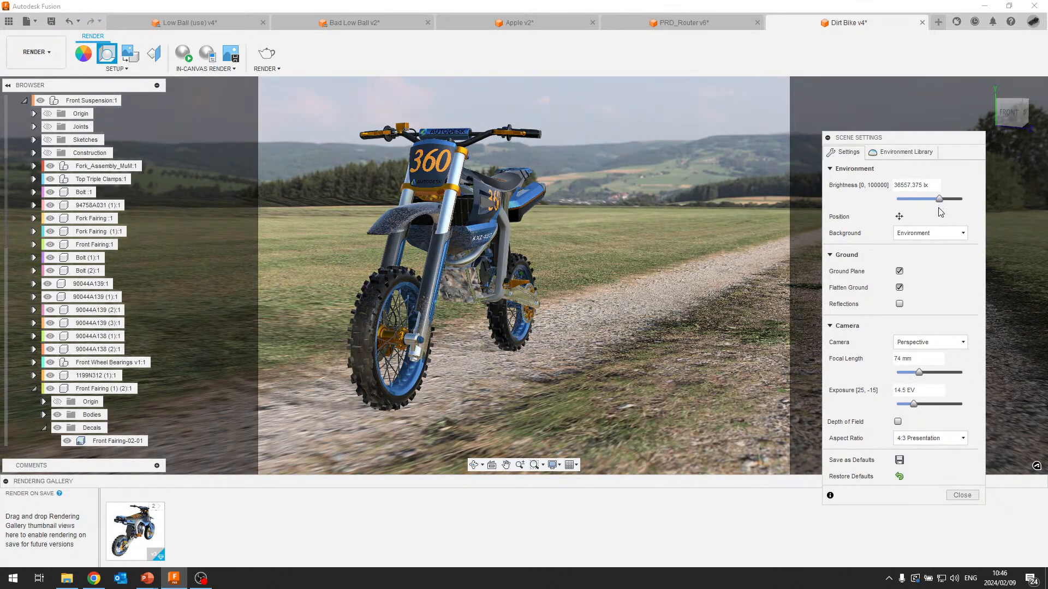
drag(915, 404, 915, 402)
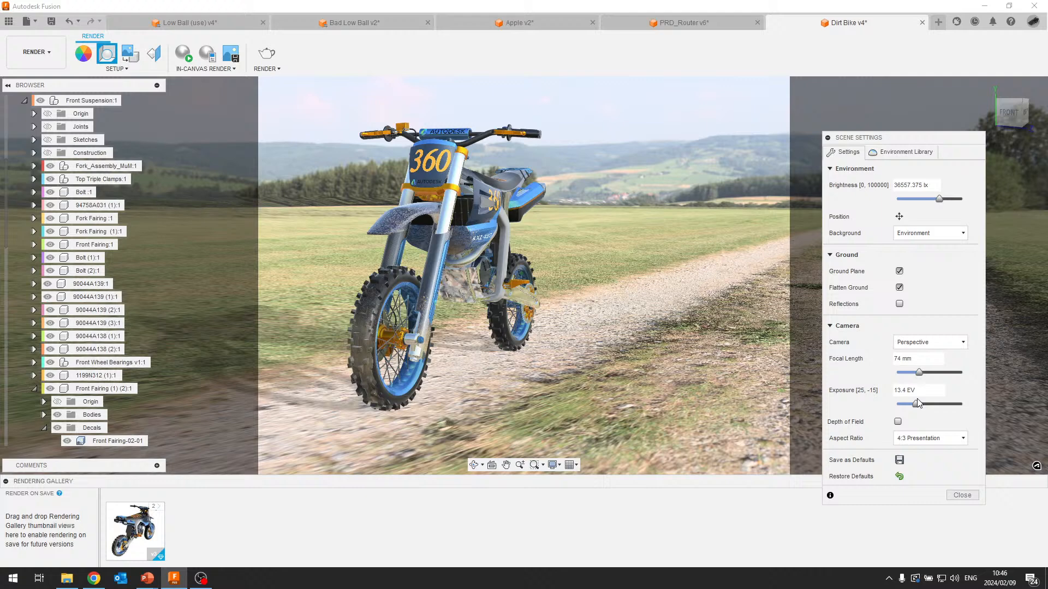
drag(918, 403, 916, 402)
drag(939, 201, 937, 202)
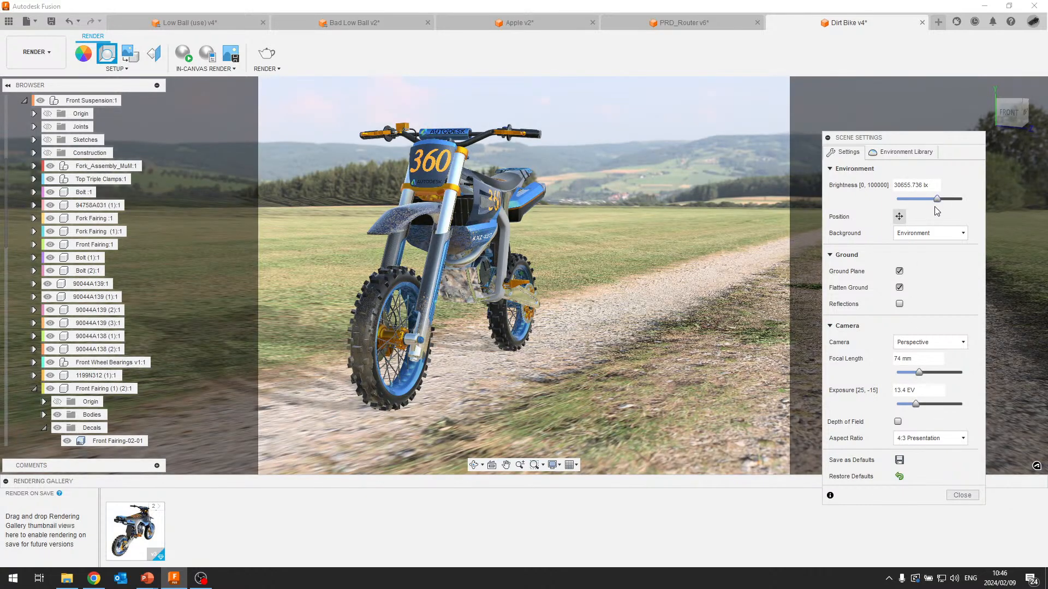
drag(915, 403, 915, 403)
Enable Depth of Field for the scene camera, check its Blur setting and finish the scene settings.
click(898, 423)
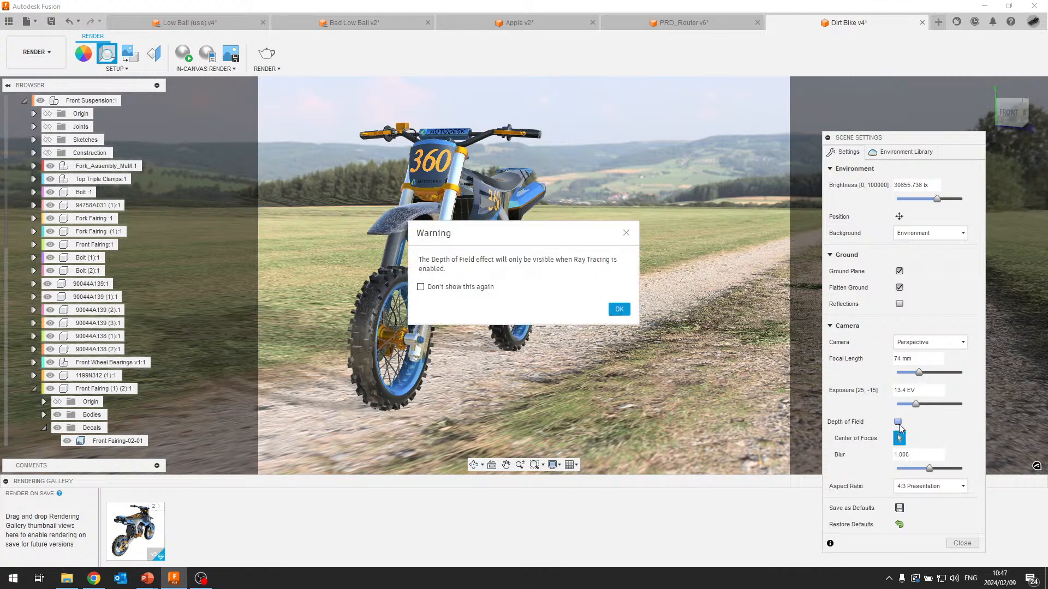
click(619, 309)
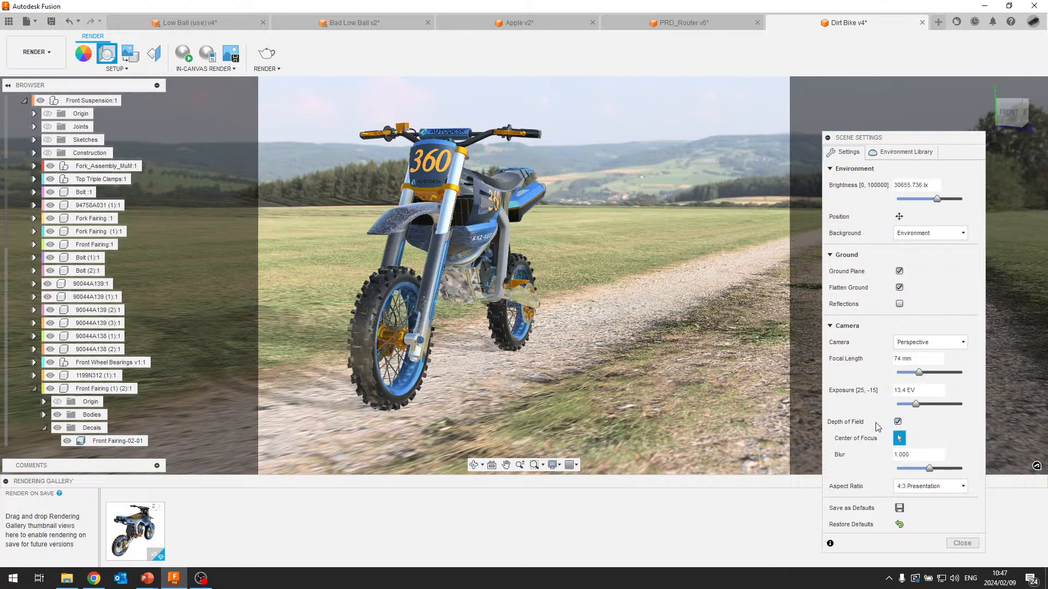
click(911, 455)
click(963, 544)
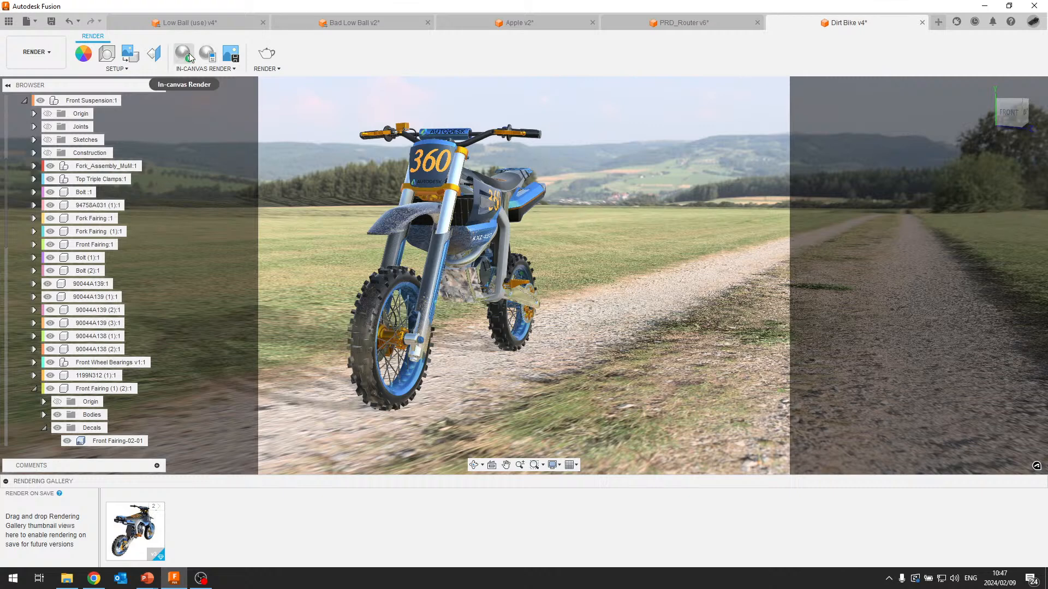
Run an in-canvas render and save it to the computer as PNG "Dirt Bike v4" at the current document window size.
click(187, 55)
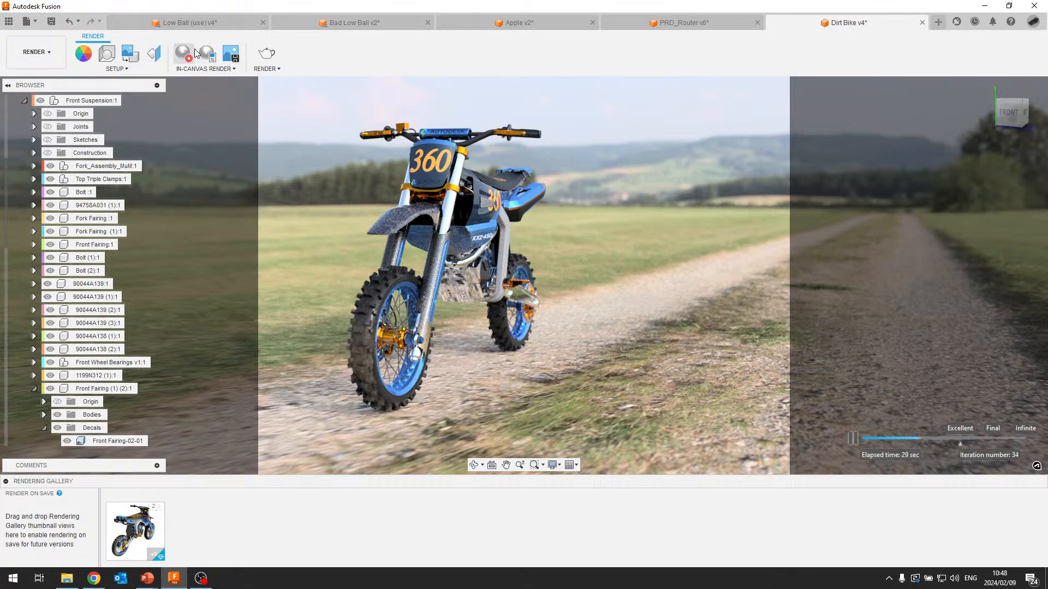
click(232, 54)
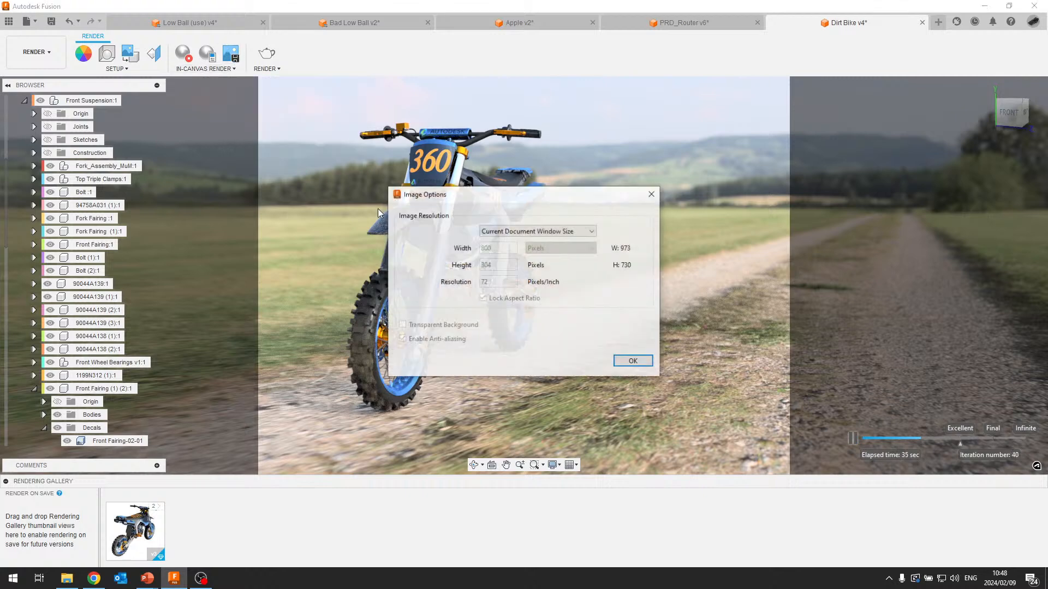
drag(512, 194, 541, 149)
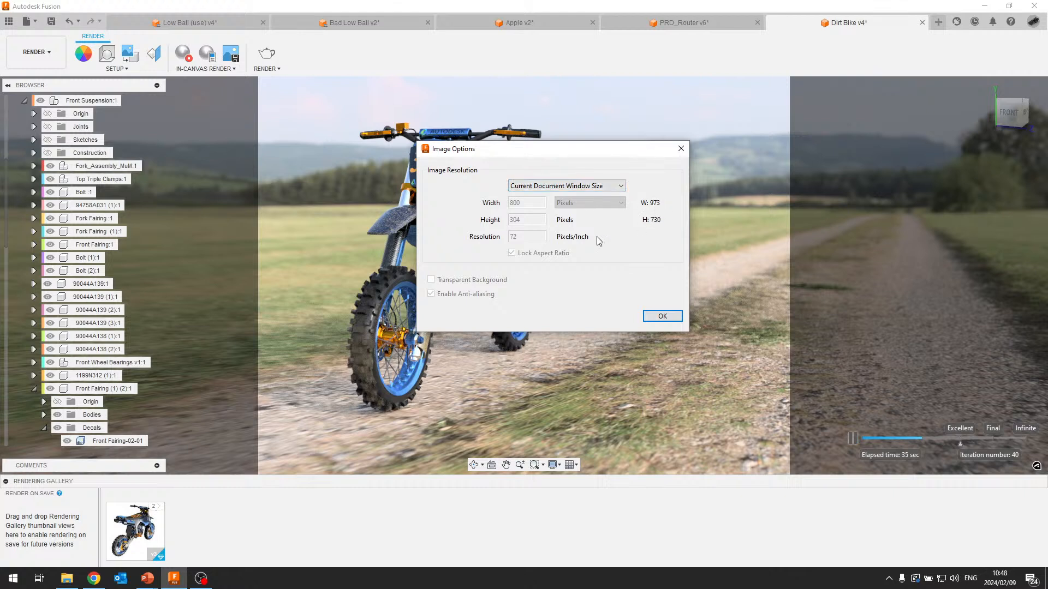
click(662, 316)
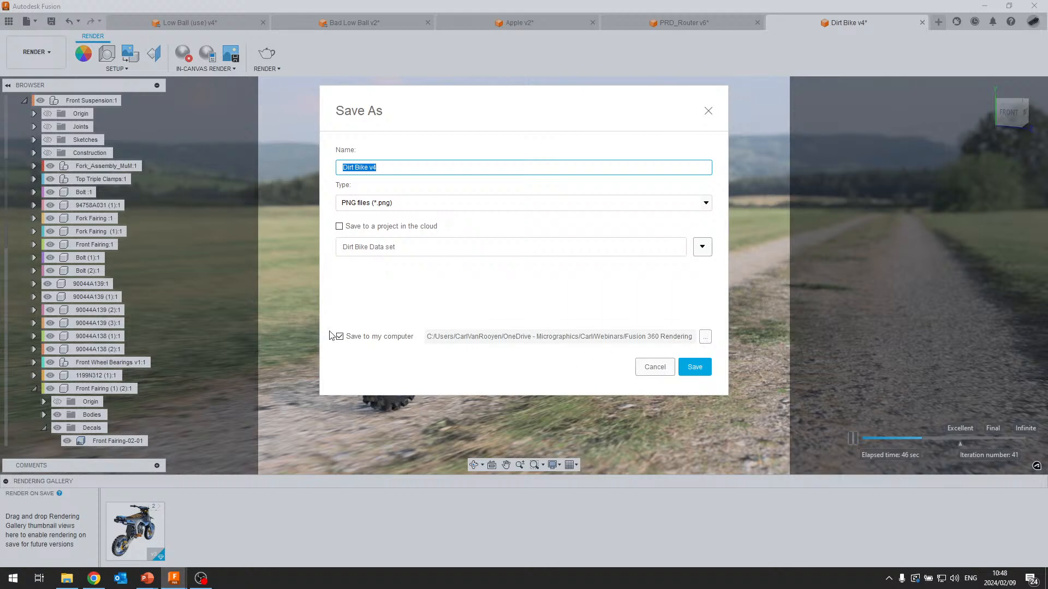
click(704, 373)
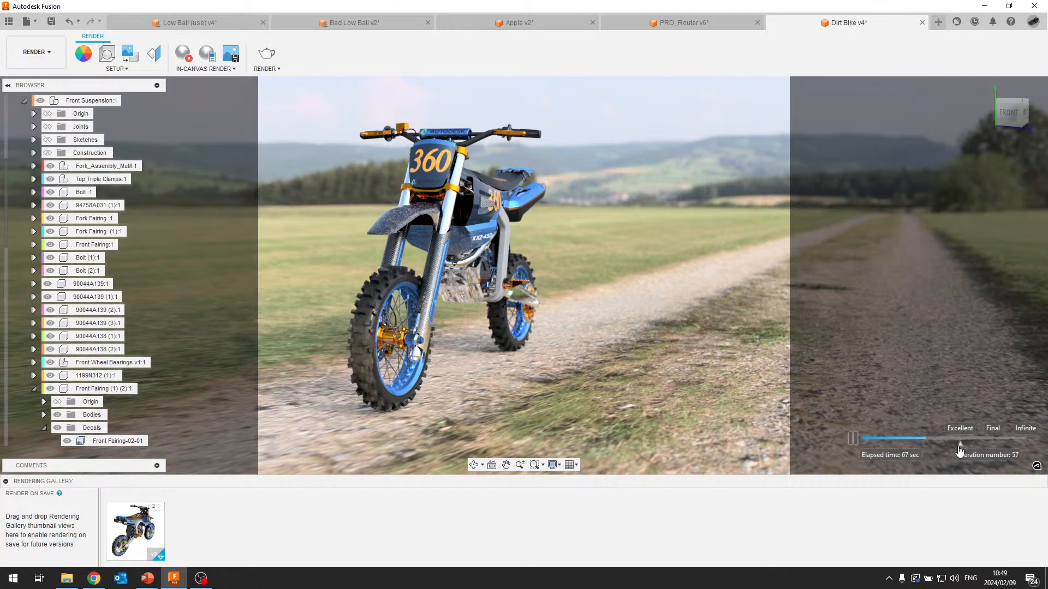
Try Infinite as the in-canvas render's quality target, bring it back to Final and stop the render.
drag(962, 449, 1026, 448)
drag(1025, 440, 993, 439)
click(183, 53)
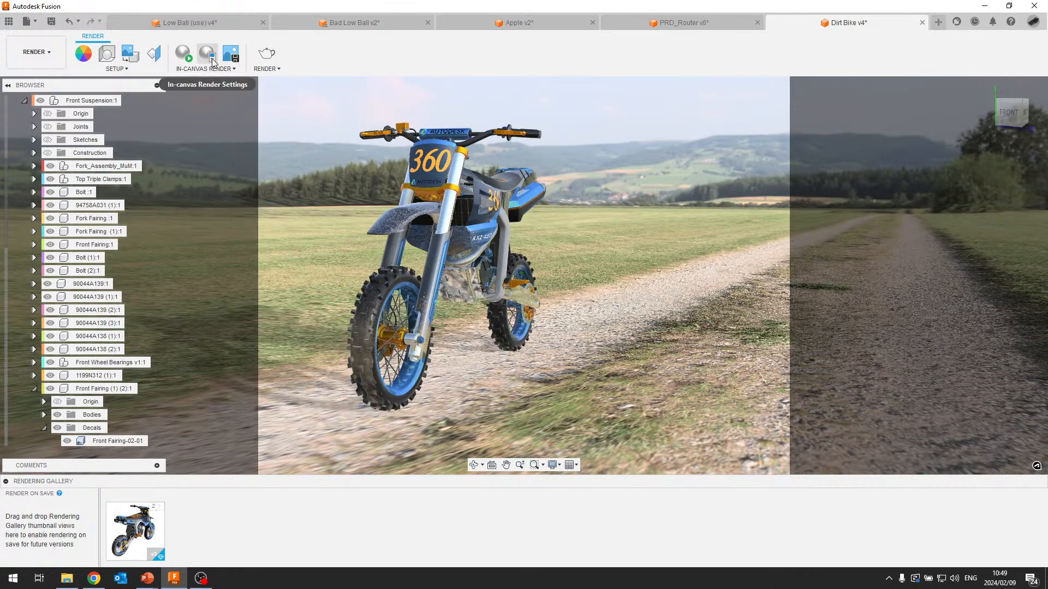
Open the final render settings, compare the Web, Print and Video size presets, and switch to Custom sizing.
click(266, 53)
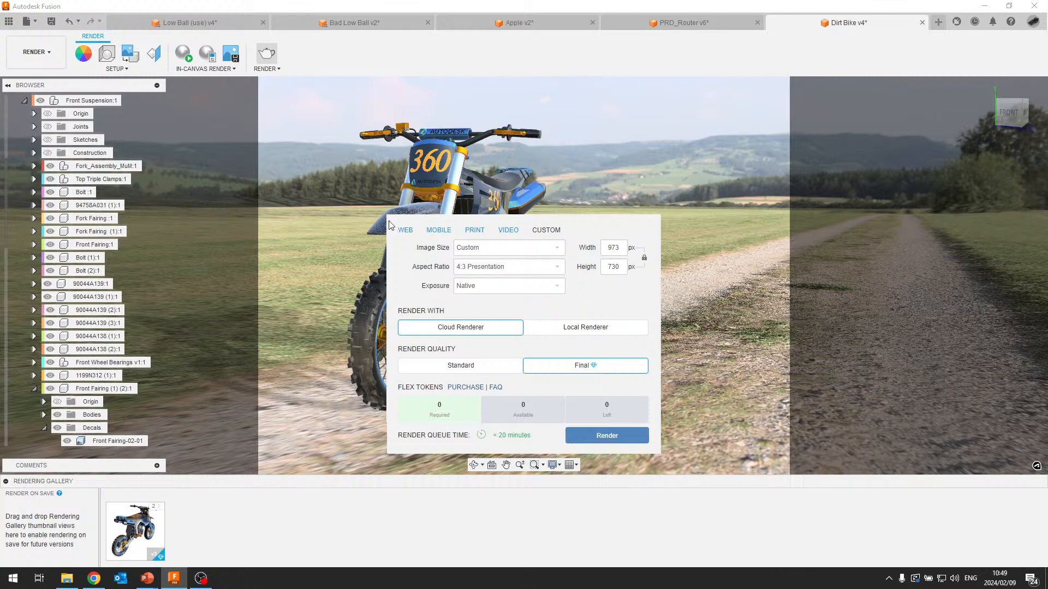
click(407, 234)
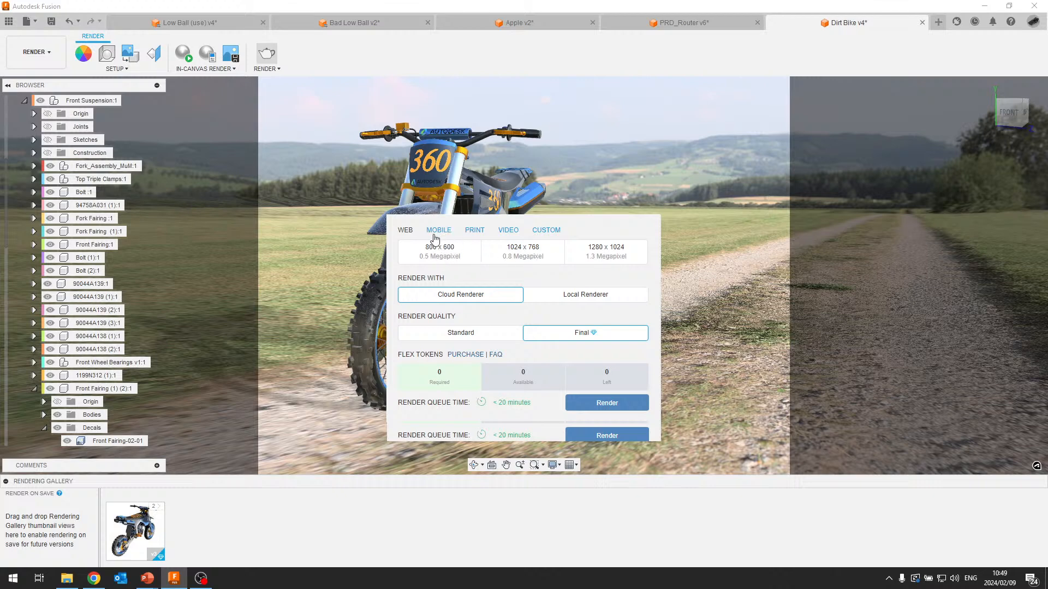
click(599, 256)
click(474, 232)
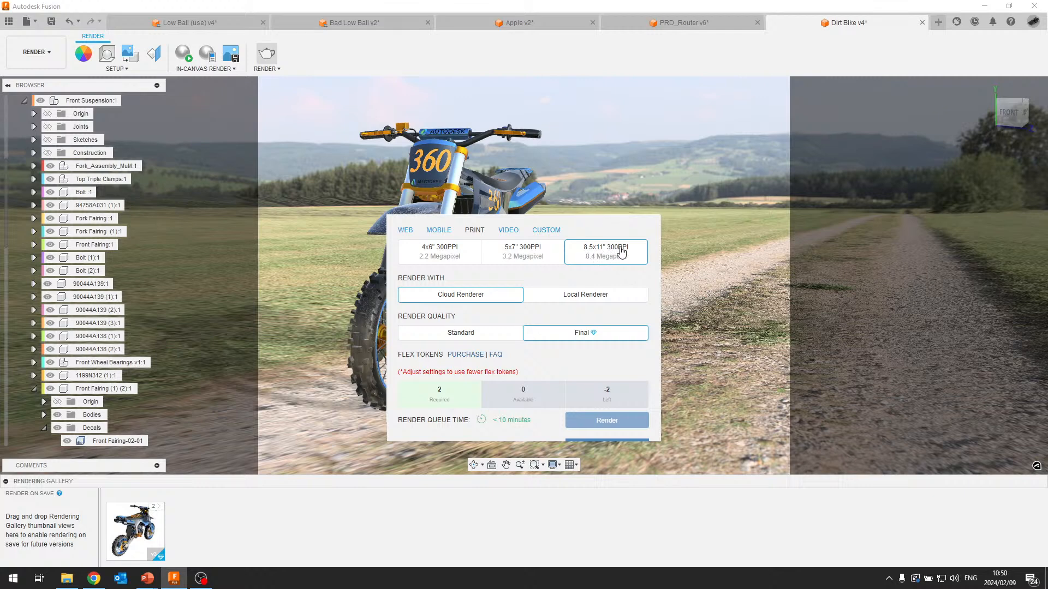
click(508, 231)
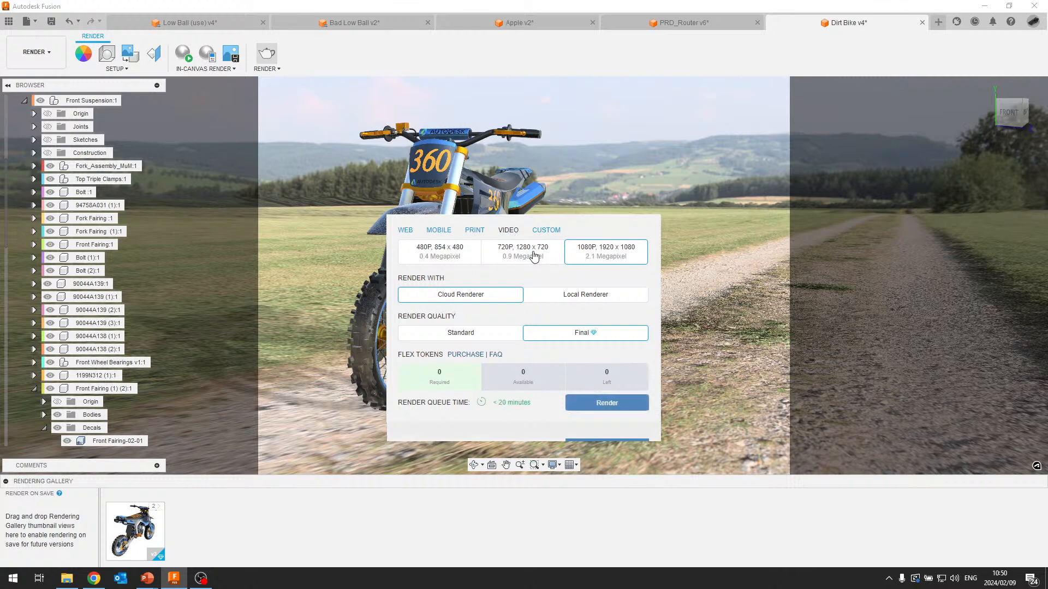
click(548, 231)
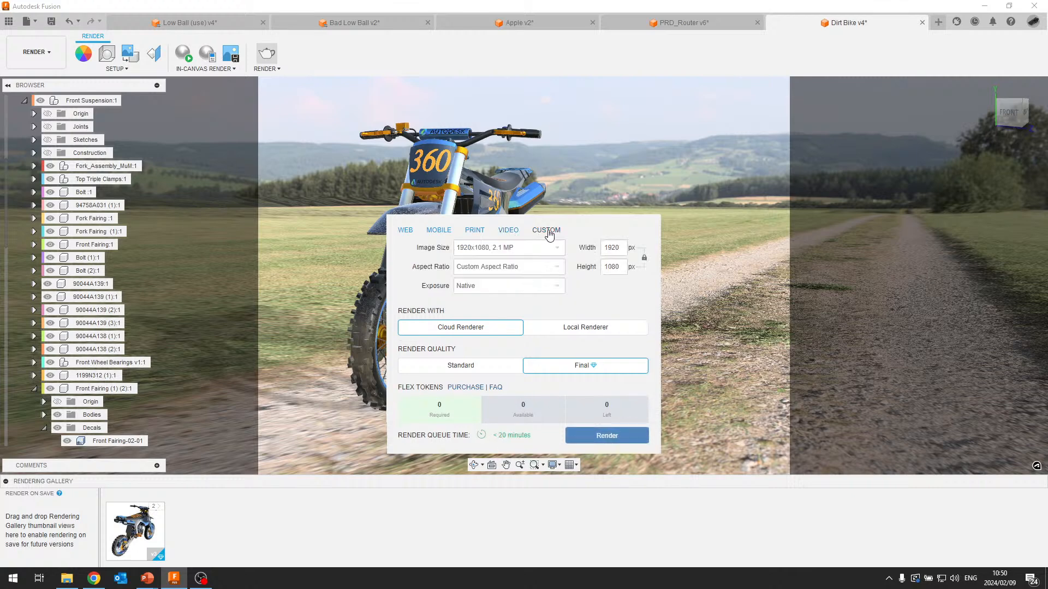
Examine the custom render's width and height values and the available Exposure options.
double_click(612, 248)
double_click(607, 267)
click(559, 288)
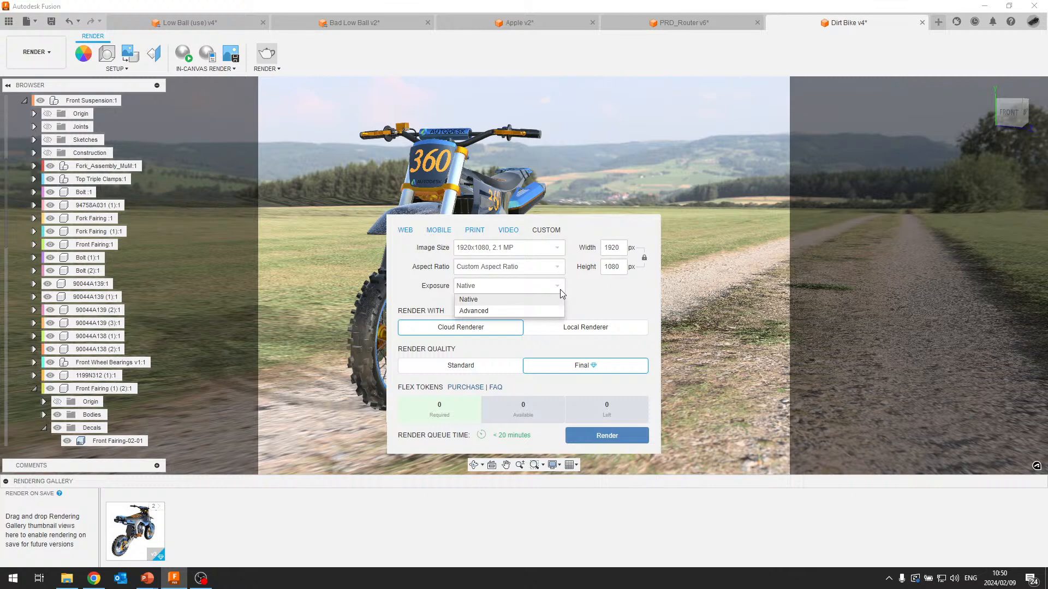
click(557, 288)
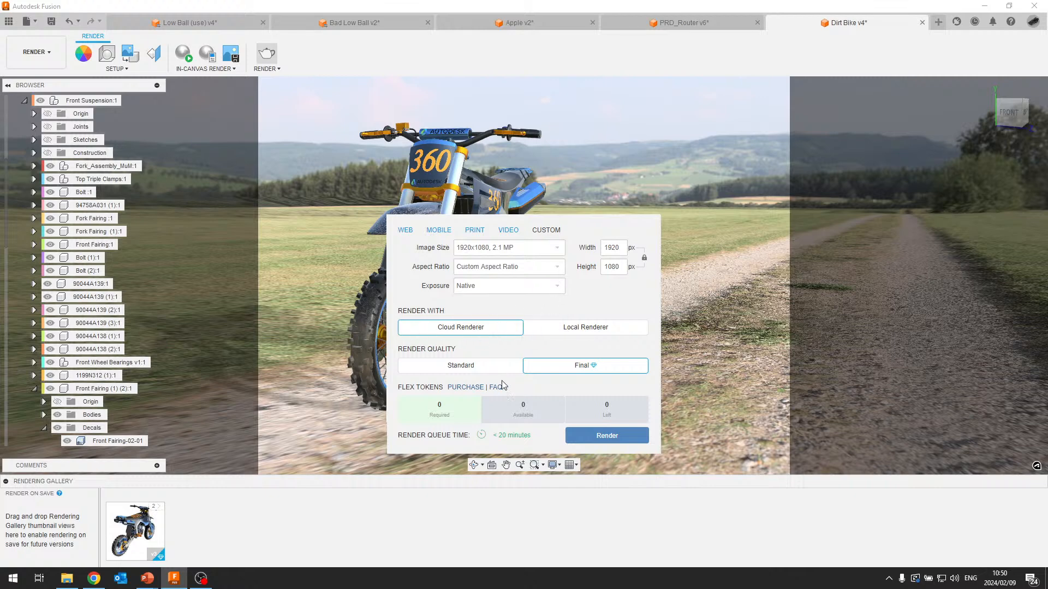
Set the custom render's image size to the 8.5x11 print preset of 3300x2550, 8.4 MP.
click(557, 252)
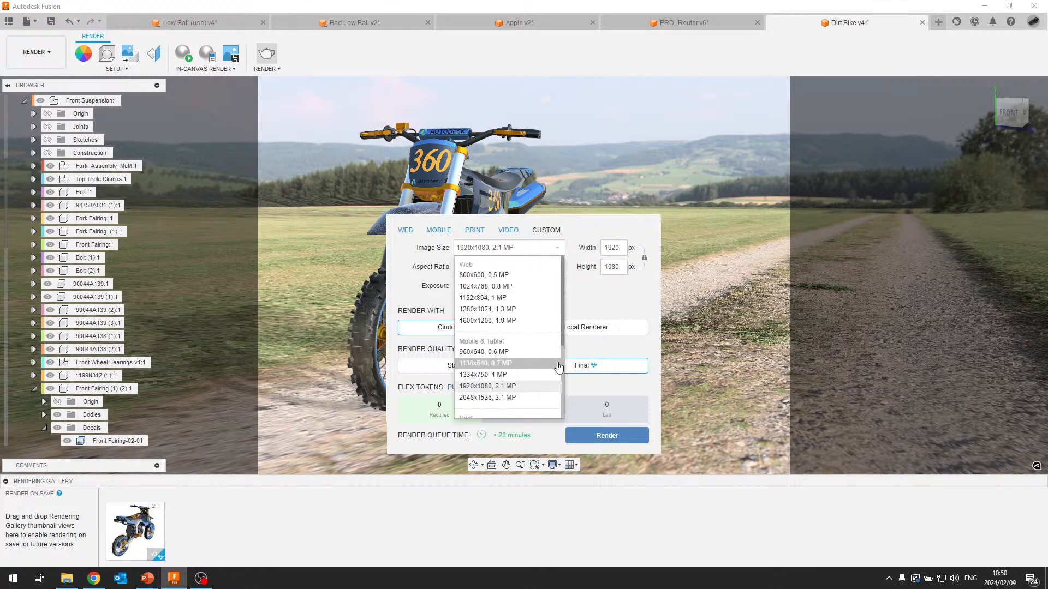
scroll(541, 400, down, 2)
scroll(544, 400, down, 1)
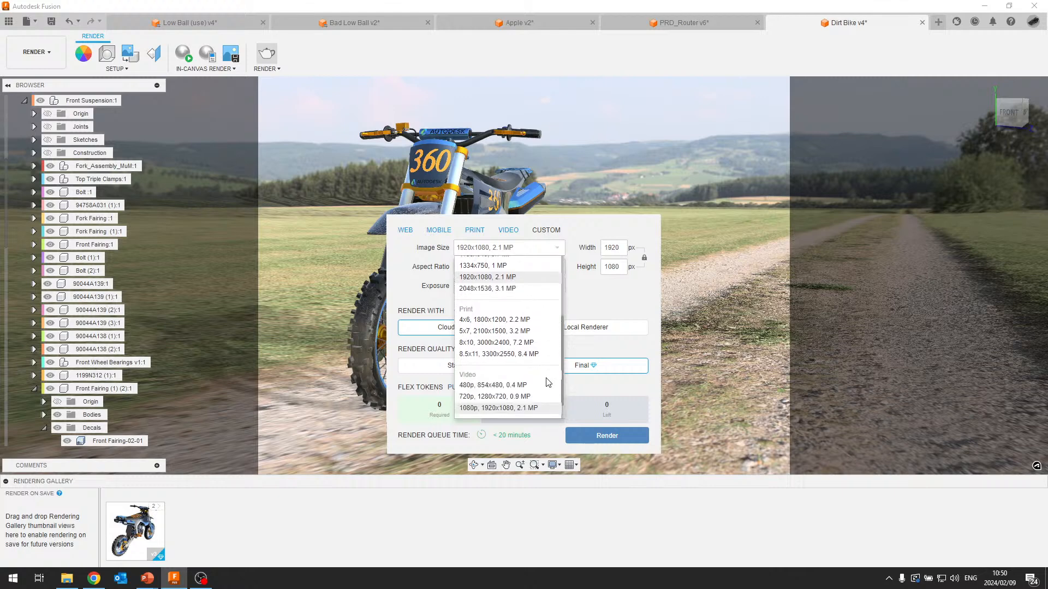
click(535, 362)
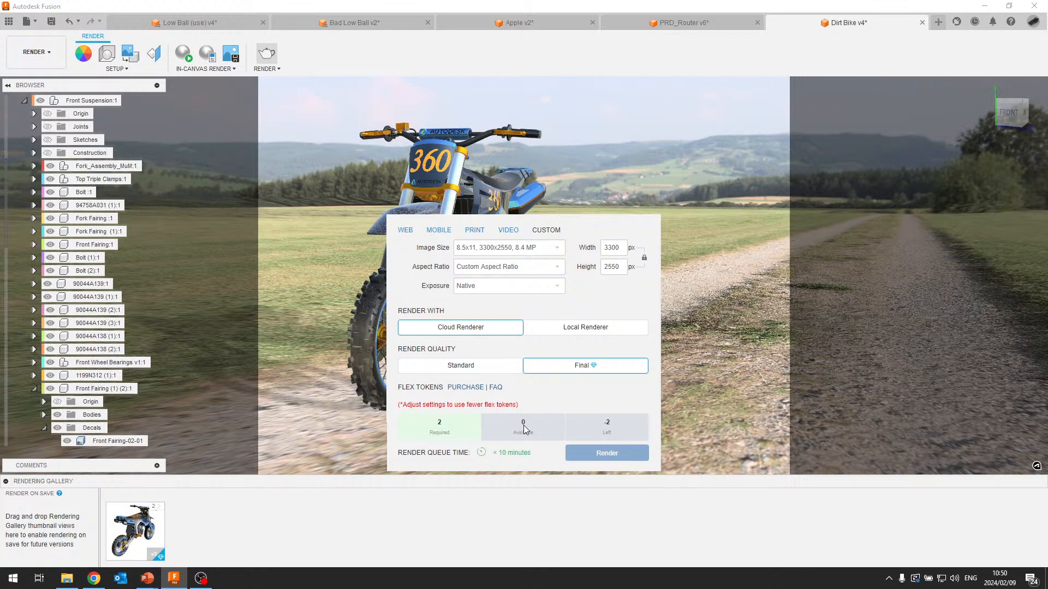
Choose the Local Renderer, turn on its advanced settings and raise the render quality to Excellent.
click(573, 329)
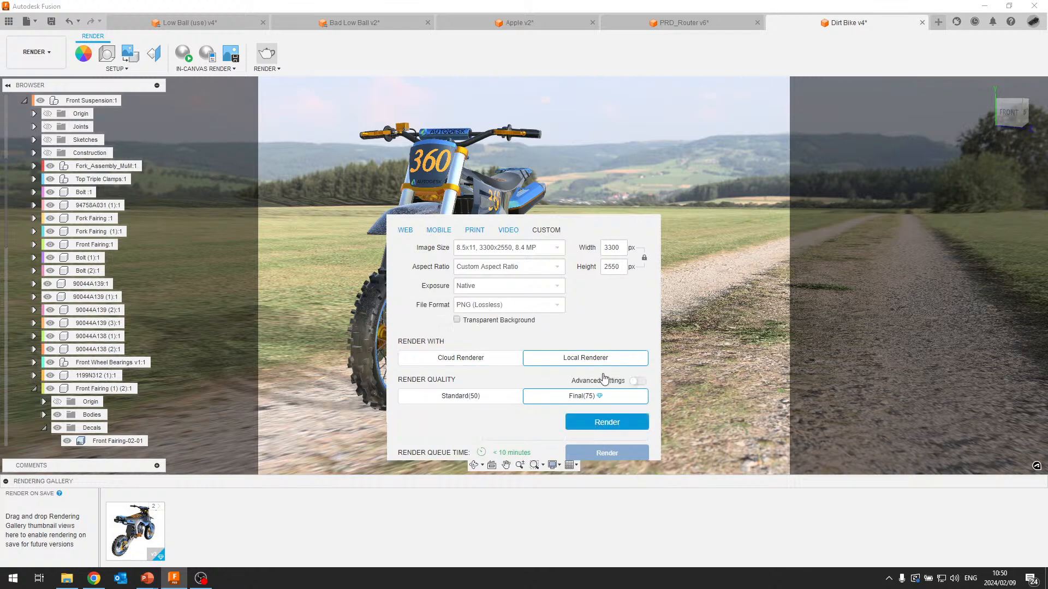
click(636, 382)
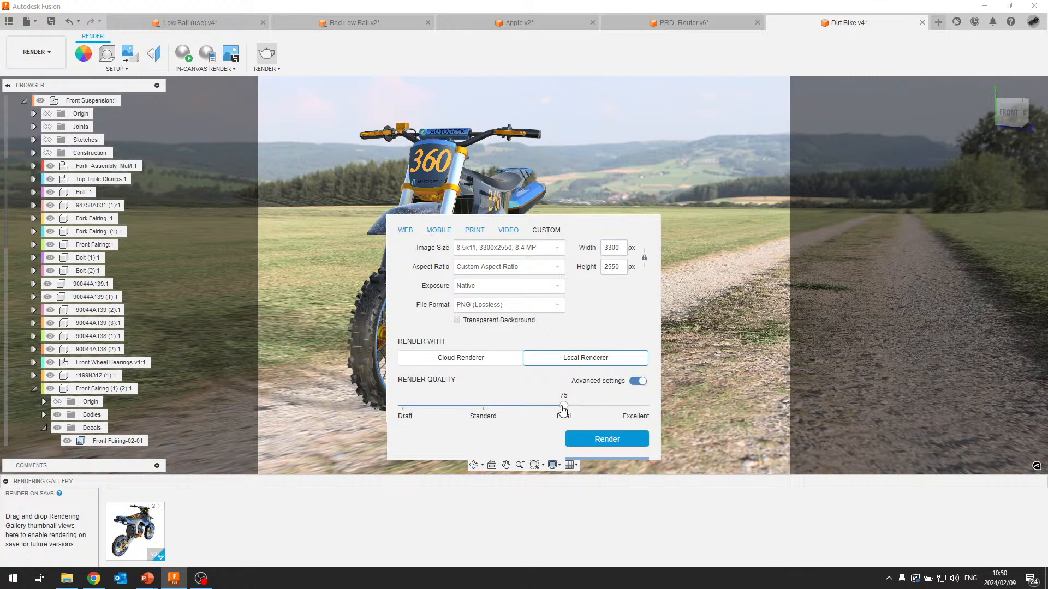
drag(563, 407, 645, 406)
Submit a Standard-quality Cloud Renderer job for the bike with an image size of 1334x750, 1 MP.
click(482, 357)
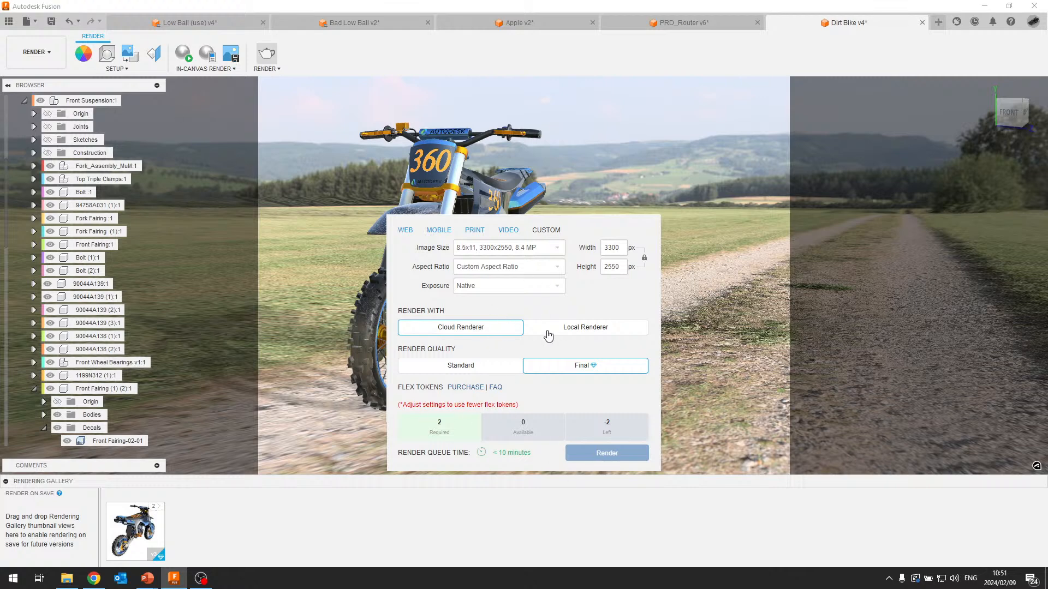
click(461, 367)
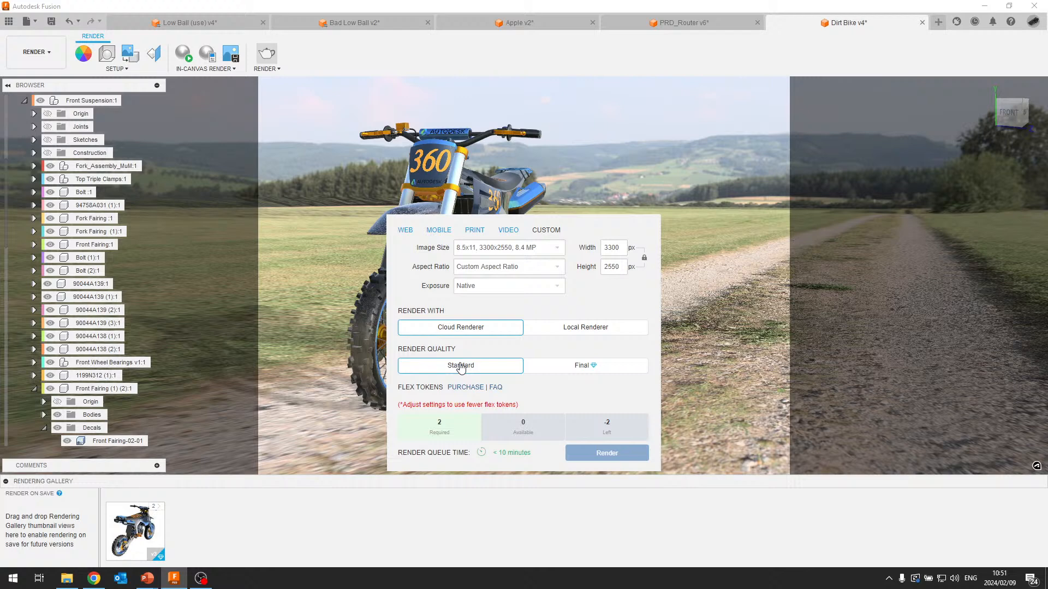
click(532, 248)
click(525, 270)
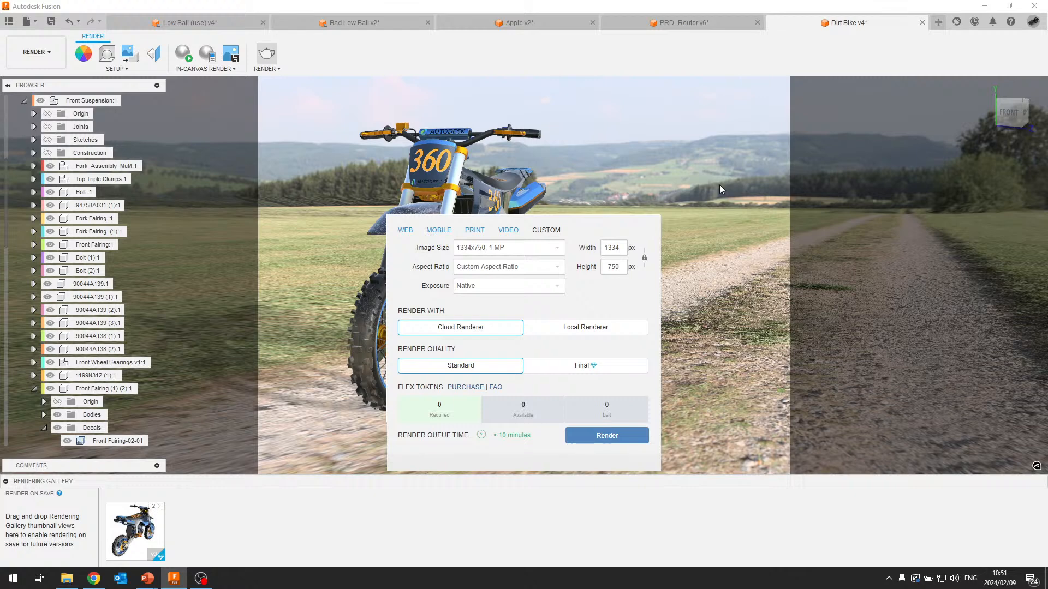
click(613, 444)
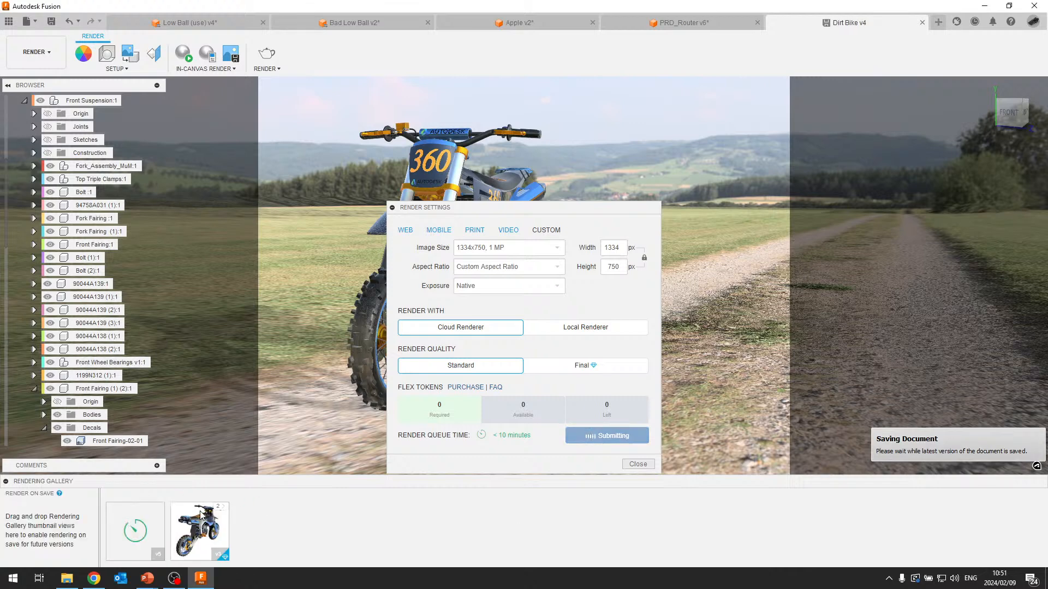
Switch to the PowerPoint slide show and advance from the Demo slide to the Summary slide.
mouse_move(138, 530)
mouse_move(148, 578)
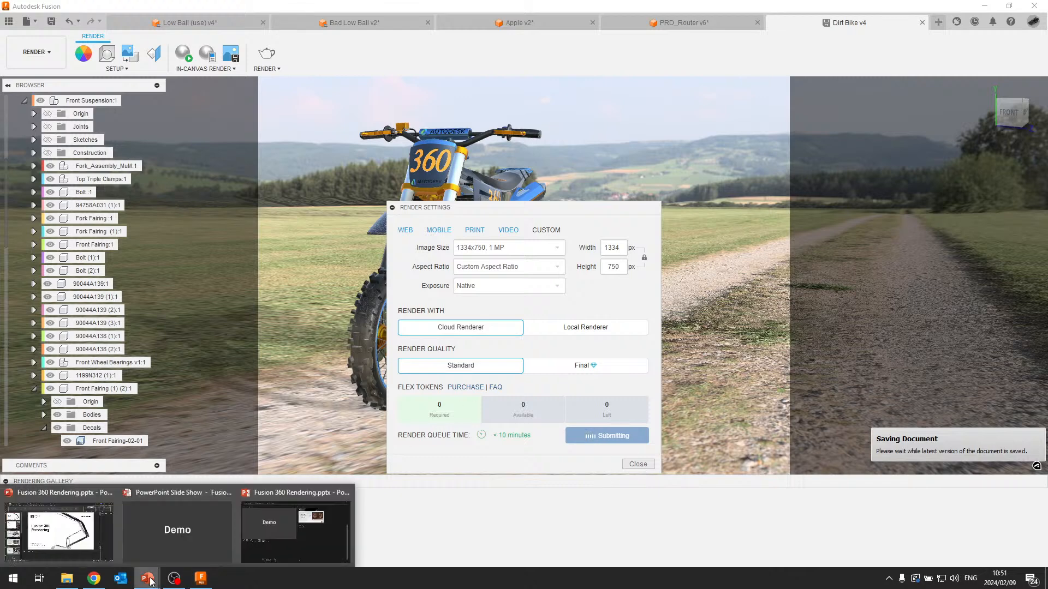
click(180, 542)
click(181, 546)
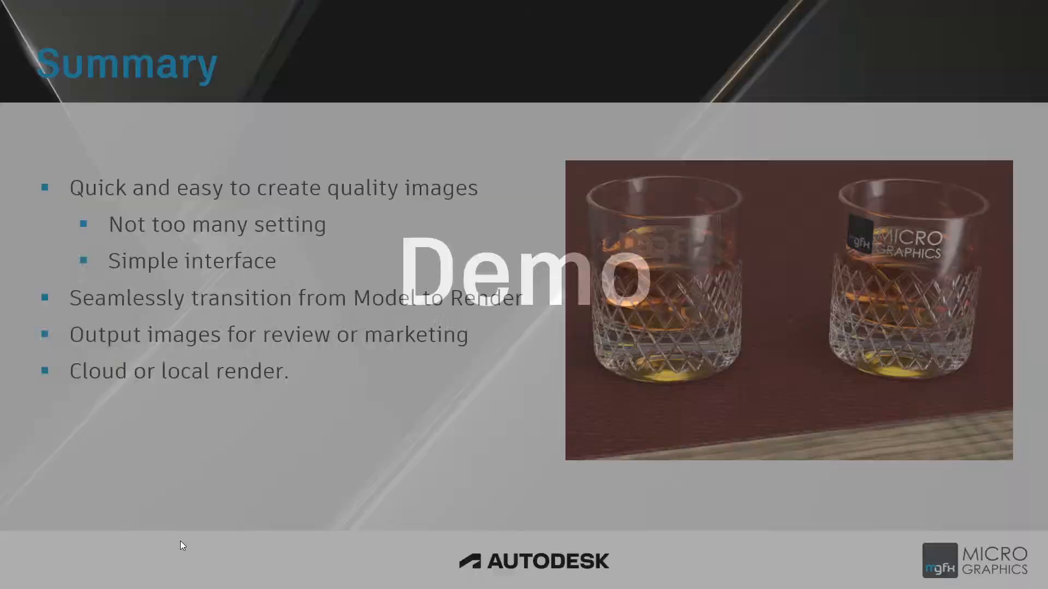
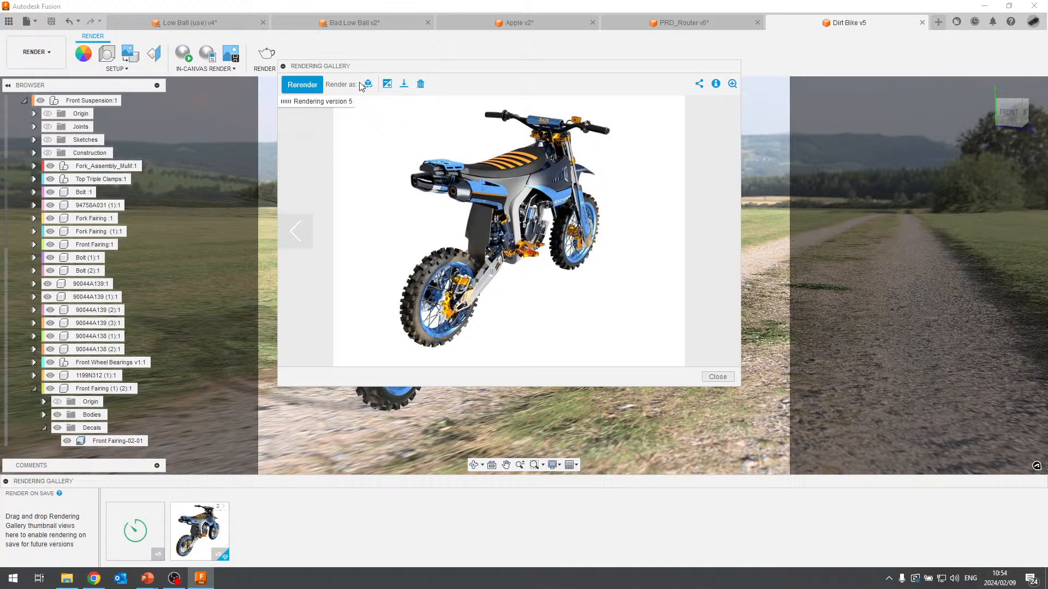
Switch to File Explorer, view the saved render Apple v1.png from the Fusion 360 Rendering folder and close it.
click(69, 583)
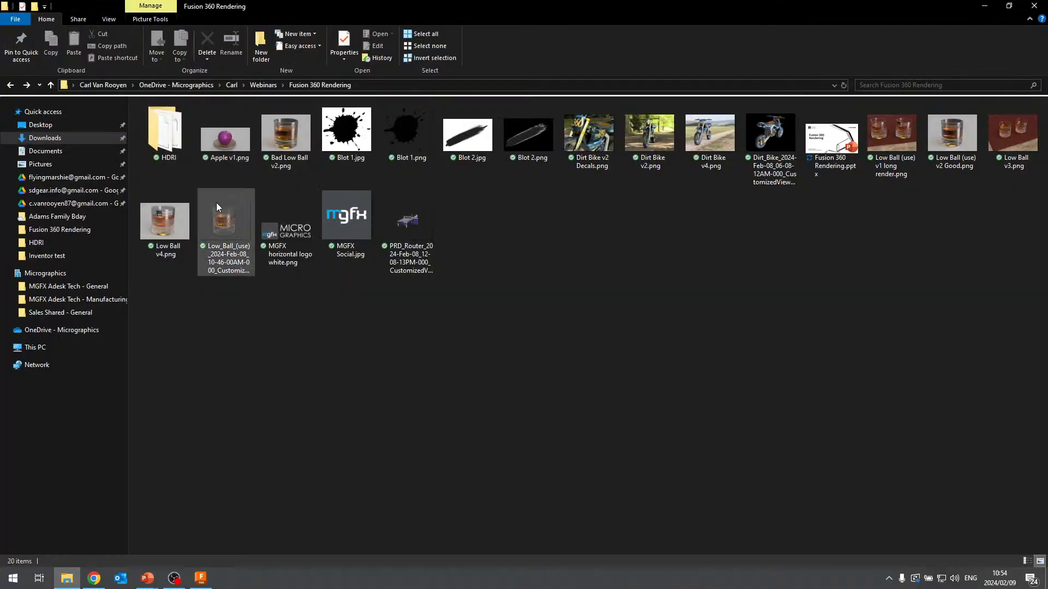
double_click(229, 144)
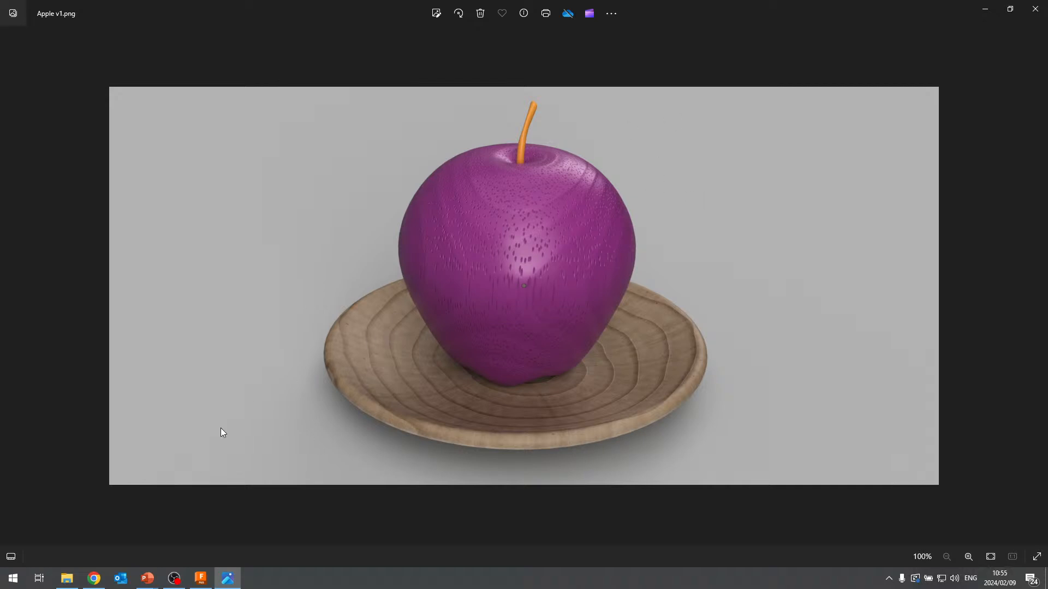
click(1033, 20)
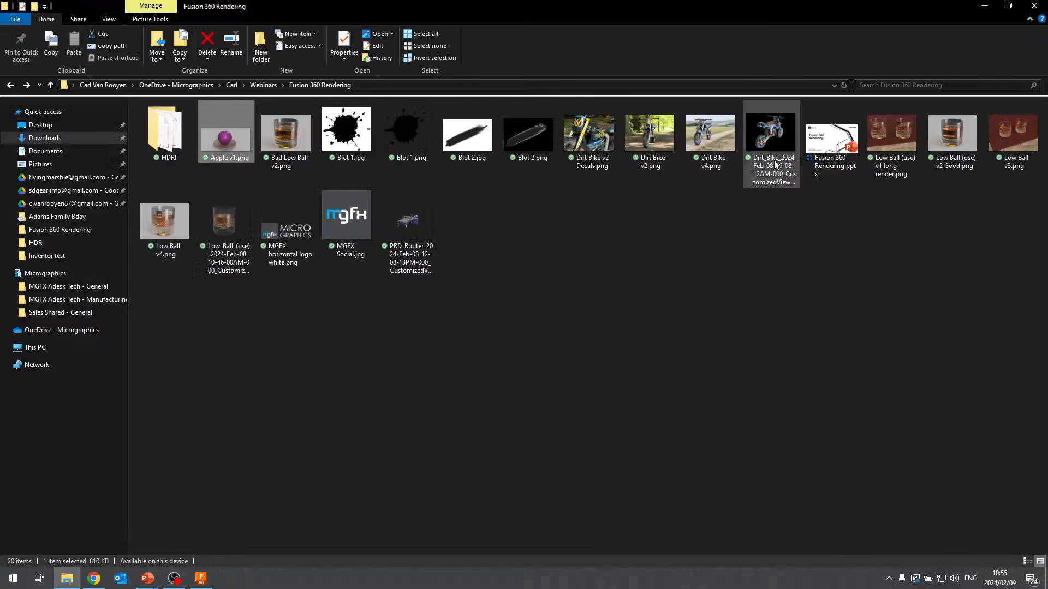
View Dirt Bike v2.png from near and far to inspect the rendered bike, and close the image.
double_click(663, 135)
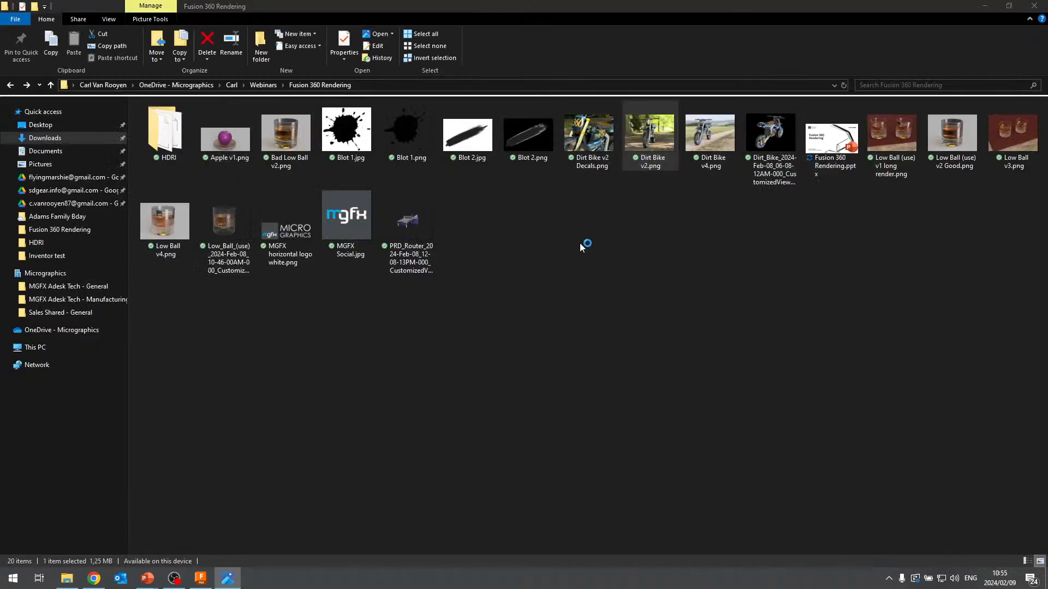
scroll(503, 270, up, 4)
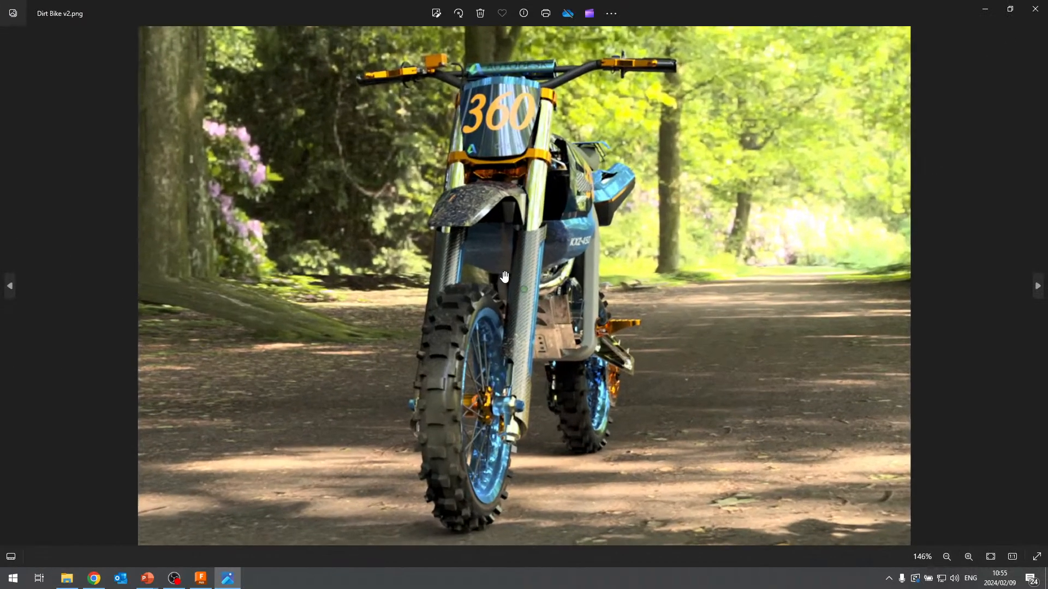
scroll(502, 271, down, 3)
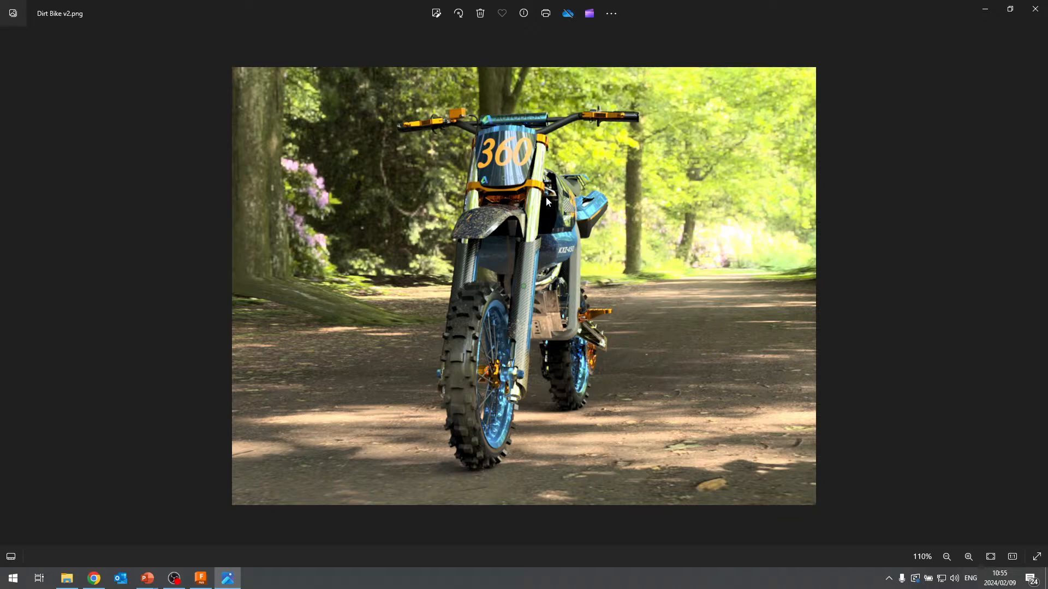
scroll(401, 382, down, 1)
click(1035, 9)
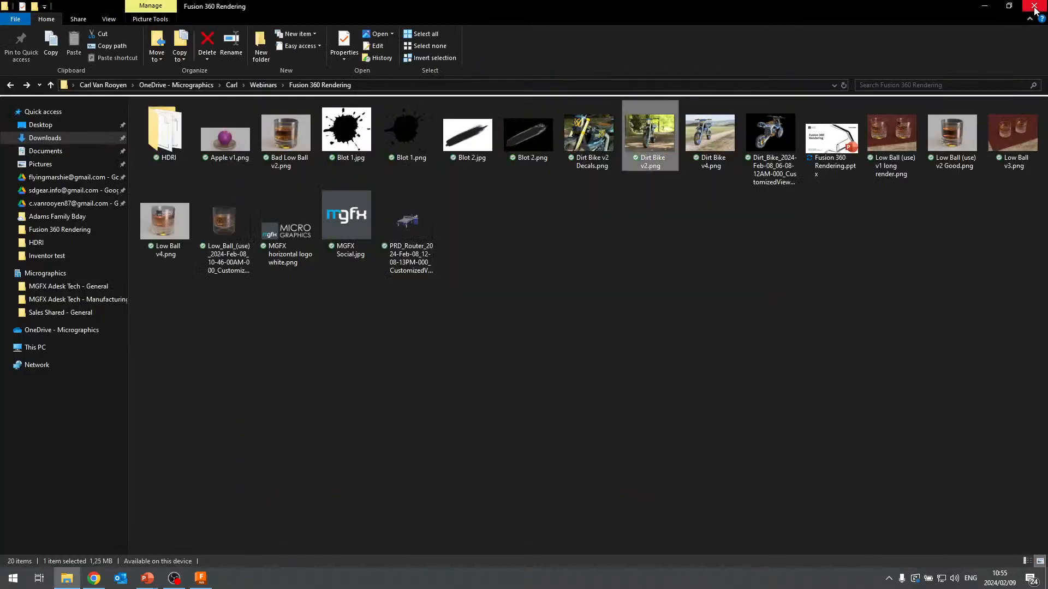
Switch back to Fusion, dismiss the enlarged render and browse the Fusion Library environments in the scene settings.
click(200, 578)
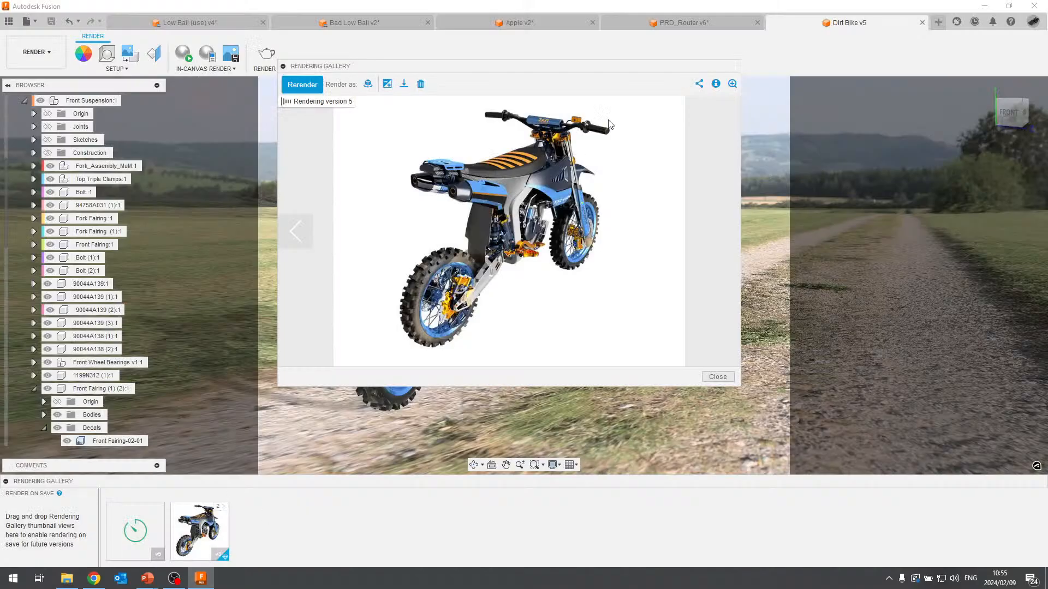
click(717, 377)
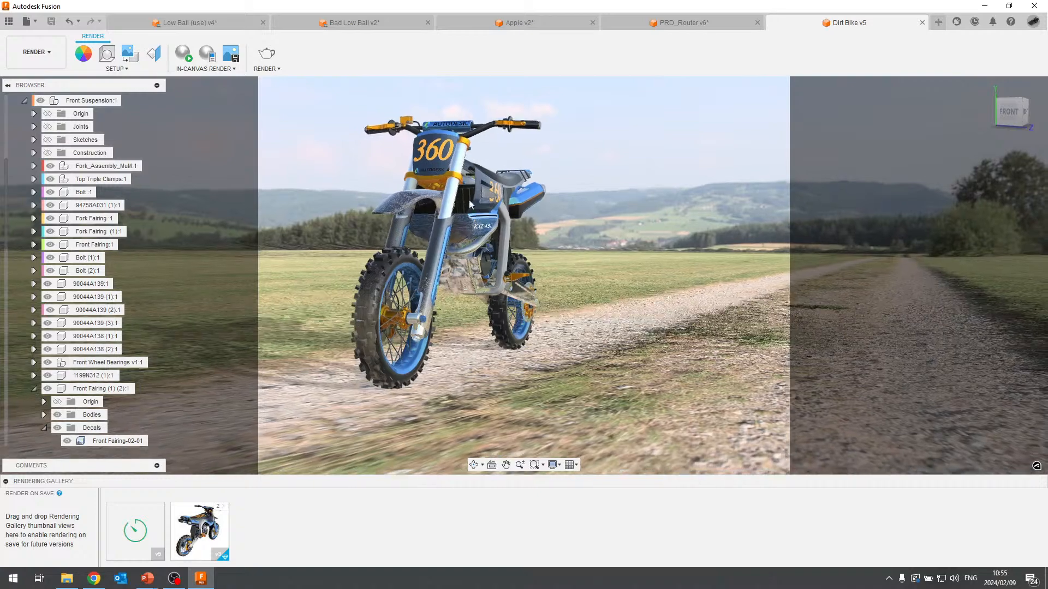
click(106, 55)
click(903, 153)
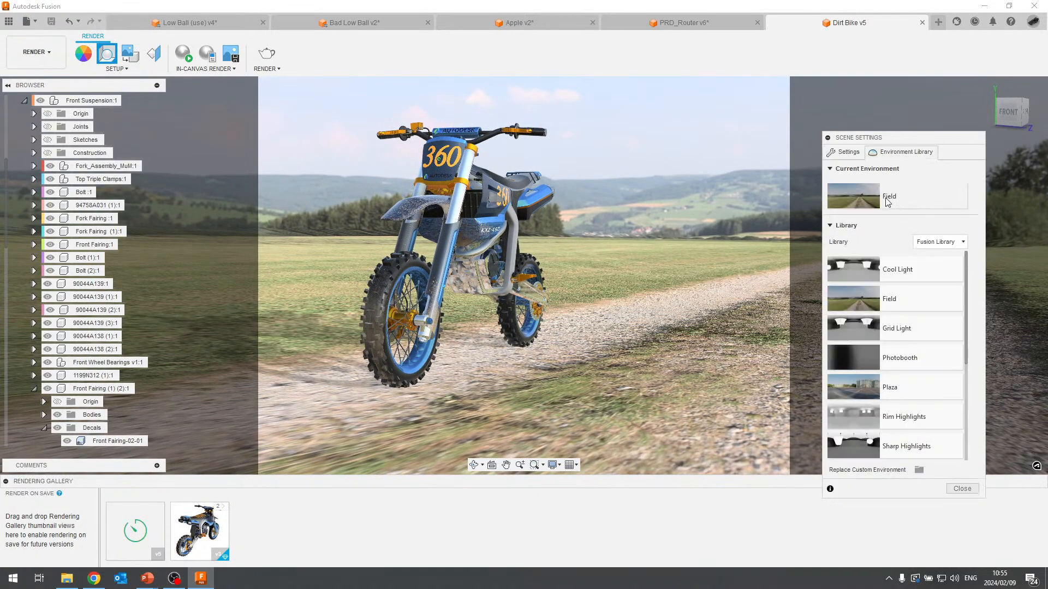
scroll(895, 355, down, 5)
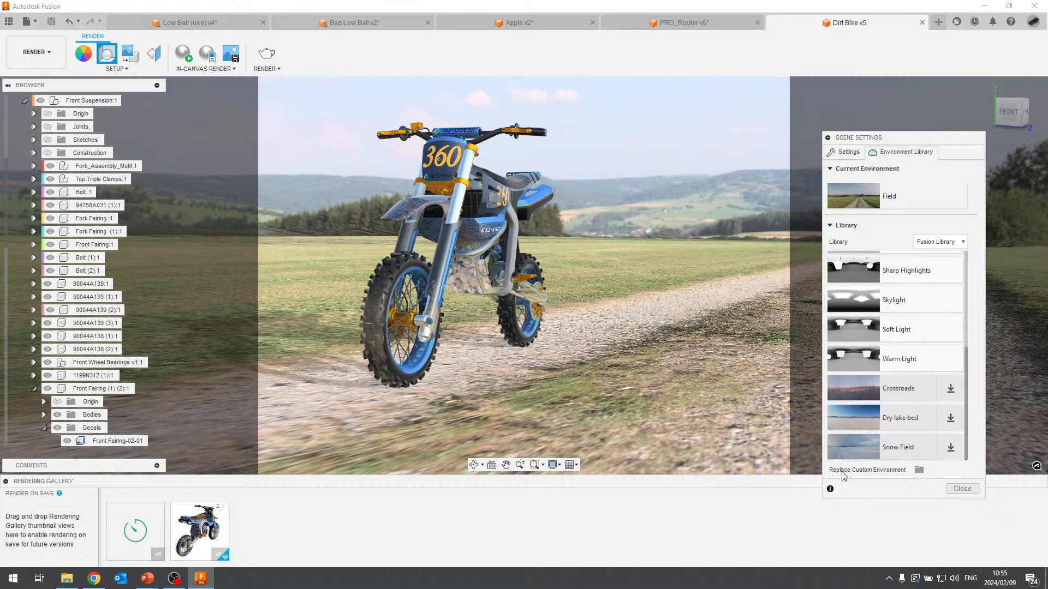
Replace the custom environment with HDR_041_Path.hdr from the computer's HDRI folder and reframe the bike on the forest path.
click(919, 470)
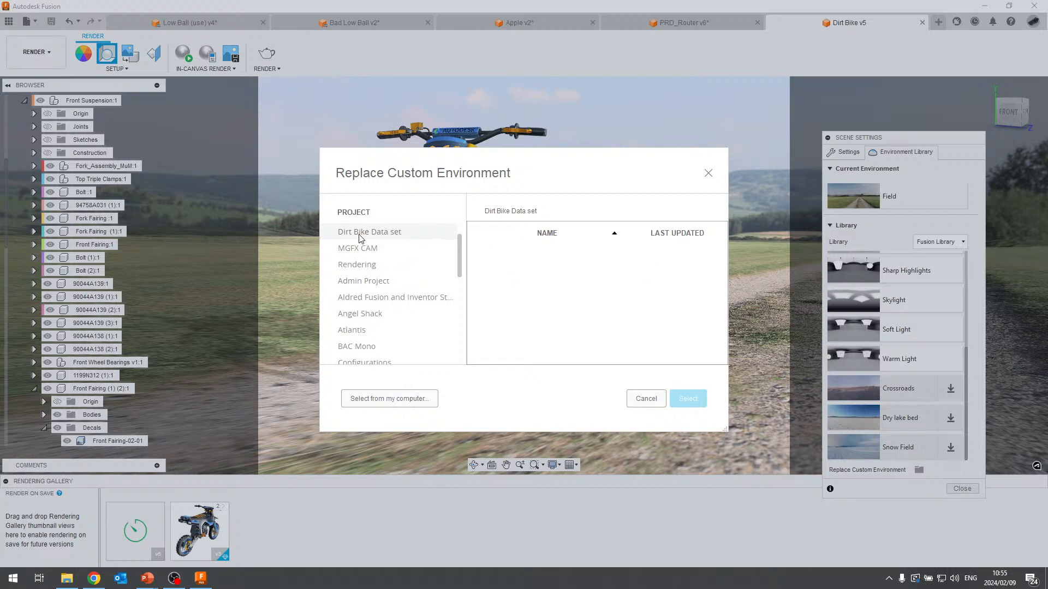
click(389, 399)
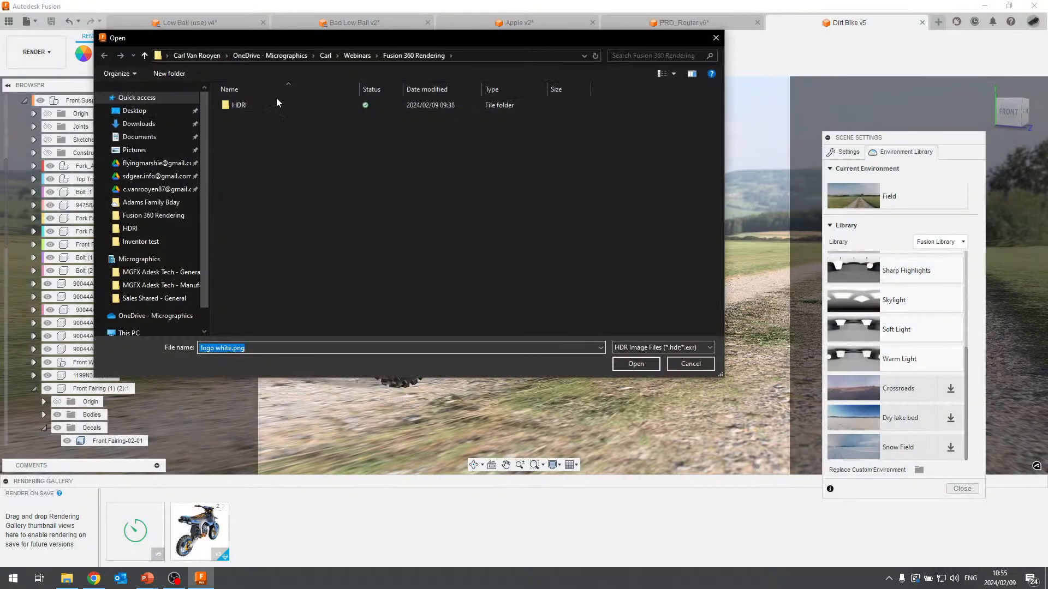
double_click(241, 104)
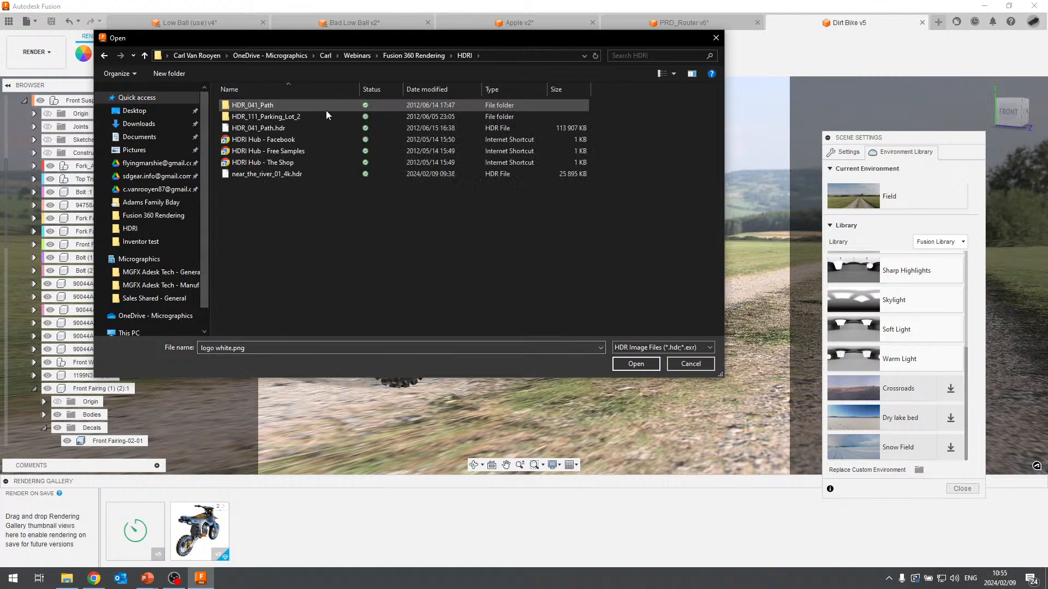
click(277, 130)
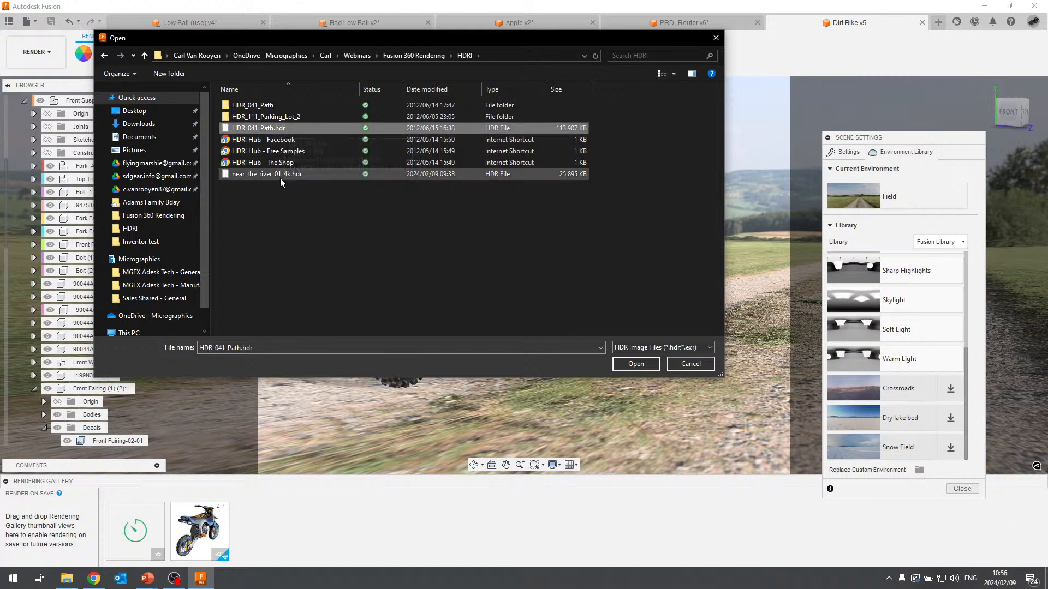
click(636, 364)
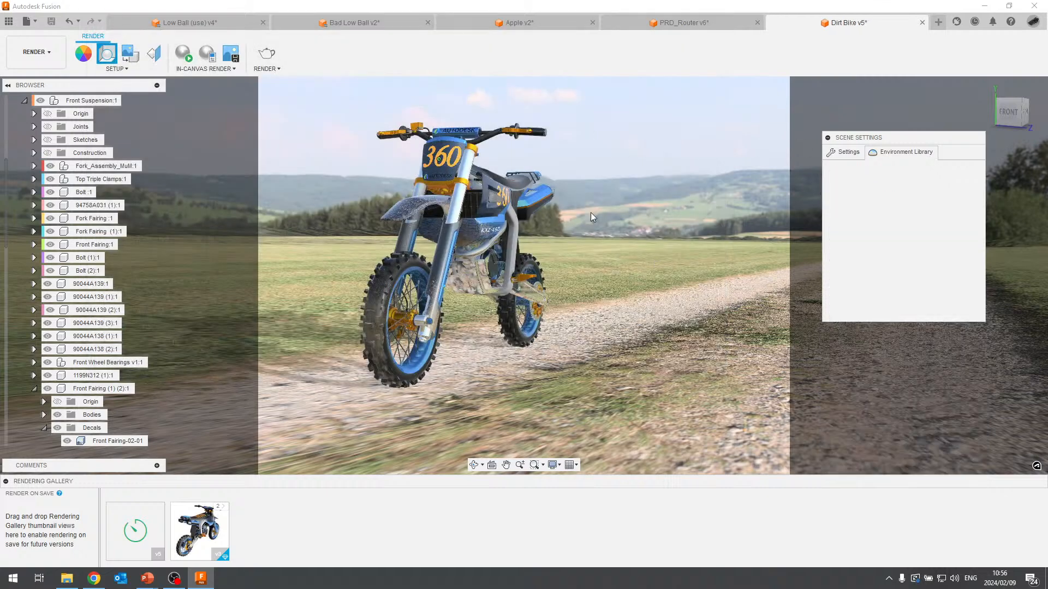
scroll(622, 246, down, 5)
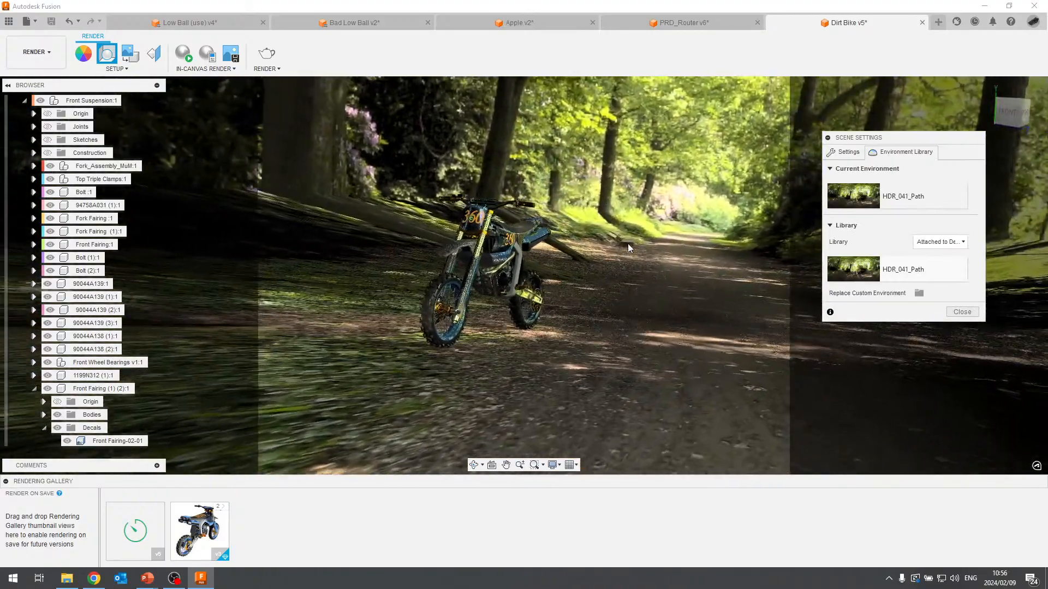
shift+middle_drag(628, 243, 597, 212)
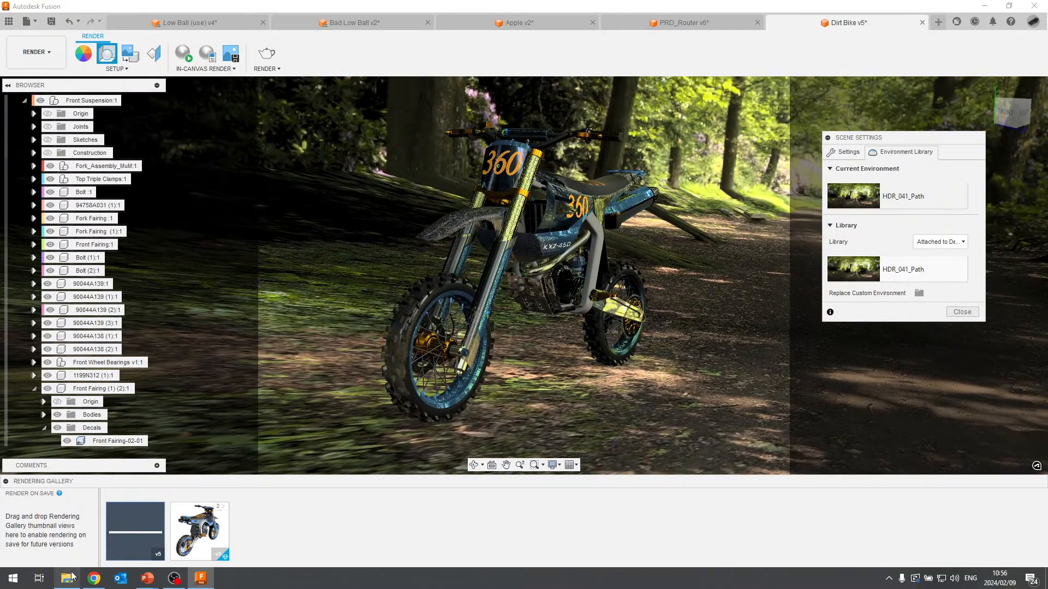
Switch to Chrome and look through the Free HDRI Skies collection on HDRI-Hub.com.
click(93, 579)
scroll(557, 318, down, 4)
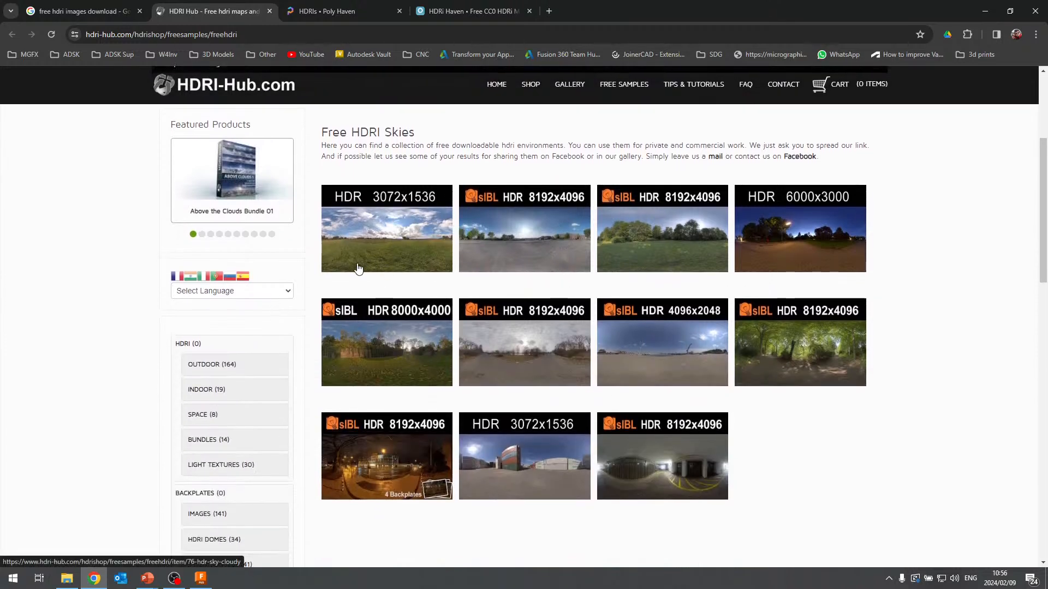
scroll(344, 278, up, 2)
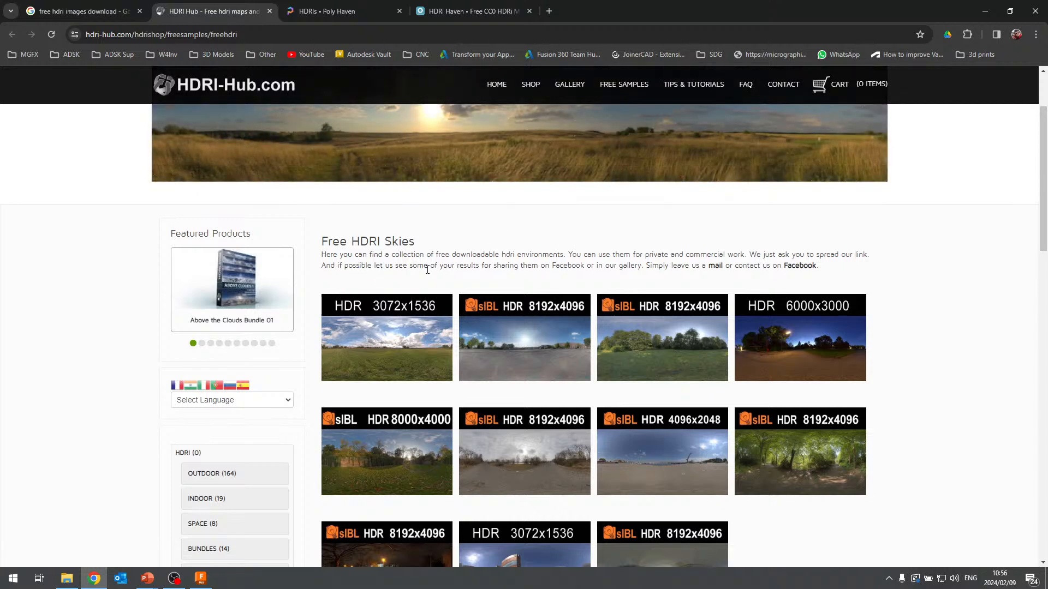
scroll(401, 203, down, 1)
scroll(273, 158, up, 1)
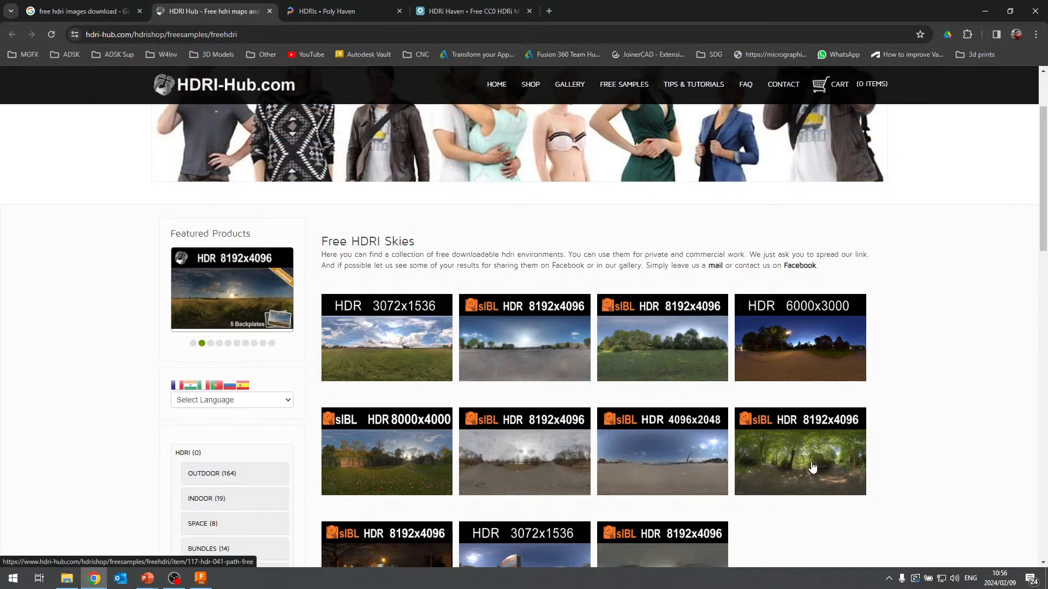
scroll(210, 95, up, 2)
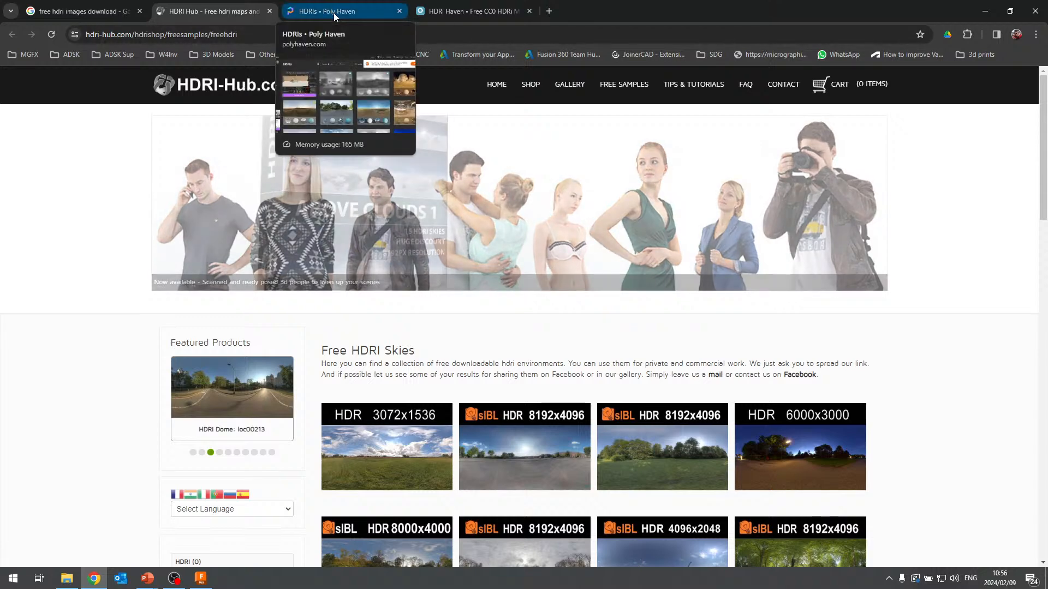
Look through the HDRIs gallery on Poly Haven, including the Near The River 01 environment.
click(334, 13)
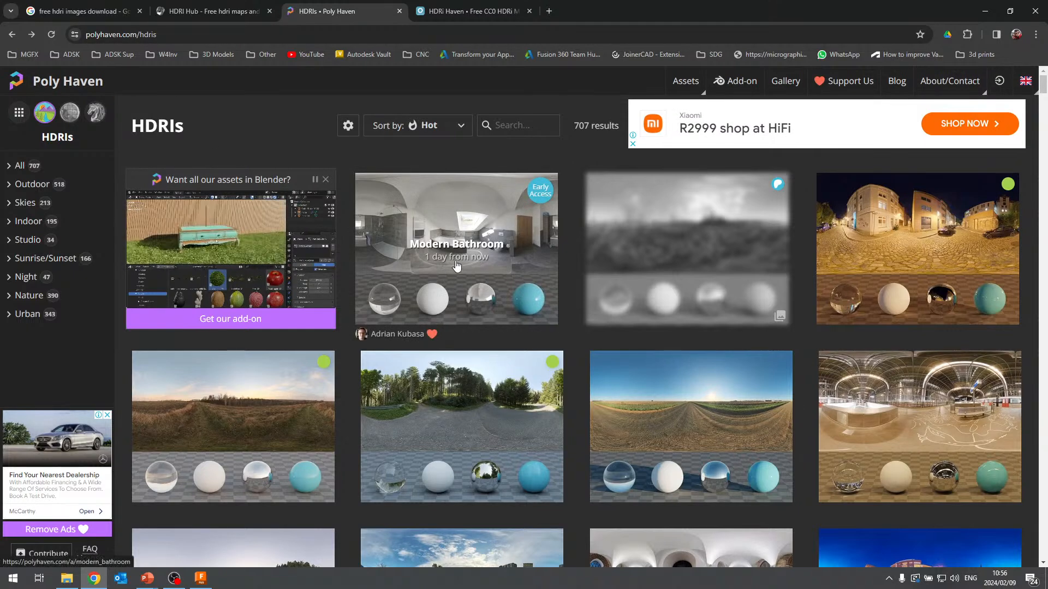
scroll(748, 361, down, 5)
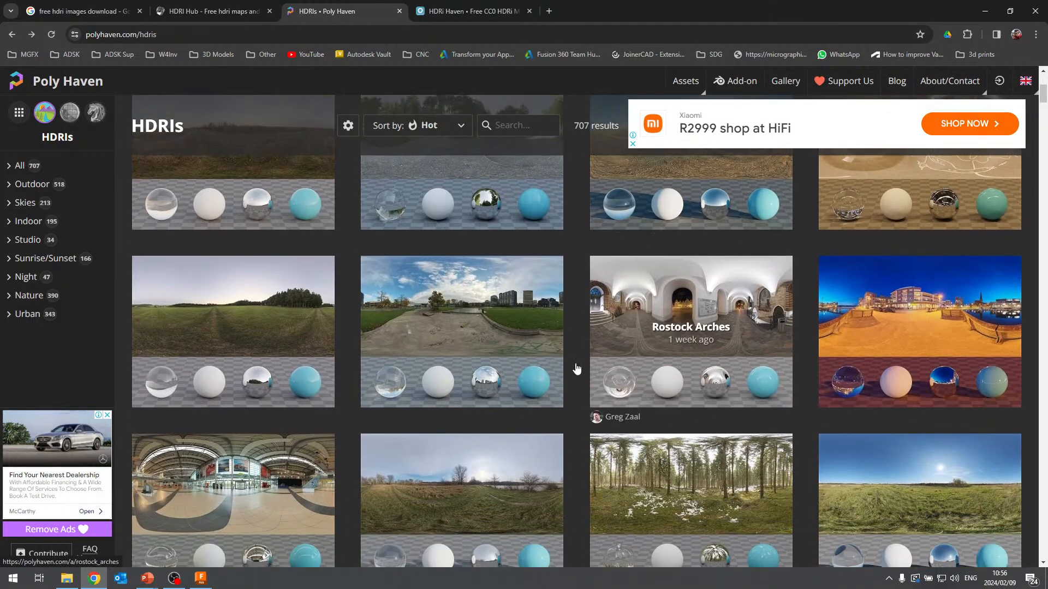
scroll(443, 404, down, 3)
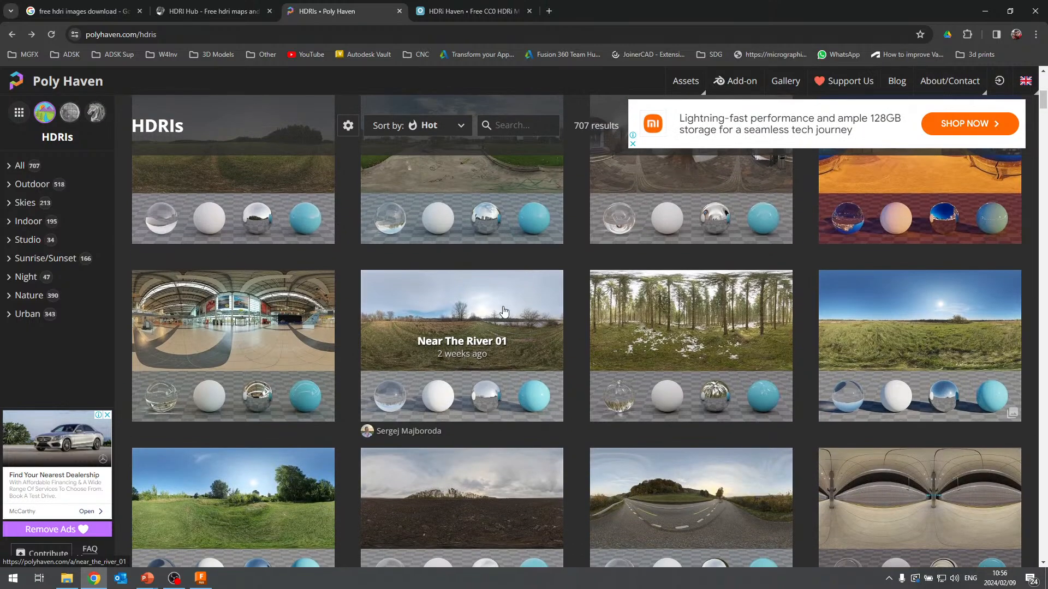
scroll(365, 334, up, 3)
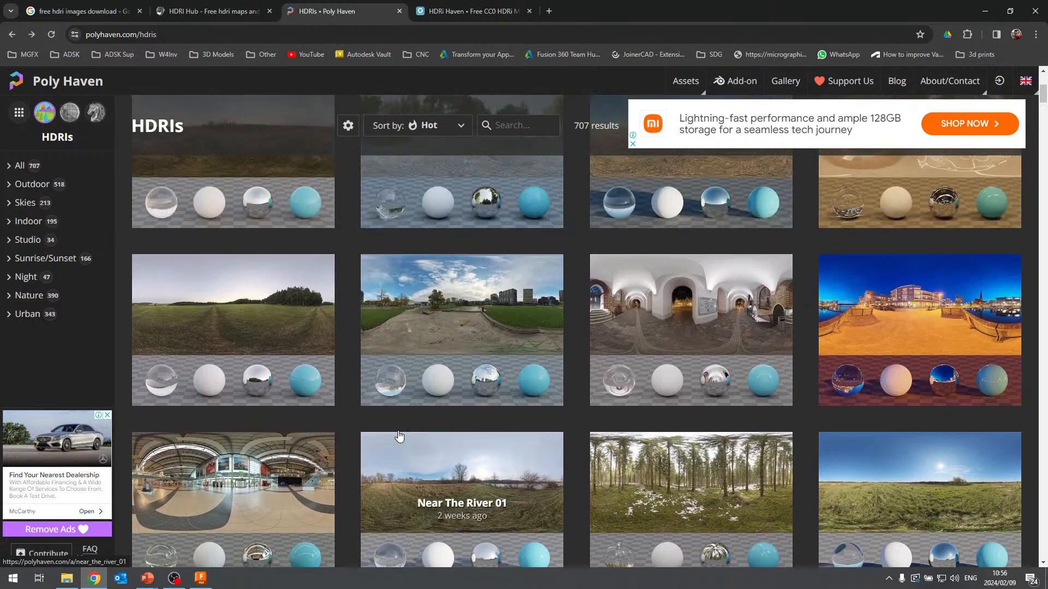
scroll(454, 420, up, 5)
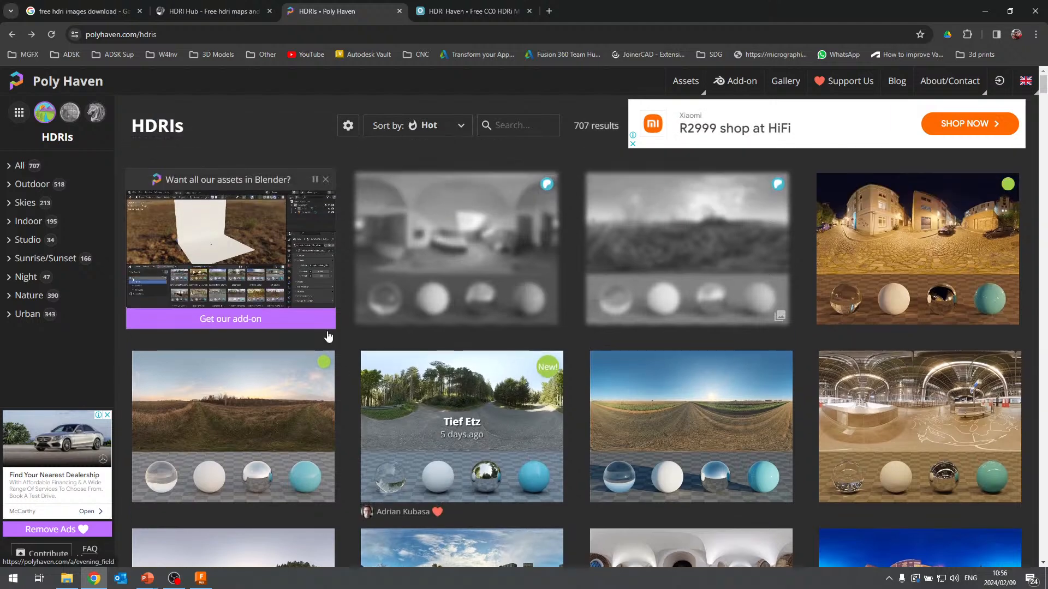
Examine the range of free HDRI maps offered on the HDRI-Haven site.
click(480, 14)
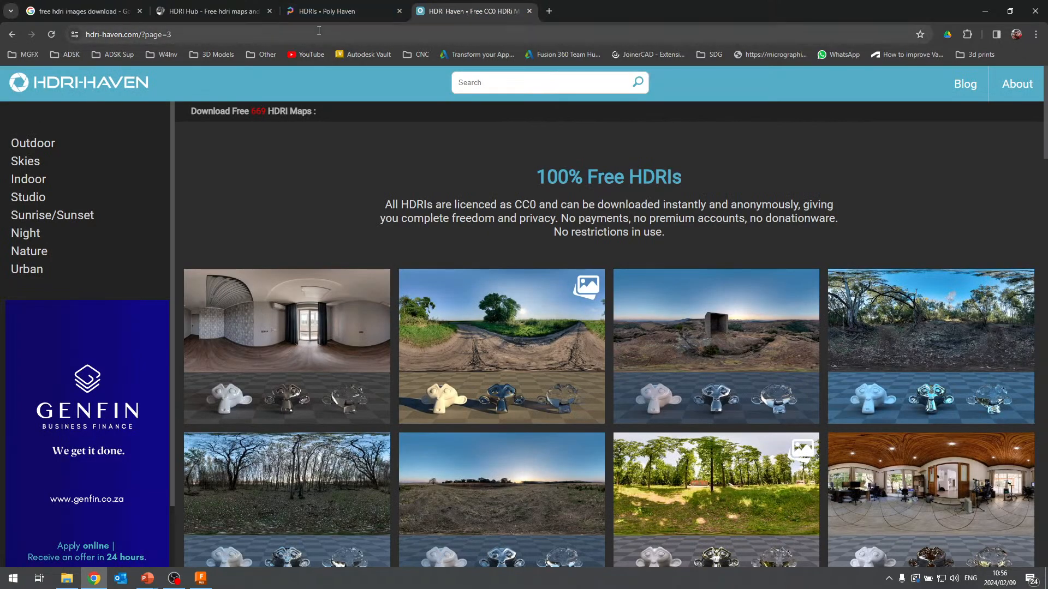
click(322, 12)
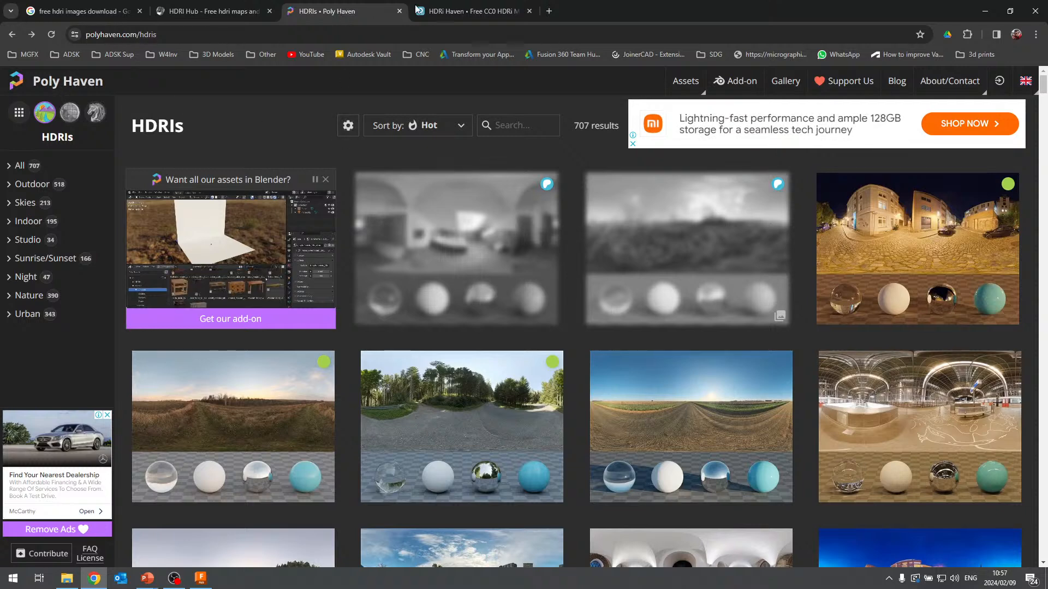
click(455, 13)
scroll(568, 286, down, 4)
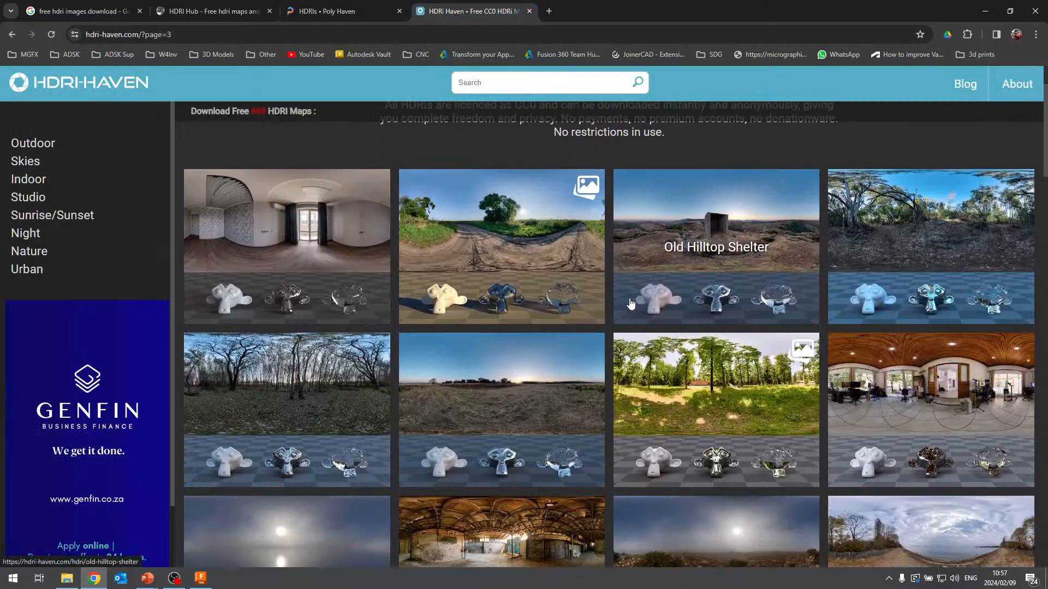
scroll(569, 286, down, 2)
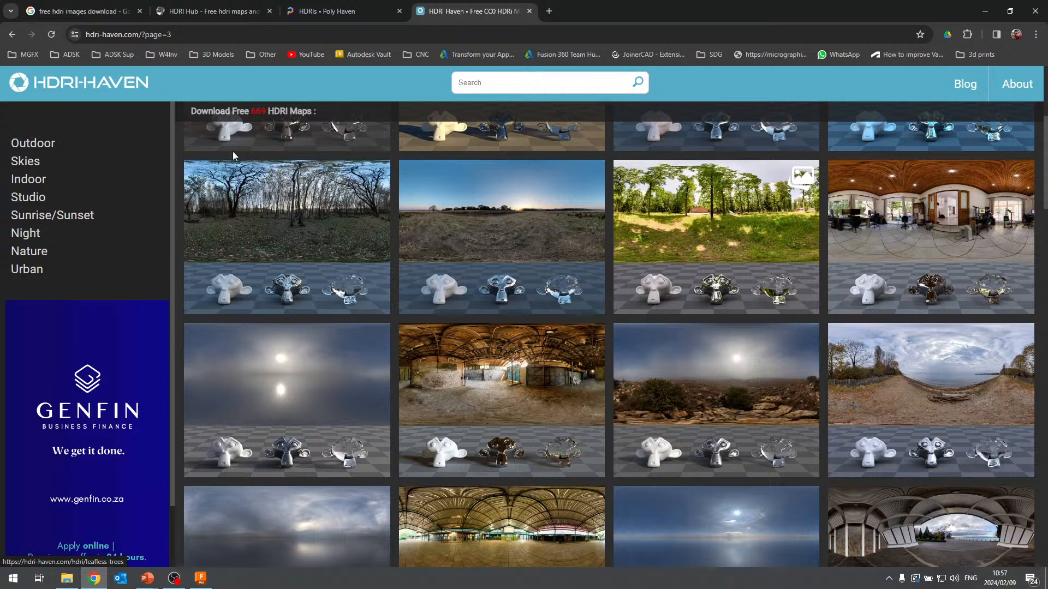
scroll(415, 278, down, 1)
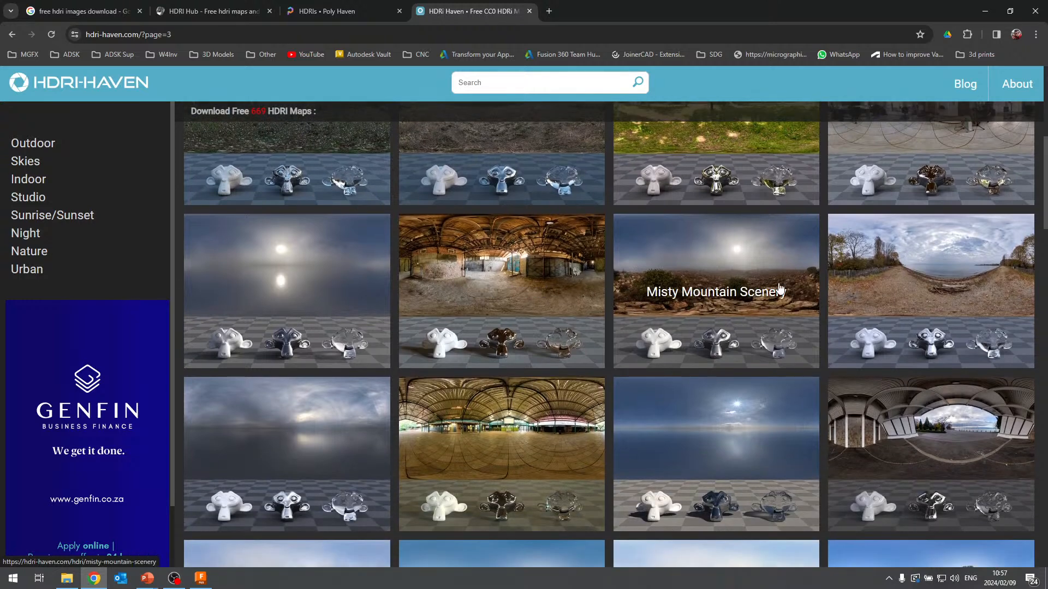
scroll(819, 415, down, 2)
scroll(757, 475, down, 5)
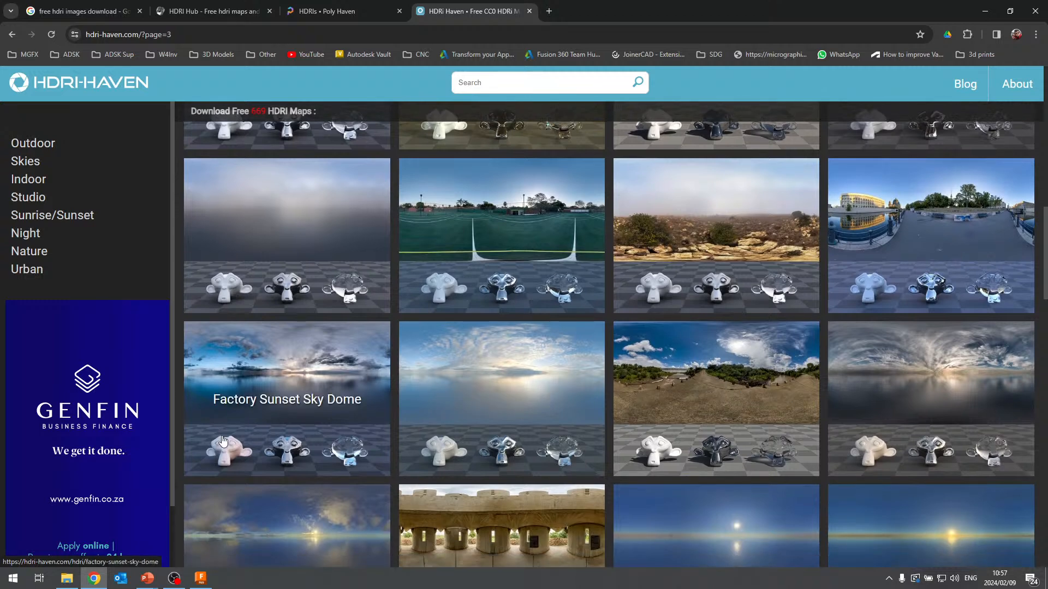
scroll(355, 414, down, 2)
scroll(415, 461, down, 4)
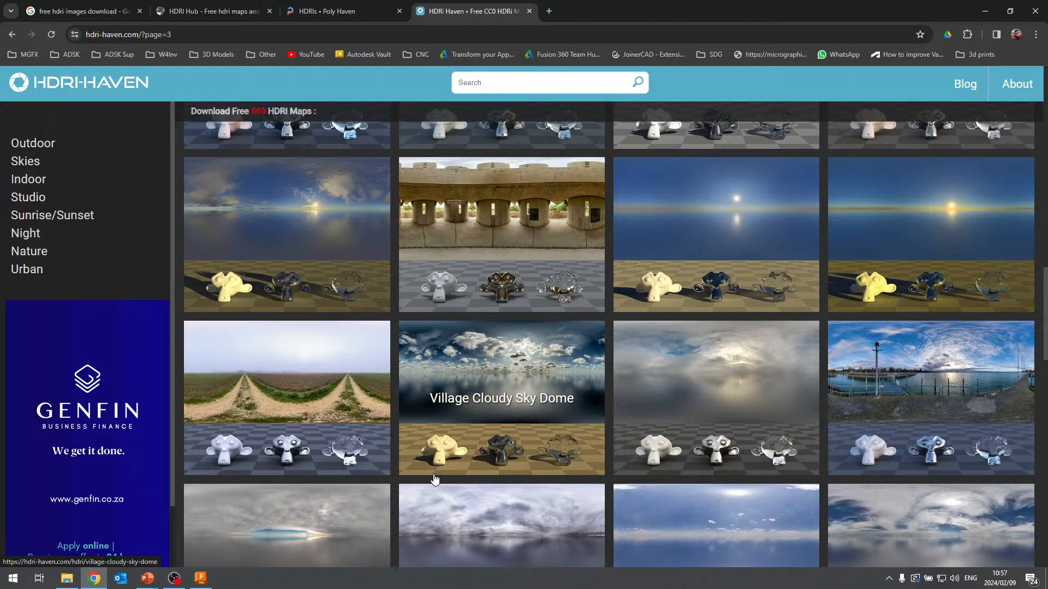
scroll(436, 475, down, 5)
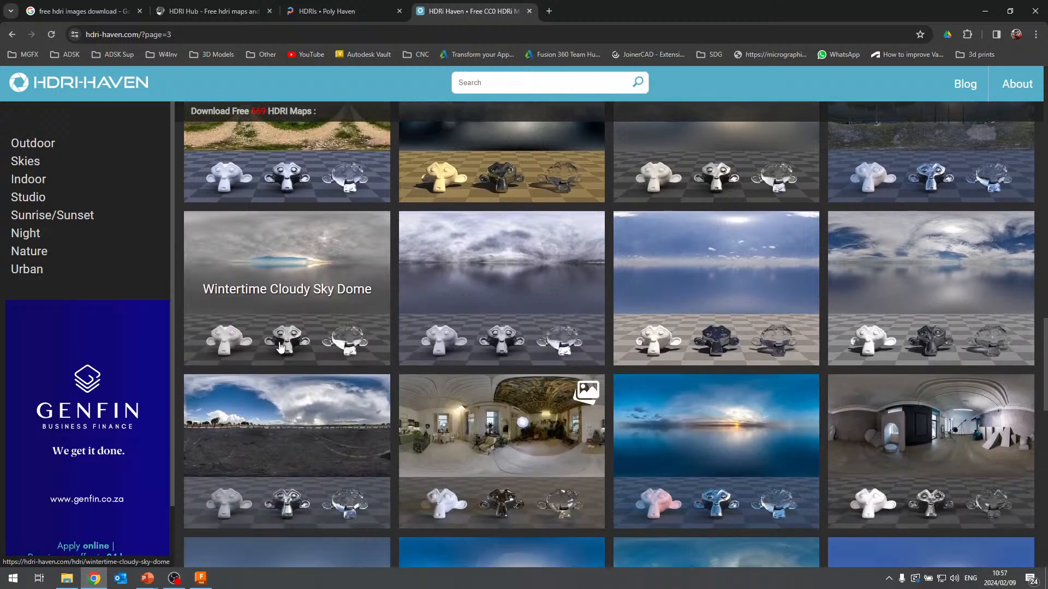
scroll(327, 349, down, 2)
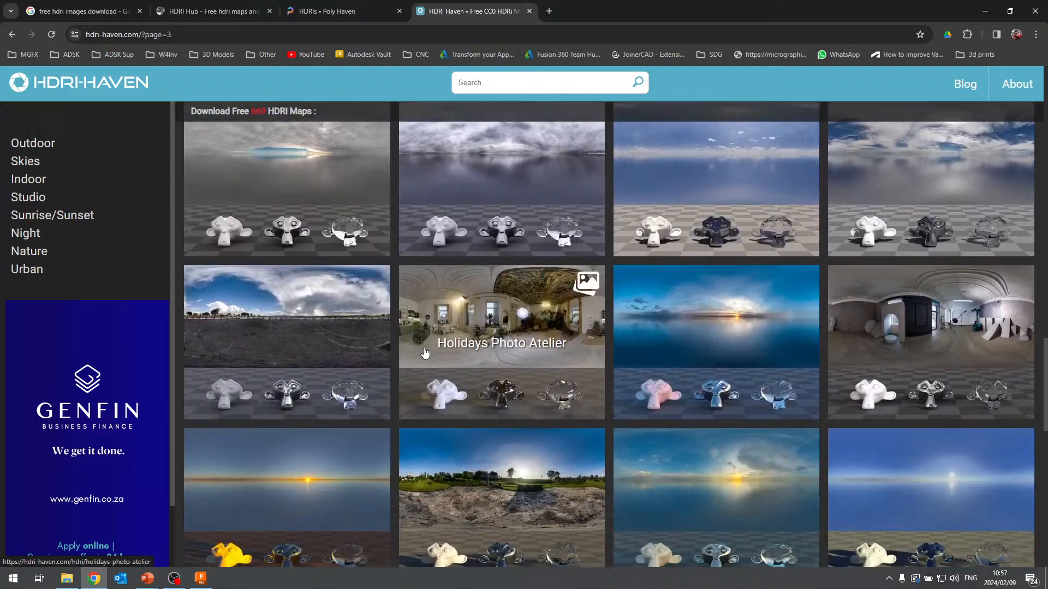
scroll(425, 354, down, 6)
scroll(491, 235, up, 3)
Return to Fusion and adjust the view of the bike against the HDR_041_Path environment.
click(985, 11)
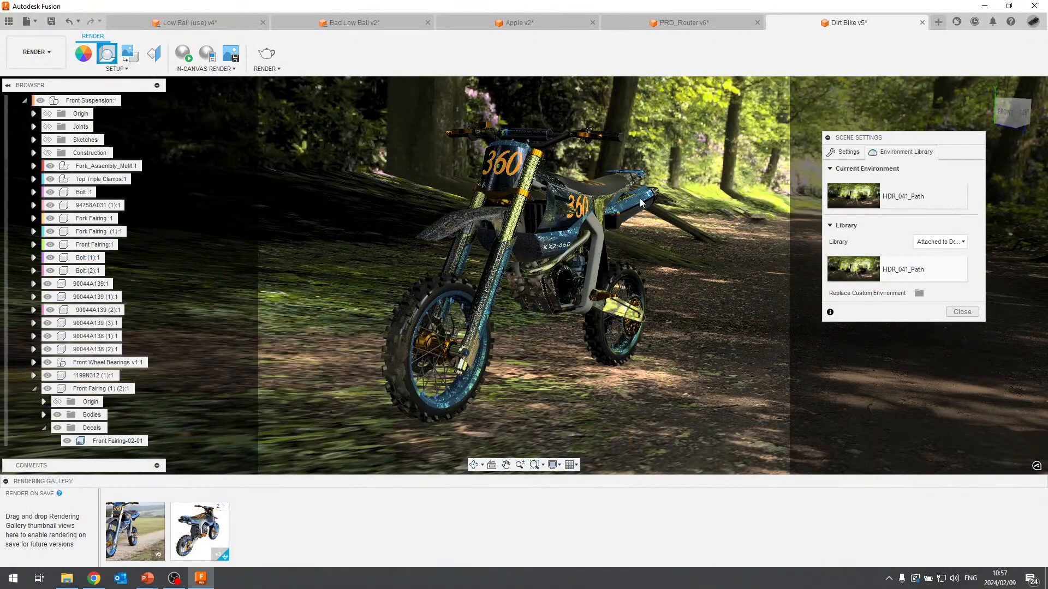
shift+middle_drag(642, 203, 797, 273)
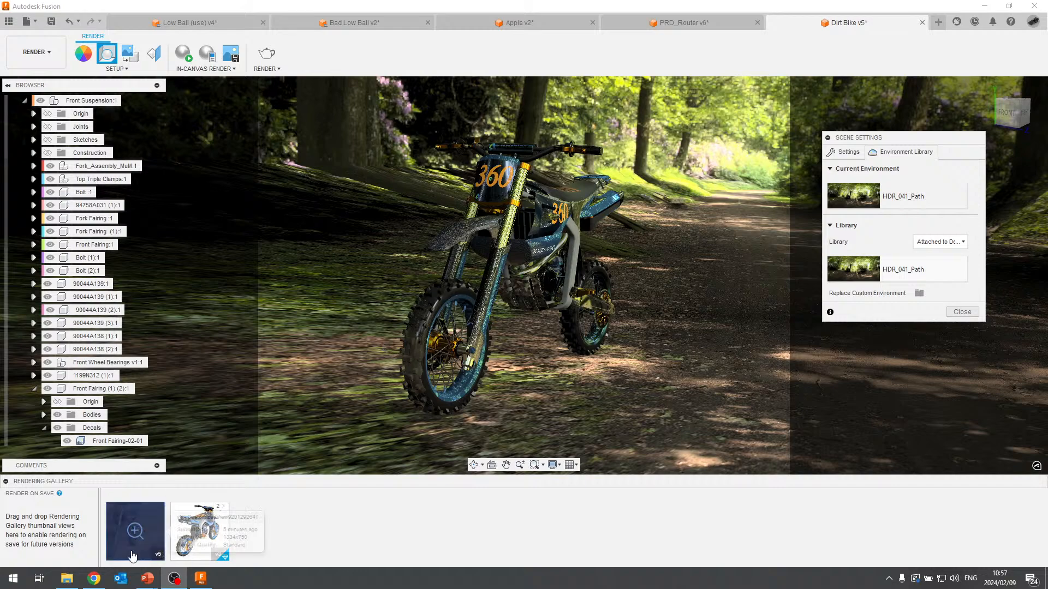
Switch to the PowerPoint presentation and advance from the Q&A slide to the closing Autodesk slide.
mouse_move(147, 578)
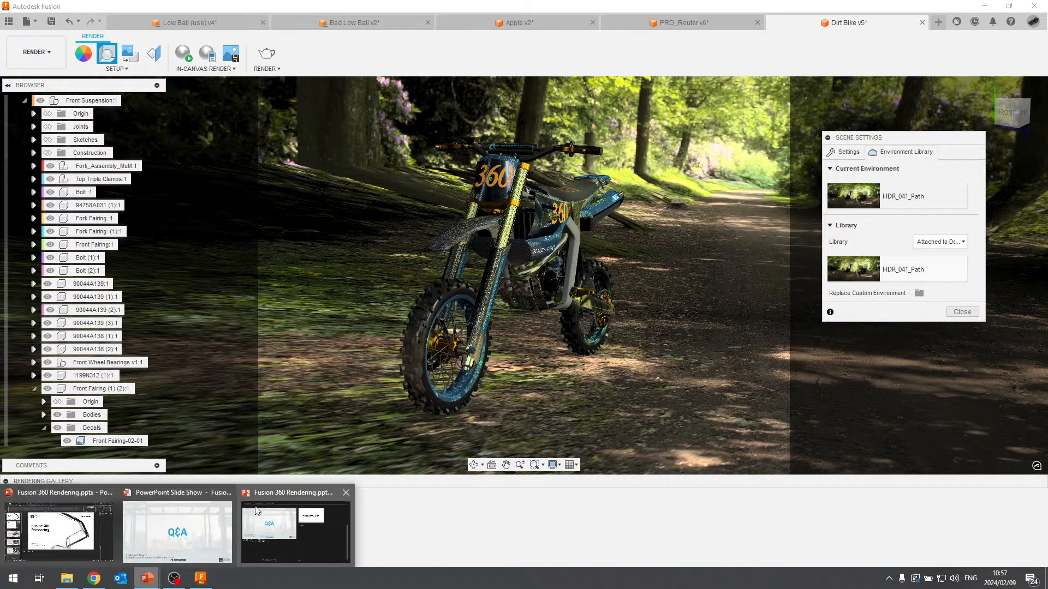
click(273, 526)
click(555, 251)
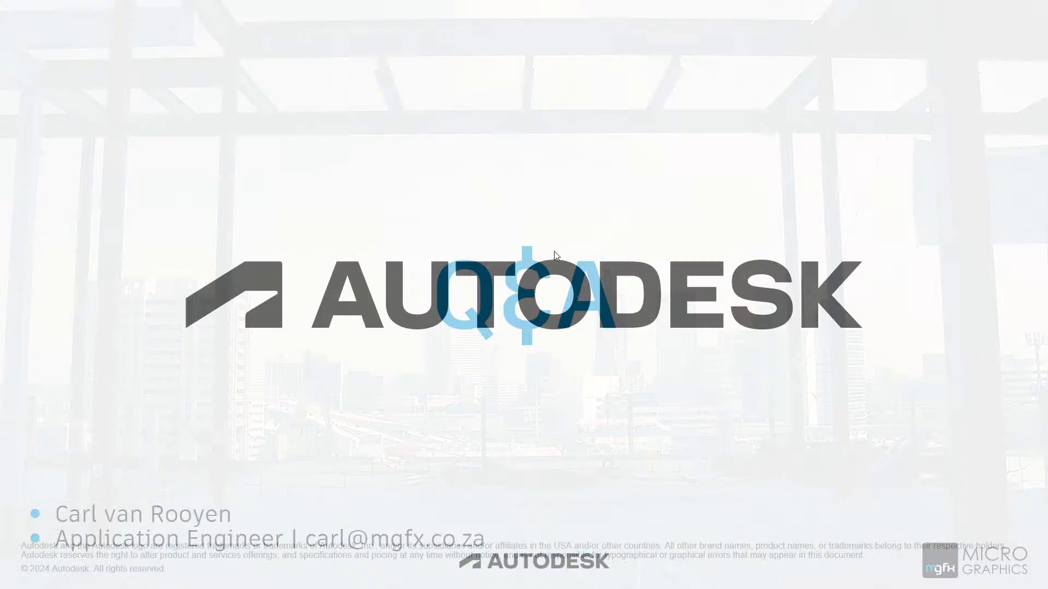